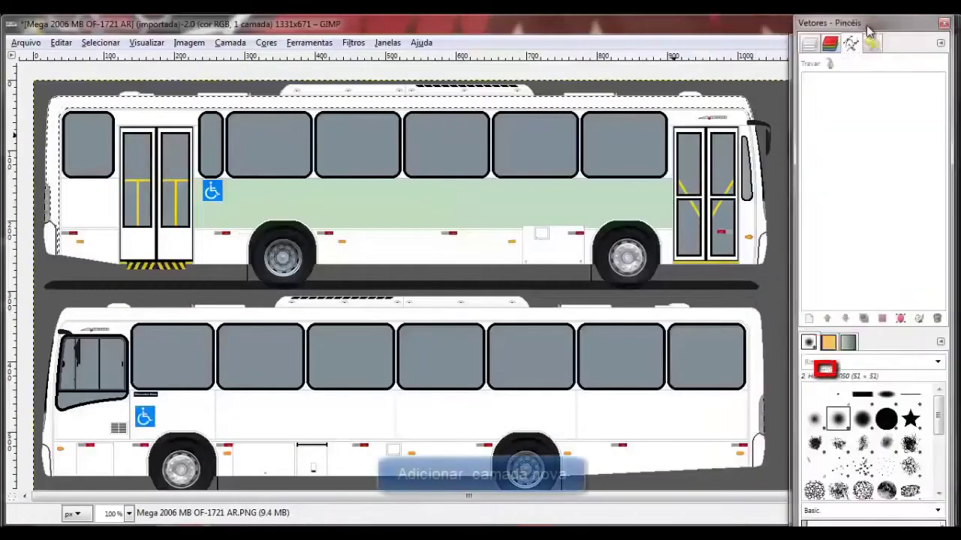
# Add a new transparent-fill layer named 'pintura' to the bus image
pyautogui.hotkey('ctrl', 'l')
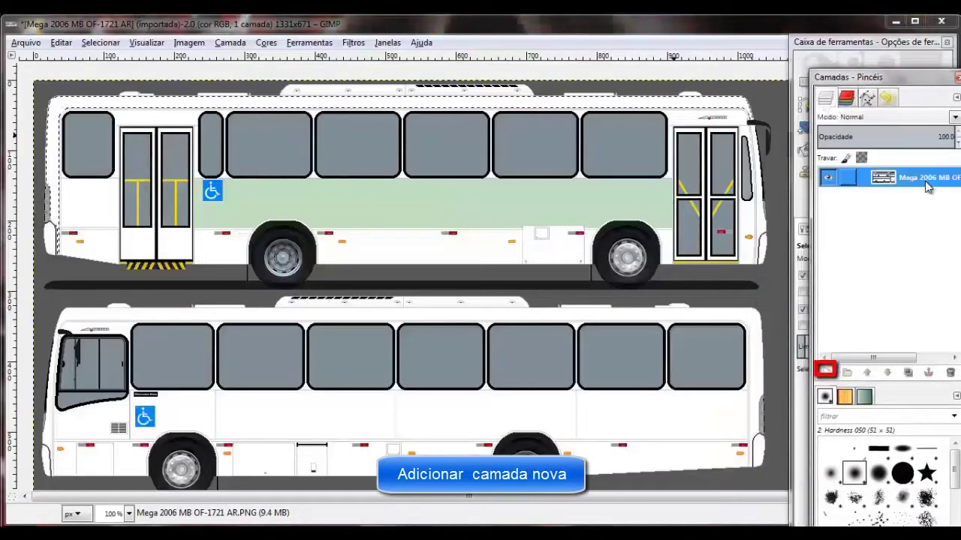
pyautogui.click(827, 372)
pyautogui.write('pint')
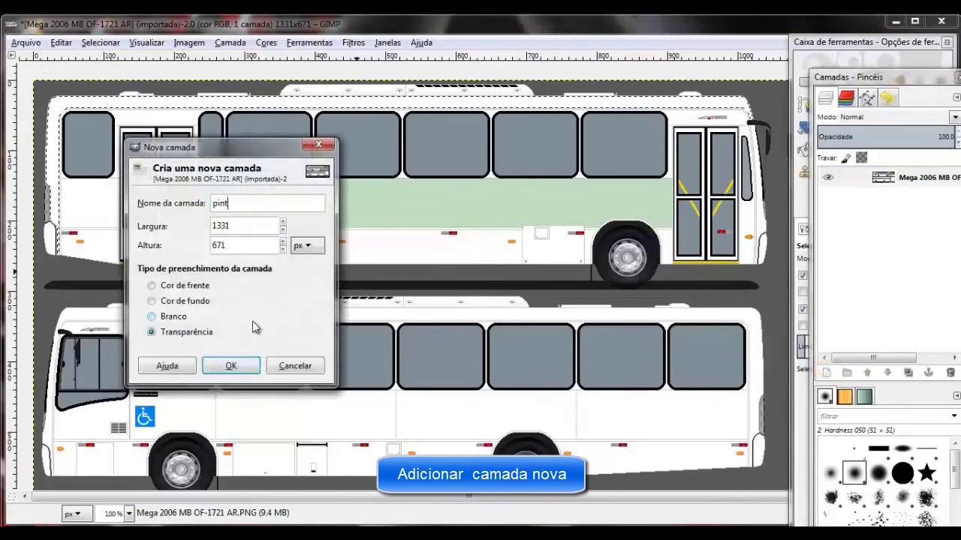
pyautogui.write('ura')
pyautogui.press('Return')
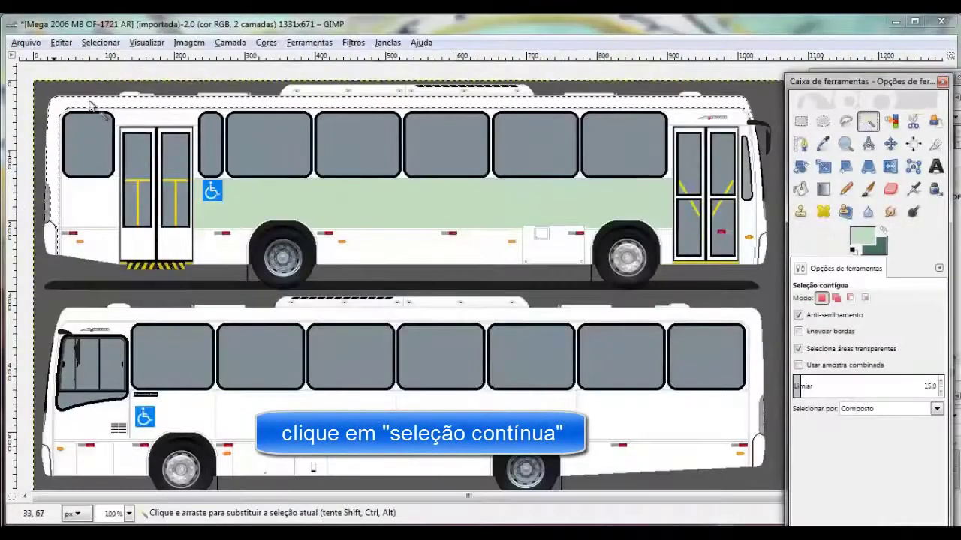
# Bucket-fill the lower side panel and the area below the front window pale green
pyautogui.hotkey('shift', 'b')
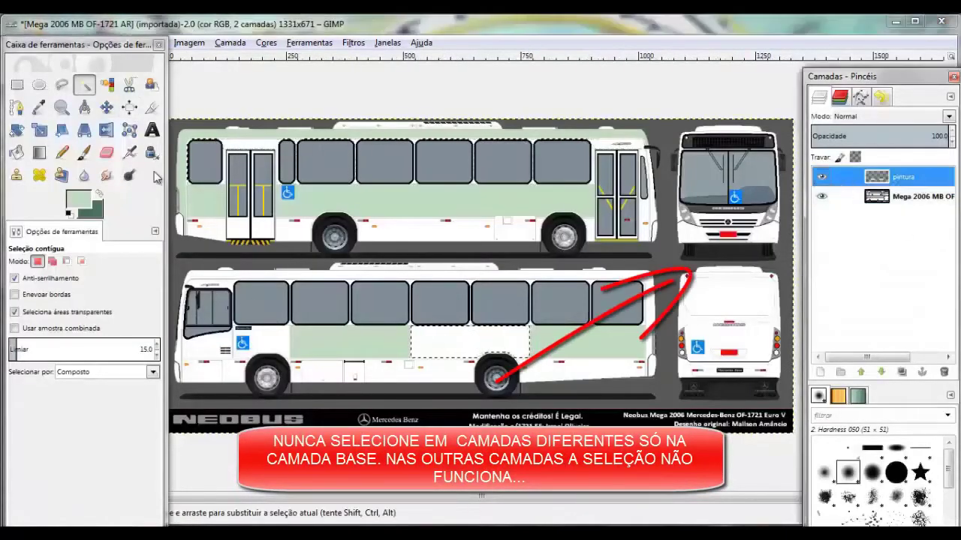
pyautogui.hotkey('shift', 'b')
pyautogui.click(418, 350)
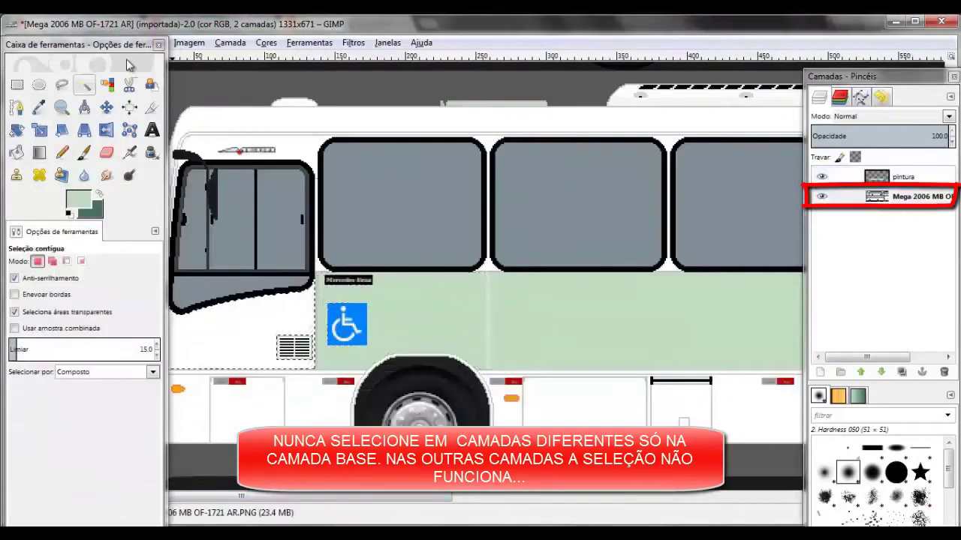
pyautogui.moveTo(127, 65)
pyautogui.mouseDown()
pyautogui.moveTo(856, 61)
pyautogui.moveTo(700, 37)
pyautogui.mouseUp()
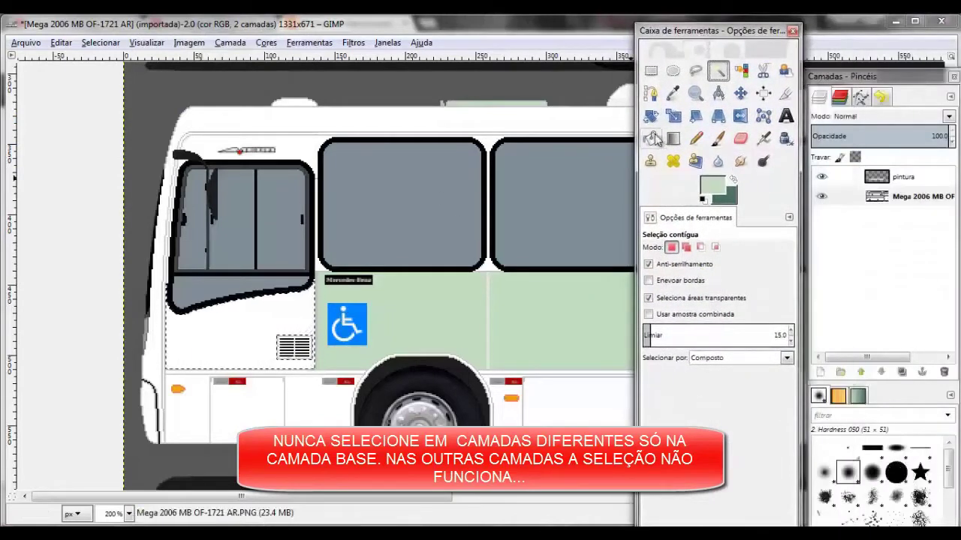
pyautogui.click(652, 138)
pyautogui.click(237, 323)
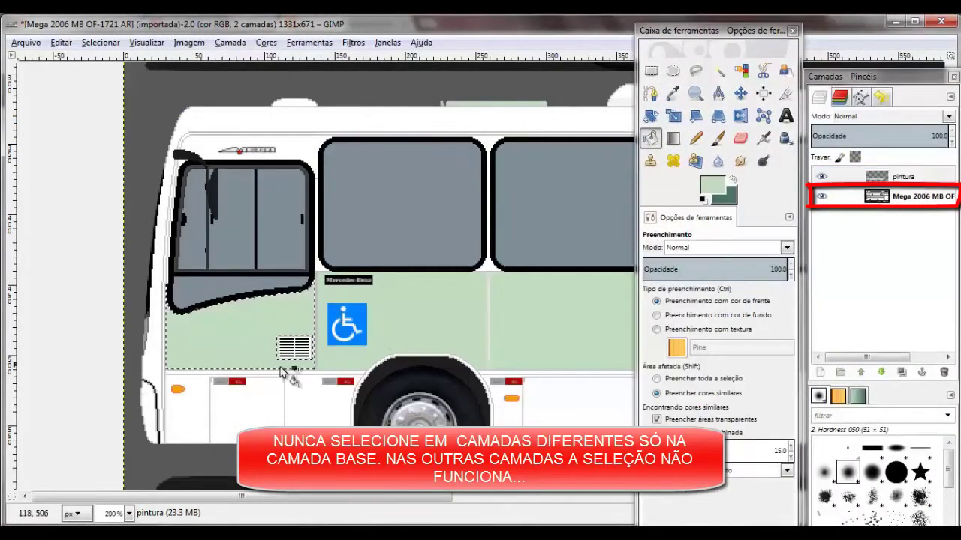
# Fuzzy-select the white vent area and the white panel below the front window
pyautogui.keyDown('ctrl'); pyautogui.scroll(1, 284, 373); pyautogui.keyUp('ctrl')
pyautogui.keyDown('ctrl'); pyautogui.scroll(4, 290, 369); pyautogui.keyUp('ctrl')
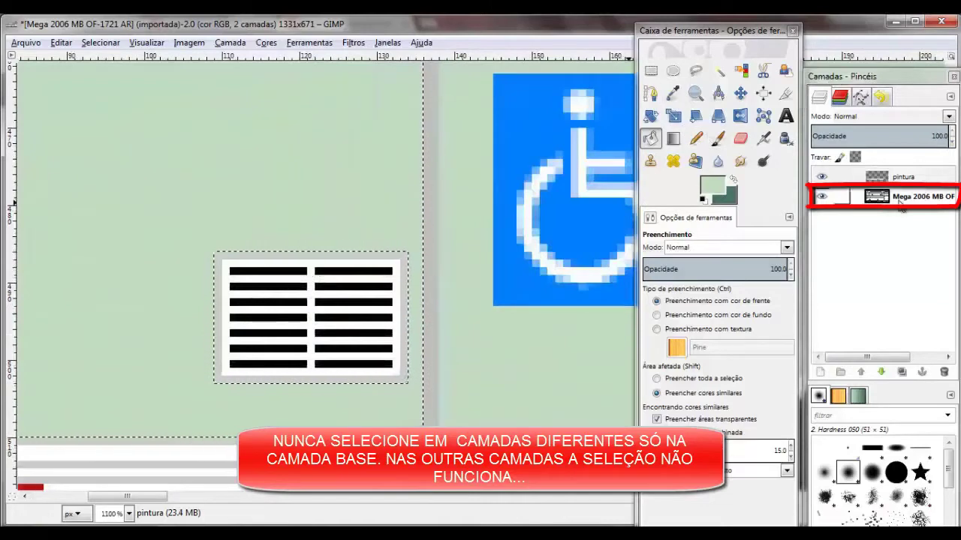
pyautogui.click(718, 70)
pyautogui.click(311, 284)
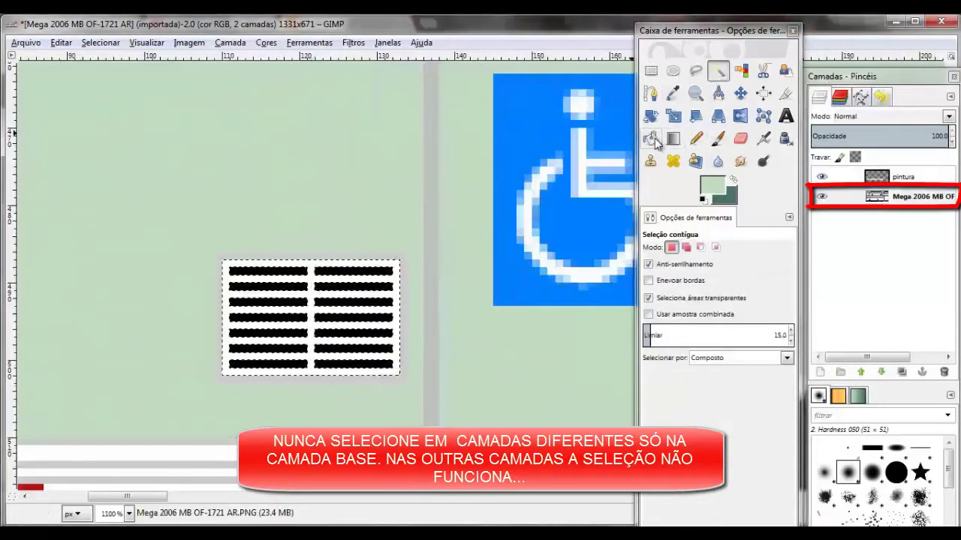
pyautogui.click(652, 138)
pyautogui.keyDown('ctrl'); pyautogui.scroll(-3, 409, 208); pyautogui.keyUp('ctrl')
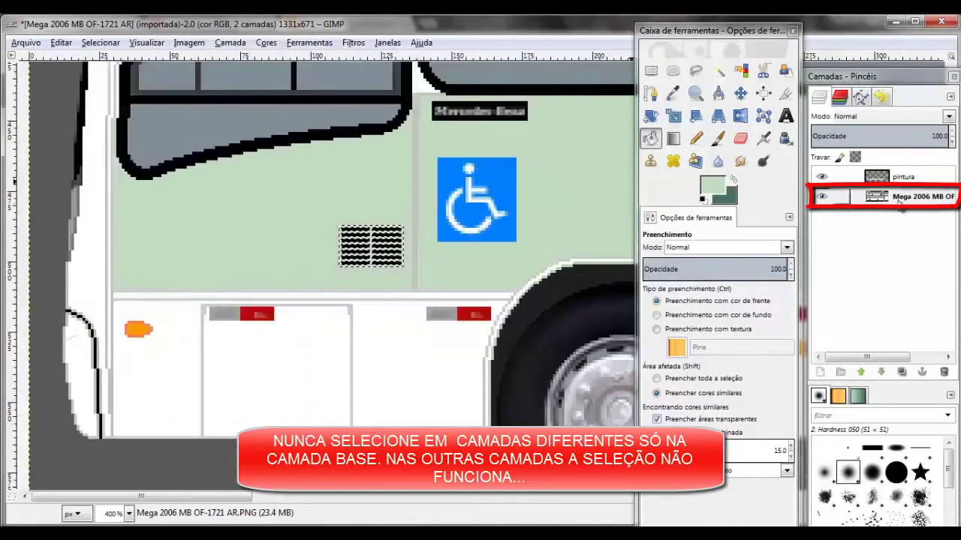
pyautogui.click(717, 72)
pyautogui.click(272, 373)
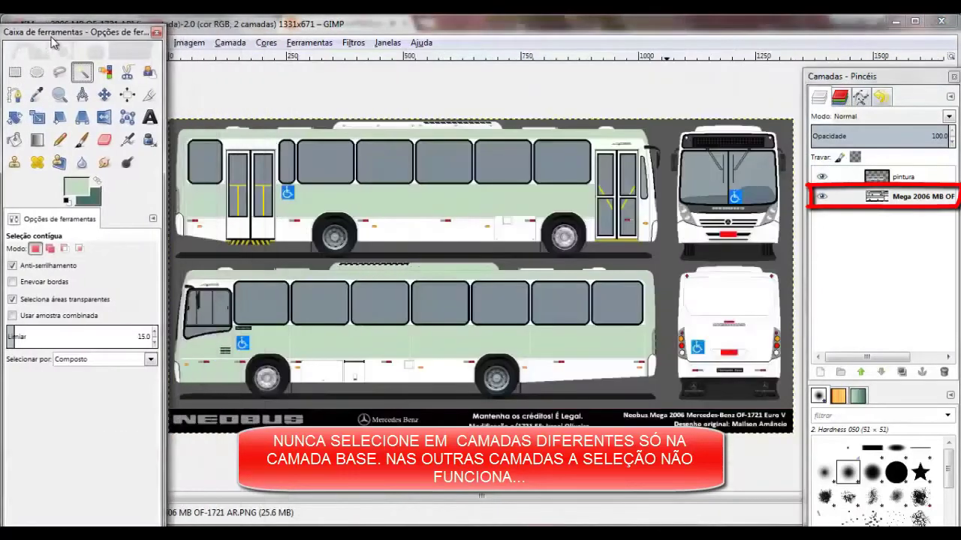
# Select the narrow panel beside the front door and fill it pale green
pyautogui.keyDown('ctrl'); pyautogui.scroll(2, 659, 213); pyautogui.keyUp('ctrl')
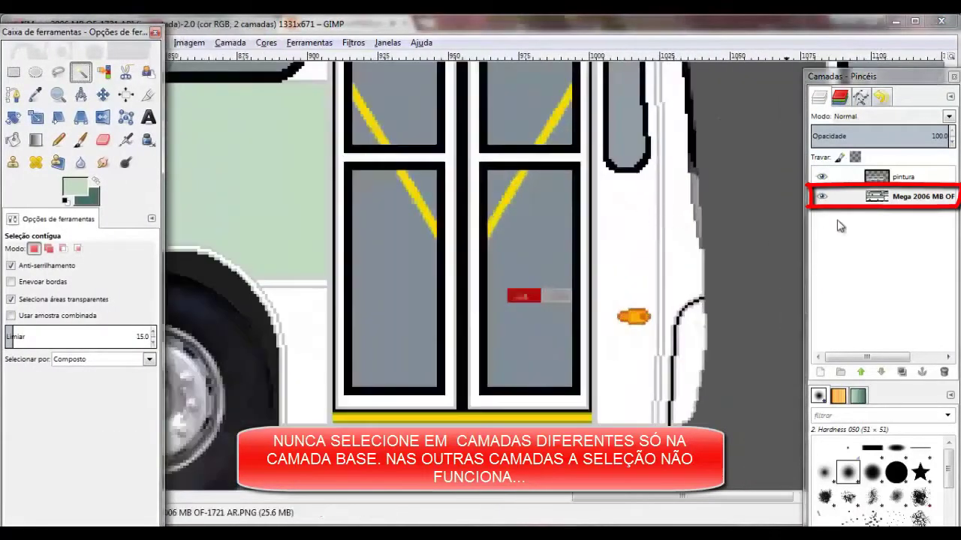
pyautogui.click(627, 216)
pyautogui.click(13, 140)
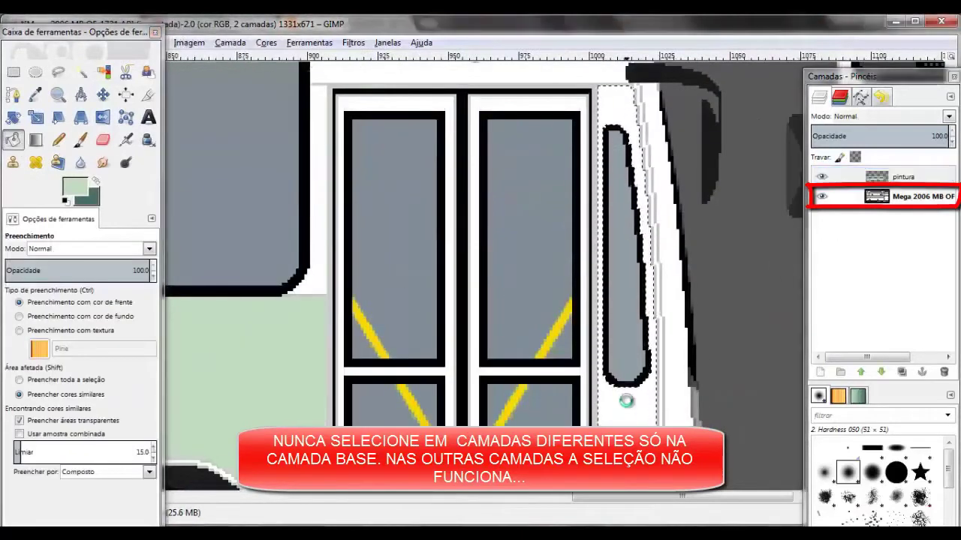
pyautogui.click(621, 359)
pyautogui.keyDown('ctrl'); pyautogui.scroll(-3, 603, 262); pyautogui.keyUp('ctrl')
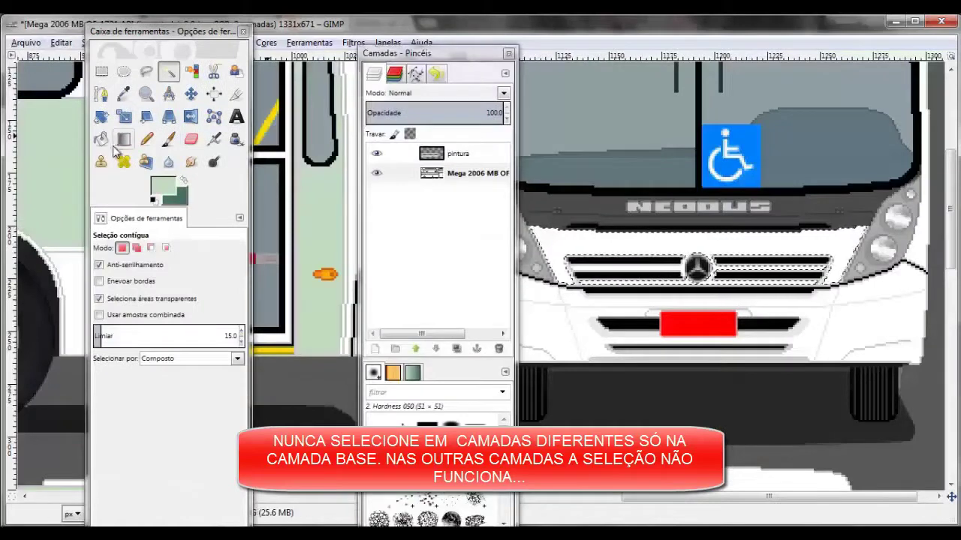
# Fuzzy-select the white outline of the bus front on the base bus layer
pyautogui.click(100, 139)
pyautogui.scroll(5, 753, 300)
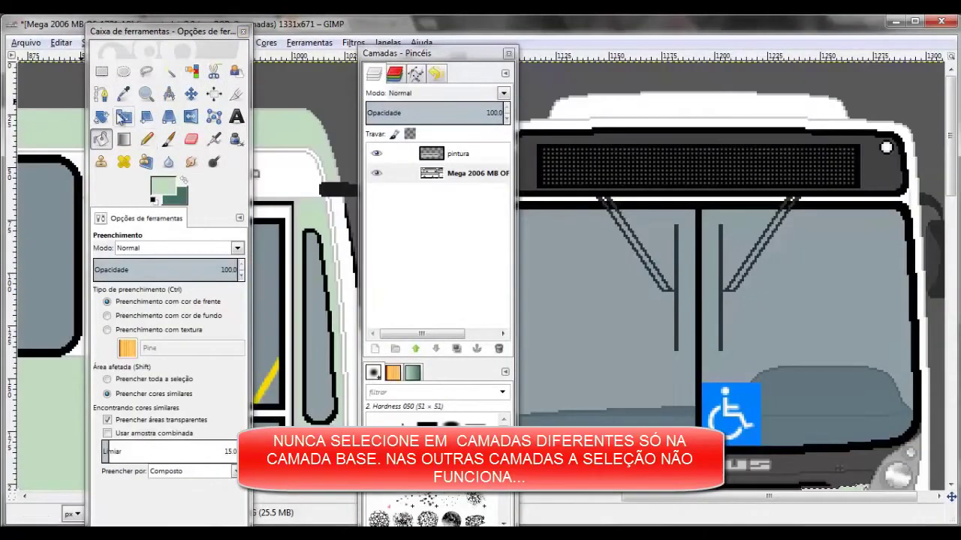
pyautogui.click(169, 71)
pyautogui.click(699, 126)
pyautogui.moveTo(464, 53); pyautogui.dragTo(373, 40)
pyautogui.click(386, 159)
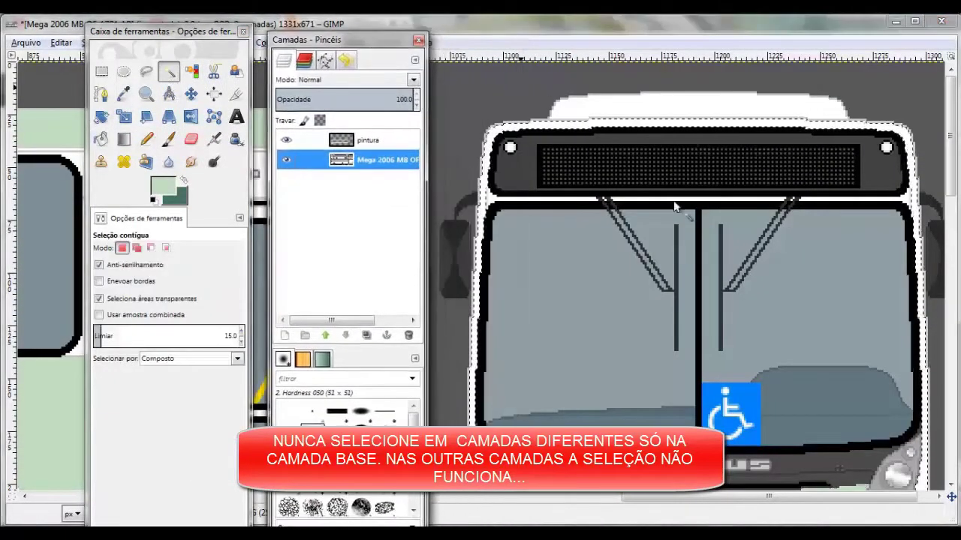
pyautogui.scroll(-5, 722, 273)
pyautogui.click(99, 139)
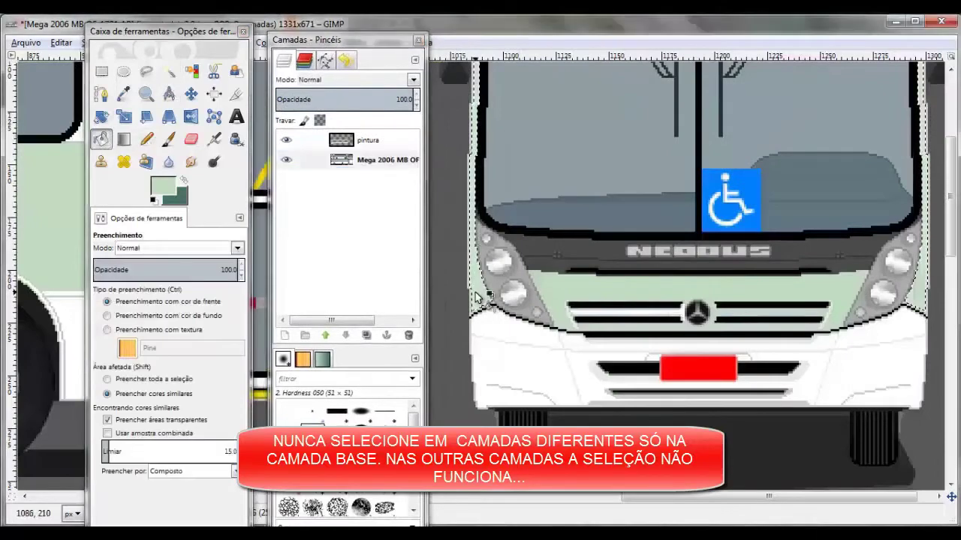
# Fill the white front outline pale green, then select the white strip above the windshield
pyautogui.scroll(5, 608, 252)
pyautogui.click(168, 71)
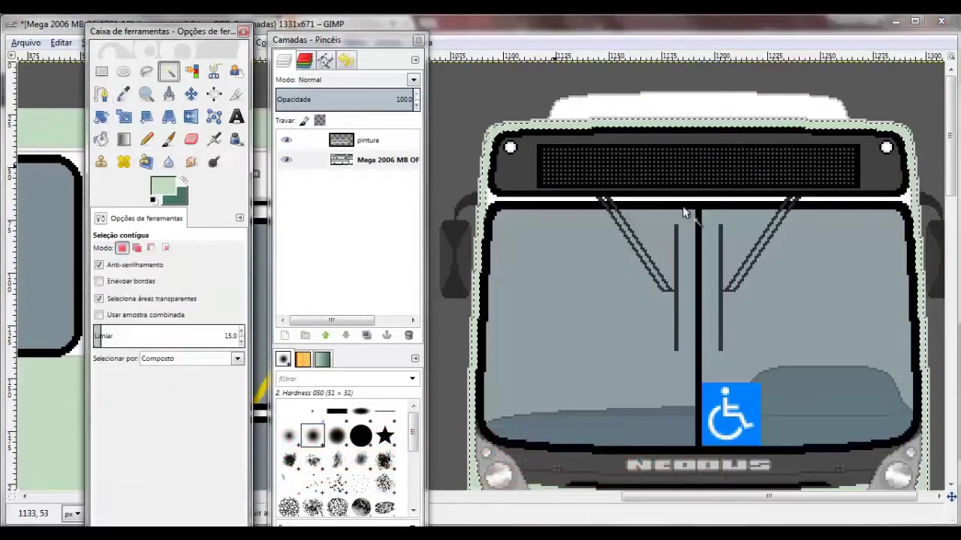
pyautogui.keyDown('ctrl'); pyautogui.scroll(3, 682, 206); pyautogui.keyUp('ctrl')
pyautogui.keyDown('ctrl'); pyautogui.scroll(-3, 700, 184); pyautogui.keyUp('ctrl')
pyautogui.click(700, 185)
pyautogui.click(100, 139)
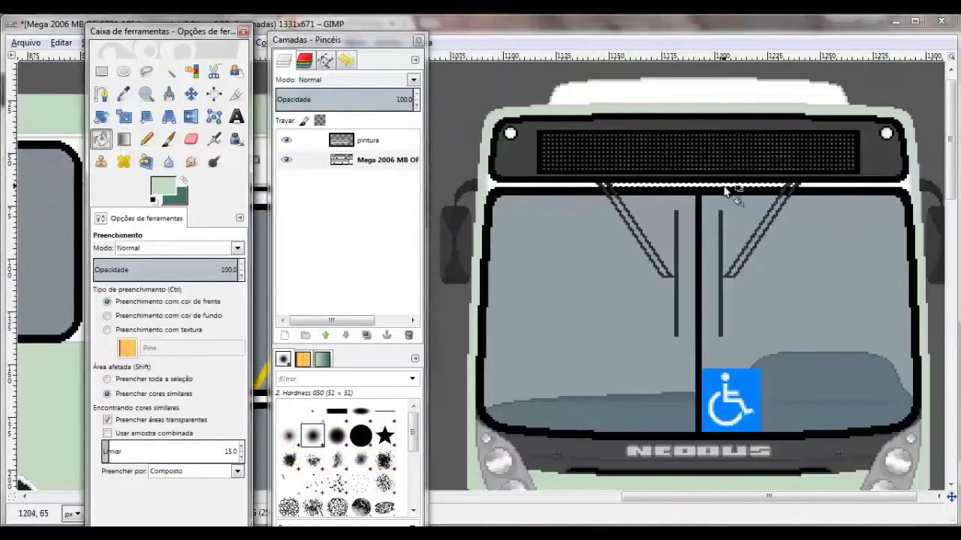
pyautogui.keyDown('ctrl'); pyautogui.scroll(3, 729, 189); pyautogui.keyUp('ctrl')
pyautogui.keyDown('ctrl'); pyautogui.scroll(-4, 864, 189); pyautogui.keyUp('ctrl')
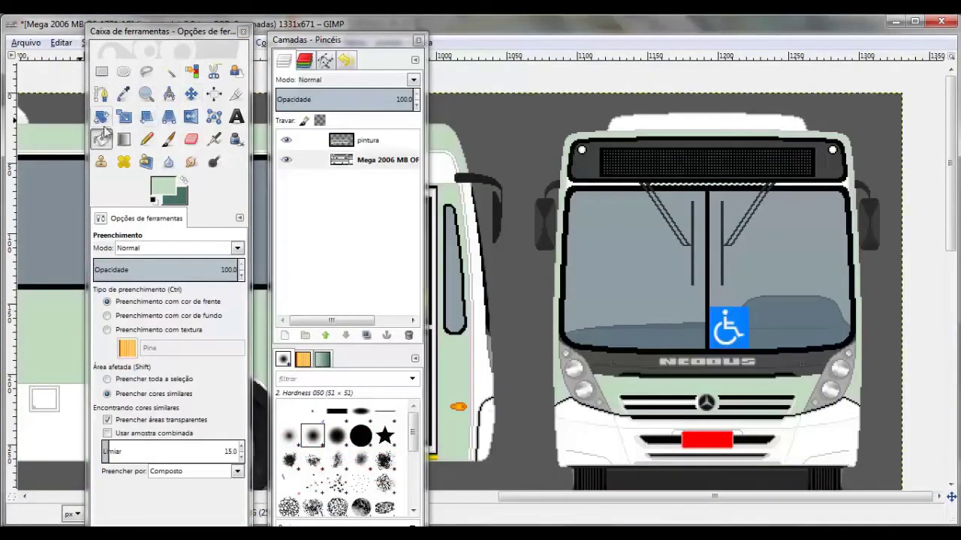
pyautogui.click(169, 72)
pyautogui.click(750, 184)
pyautogui.keyDown('ctrl'); pyautogui.scroll(2, 751, 188); pyautogui.keyUp('ctrl')
pyautogui.keyDown('ctrl'); pyautogui.scroll(1, 749, 198); pyautogui.keyUp('ctrl')
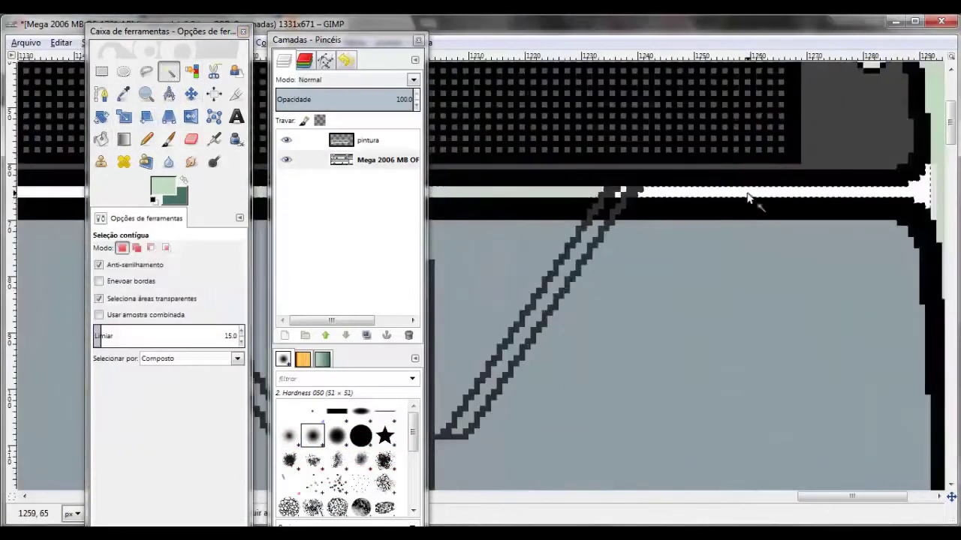
# Select the white strip above the windshield and fill it pale green
pyautogui.click(101, 139)
pyautogui.moveTo(852, 496); pyautogui.dragTo(781, 497)
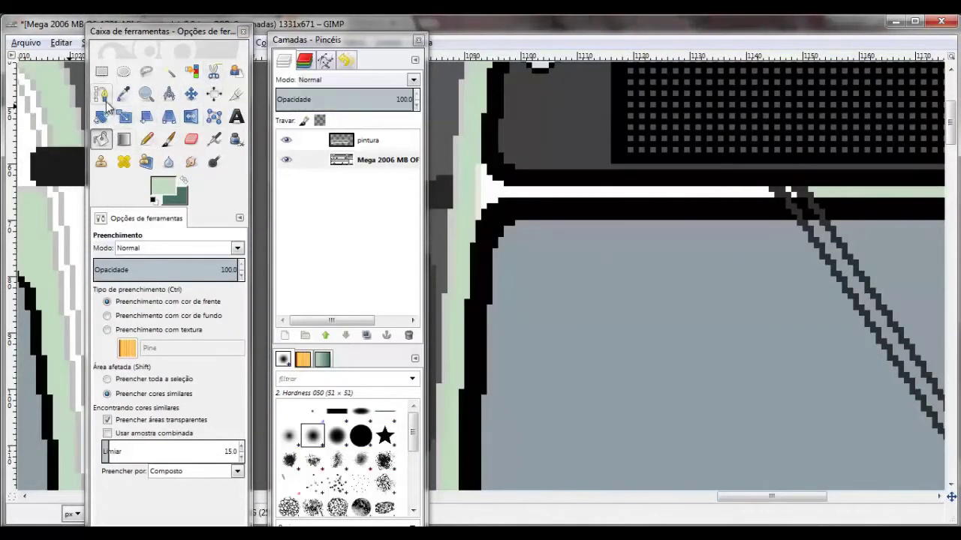
pyautogui.click(124, 161)
pyautogui.click(101, 116)
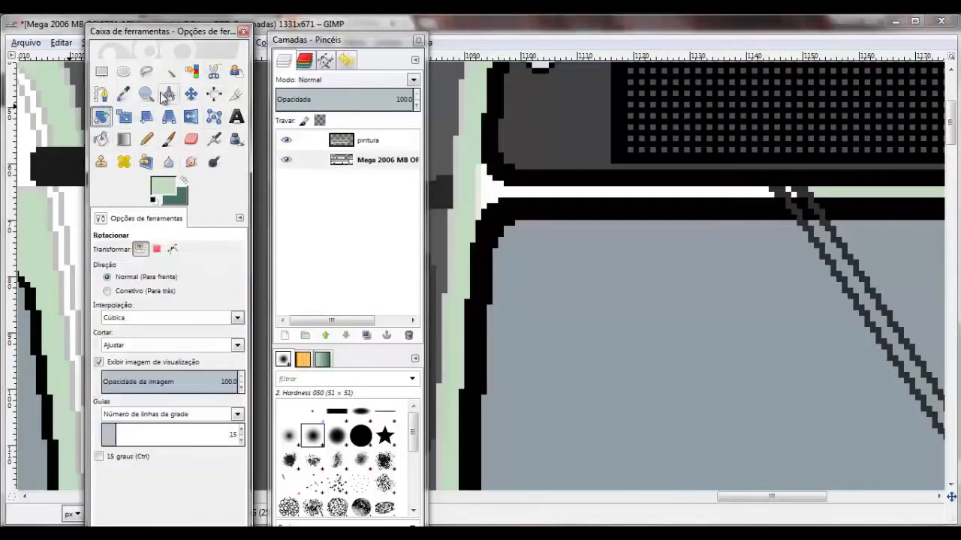
pyautogui.click(171, 71)
pyautogui.click(630, 194)
pyautogui.click(101, 138)
pyautogui.click(631, 196)
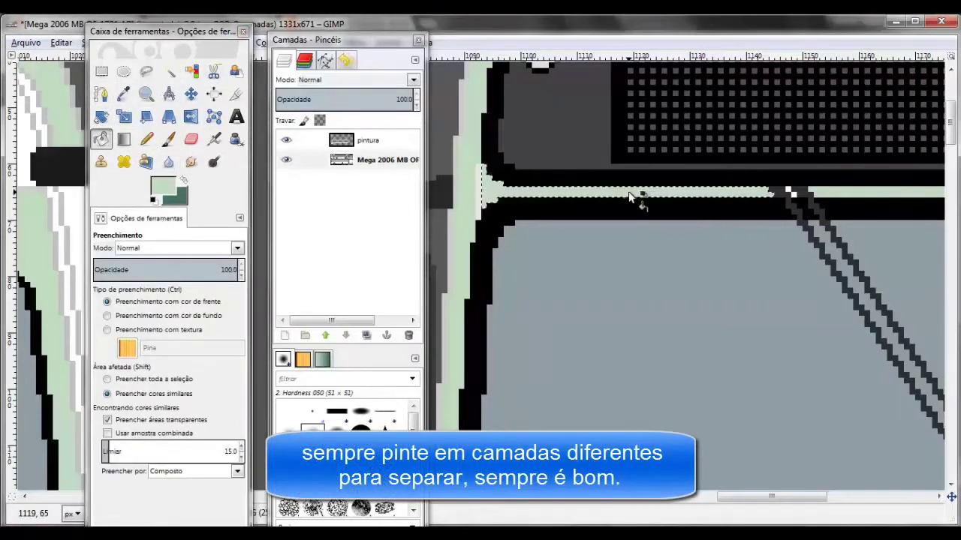
# Zoom in on the bus front and fill the front-corner strip pale green
pyautogui.press('1')
pyautogui.press('2')
pyautogui.press('3')
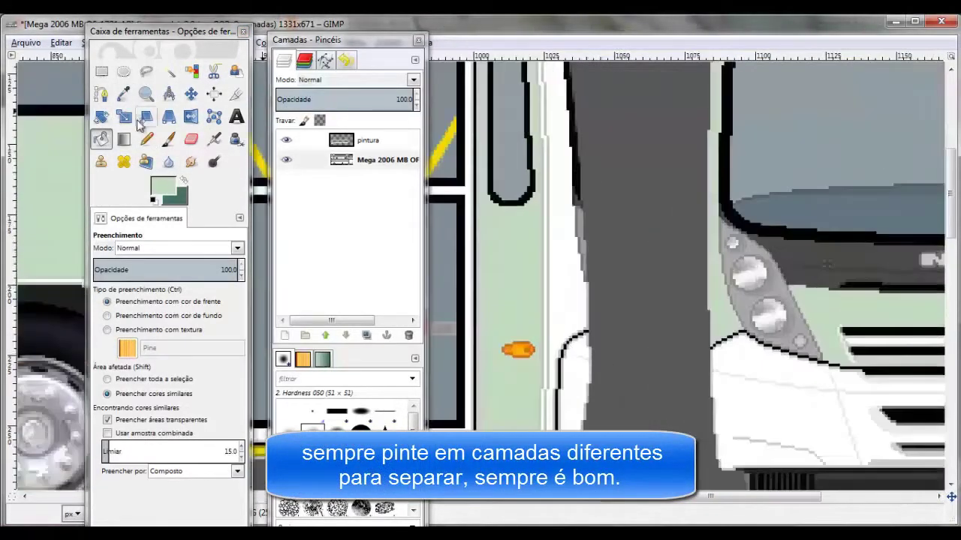
pyautogui.press('u')
pyautogui.click(100, 139)
pyautogui.click(630, 233)
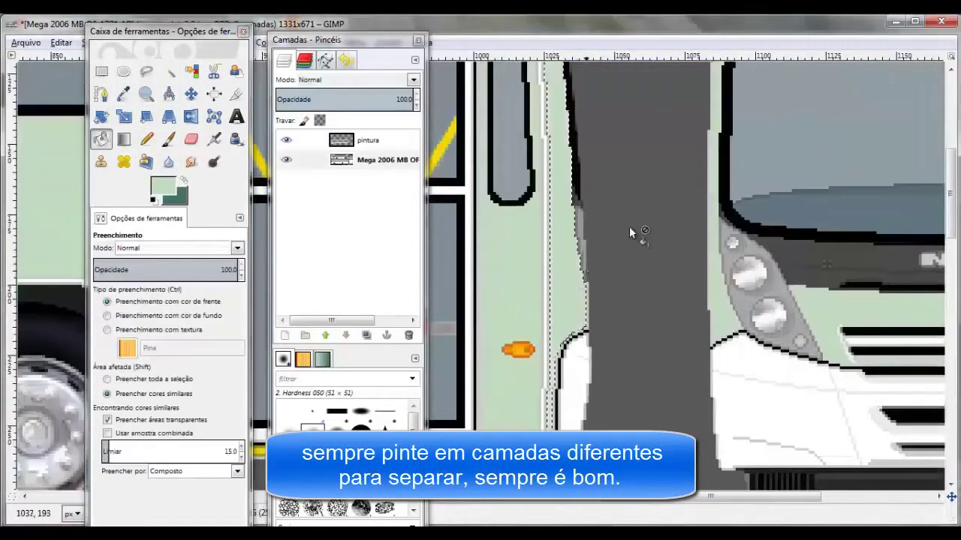
pyautogui.scroll(-1, 633, 274)
pyautogui.scroll(-1, 578, 343)
pyautogui.scroll(-2, 632, 268)
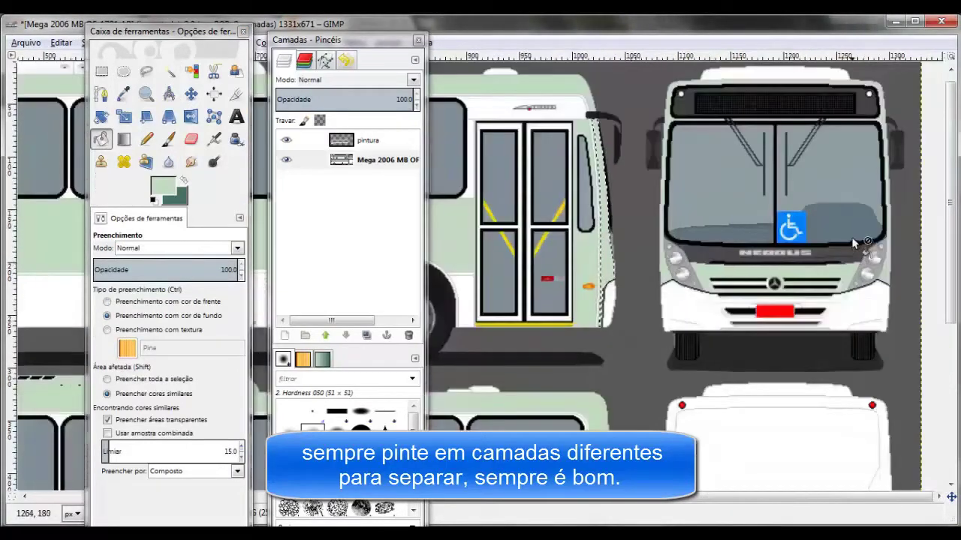
pyautogui.moveTo(740, 497); pyautogui.dragTo(694, 507)
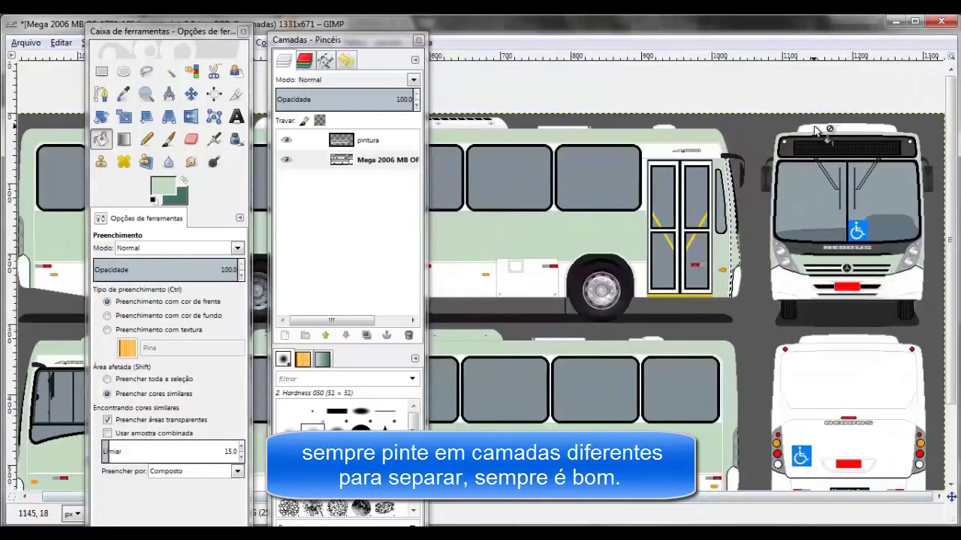
# Select the rear window area of the rear view and fill it pale green
pyautogui.click(375, 159)
pyautogui.moveTo(307, 39)
pyautogui.mouseDown()
pyautogui.moveTo(693, 38)
pyautogui.moveTo(412, 35)
pyautogui.mouseUp()
pyautogui.scroll(-2, 724, 206)
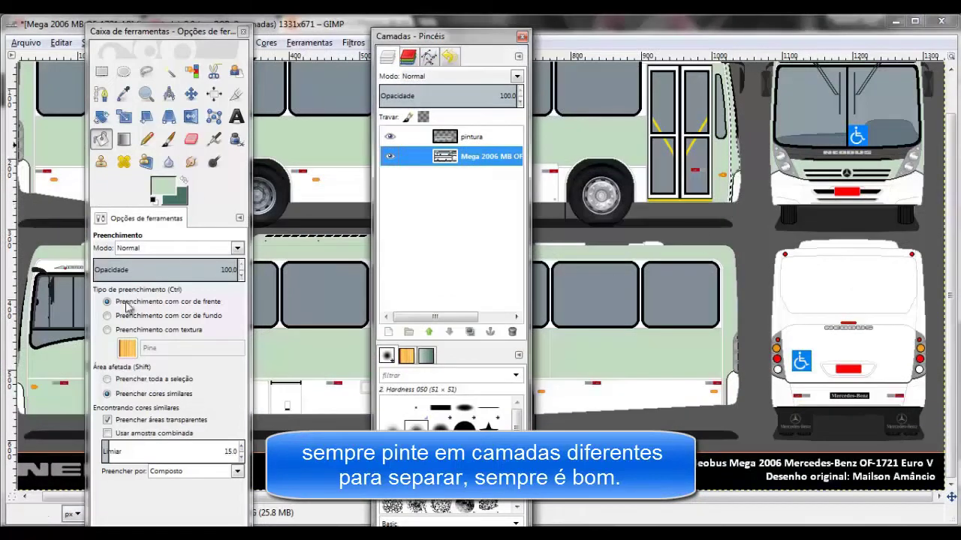
pyautogui.scroll(1, 769, 359)
pyautogui.click(171, 71)
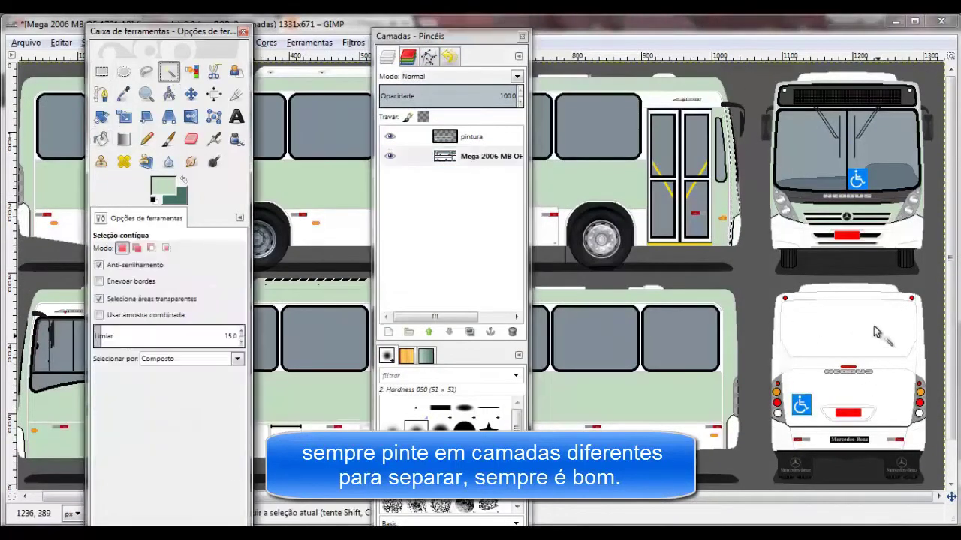
pyautogui.click(863, 330)
pyautogui.hotkey('shift', 'b')
pyautogui.press('pageup')
pyautogui.click(822, 323)
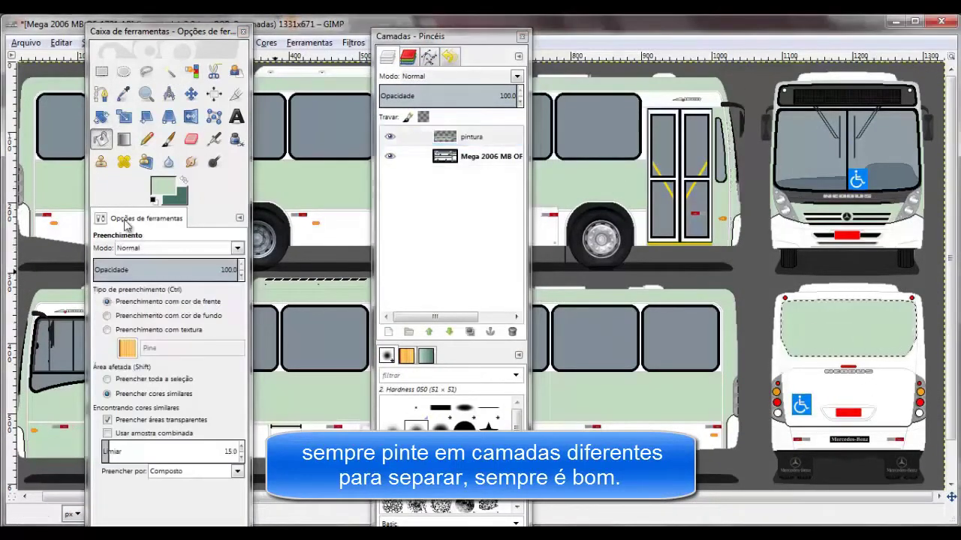
pyautogui.click(168, 72)
# Clear the selection, activate the pintura layer, and select the rear view's top edge
pyautogui.hotkey('ctrl', 'shift', 'a')
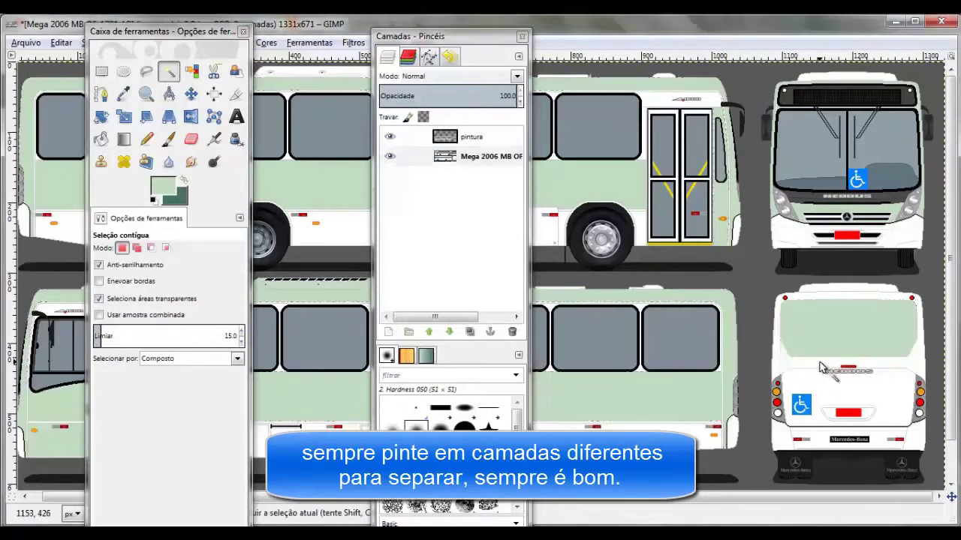
pyautogui.hotkey('shift', 'b')
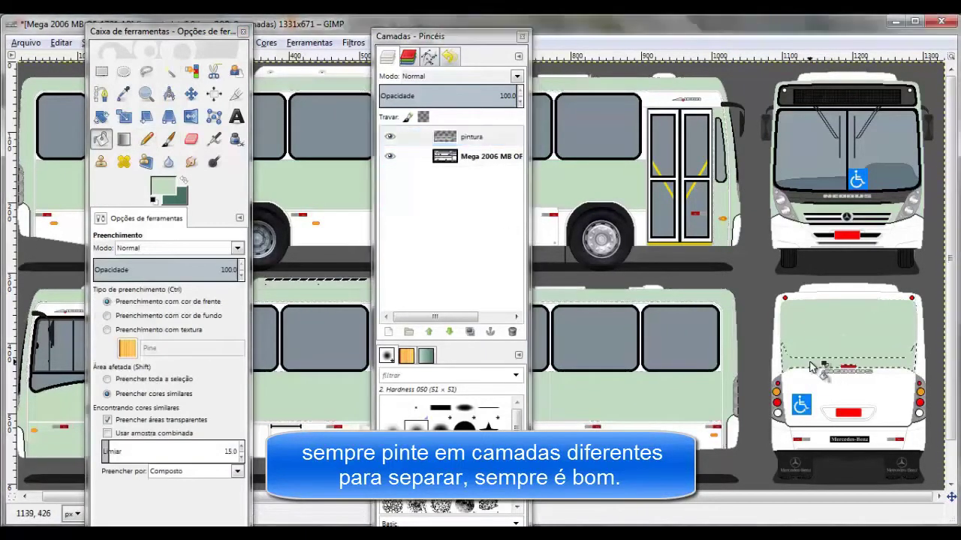
pyautogui.click(168, 72)
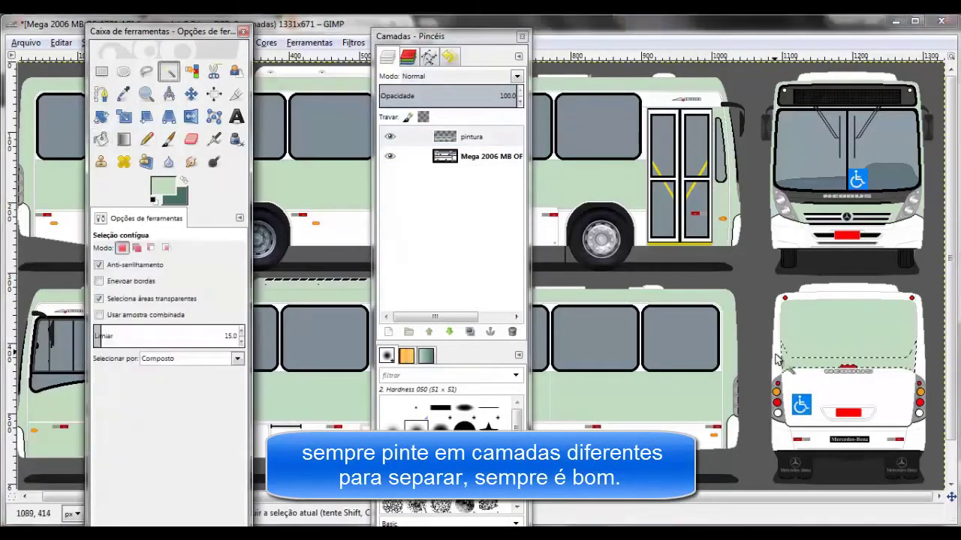
pyautogui.click(105, 143)
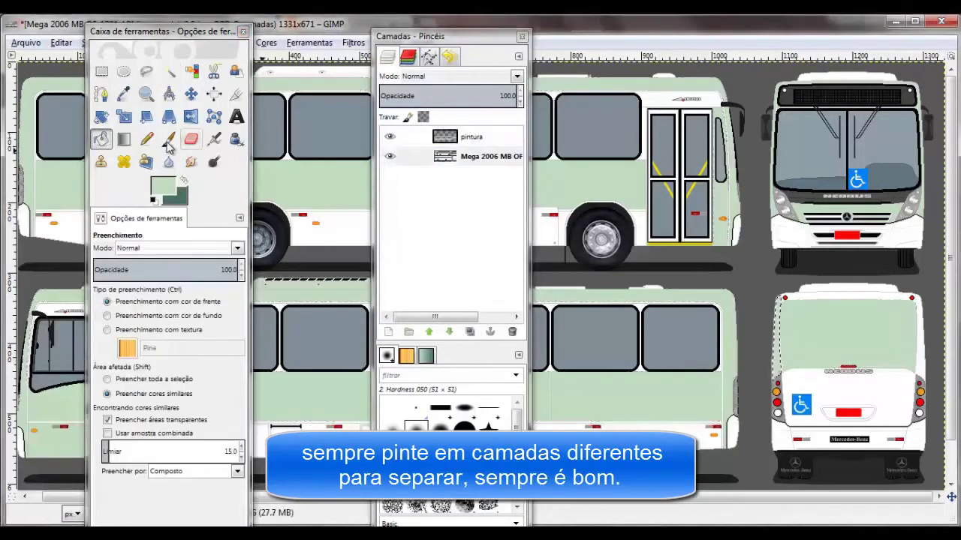
pyautogui.press('u')
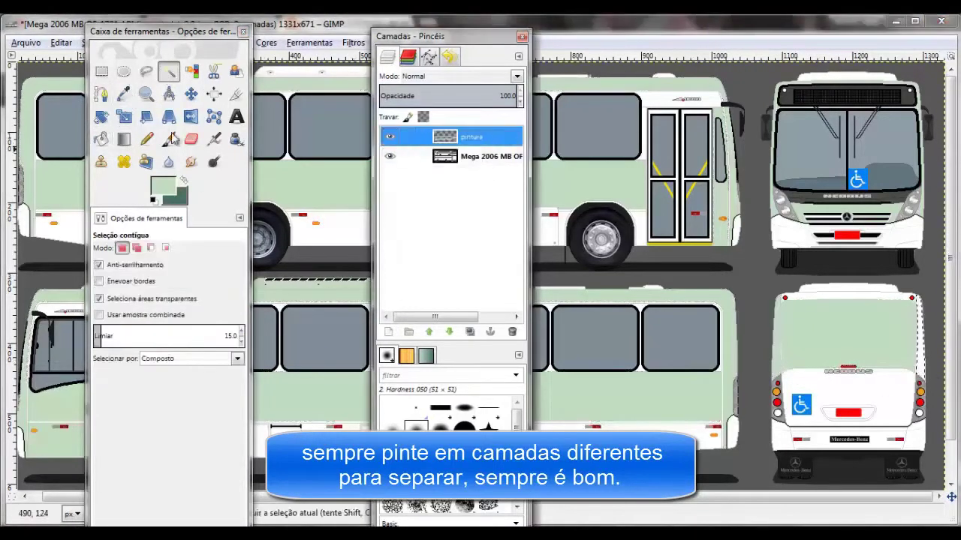
pyautogui.click(101, 139)
pyautogui.press('u')
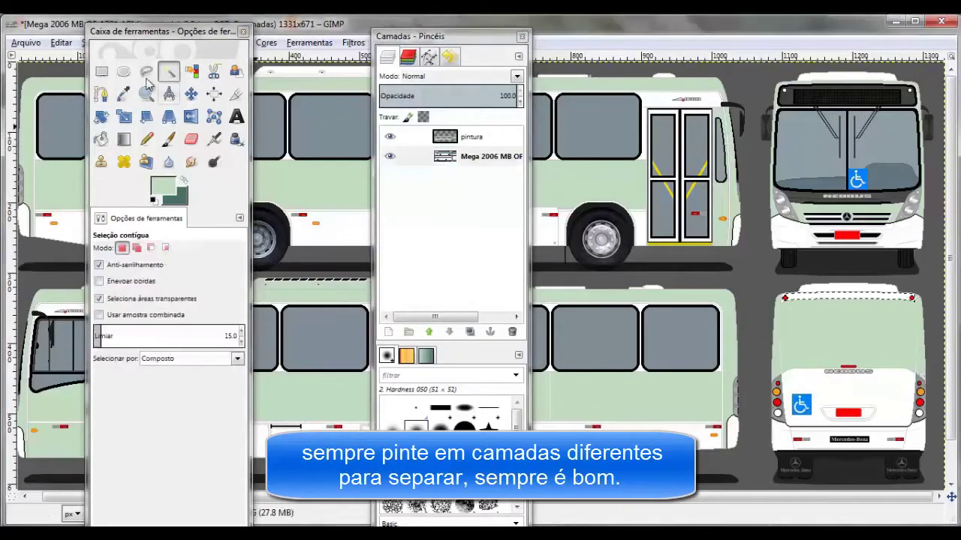
pyautogui.click(472, 137)
pyautogui.click(886, 310)
pyautogui.hotkey('shift', 'b')
# Select the white rear panel from the original bus layer and fill it pale green
pyautogui.scroll(2, 885, 309)
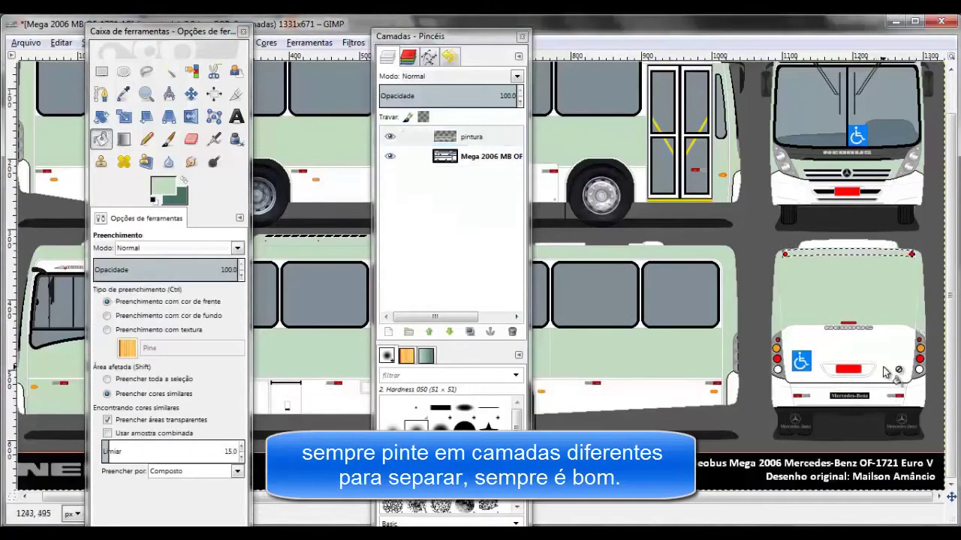
pyautogui.scroll(2, 885, 309)
pyautogui.hscroll(2, 750, 300)
pyautogui.moveTo(151, 32); pyautogui.dragTo(75, 10)
pyautogui.moveTo(420, 36); pyautogui.dragTo(309, 65)
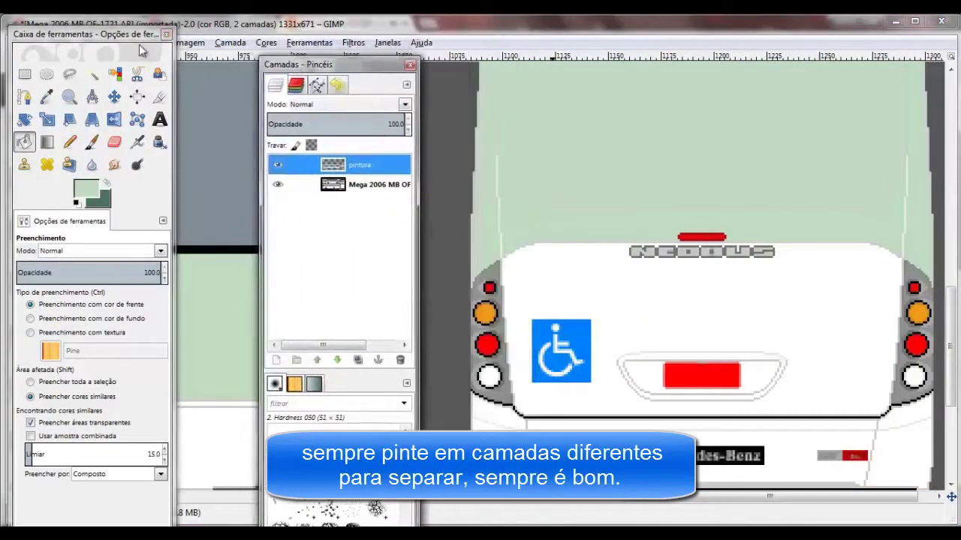
pyautogui.moveTo(75, 10); pyautogui.dragTo(89, 60)
pyautogui.click(300, 184)
pyautogui.click(101, 100)
pyautogui.click(525, 285)
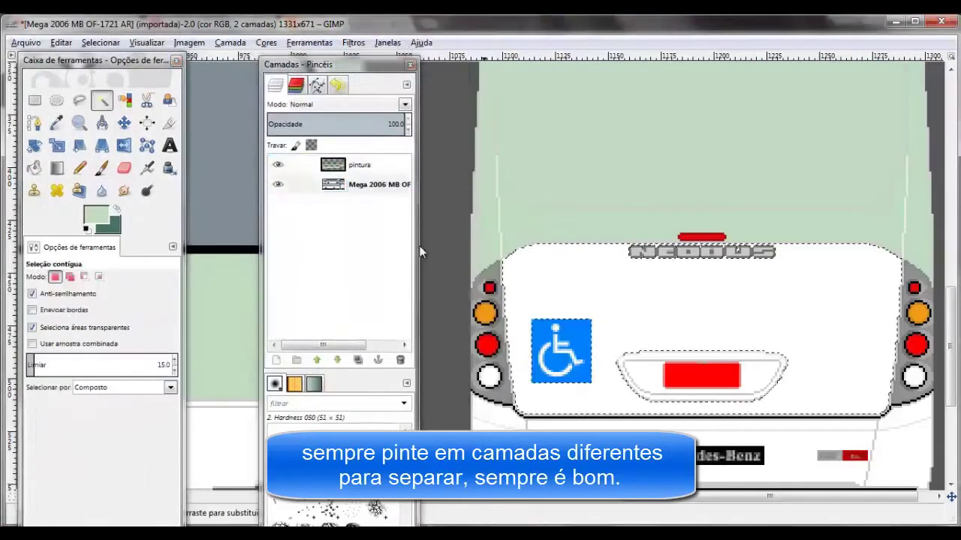
pyautogui.click(54, 169)
pyautogui.click(515, 300)
# Fill the lower bumper area around the plate, then undo it to keep it white
pyautogui.scroll(-3, 515, 300)
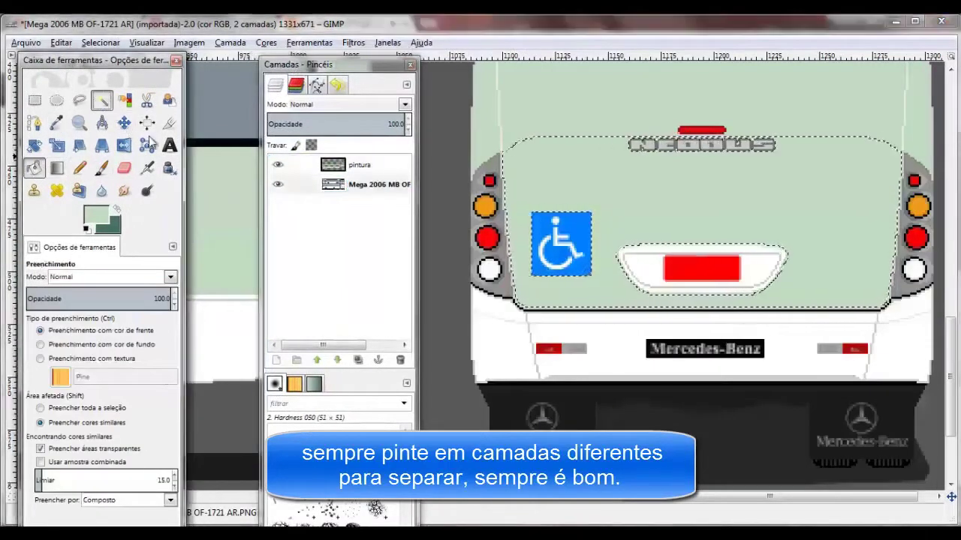
pyautogui.click(101, 100)
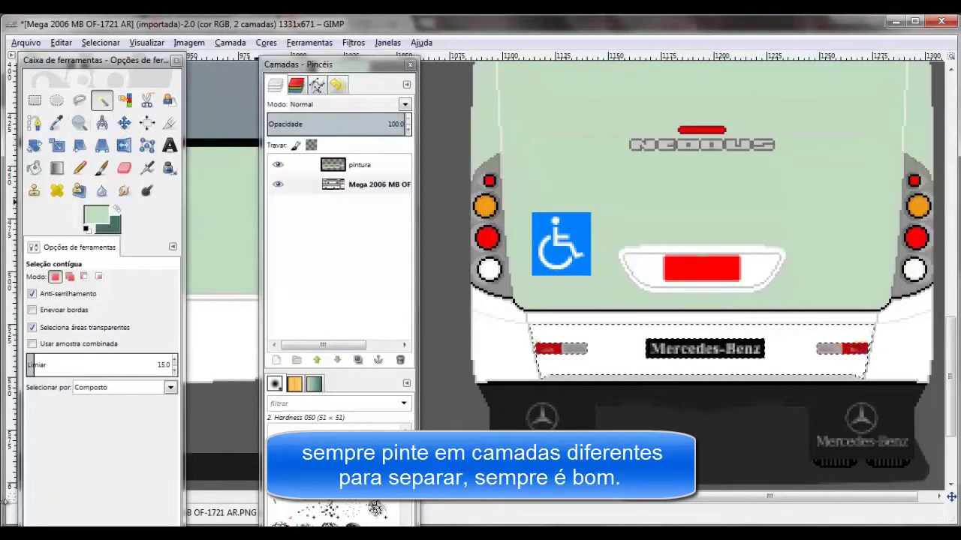
pyautogui.hotkey('shift', 'b')
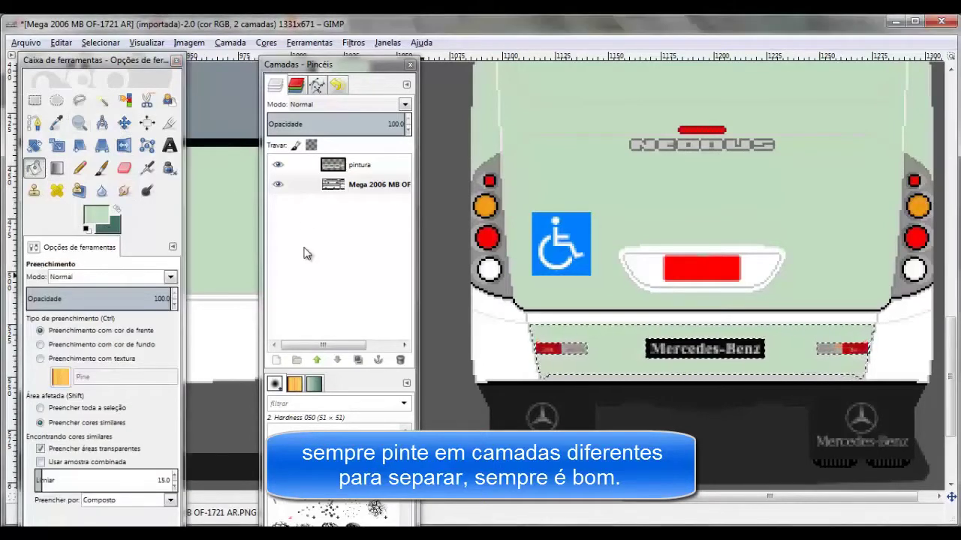
pyautogui.click(101, 99)
pyautogui.rightClick(623, 394)
pyautogui.press('Escape')
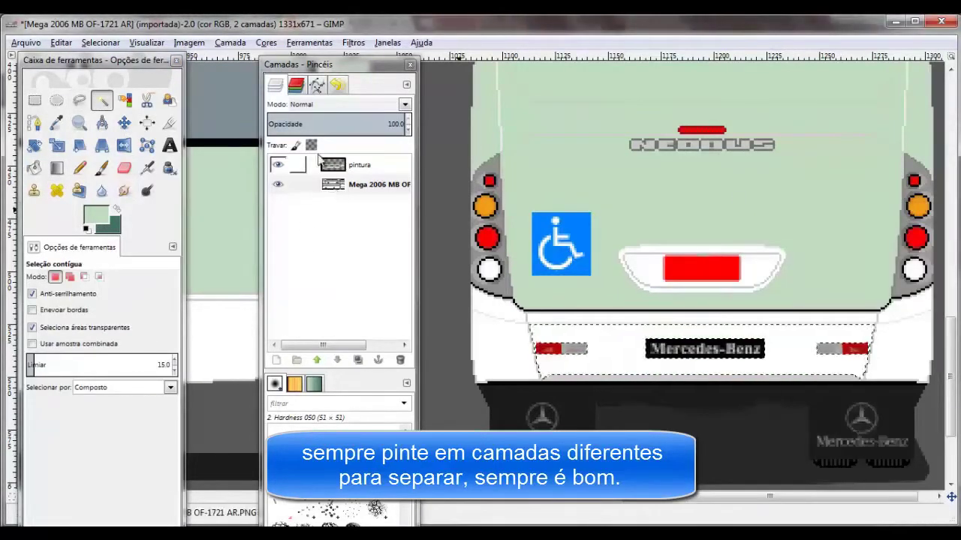
pyautogui.hotkey('shift', 'b')
pyautogui.rightClick(680, 122)
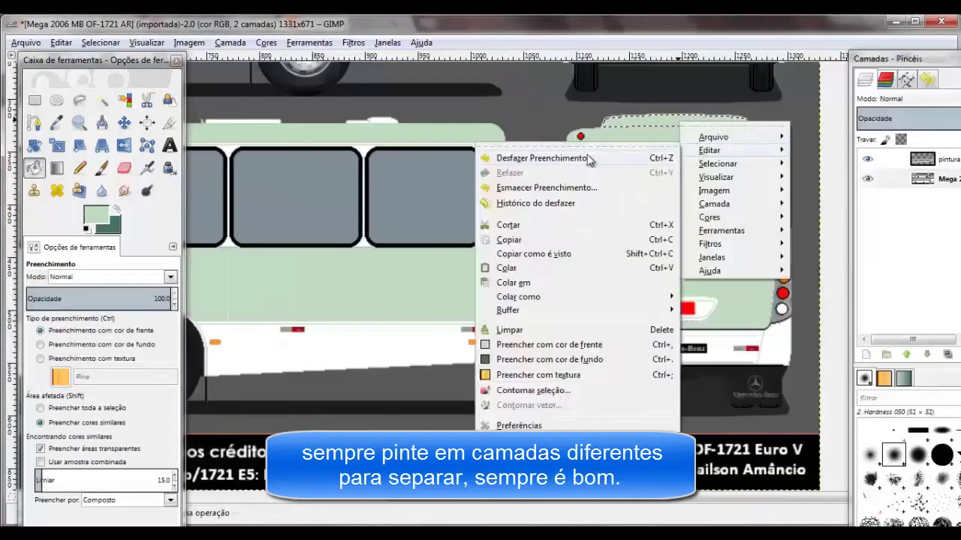
pyautogui.press('Escape')
pyautogui.scroll(5, 663, 122)
pyautogui.hscroll(-10, 451, 300)
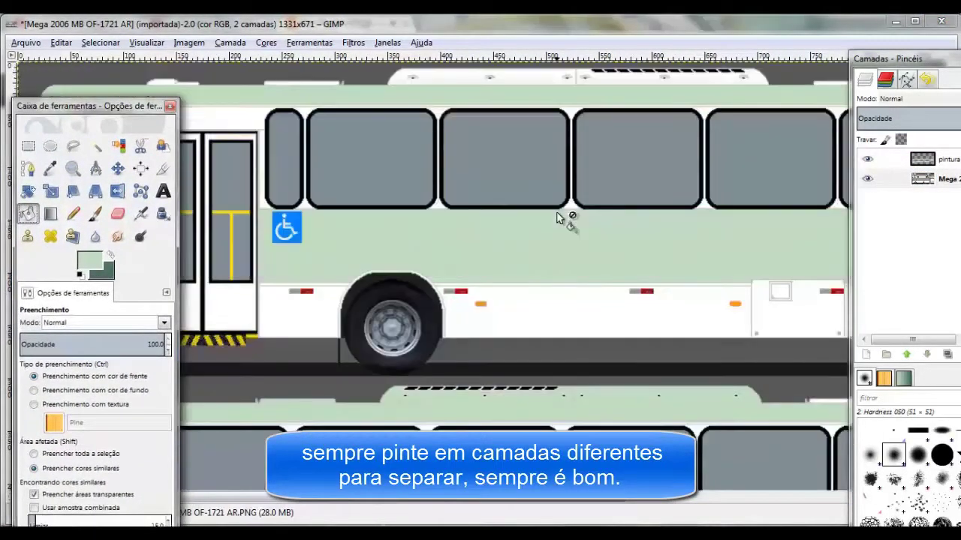
# Select the roof strip on the bus side view
pyautogui.click(96, 146)
pyautogui.scroll(2, 618, 86)
pyautogui.click(268, 93)
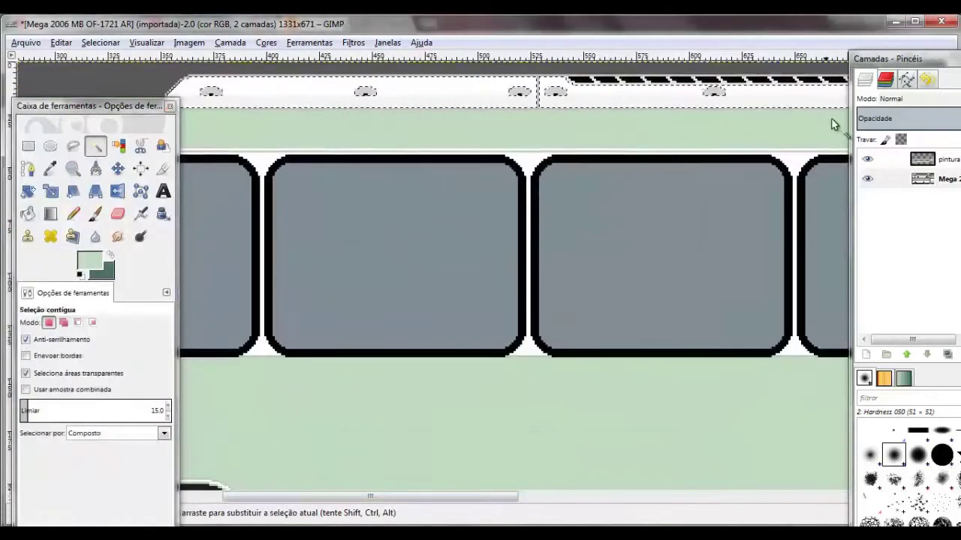
pyautogui.hscroll(5, 519, 496)
pyautogui.hscroll(-5, 651, 416)
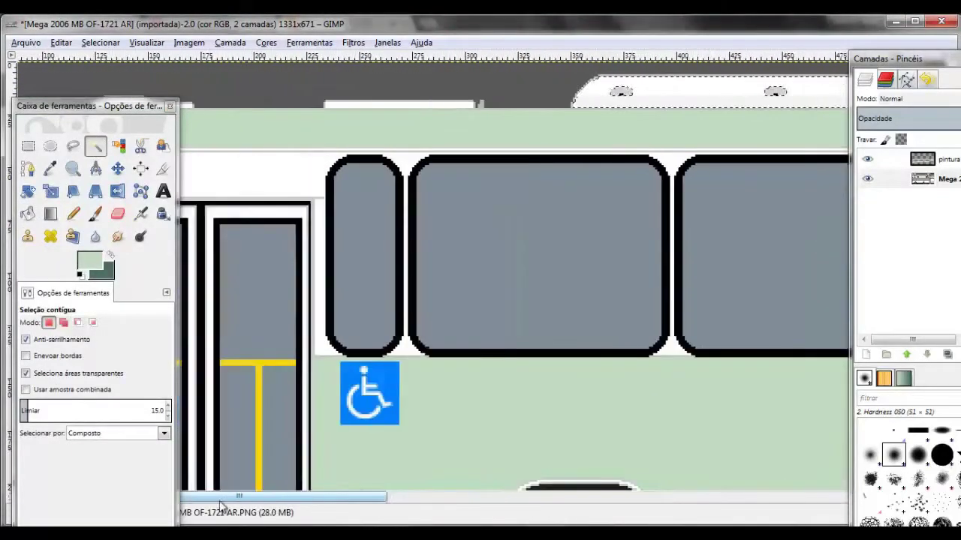
pyautogui.hscroll(-3, 526, 420)
pyautogui.scroll(-2, 452, 406)
pyautogui.moveTo(417, 497); pyautogui.dragTo(774, 507)
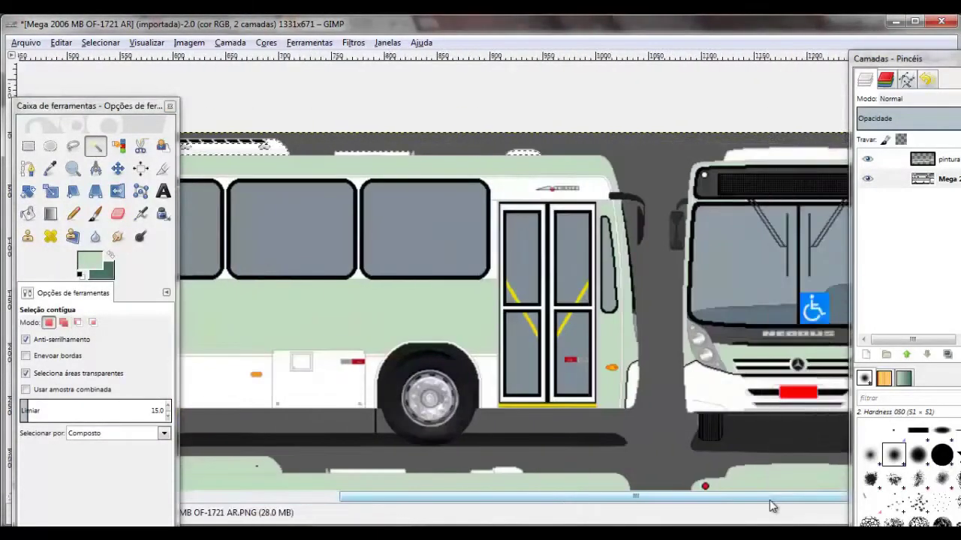
pyautogui.hscroll(-10, 466, 321)
# Switch to Bucket Fill and pan across the upper bodies of both side views
pyautogui.hotkey('shift', 'b')
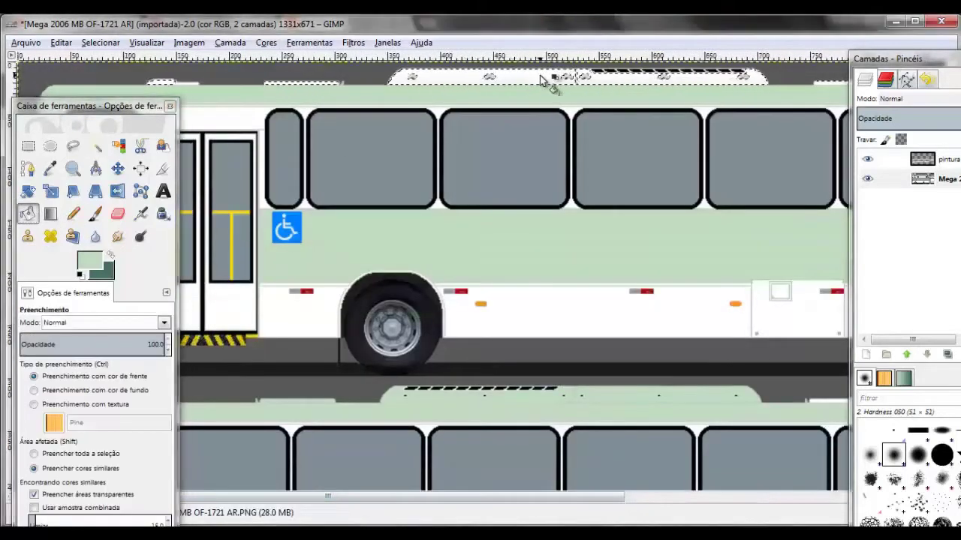
pyautogui.hscroll(5, 537, 85)
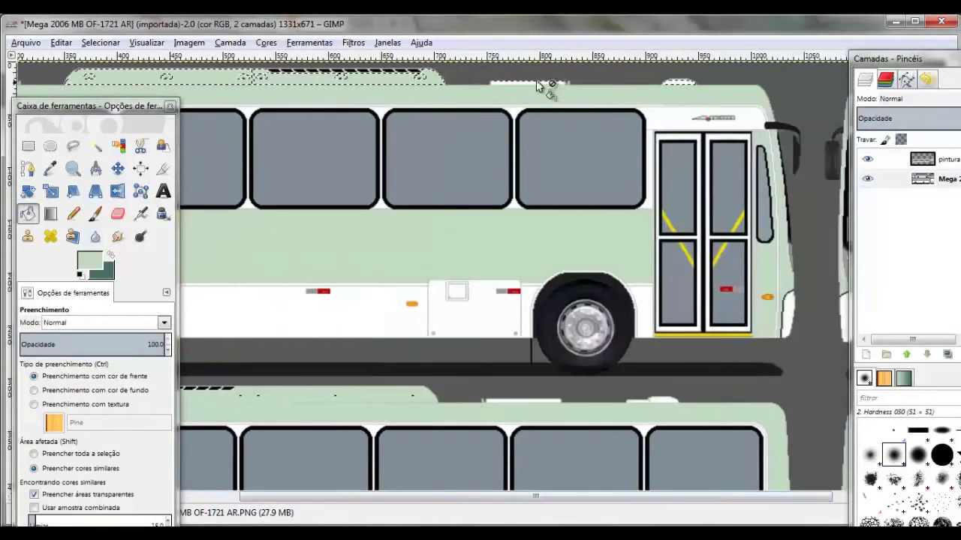
pyautogui.scroll(2, 525, 82)
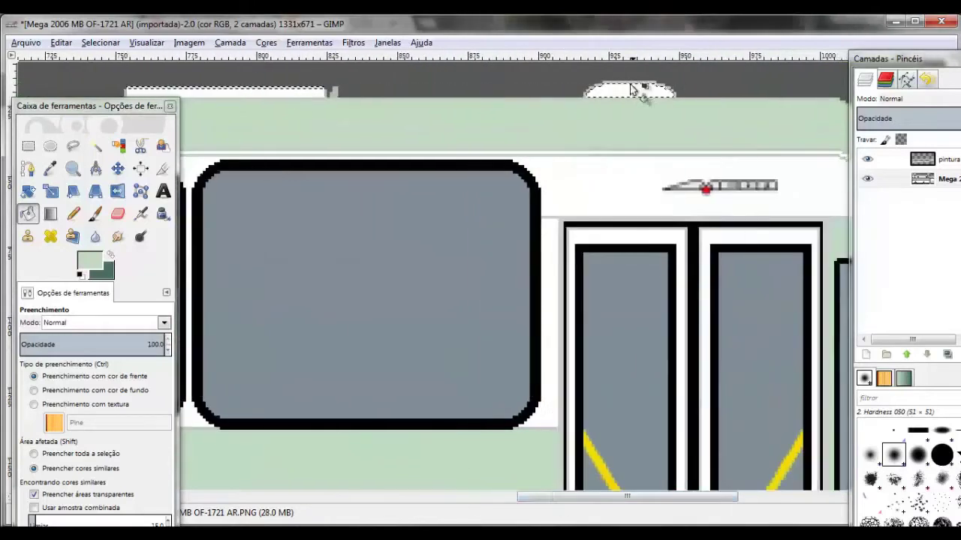
pyautogui.scroll(-5, 515, 193)
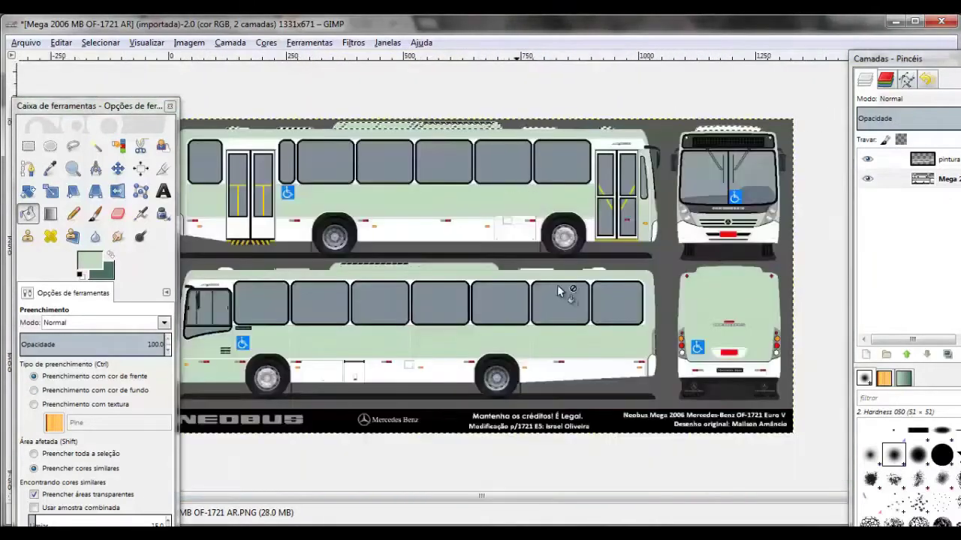
pyautogui.scroll(2, 557, 285)
pyautogui.scroll(2, 557, 284)
pyautogui.scroll(-4, 267, 189)
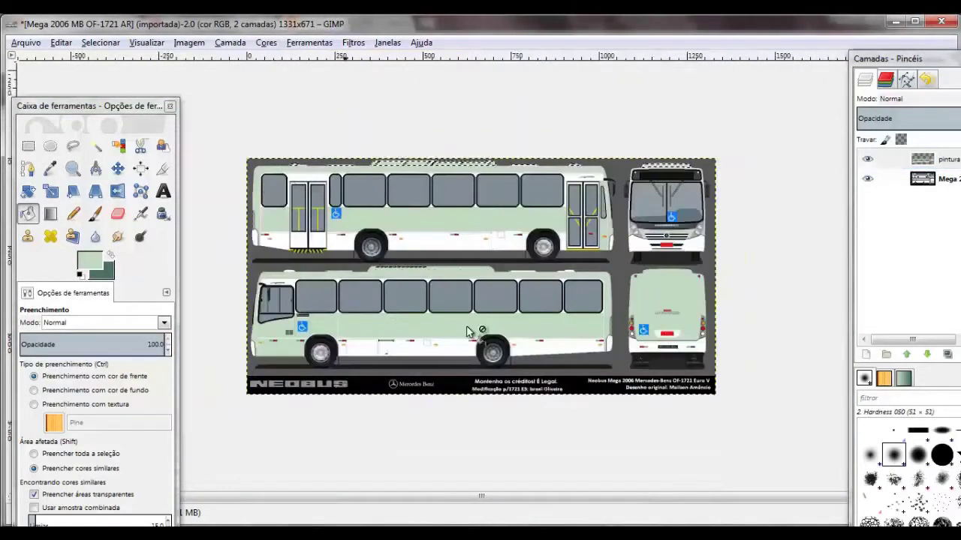
pyautogui.scroll(2, 406, 248)
pyautogui.scroll(-1, 528, 203)
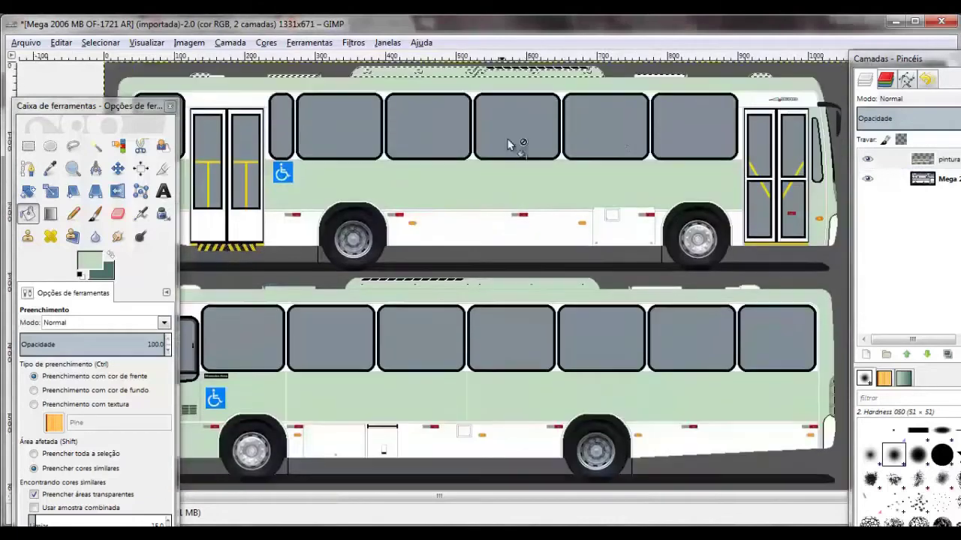
# Fill the small white roof fittings pale green and zoom in to check wheel-arch edges
pyautogui.click(96, 147)
pyautogui.scroll(5, 465, 279)
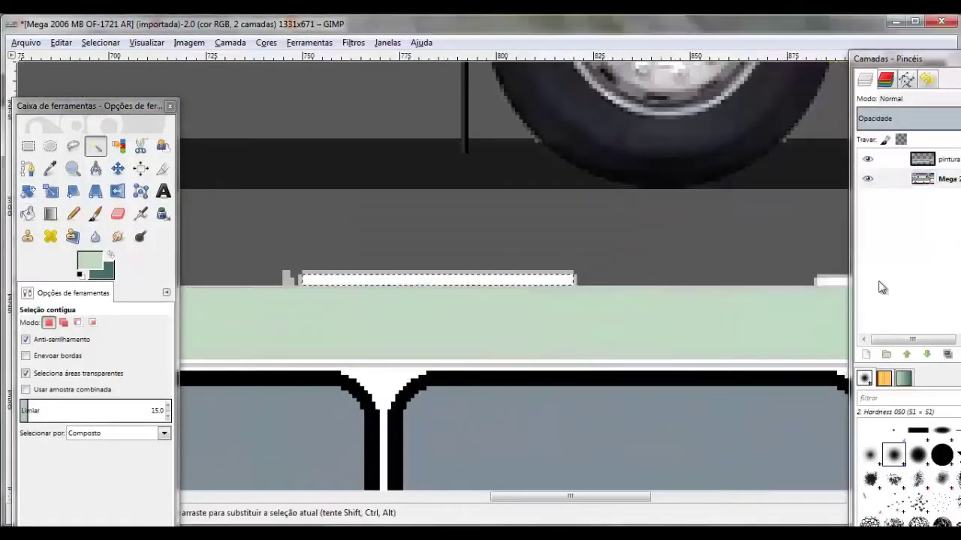
pyautogui.scroll(-3, 708, 263)
pyautogui.scroll(-2, 508, 178)
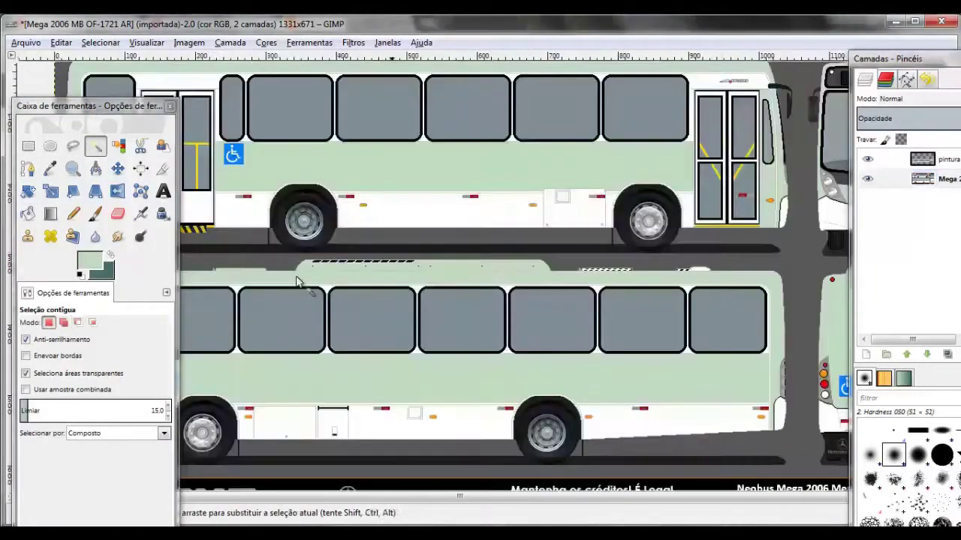
pyautogui.scroll(7, 226, 277)
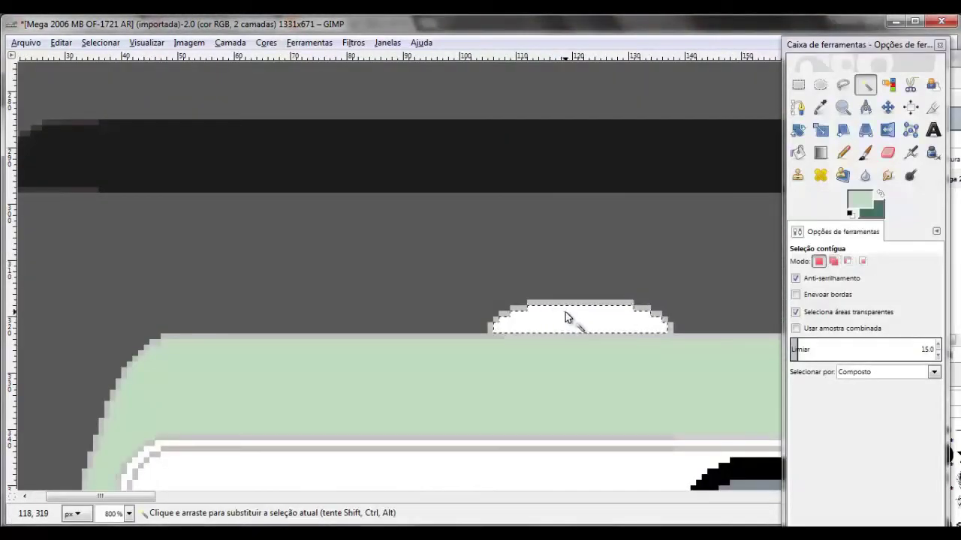
pyautogui.scroll(-5, 351, 263)
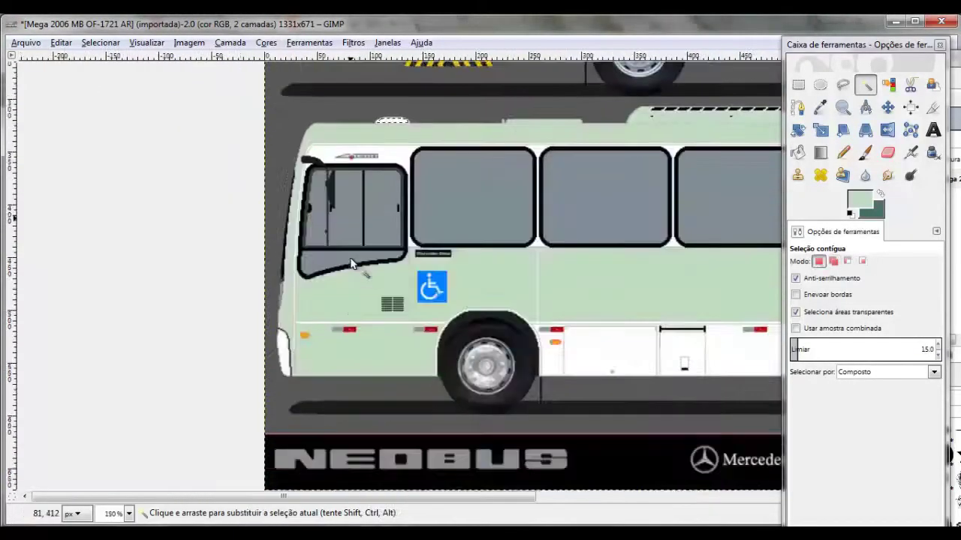
pyautogui.scroll(-2, 350, 263)
pyautogui.click(798, 152)
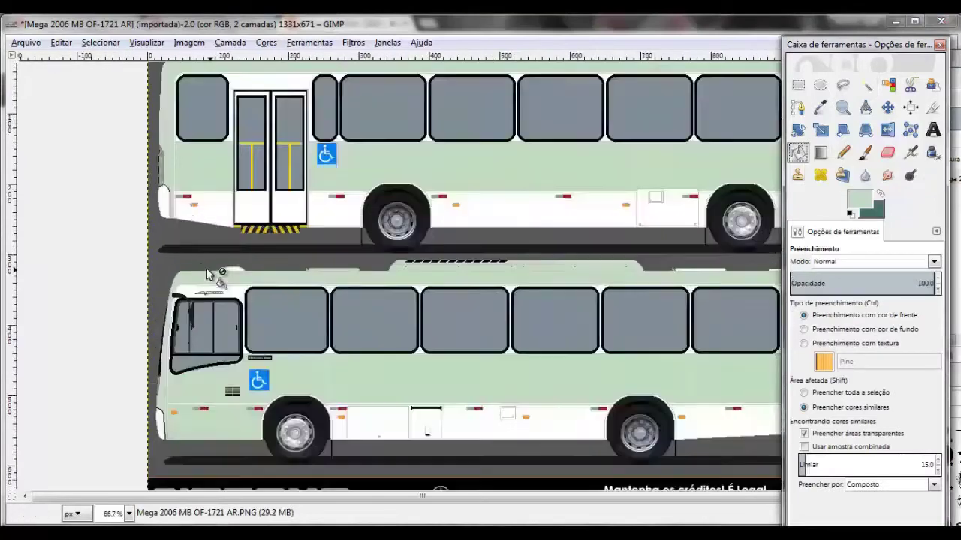
pyautogui.scroll(5, 208, 273)
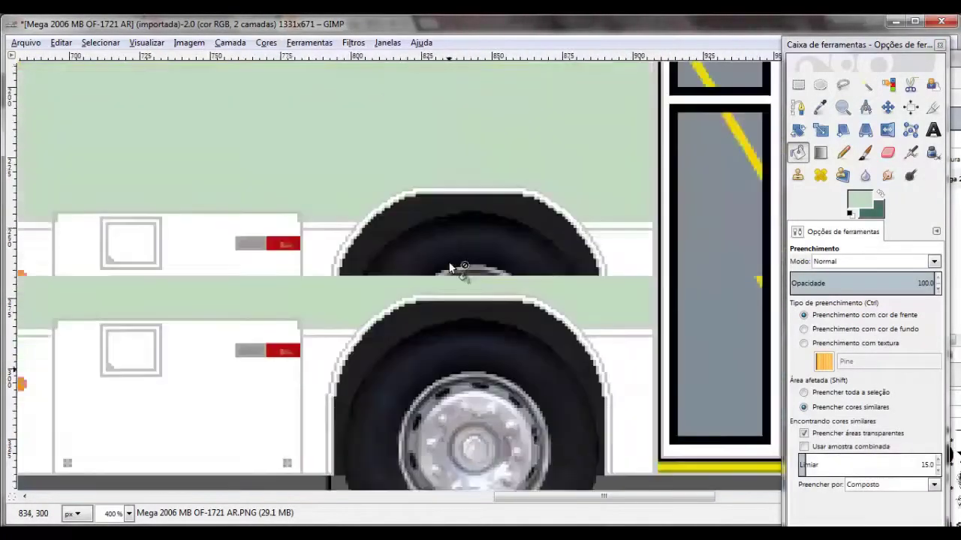
pyautogui.scroll(5, 450, 247)
pyautogui.scroll(-5, 450, 220)
pyautogui.scroll(3, 423, 326)
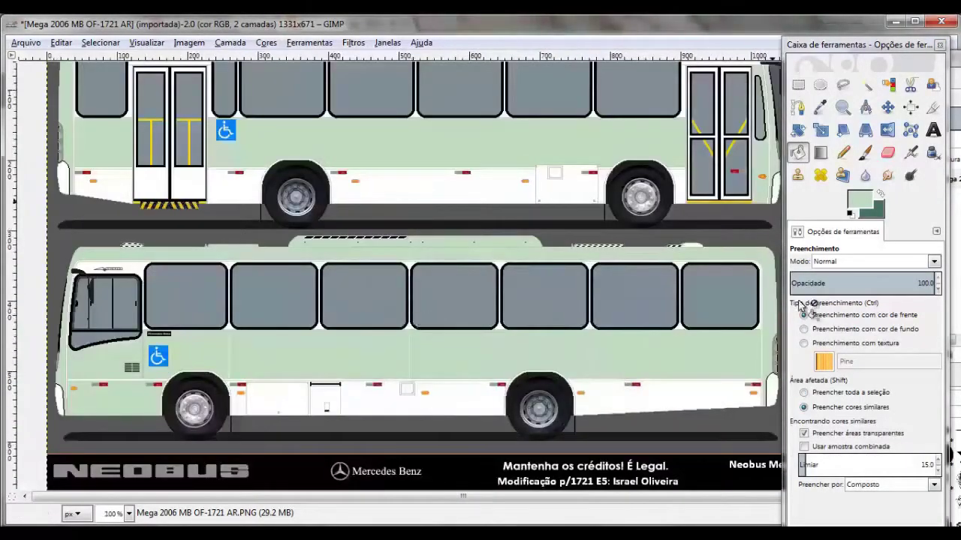
# Add the white door panel on the upper bus side to the fuzzy selection
pyautogui.moveTo(862, 44); pyautogui.dragTo(819, 22)
pyautogui.click(819, 62)
pyautogui.scroll(1, 406, 232)
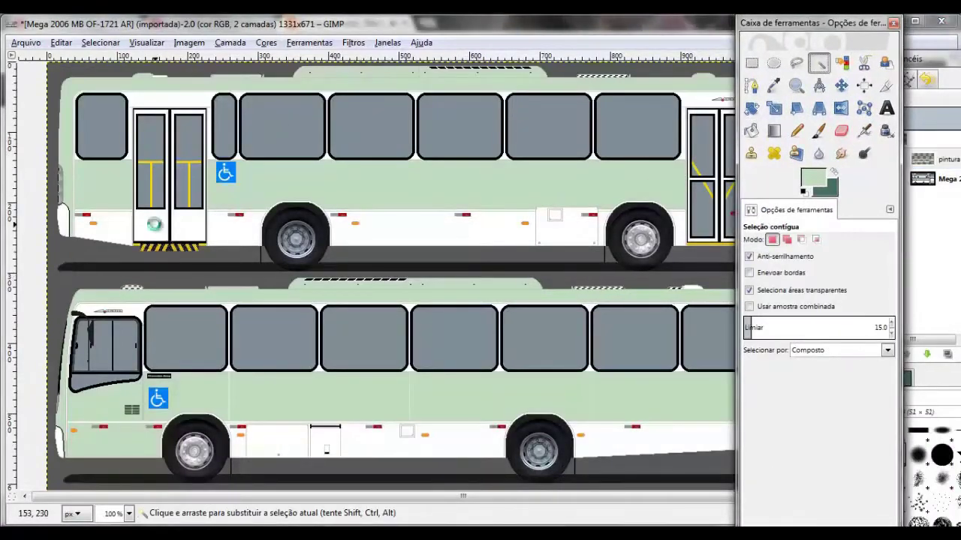
pyautogui.keyDown('shift'); pyautogui.click(233, 226); pyautogui.keyUp('shift')
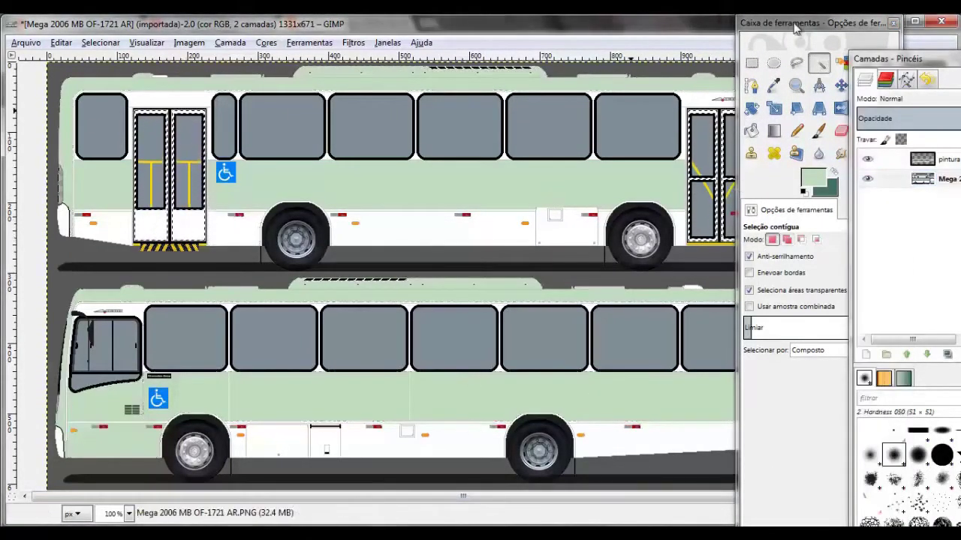
# Switch to Bucket Fill and zoom out to show the whole bus template
pyautogui.moveTo(796, 28); pyautogui.dragTo(898, 32)
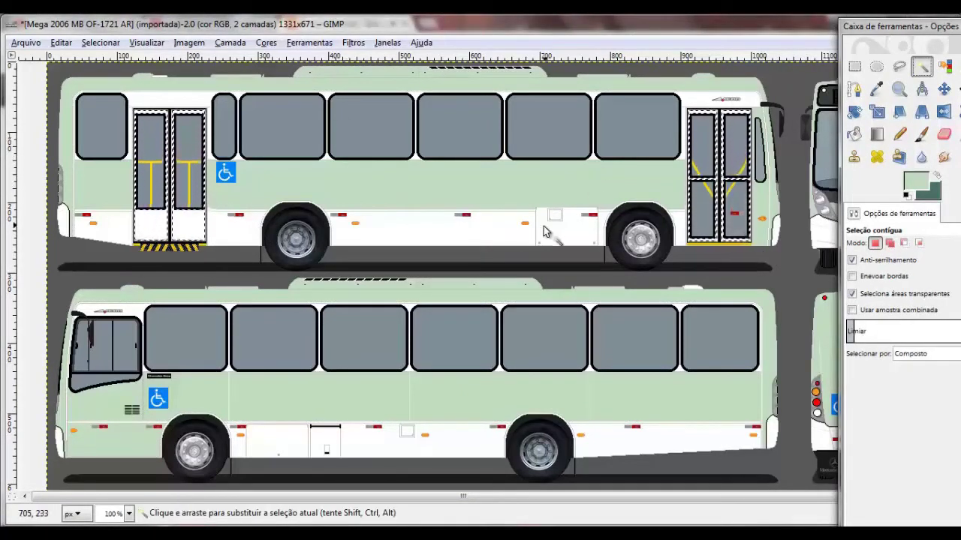
pyautogui.moveTo(867, 18); pyautogui.dragTo(428, 15)
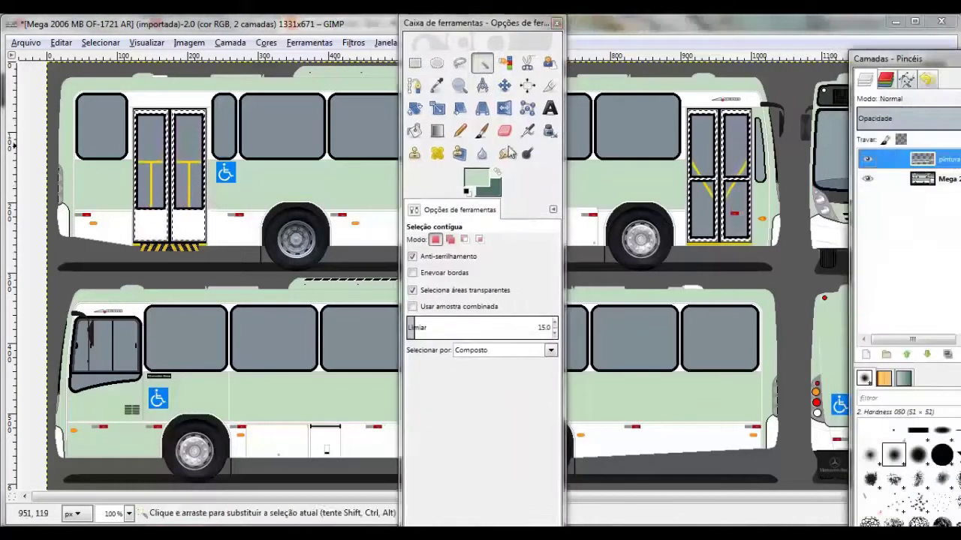
pyautogui.click(414, 130)
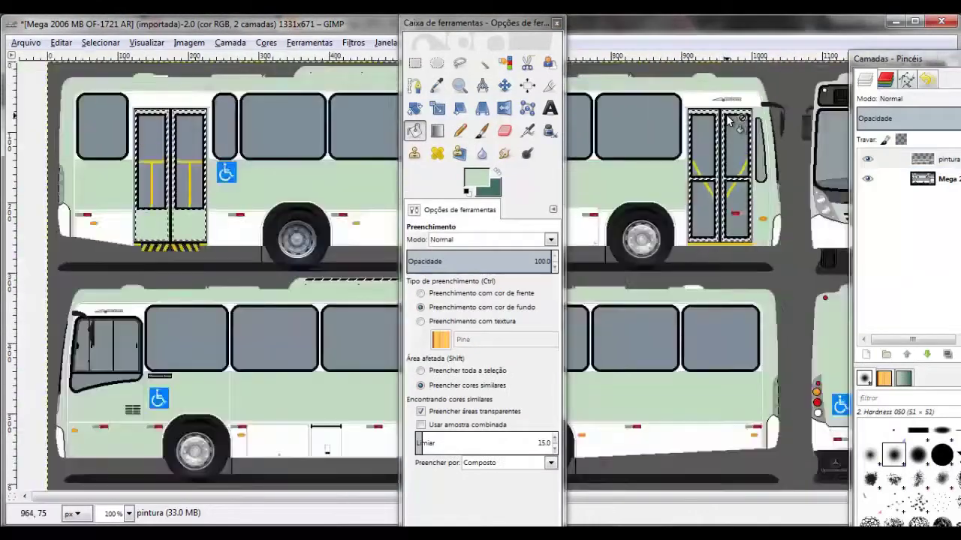
pyautogui.press('-')
pyautogui.press('-')
pyautogui.moveTo(467, 24); pyautogui.dragTo(132, 30)
# Make dark green the foreground and fill the selected lower white bands dark green
pyautogui.press('x')
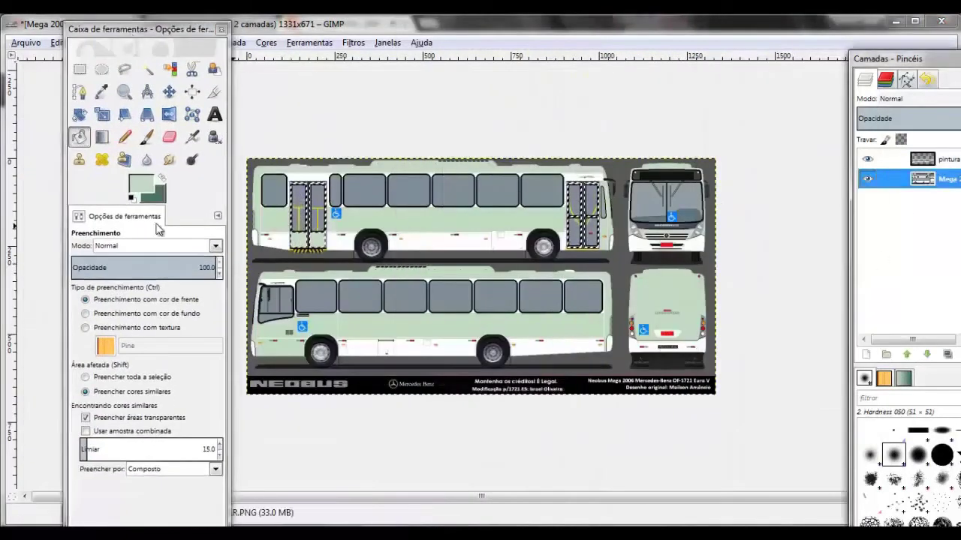
pyautogui.click(147, 69)
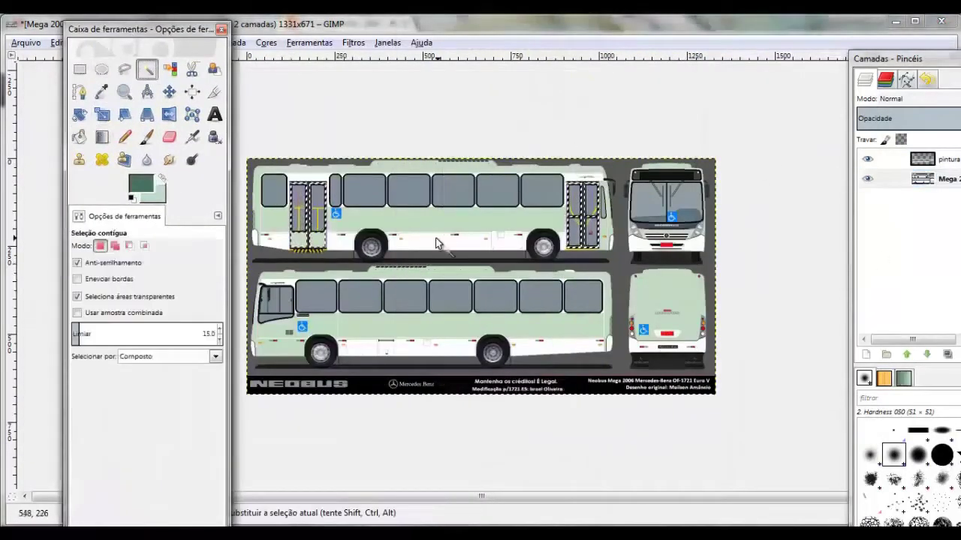
pyautogui.keyDown('ctrl'); pyautogui.scroll(7, 312, 249); pyautogui.keyUp('ctrl')
pyautogui.keyDown('ctrl'); pyautogui.scroll(-2, 390, 184); pyautogui.keyUp('ctrl')
pyautogui.keyDown('ctrl'); pyautogui.scroll(-1, 392, 184); pyautogui.keyUp('ctrl')
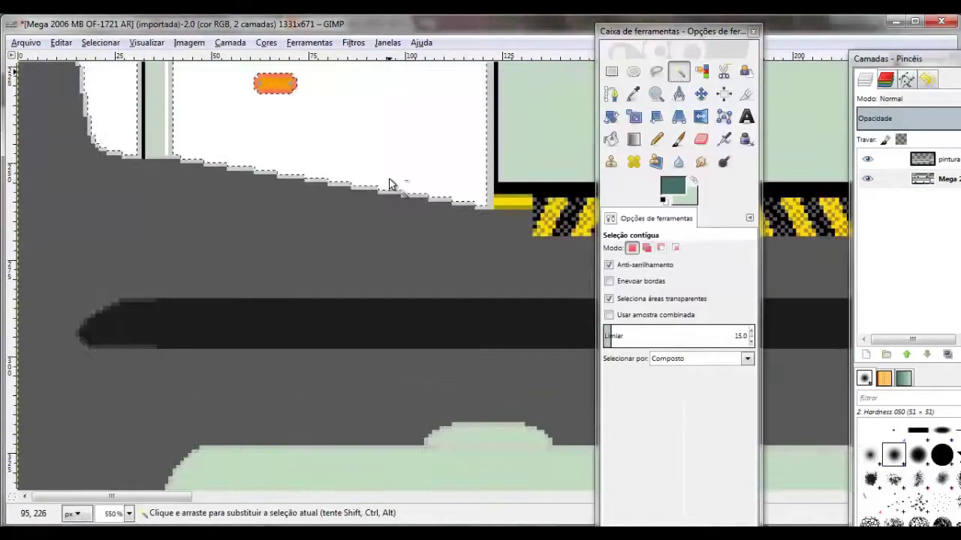
pyautogui.keyDown('ctrl'); pyautogui.scroll(-2, 346, 167); pyautogui.keyUp('ctrl')
pyautogui.moveTo(676, 31); pyautogui.dragTo(210, 23)
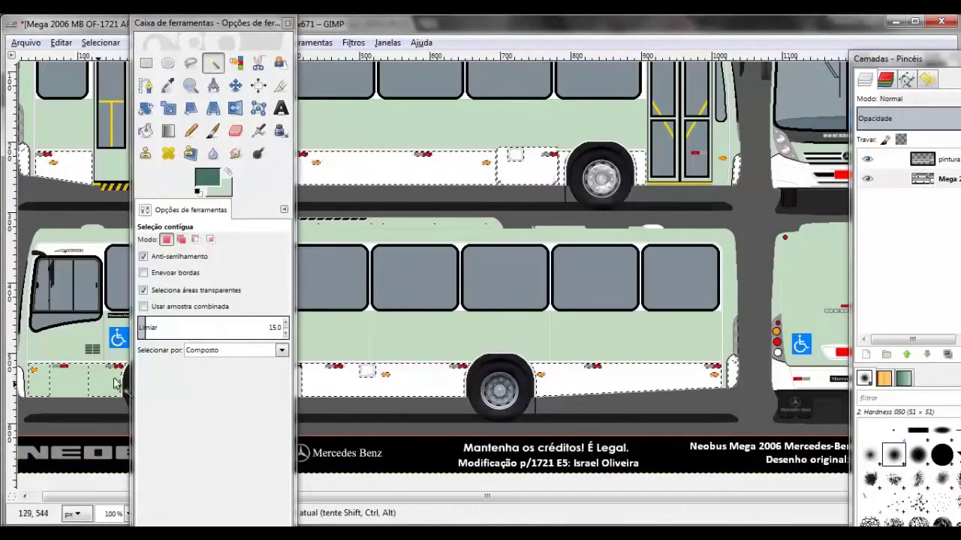
pyautogui.click(144, 131)
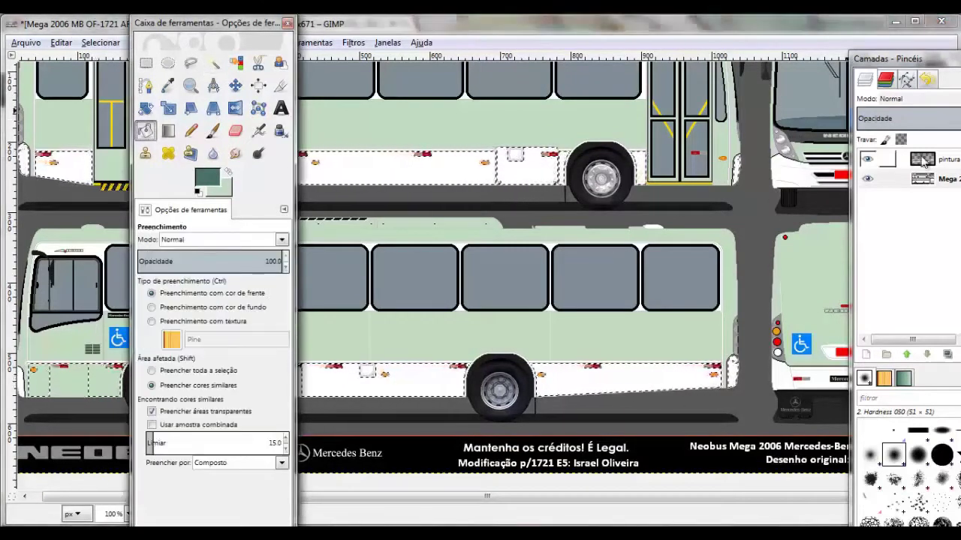
pyautogui.moveTo(210, 23); pyautogui.dragTo(769, 23)
pyautogui.click(79, 166)
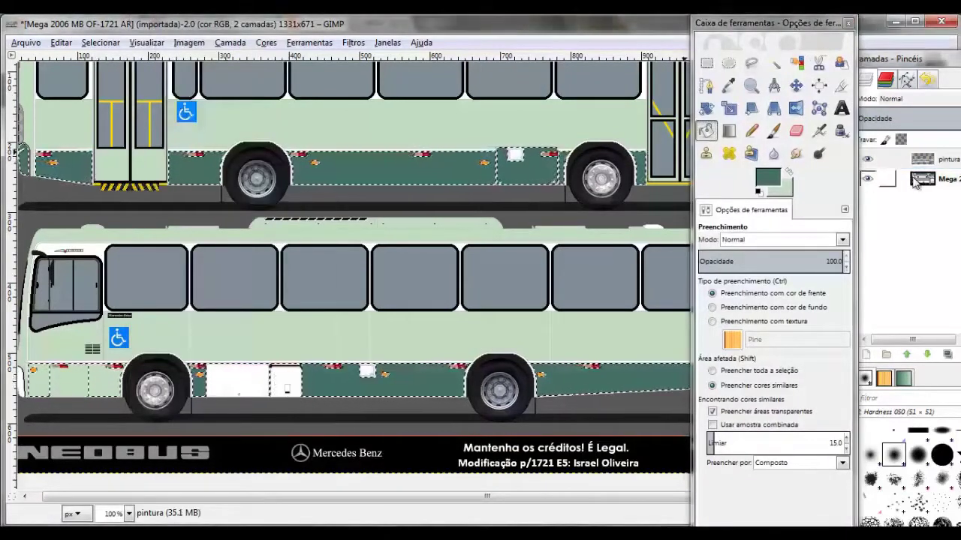
# Fuzzy-select the white lower side panels and front bumper panels and fill them dark green
pyautogui.click(774, 63)
pyautogui.click(413, 293)
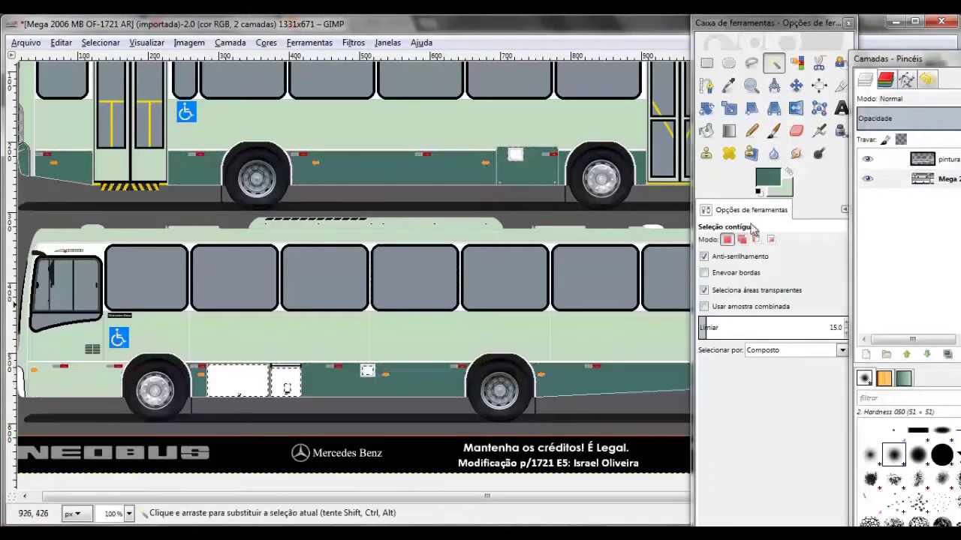
pyautogui.click(706, 130)
pyautogui.click(240, 386)
pyautogui.click(774, 63)
pyautogui.click(741, 238)
pyautogui.click(73, 388)
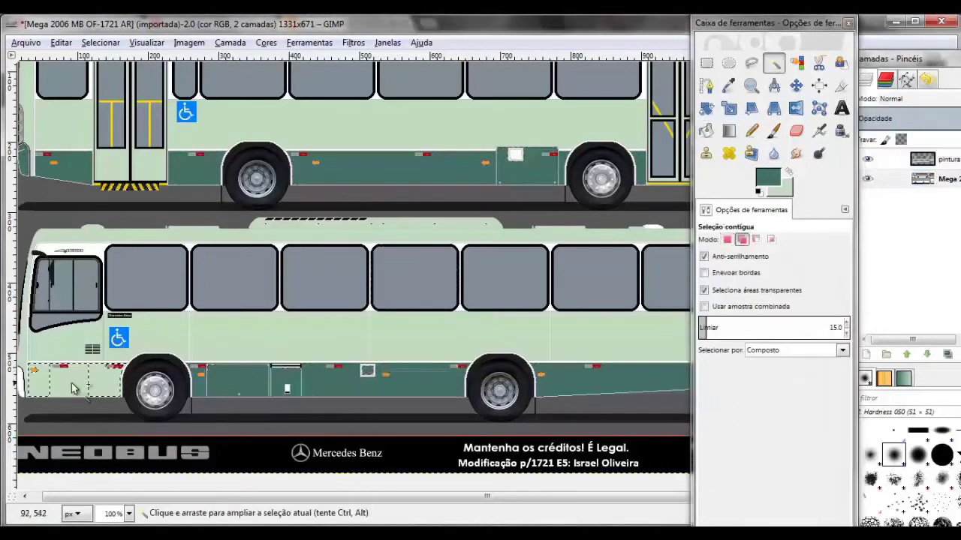
pyautogui.click(706, 131)
pyautogui.click(75, 382)
# Ready Bucket Fill again and move the tool panel to the left side
pyautogui.scroll(1, 123, 481)
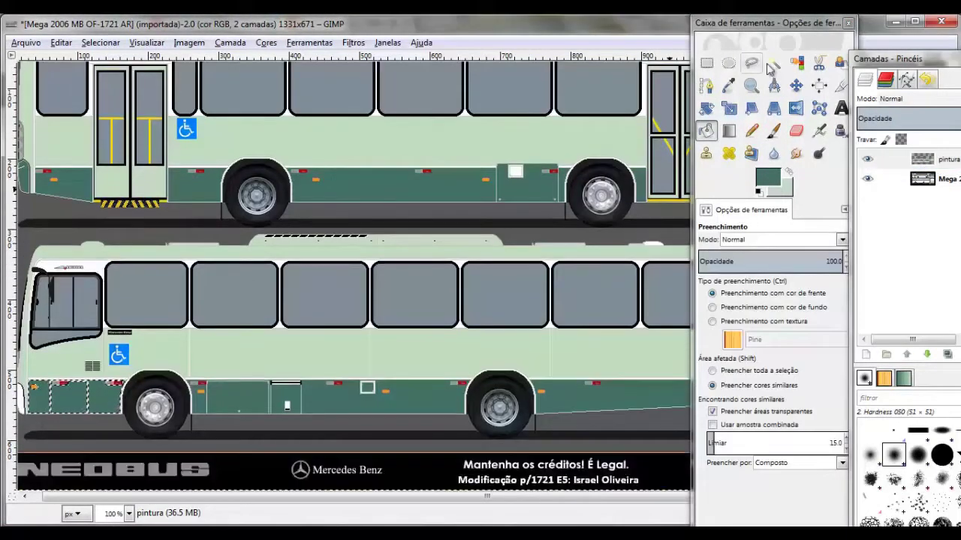
pyautogui.press('u')
pyautogui.scroll(2, 122, 397)
pyautogui.hotkey('shift', 'b')
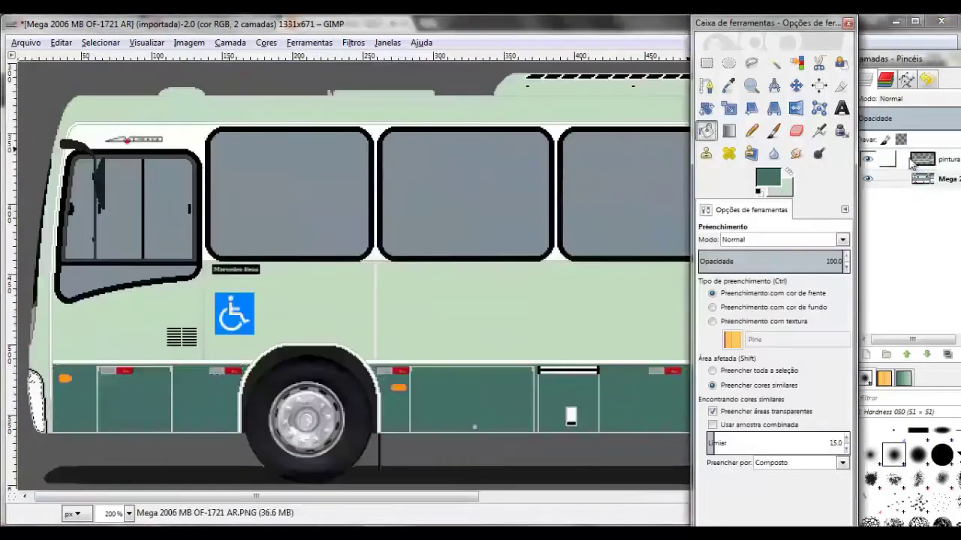
pyautogui.scroll(-4, 201, 287)
pyautogui.moveTo(766, 23); pyautogui.dragTo(141, 22)
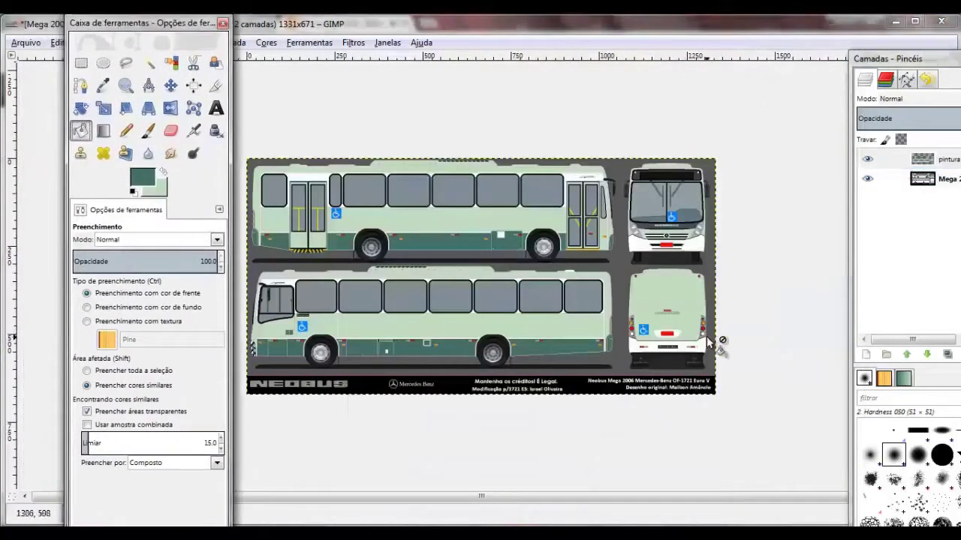
# Fuzzy-select the white rear bumper area and fill it dark green
pyautogui.scroll(4, 672, 419)
pyautogui.press('u')
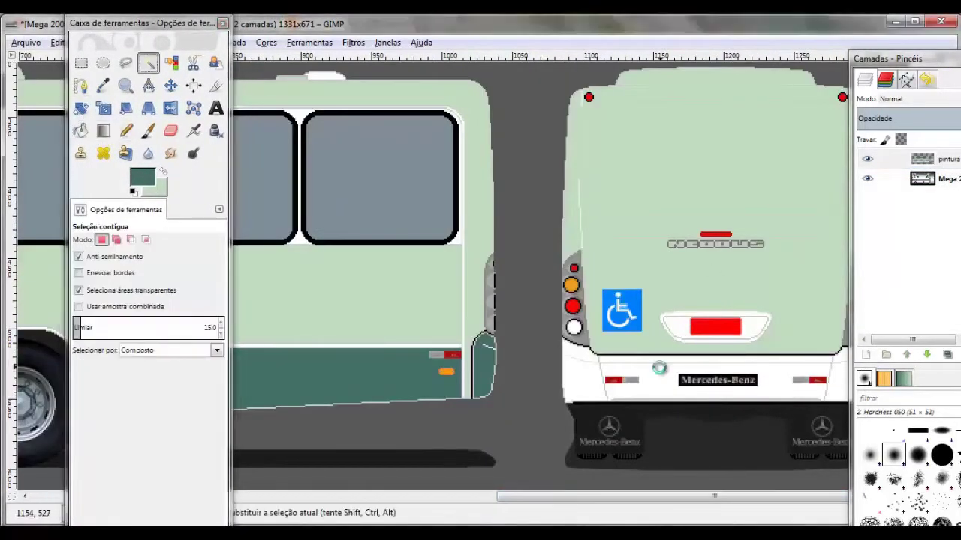
pyautogui.click(745, 310)
pyautogui.press('shift')
pyautogui.moveTo(901, 58); pyautogui.dragTo(400, 22)
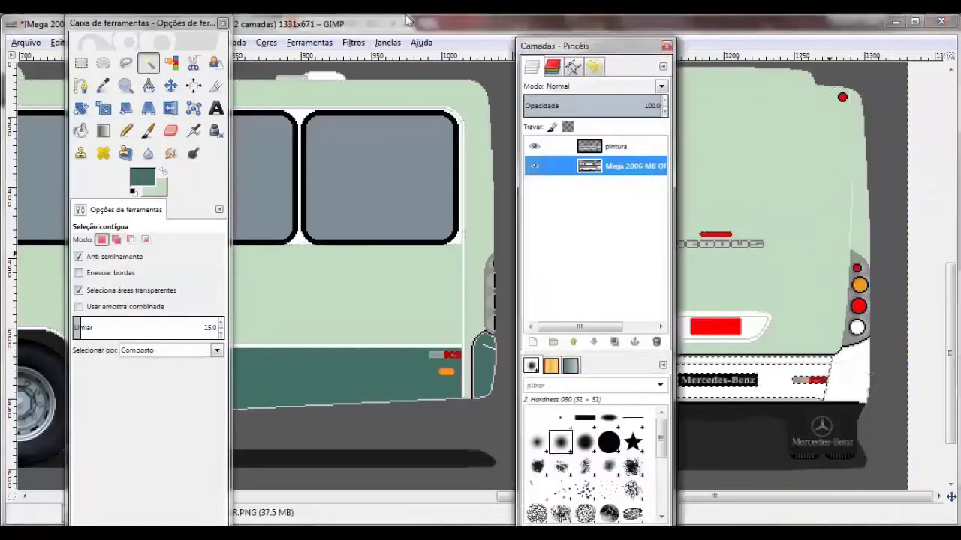
pyautogui.click(82, 131)
pyautogui.click(816, 369)
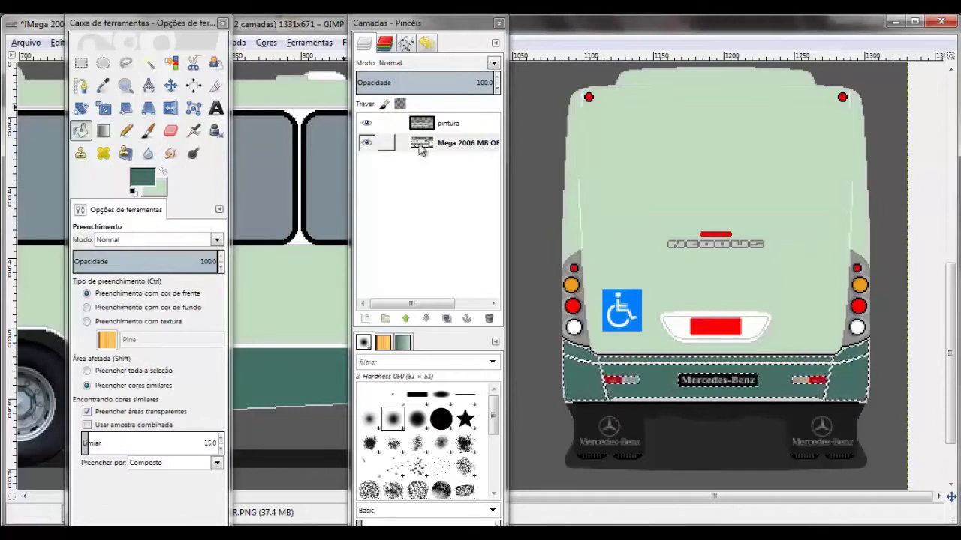
# Fill the white area around the rear number plate dark green, then activate the pintura layer
pyautogui.press('u')
pyautogui.click(715, 327)
pyautogui.hotkey('shift', 'b')
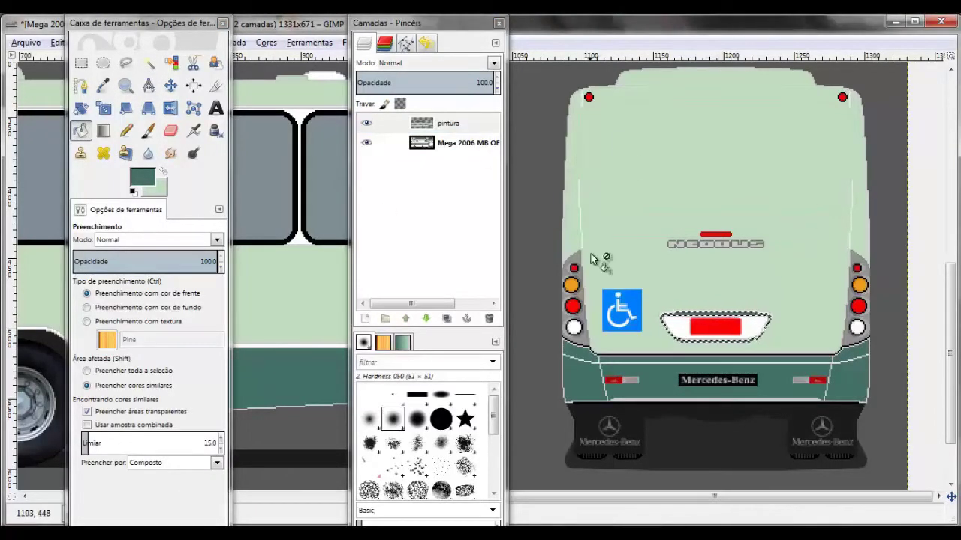
pyautogui.hotkey('shift', 'r')
pyautogui.press('u')
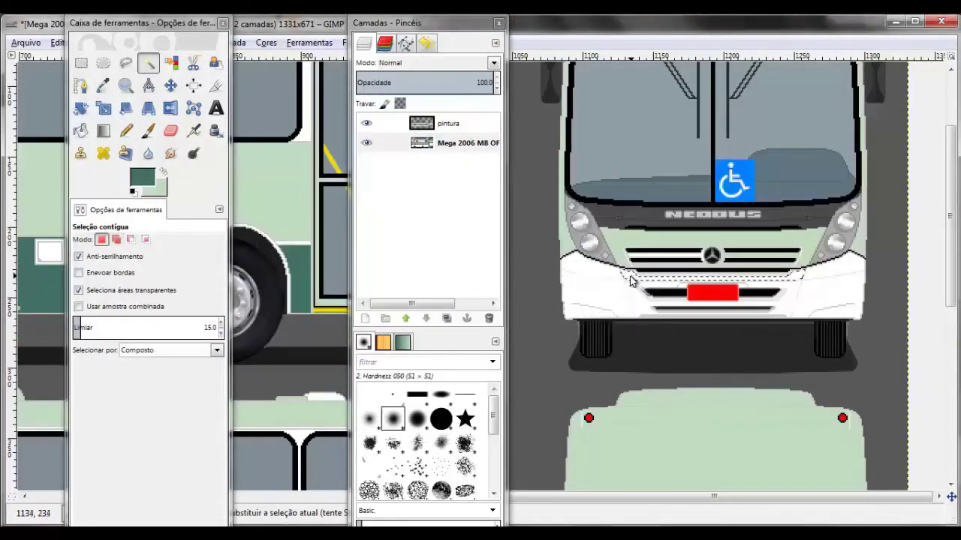
pyautogui.hotkey('shift', 'b')
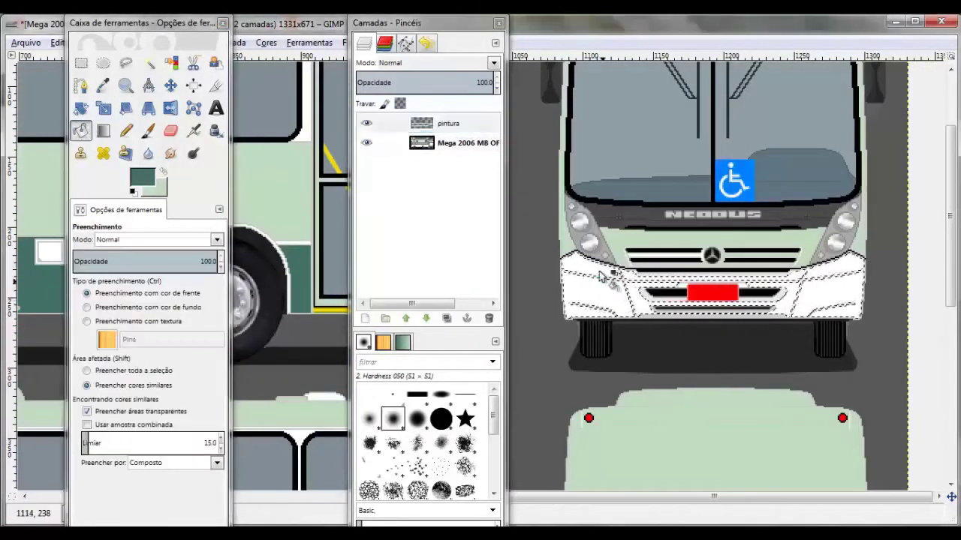
pyautogui.scroll(1, 754, 297)
pyautogui.press('u')
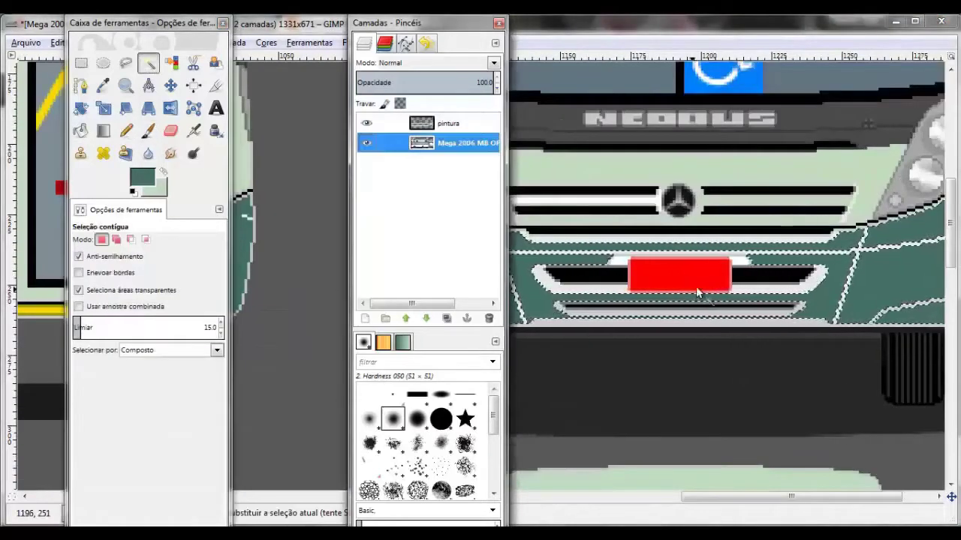
pyautogui.scroll(1, 696, 286)
pyautogui.hotkey('shift', 'b')
pyautogui.click(473, 123)
pyautogui.hotkey('ctrl', 'shift', 'j')
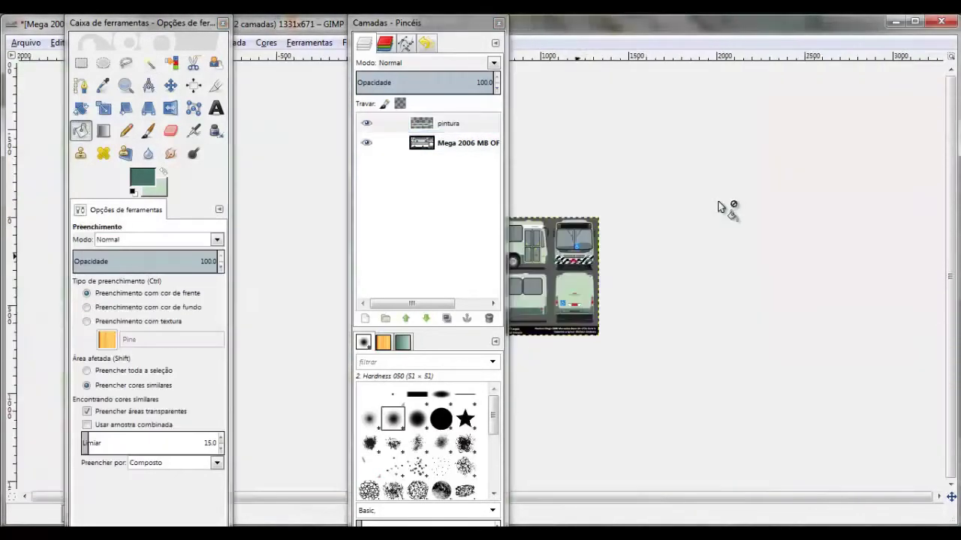
pyautogui.press('+')
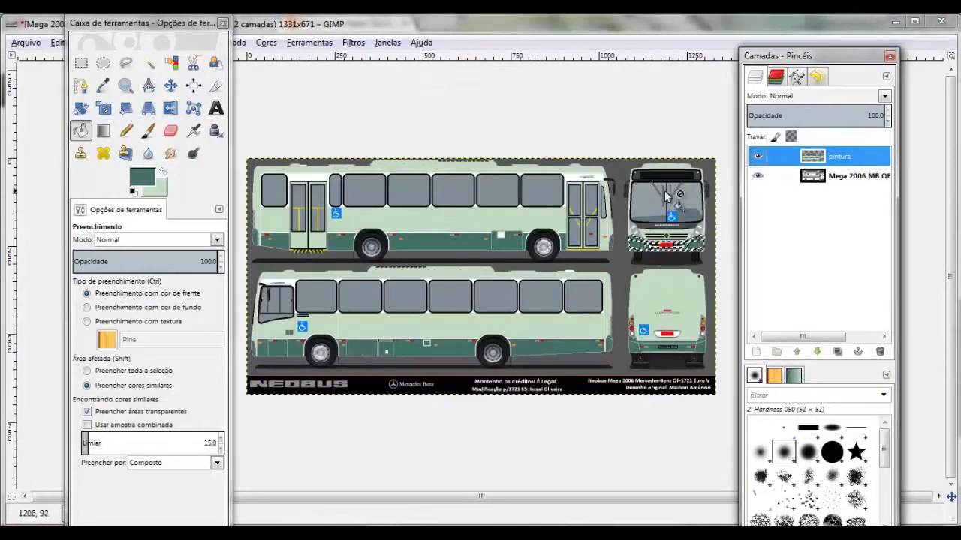
pyautogui.press('1')
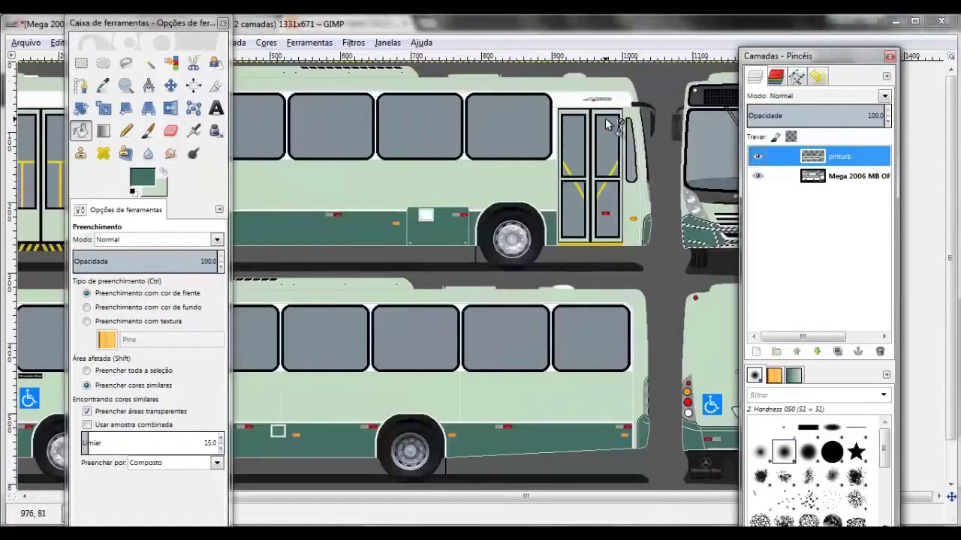
pyautogui.moveTo(800, 56); pyautogui.dragTo(922, 43)
pyautogui.moveTo(104, 22)
pyautogui.mouseDown()
pyautogui.moveTo(295, 22)
pyautogui.moveTo(3, 22)
pyautogui.mouseUp()
pyautogui.moveTo(901, 42); pyautogui.dragTo(451, 42)
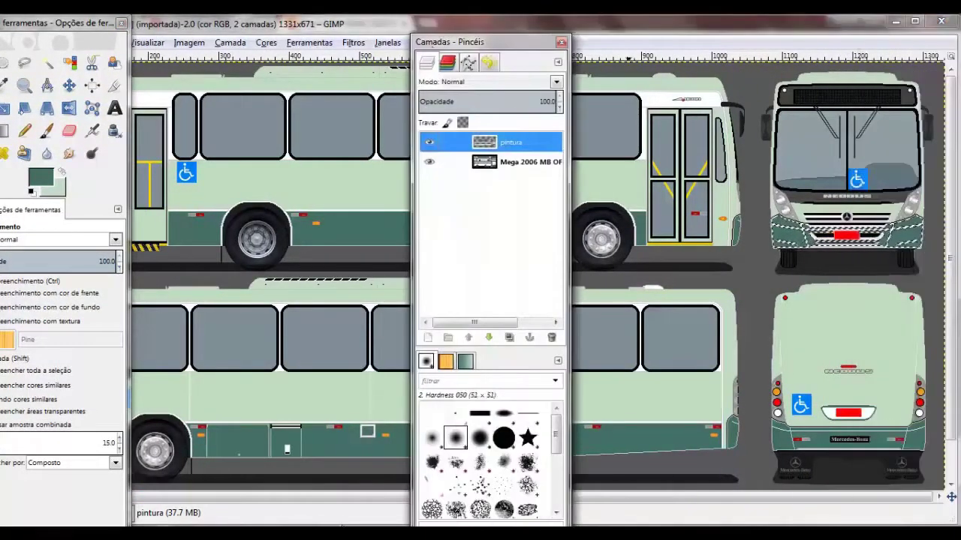
# Create a new transparent layer named 'Linhas e janela'
pyautogui.hotkey('shift', 'ctrl', 'n')
pyautogui.write('Linhas e janela')
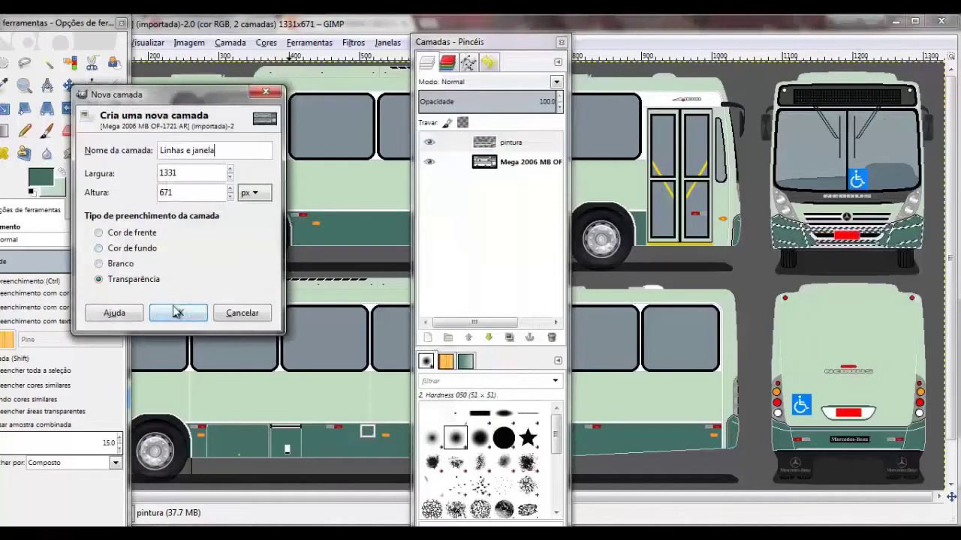
pyautogui.click(177, 312)
# On the pintura layer, fuzzy-select the small white square on the bus side
pyautogui.moveTo(450, 42); pyautogui.dragTo(772, 39)
pyautogui.press('u')
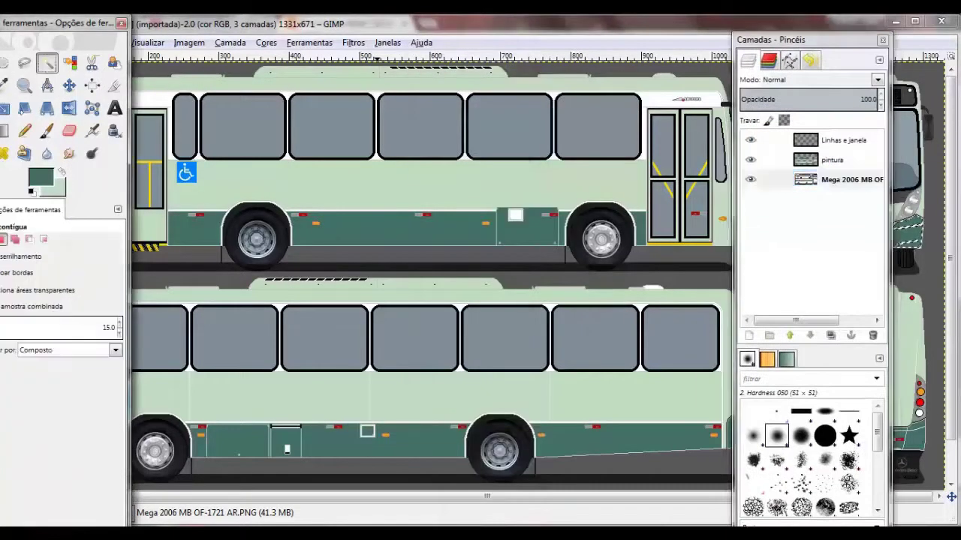
pyautogui.click(826, 166)
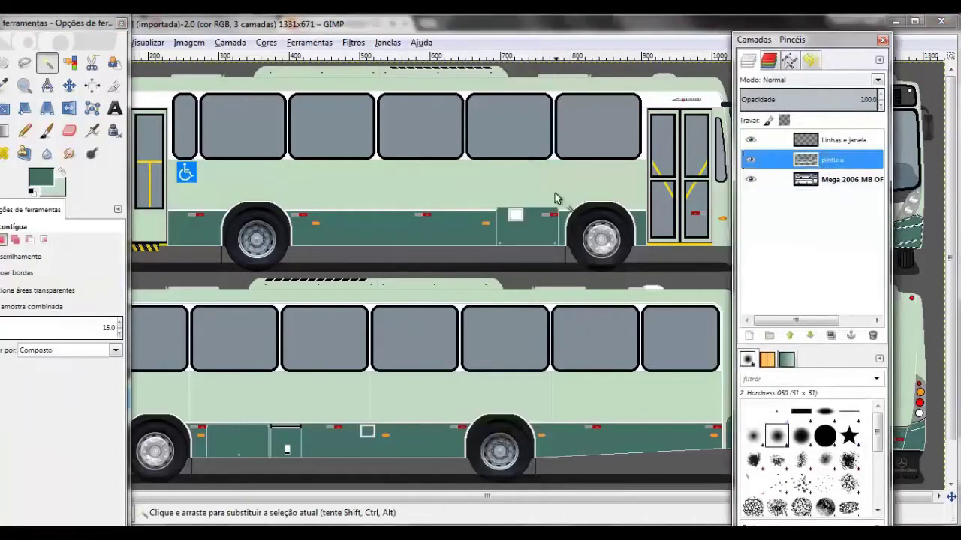
pyautogui.click(514, 217)
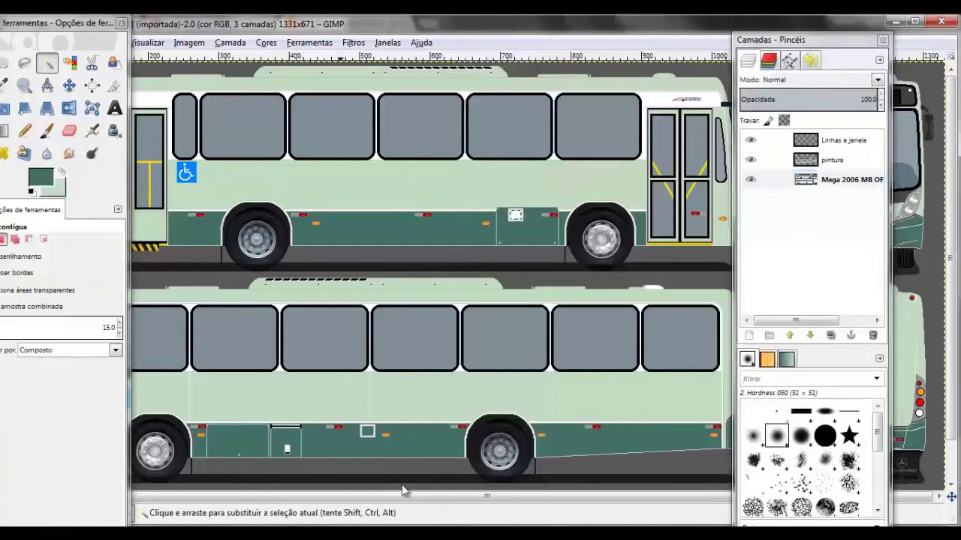
pyautogui.moveTo(403, 491); pyautogui.dragTo(271, 491)
# Zoom and scroll around the bus template to inspect the front and rear details
pyautogui.moveTo(60, 22); pyautogui.dragTo(679, 23)
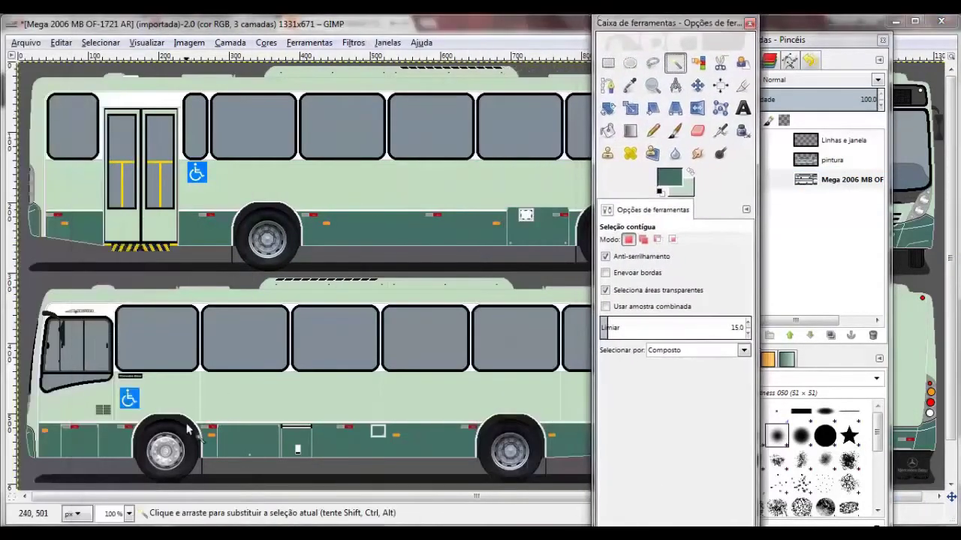
pyautogui.keyDown('ctrl'); pyautogui.scroll(4, 270, 457); pyautogui.keyUp('ctrl')
pyautogui.keyDown('ctrl'); pyautogui.scroll(1, 270, 458); pyautogui.keyUp('ctrl')
pyautogui.keyDown('ctrl'); pyautogui.scroll(-4, 315, 257); pyautogui.keyUp('ctrl')
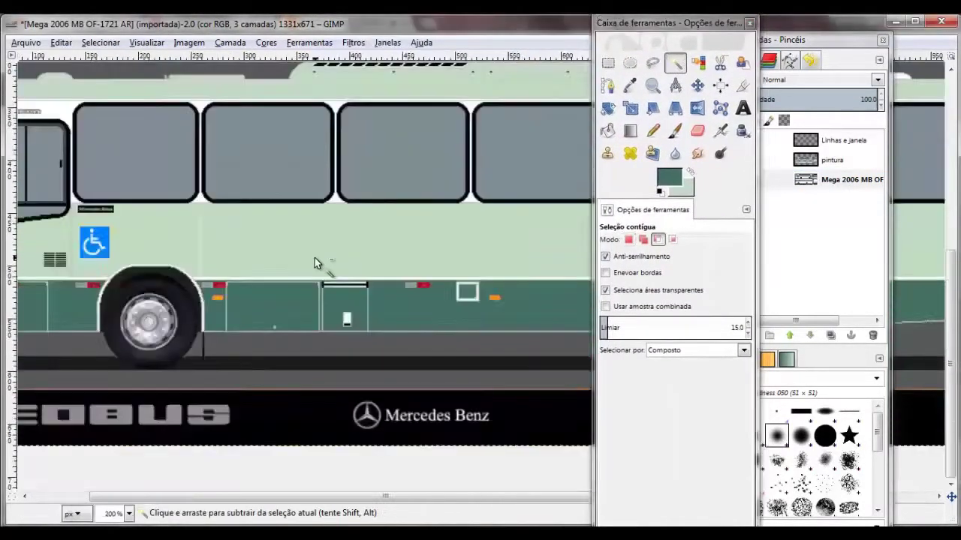
pyautogui.keyDown('ctrl'); pyautogui.scroll(-6, 315, 257); pyautogui.keyUp('ctrl')
pyautogui.keyDown('ctrl'); pyautogui.scroll(4, 315, 257); pyautogui.keyUp('ctrl')
pyautogui.keyDown('ctrl'); pyautogui.scroll(3, 515, 253); pyautogui.keyUp('ctrl')
pyautogui.keyDown('ctrl'); pyautogui.scroll(-7, 262, 221); pyautogui.keyUp('ctrl')
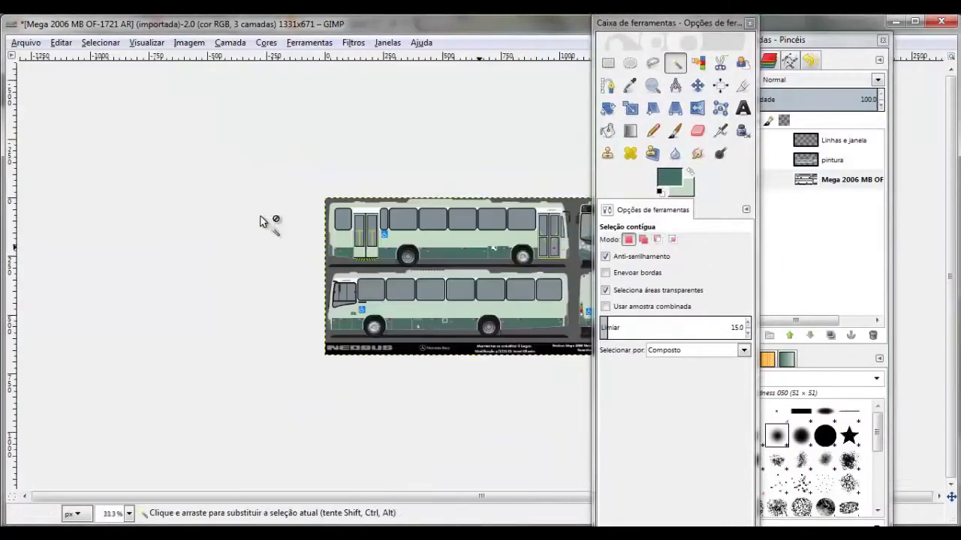
pyautogui.moveTo(675, 22); pyautogui.dragTo(94, 23)
pyautogui.scroll(3, 687, 240)
pyautogui.scroll(4, 687, 240)
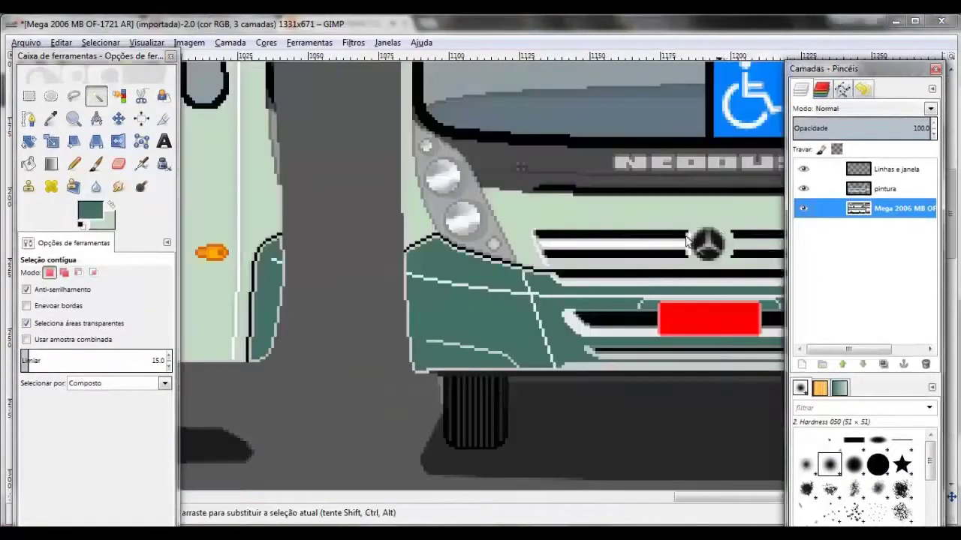
pyautogui.keyDown('ctrl'); pyautogui.scroll(-2, 602, 285); pyautogui.keyUp('ctrl')
pyautogui.keyDown('ctrl'); pyautogui.scroll(-3, 494, 277); pyautogui.keyUp('ctrl')
pyautogui.keyDown('ctrl'); pyautogui.scroll(3, 584, 347); pyautogui.keyUp('ctrl')
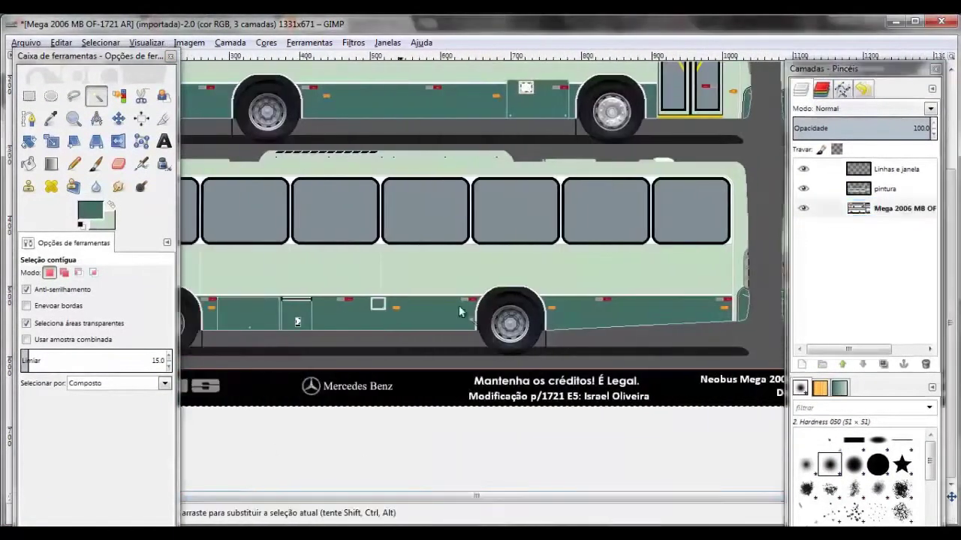
# Select the area around the rear lights and fit the whole bus template in view
pyautogui.click(29, 163)
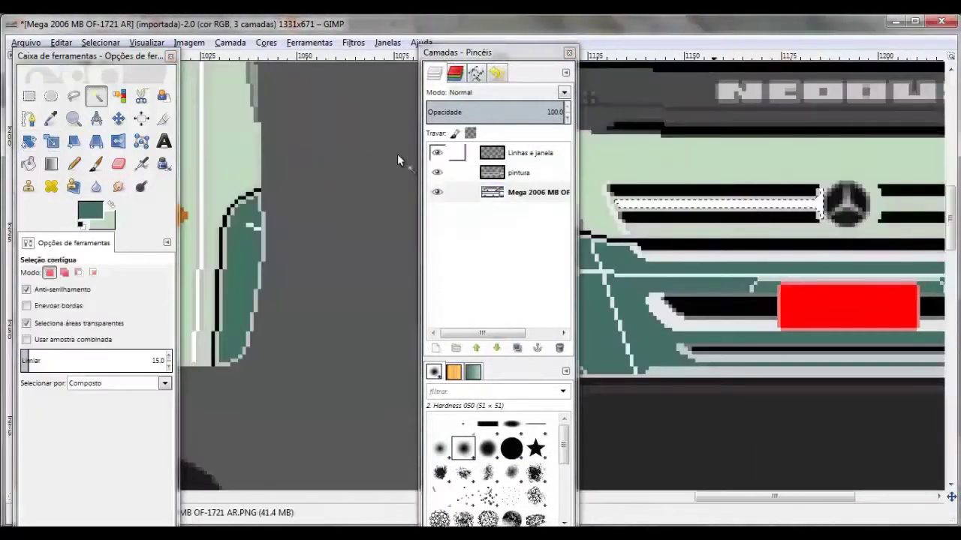
pyautogui.hotkey('shift', 'b')
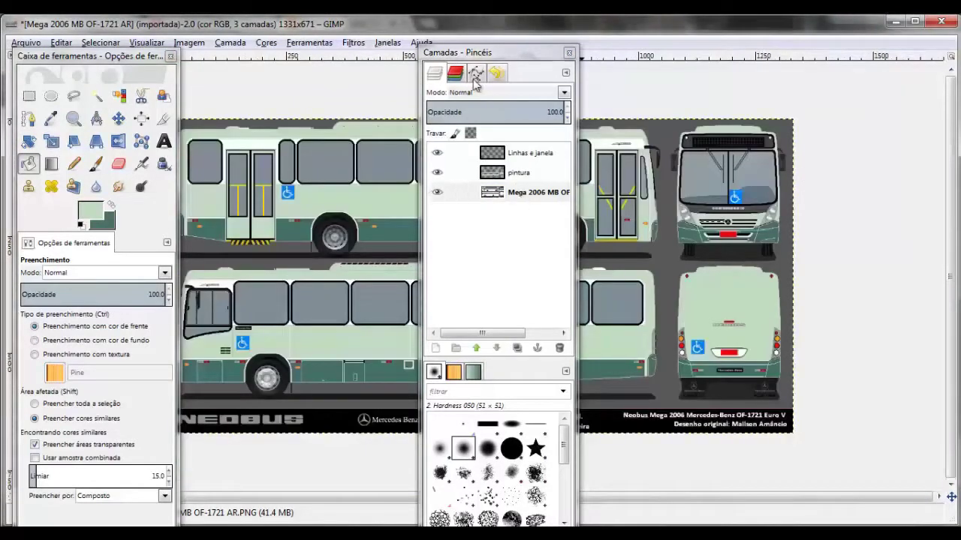
pyautogui.moveTo(473, 79); pyautogui.dragTo(831, 62)
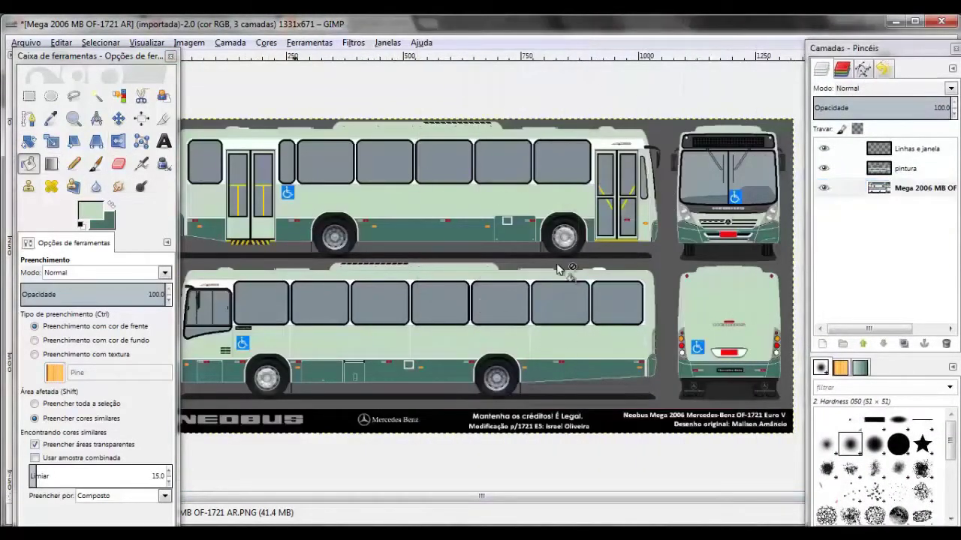
pyautogui.click(97, 95)
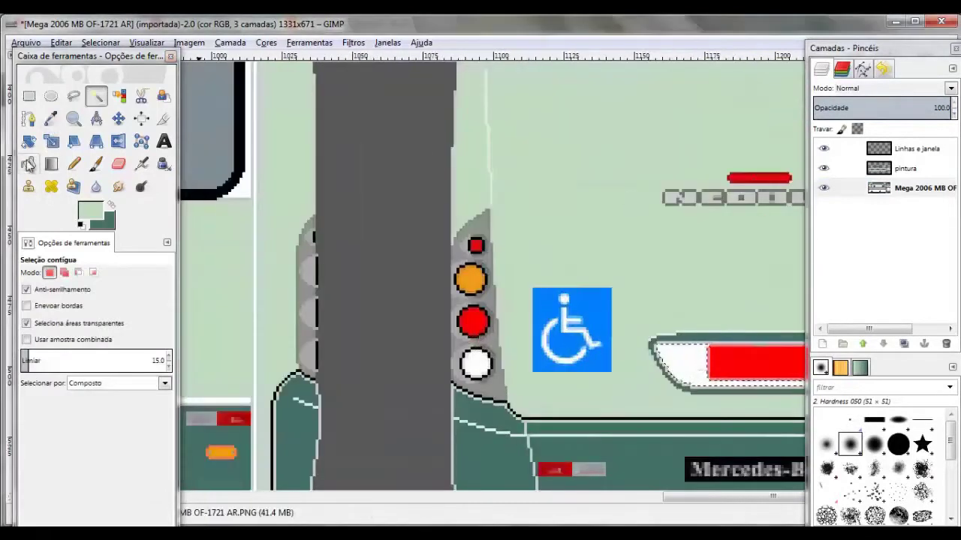
pyautogui.press('1')
pyautogui.hotkey('shift', 'ctrl', 'j')
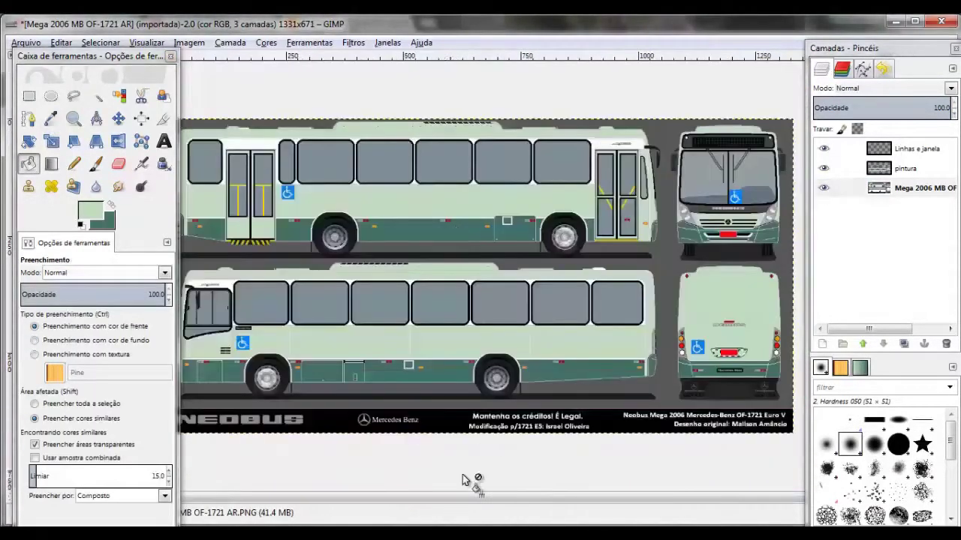
# Set the foreground colour to black
pyautogui.click(90, 213)
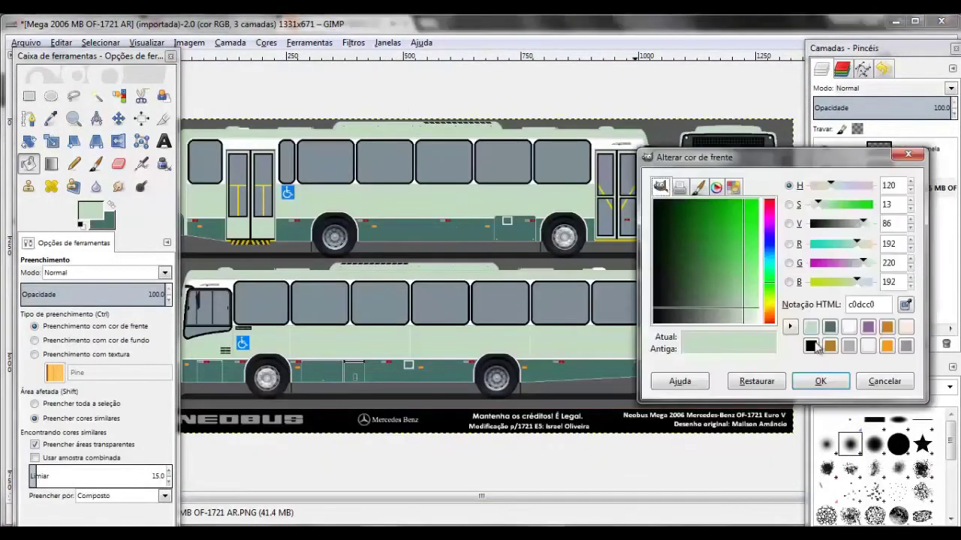
pyautogui.click(661, 334)
pyautogui.press('Return')
# Fuzzy-select the strip above the upper side windows and fill it black on Linhas e janela
pyautogui.click(96, 95)
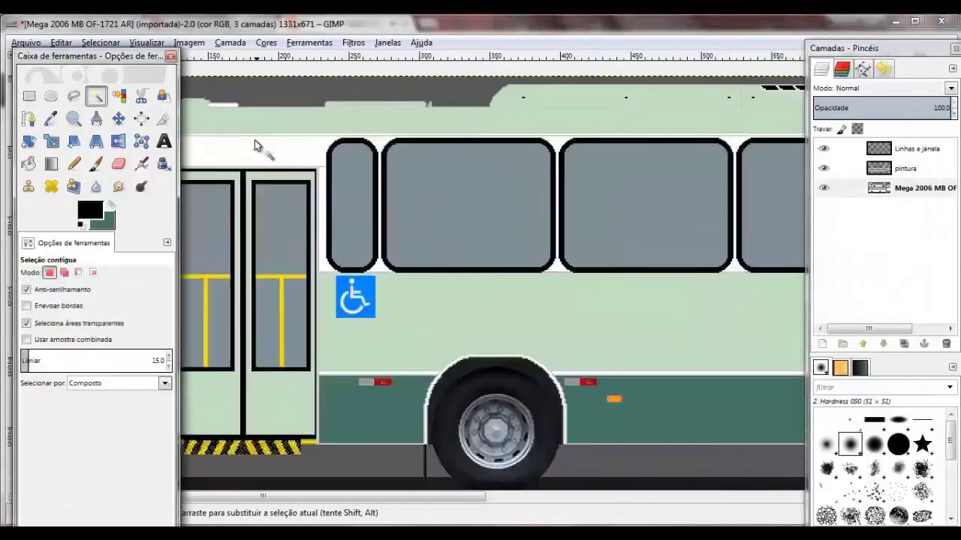
pyautogui.click(302, 139)
pyautogui.press('pageup')
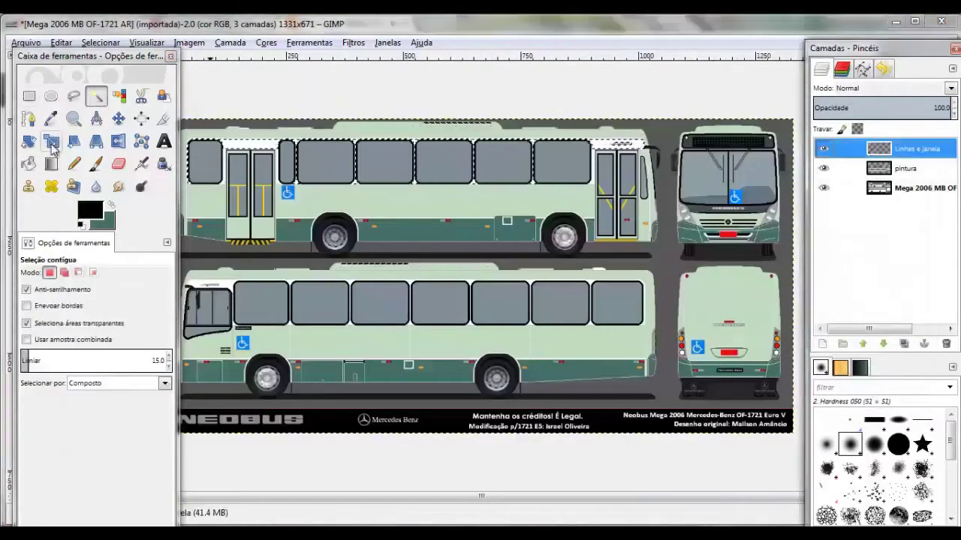
pyautogui.hotkey('shift', 'b')
pyautogui.keyDown('ctrl'); pyautogui.scroll(4, 633, 137); pyautogui.keyUp('ctrl')
pyautogui.keyDown('ctrl'); pyautogui.scroll(-2, 643, 150); pyautogui.keyUp('ctrl')
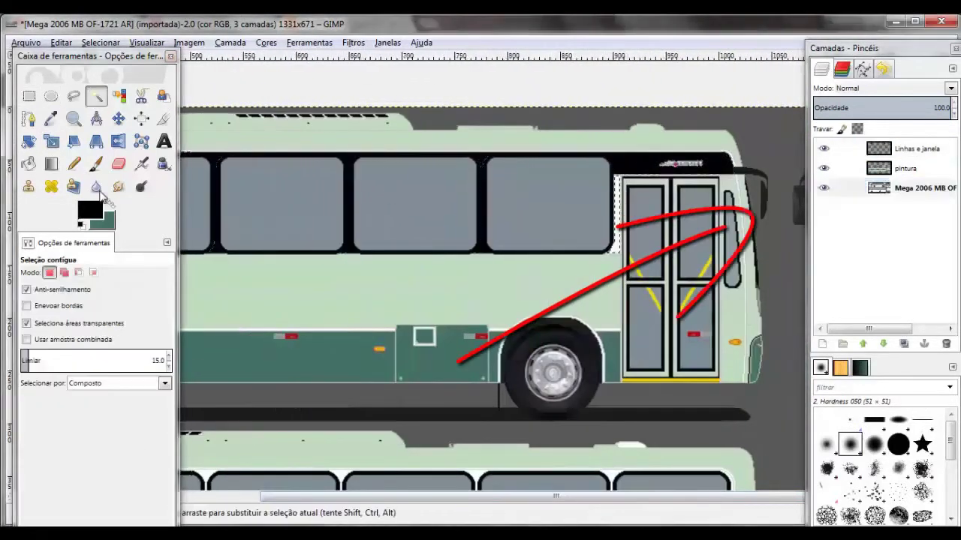
pyautogui.hotkey('shift', 'ctrl', 'j')
# Select the lower bus's window band on the base layer and fill it black on Linhas e janela
pyautogui.click(923, 189)
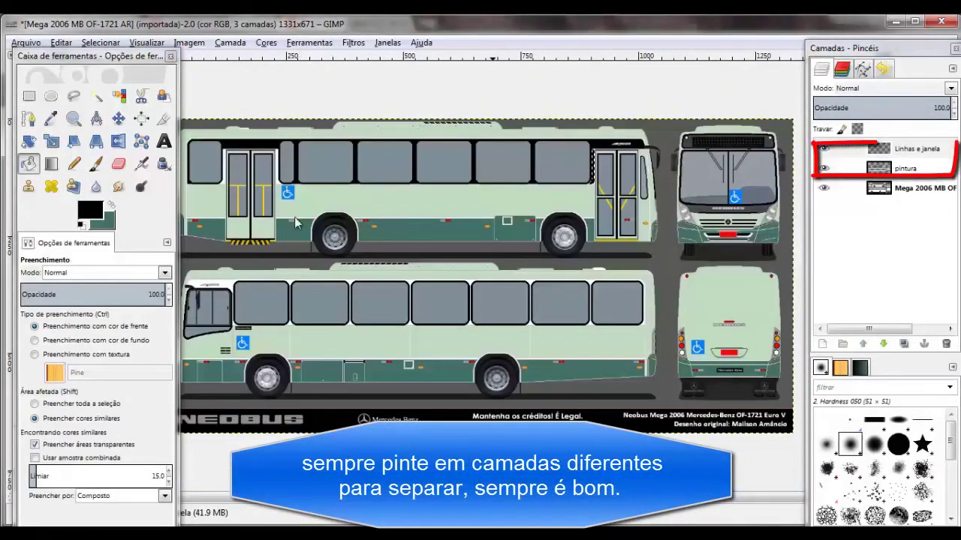
pyautogui.press('u')
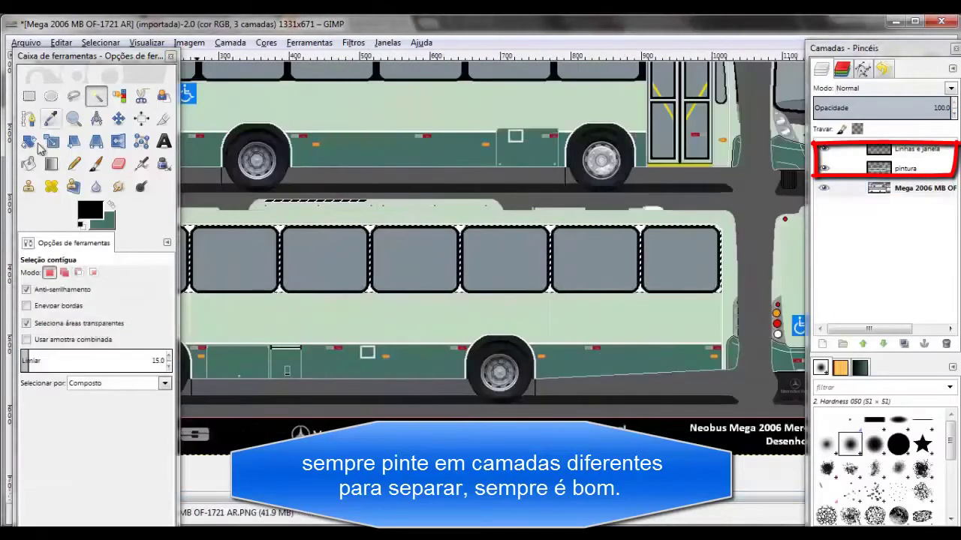
pyautogui.click(28, 164)
pyautogui.moveTo(90, 56); pyautogui.dragTo(871, 215)
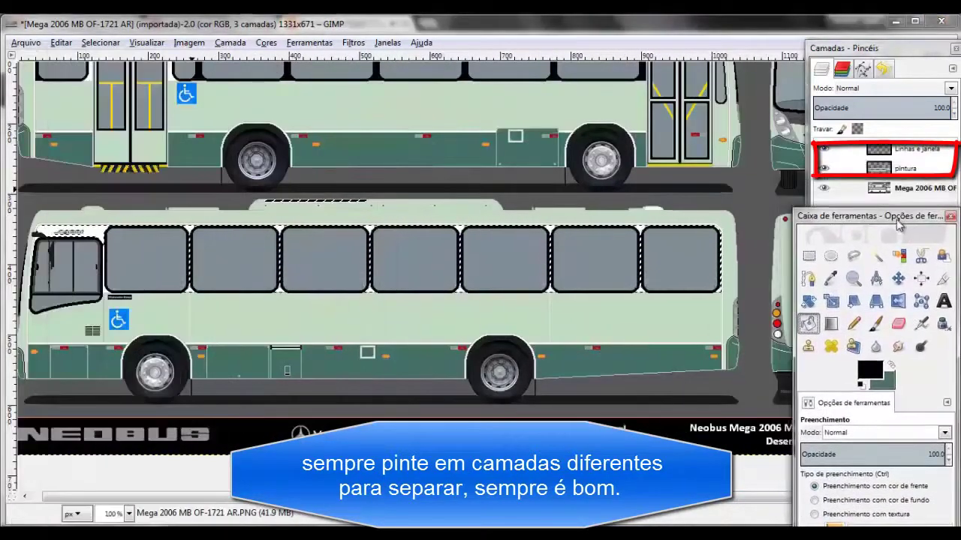
pyautogui.press('2')
pyautogui.hscroll(-3, 154, 281)
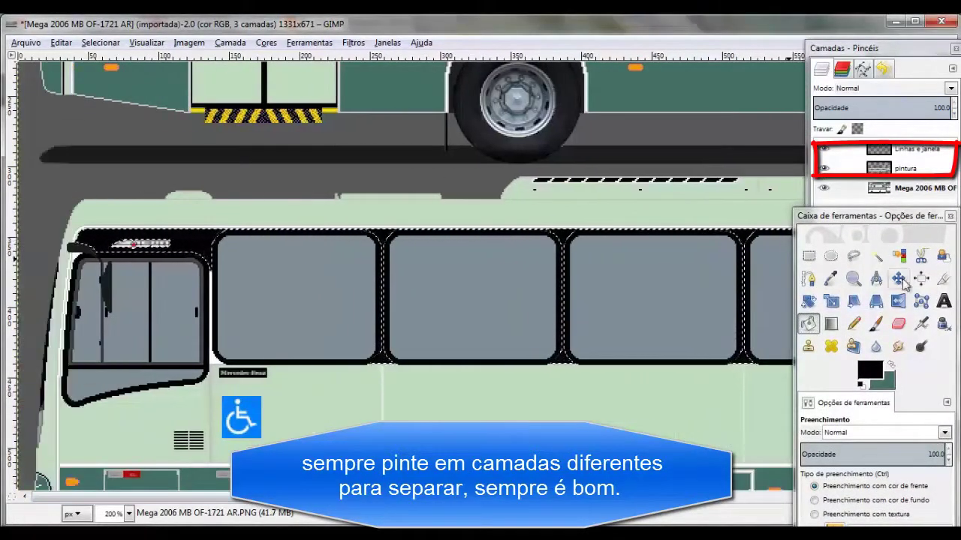
pyautogui.click(905, 148)
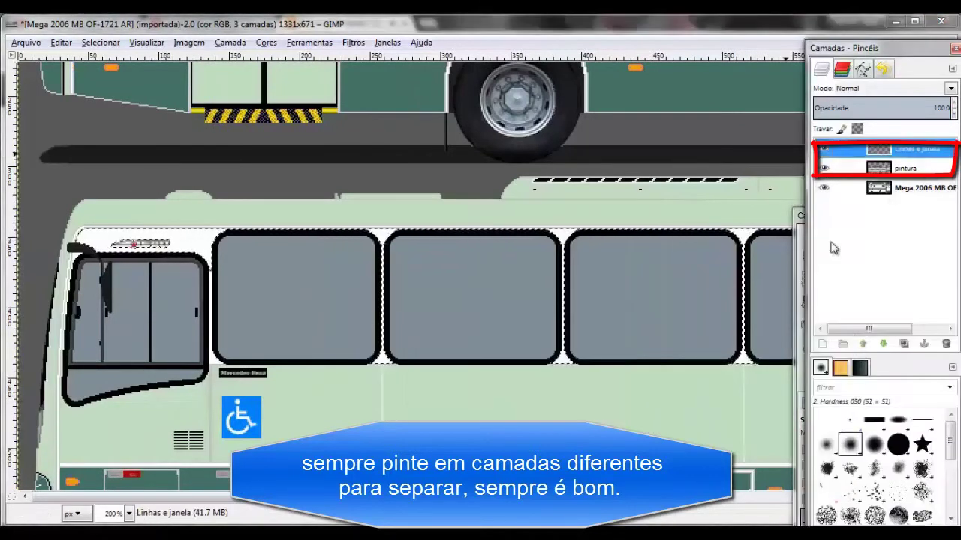
pyautogui.click(181, 242)
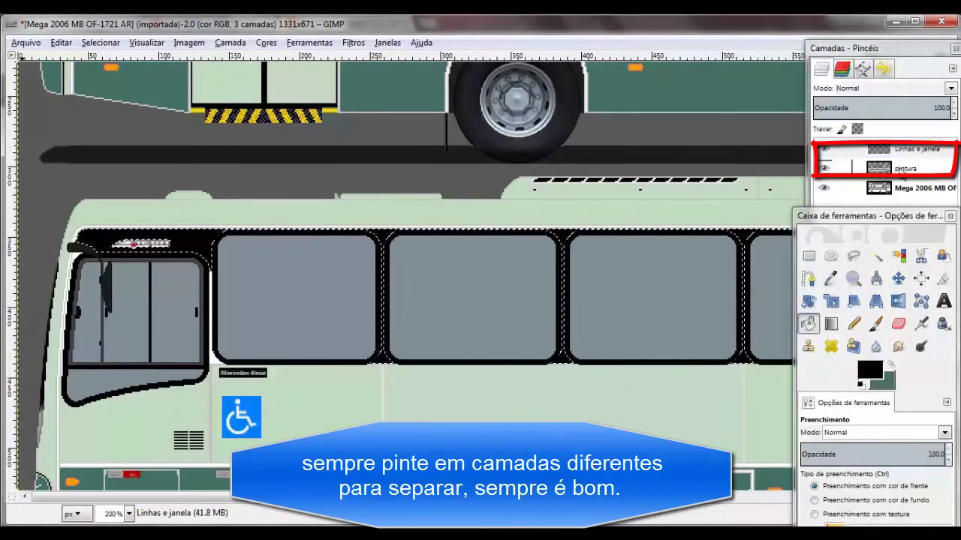
# Zoom in on the gap beside the lower bus's front window and ready Bucket Fill to close it
pyautogui.click(904, 174)
pyautogui.press('u')
pyautogui.scroll(2, 212, 289)
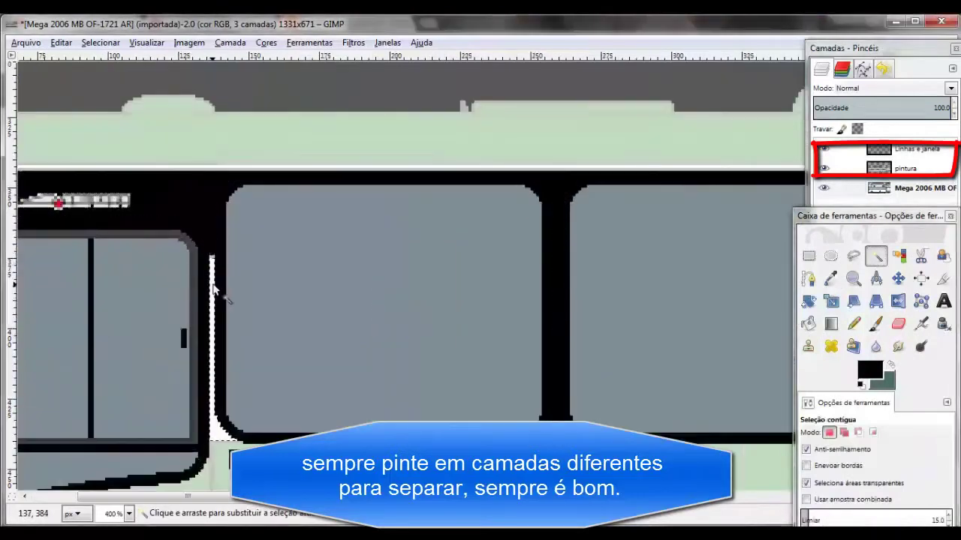
pyautogui.hotkey('shift', 'b')
pyautogui.scroll(-3, 388, 165)
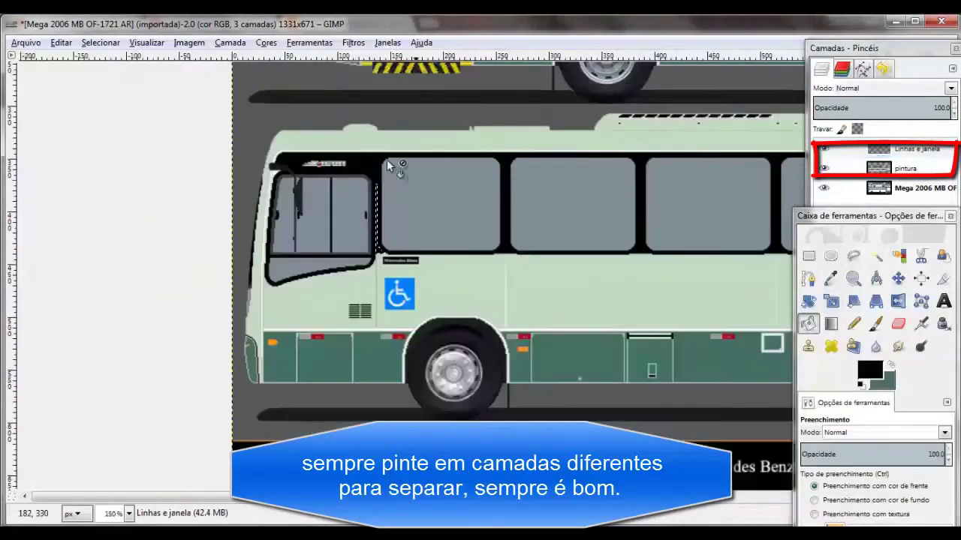
pyautogui.scroll(3, 635, 234)
pyautogui.scroll(-1, 636, 235)
pyautogui.scroll(-2, 636, 234)
pyautogui.hscroll(3, 636, 234)
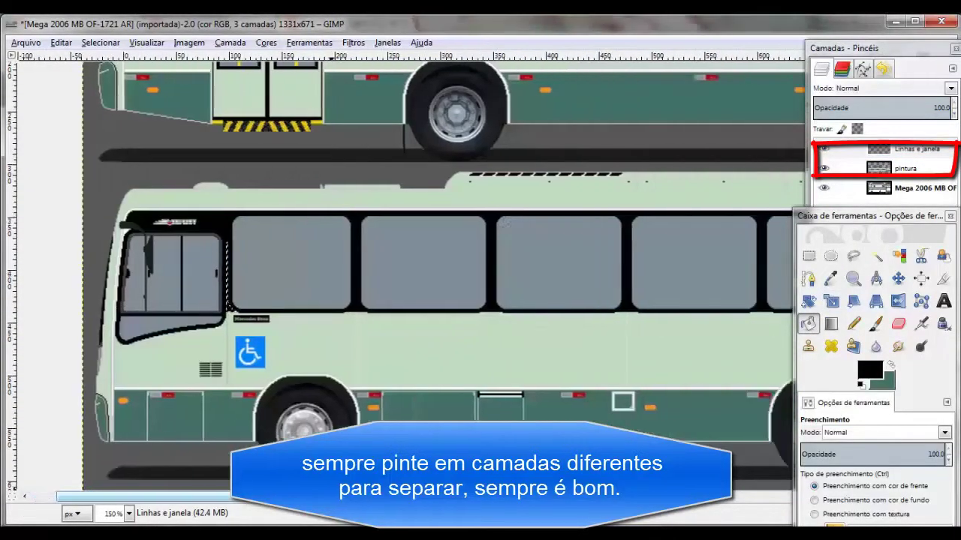
pyautogui.hscroll(2, 615, 200)
pyautogui.hscroll(2, 616, 200)
pyautogui.scroll(-3, 615, 199)
pyautogui.scroll(2, 751, 240)
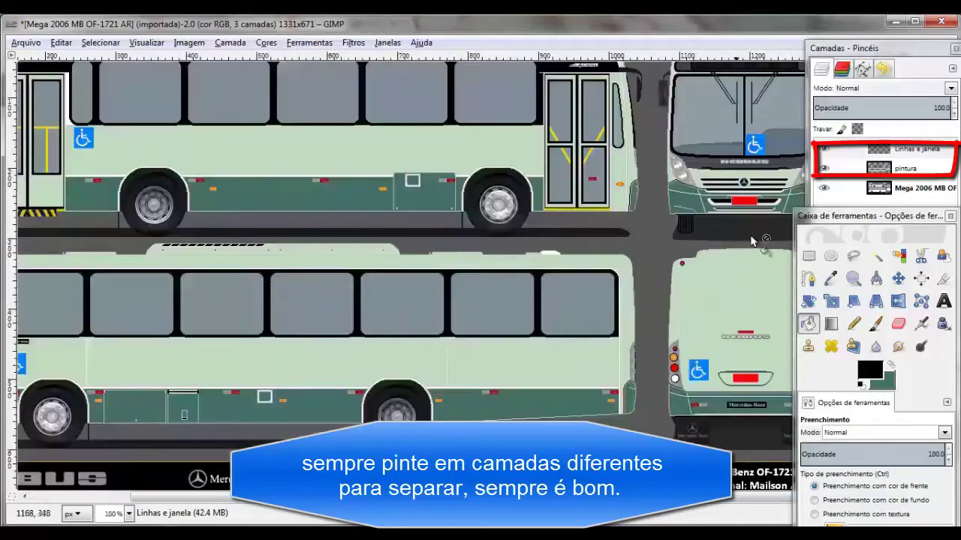
pyautogui.scroll(1, 365, 155)
pyautogui.hscroll(-3, 347, 319)
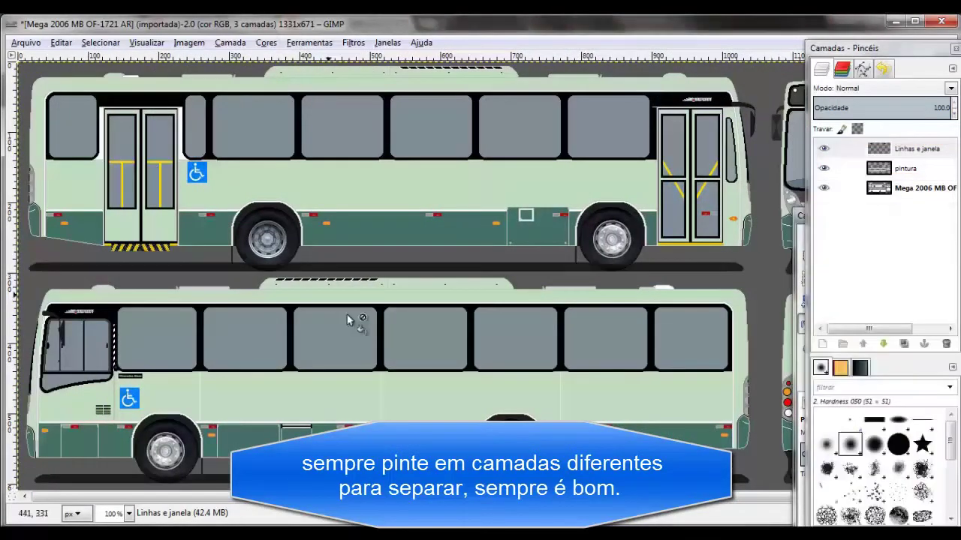
# Move the tool panel back left and select the region under the rear window corner
pyautogui.moveTo(803, 215); pyautogui.dragTo(27, 37)
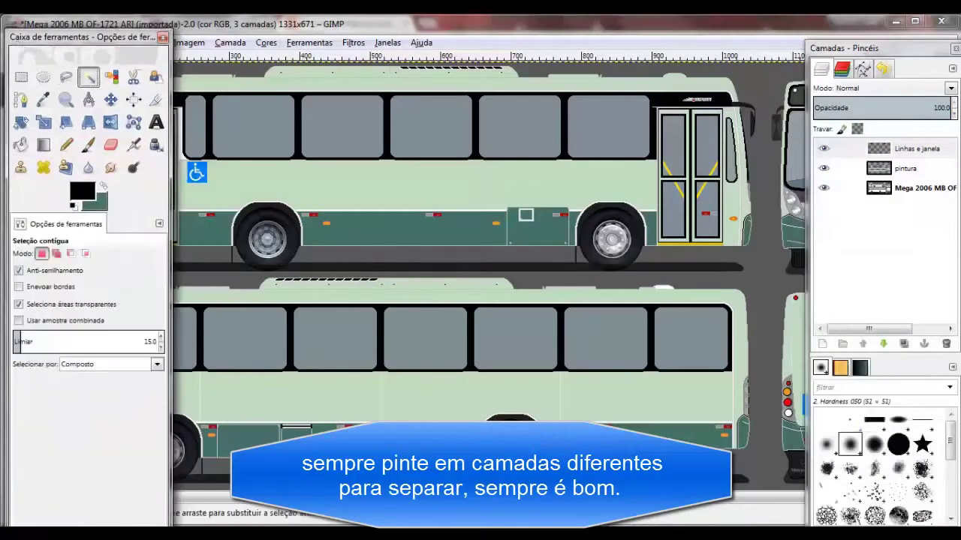
pyautogui.scroll(4, 736, 361)
pyautogui.scroll(2, 735, 362)
pyautogui.click(731, 343)
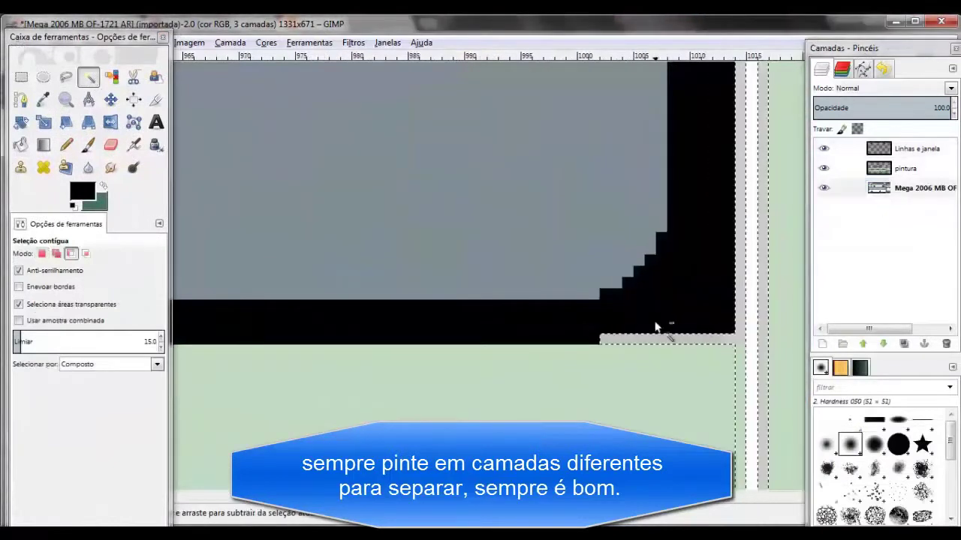
# Add the white border line along the skirt to the selection
pyautogui.scroll(-5, 661, 326)
pyautogui.hscroll(-2, 488, 248)
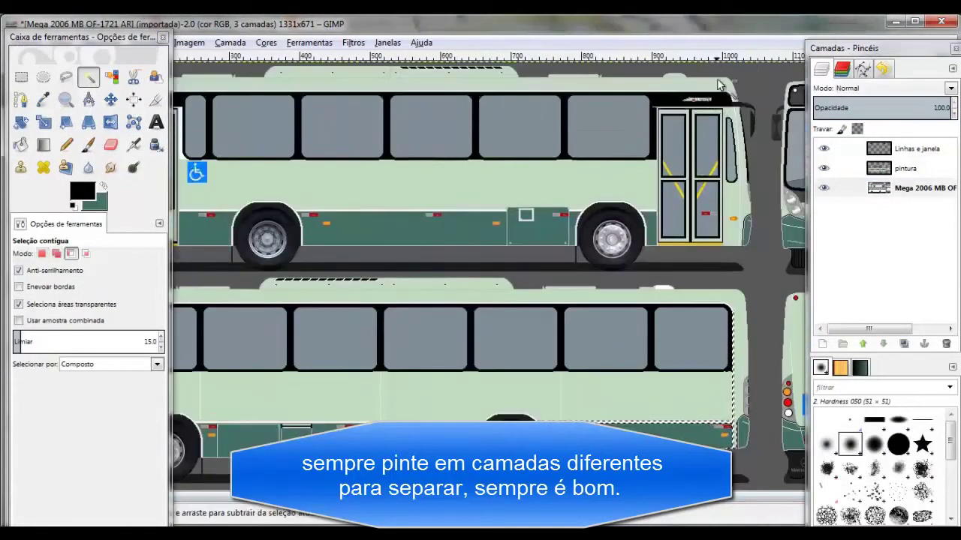
pyautogui.scroll(5, 685, 169)
pyautogui.hscroll(-10, 563, 340)
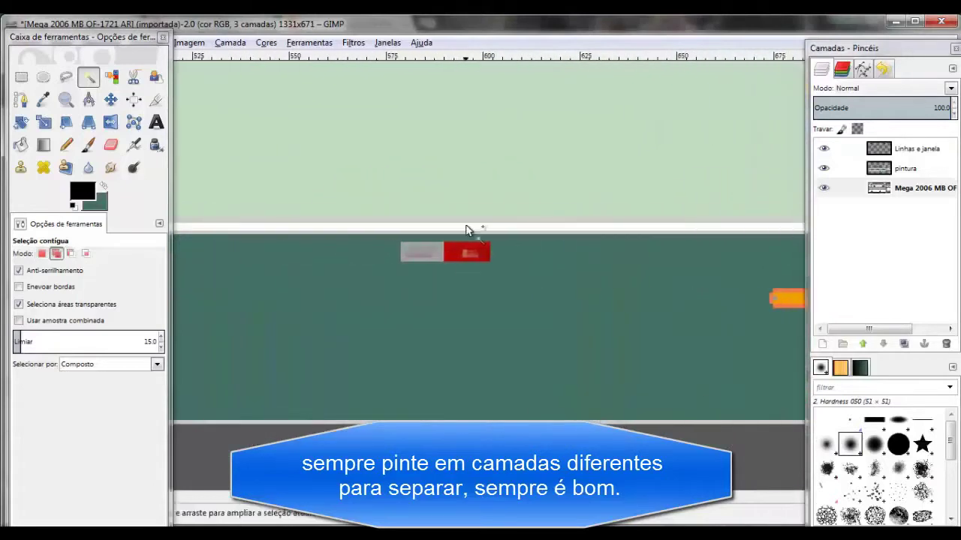
pyautogui.hscroll(-5, 563, 340)
pyautogui.hscroll(-2, 562, 340)
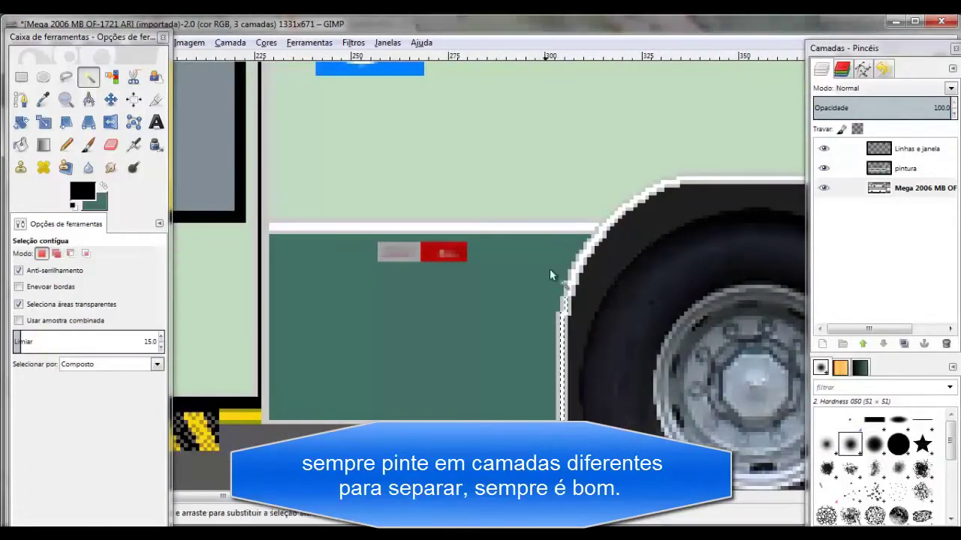
pyautogui.click(569, 277)
# Add both white strips beside the doors to the selection
pyautogui.hscroll(5, 409, 341)
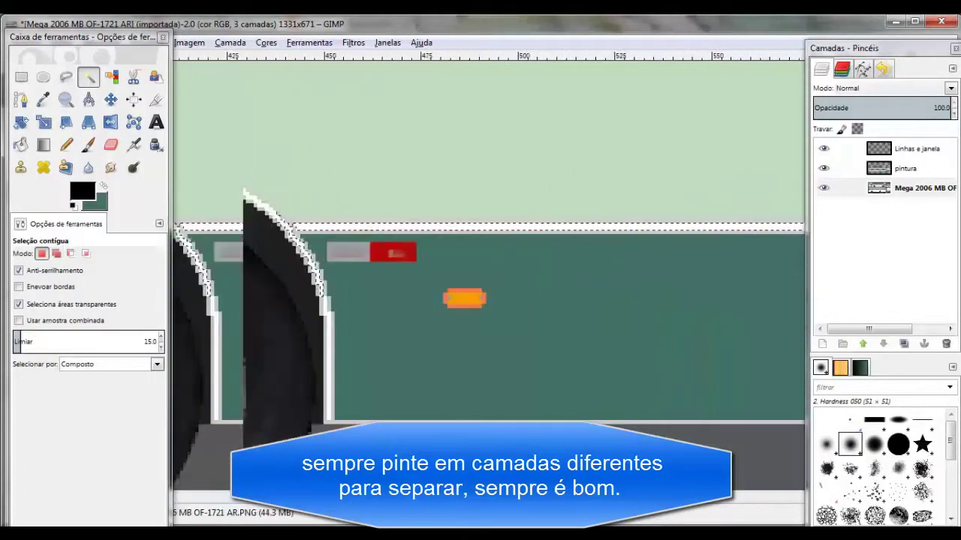
pyautogui.hscroll(-6, 388, 317)
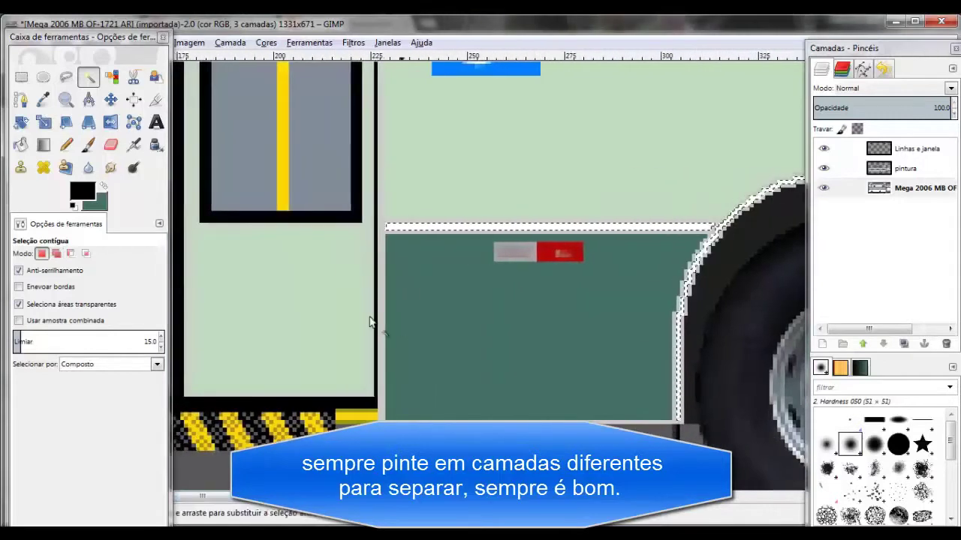
pyautogui.hscroll(-3, 388, 317)
pyautogui.hscroll(-3, 388, 318)
pyautogui.keyDown('ctrl'); pyautogui.scroll(-4, 573, 224); pyautogui.keyUp('ctrl')
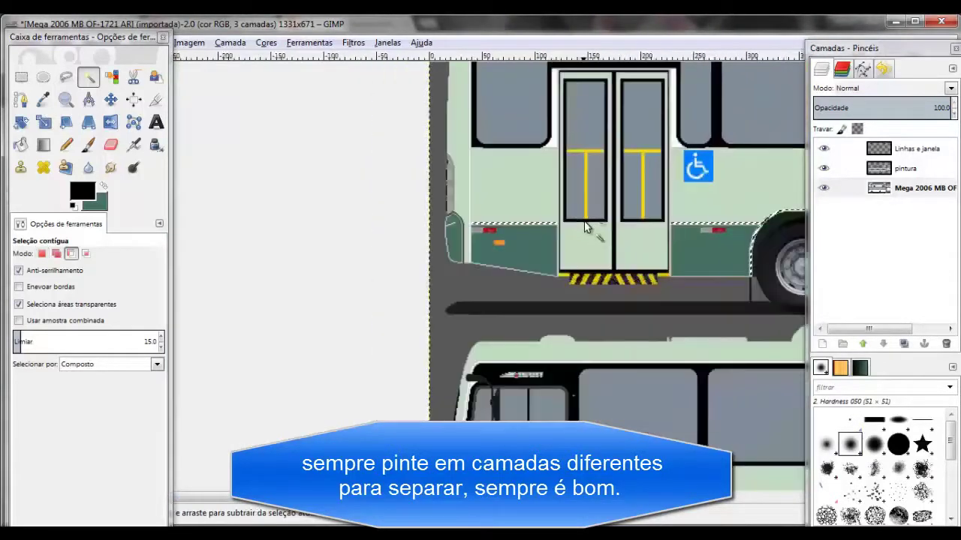
pyautogui.keyDown('shift'); pyautogui.click(556, 150); pyautogui.keyUp('shift')
pyautogui.keyDown('shift'); pyautogui.click(672, 201); pyautogui.keyUp('shift')
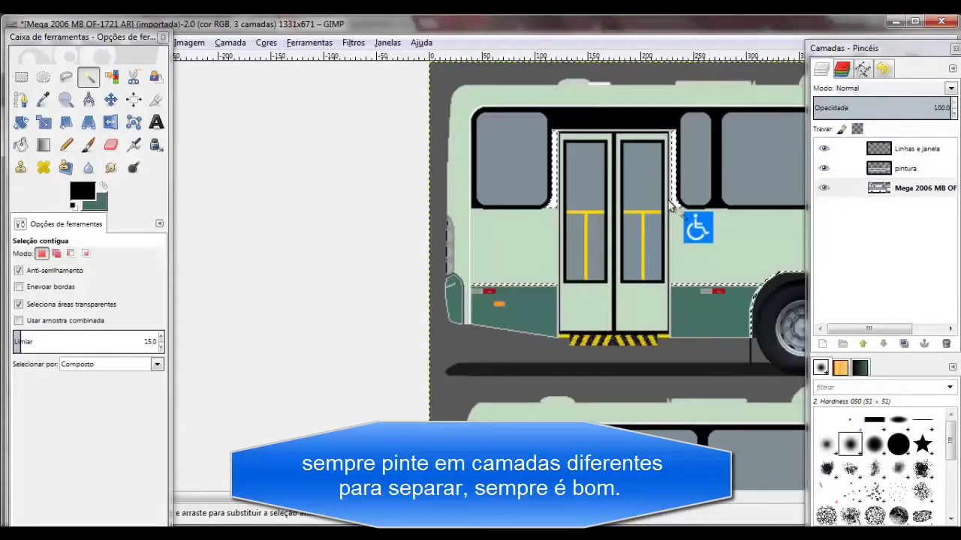
# Redo the last contiguous selection from the canvas Edit menu and check the wheel-arch edge
pyautogui.keyDown('ctrl'); pyautogui.scroll(2, 506, 323); pyautogui.keyUp('ctrl')
pyautogui.keyDown('ctrl'); pyautogui.scroll(1, 500, 333); pyautogui.keyUp('ctrl')
pyautogui.keyDown('ctrl'); pyautogui.scroll(1, 514, 326); pyautogui.keyUp('ctrl')
pyautogui.keyDown('ctrl'); pyautogui.scroll(1, 465, 333); pyautogui.keyUp('ctrl')
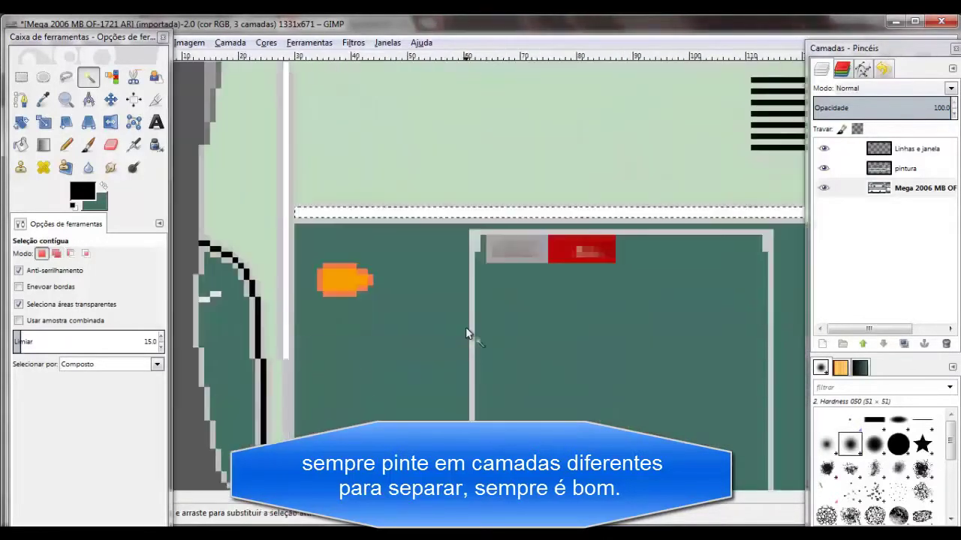
pyautogui.scroll(2, 466, 332)
pyautogui.keyDown('shift'); pyautogui.hscroll(6, 578, 283); pyautogui.keyUp('shift')
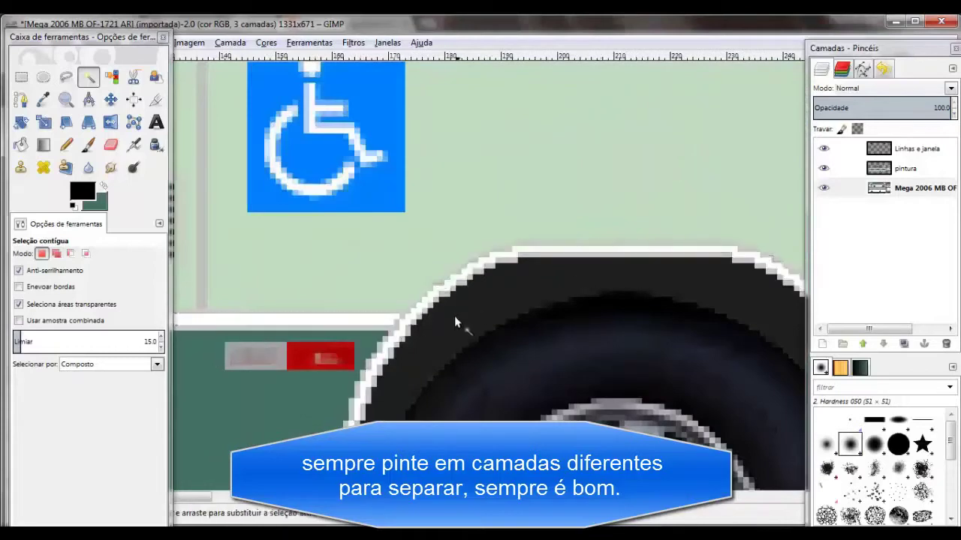
pyautogui.scroll(-5, 406, 319)
pyautogui.keyDown('shift'); pyautogui.hscroll(5, 525, 278); pyautogui.keyUp('shift')
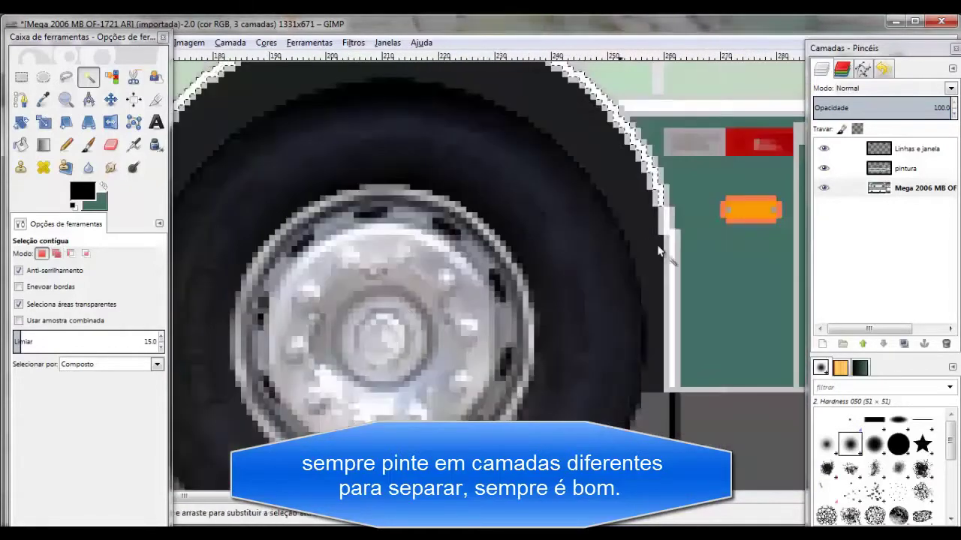
pyautogui.keyDown('ctrl'); pyautogui.scroll(-2, 585, 154); pyautogui.keyUp('ctrl')
pyautogui.keyDown('ctrl'); pyautogui.scroll(-2, 590, 152); pyautogui.keyUp('ctrl')
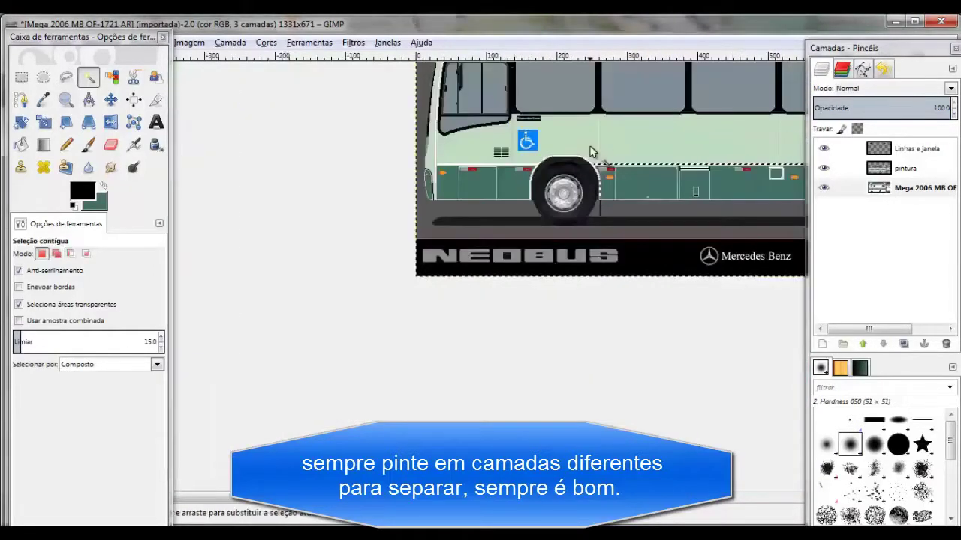
pyautogui.scroll(5, 592, 165)
pyautogui.scroll(1, 608, 214)
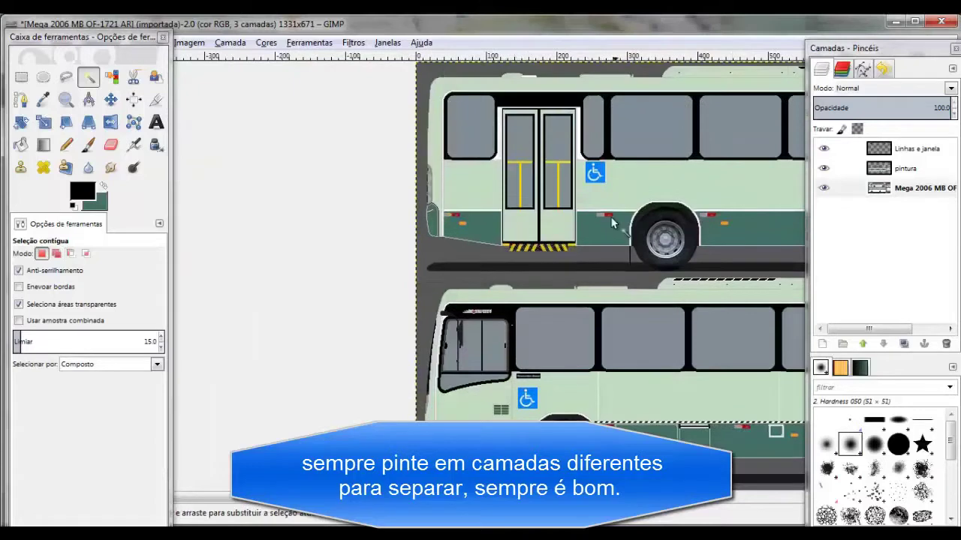
pyautogui.rightClick(653, 358)
pyautogui.click(719, 254)
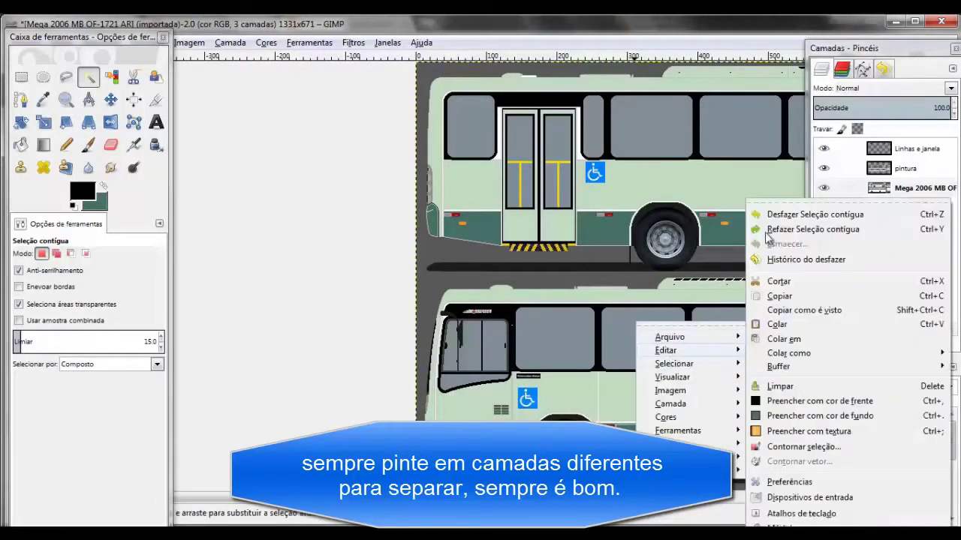
pyautogui.click(771, 215)
pyautogui.press('+')
pyautogui.press('+')
pyautogui.press('+')
pyautogui.press('+')
pyautogui.press('+')
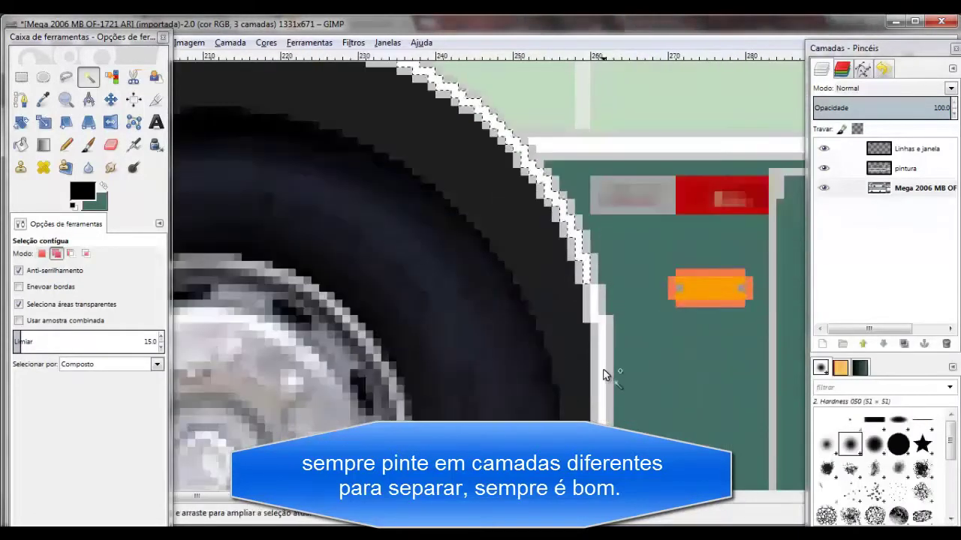
pyautogui.hotkey('ctrl', 'shift', 'j')
# Switch to Bucket Fill, review the drawing zoomed in and out, and dismiss the menu
pyautogui.hotkey('shift', 'b')
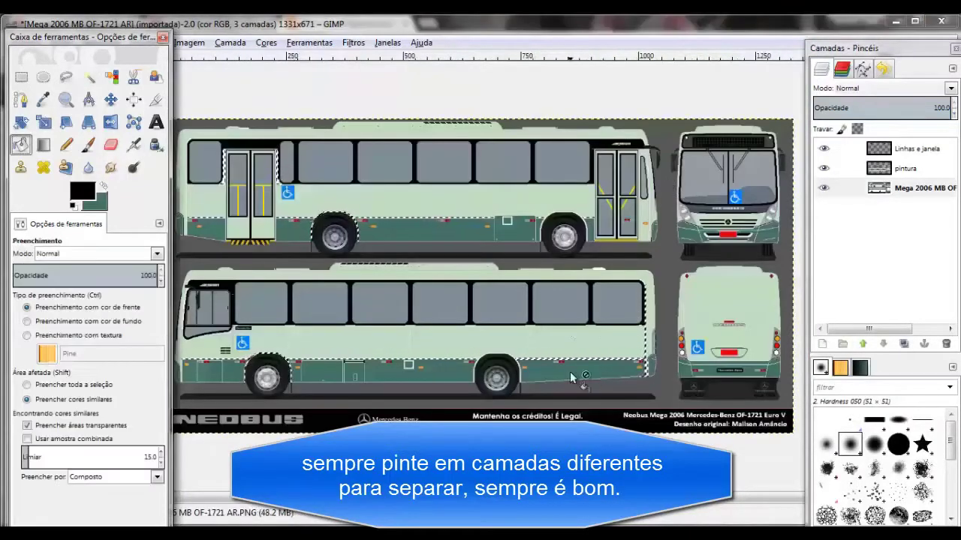
pyautogui.press('+')
pyautogui.press('+')
pyautogui.press('+')
pyautogui.press('+')
pyautogui.press('+')
pyautogui.press('+')
pyautogui.scroll(3, 768, 208)
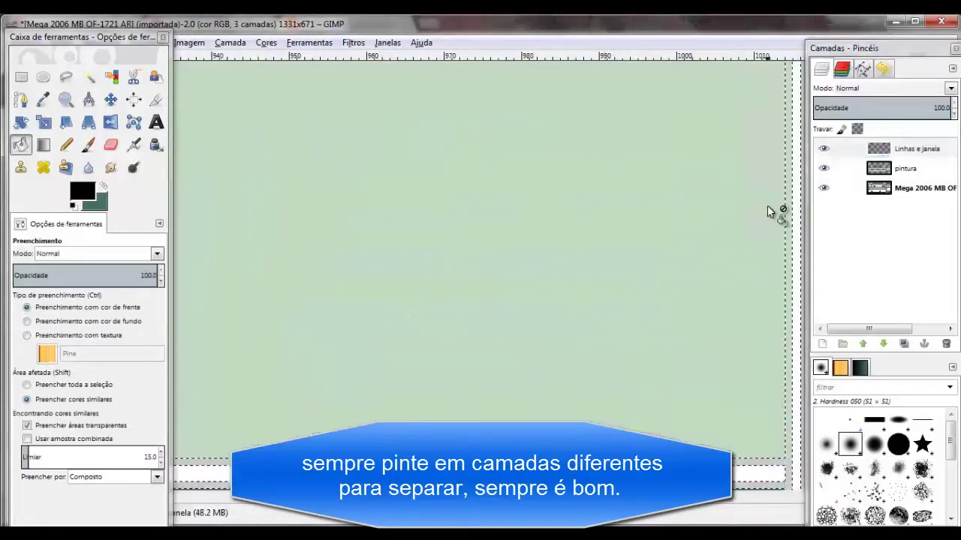
pyautogui.scroll(-5, 755, 243)
pyautogui.scroll(-2, 740, 146)
pyautogui.hotkey('ctrl', 'shift', 'j')
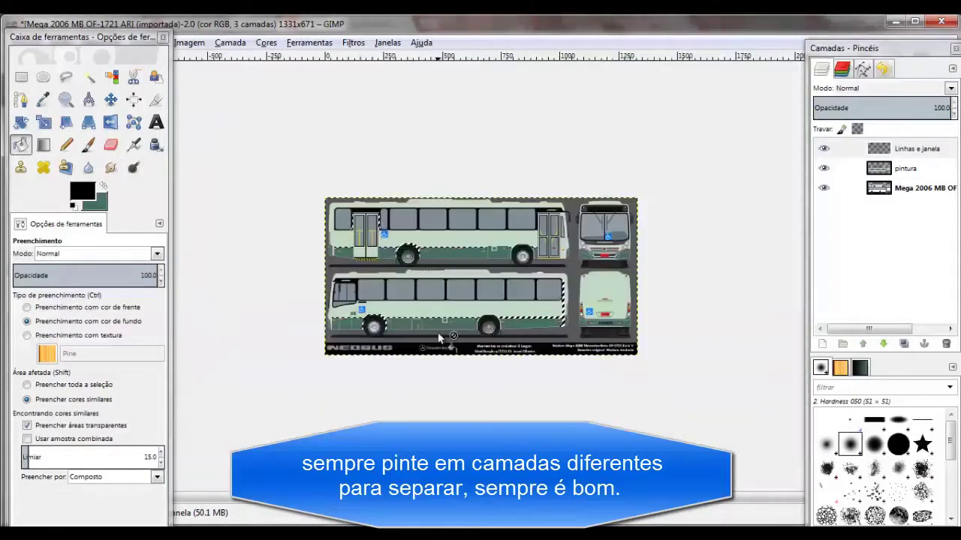
pyautogui.scroll(3, 440, 335)
pyautogui.scroll(1, 439, 335)
pyautogui.press('Escape')
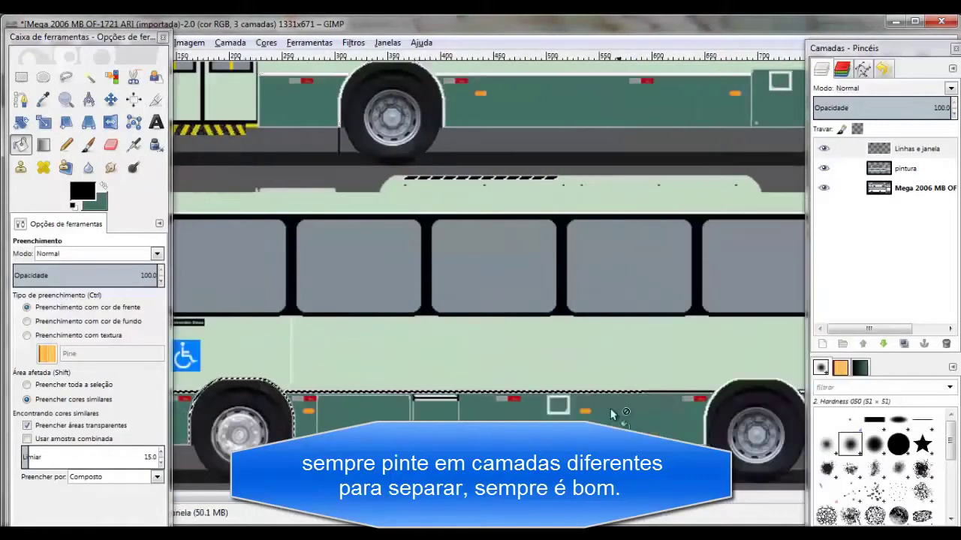
pyautogui.press('Escape')
# With Fuzzy Select, add the upper bus's green skirt strip to the selection
pyautogui.press('u')
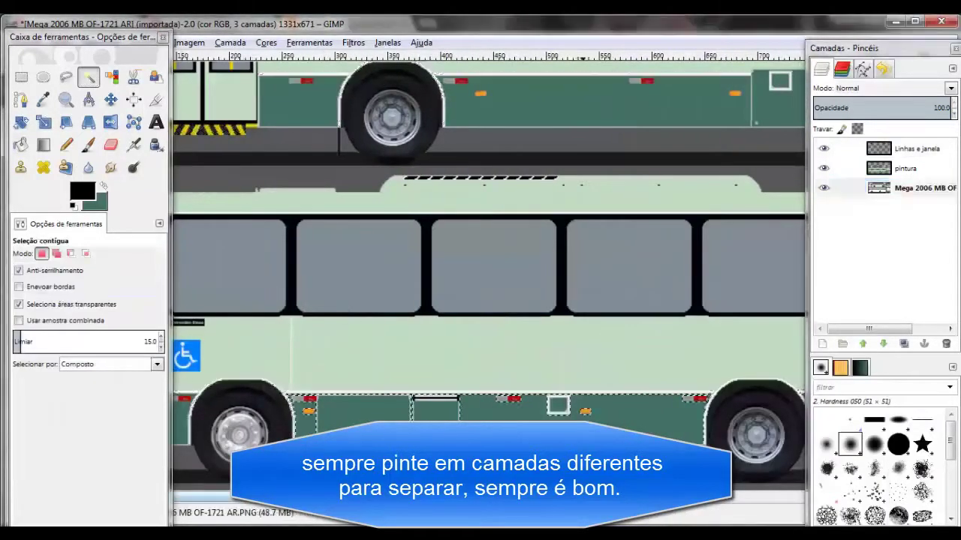
pyautogui.hscroll(5, 729, 336)
pyautogui.scroll(2, 713, 253)
pyautogui.scroll(2, 686, 296)
pyautogui.scroll(-1, 673, 272)
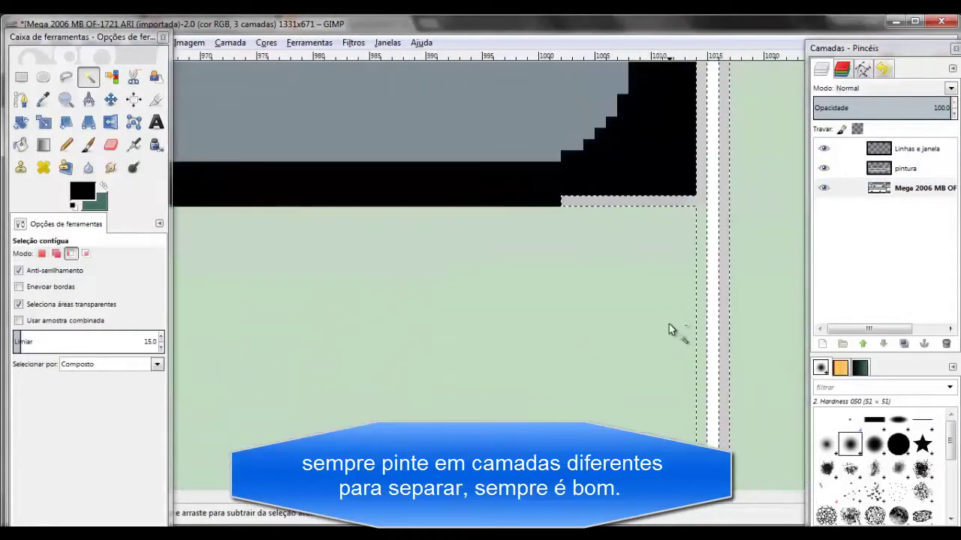
pyautogui.hotkey('ctrl', 'shift', 'j')
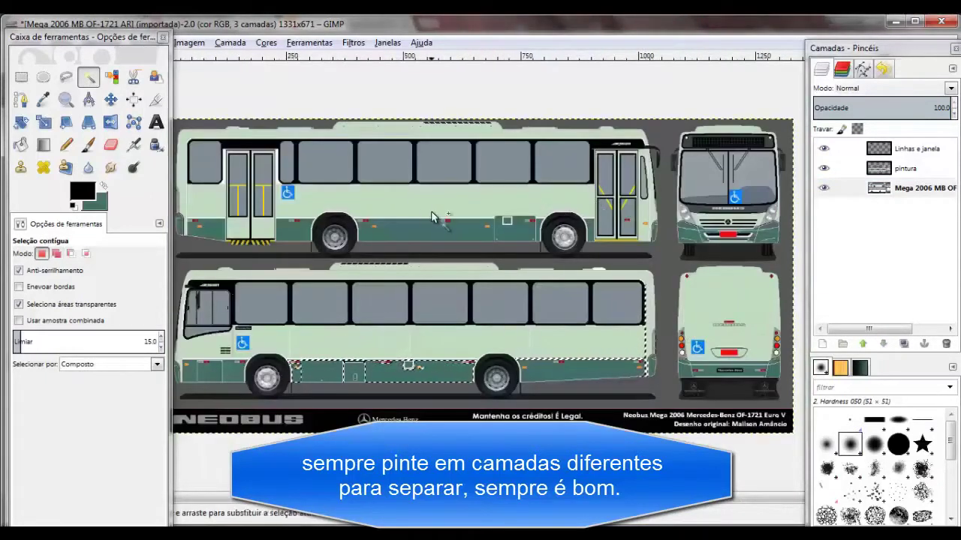
pyautogui.click(432, 217)
# Move the tool options window aside and inspect the upper bus selection
pyautogui.scroll(6, 432, 217)
pyautogui.scroll(-4, 442, 230)
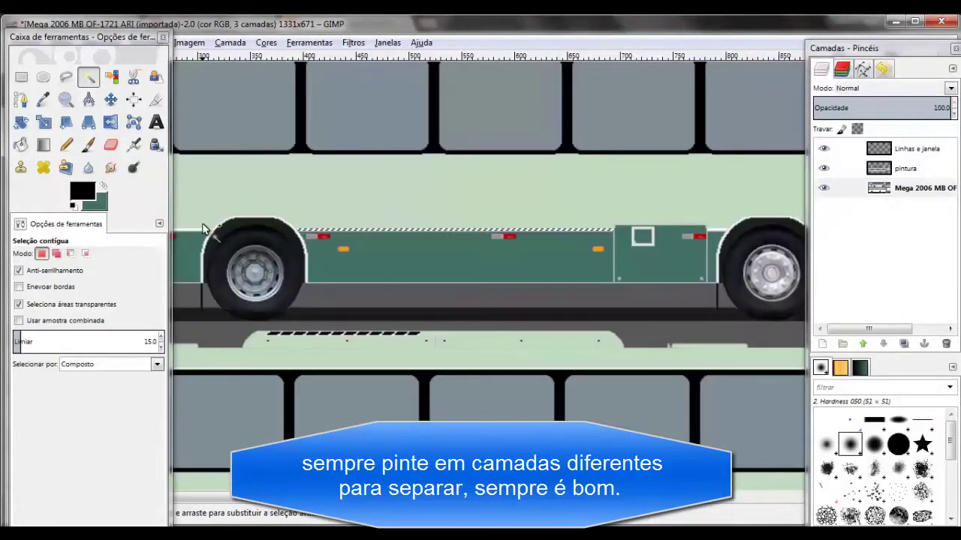
pyautogui.scroll(2, 203, 229)
pyautogui.scroll(3, 553, 262)
pyautogui.scroll(-3, 553, 262)
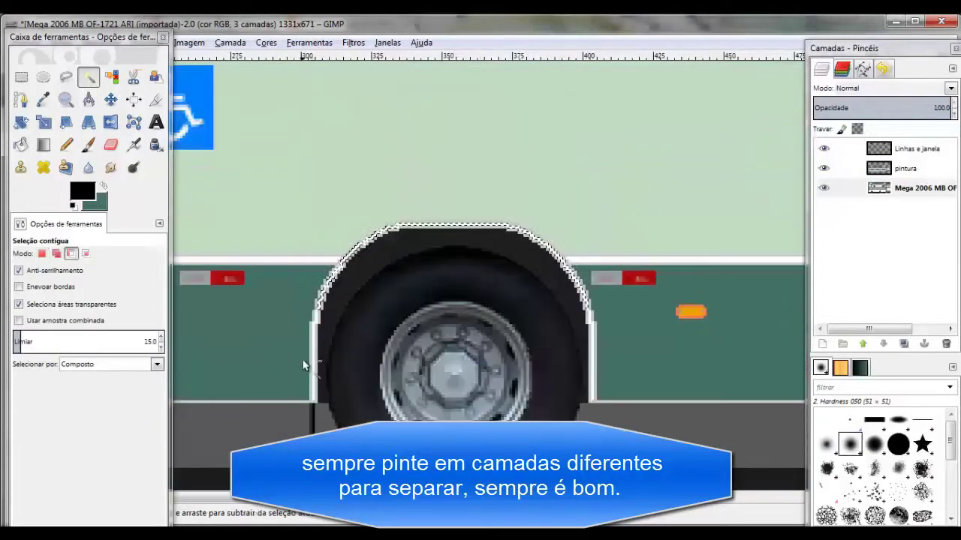
pyautogui.scroll(1, 303, 365)
pyautogui.scroll(-3, 267, 156)
pyautogui.scroll(-1, 267, 155)
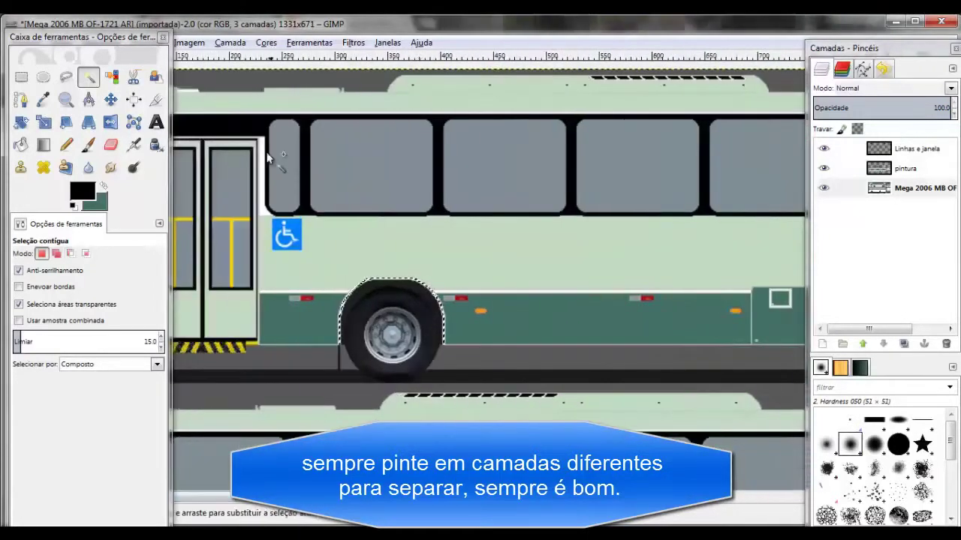
pyautogui.moveTo(127, 38); pyautogui.dragTo(566, 86)
pyautogui.scroll(2, 49, 205)
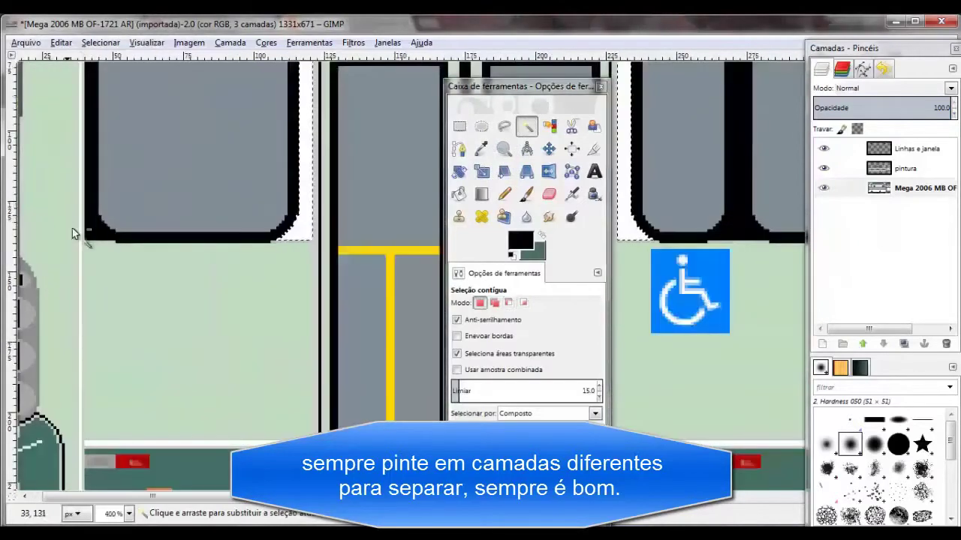
pyautogui.scroll(2, 72, 228)
pyautogui.scroll(-3, 113, 256)
pyautogui.scroll(-3, 408, 245)
# Move the tool options window back left and select Bucket Fill
pyautogui.moveTo(525, 86); pyautogui.dragTo(118, 86)
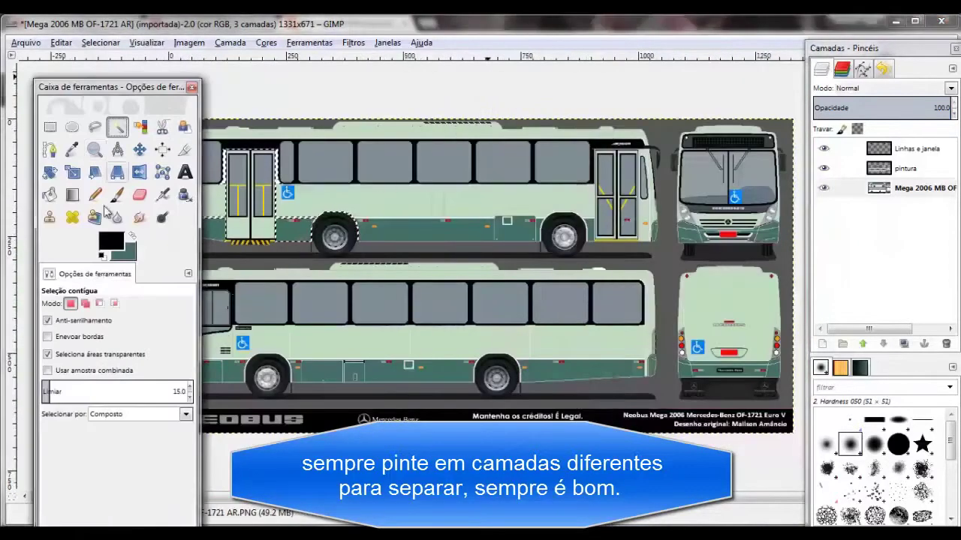
pyautogui.hotkey('shift', 'b')
pyautogui.scroll(4, 306, 220)
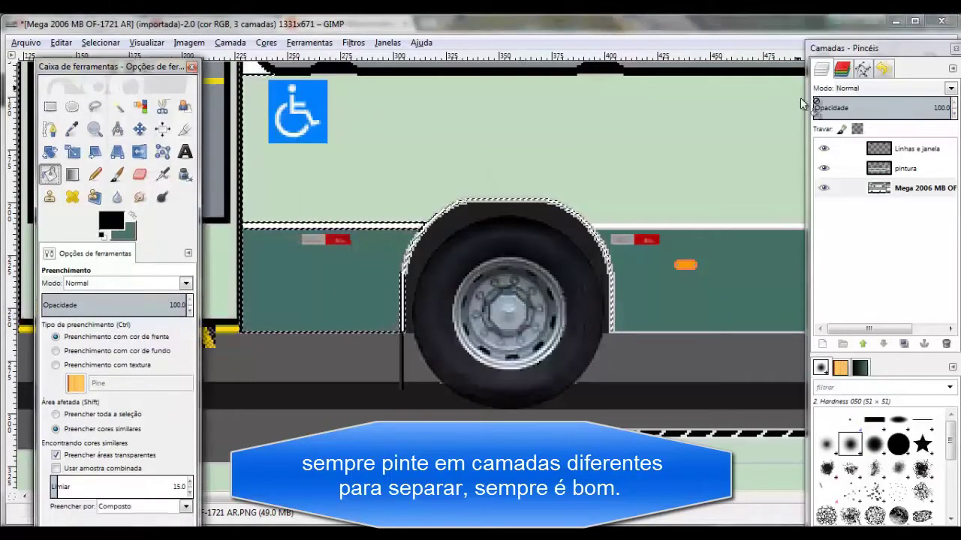
pyautogui.scroll(-3, 684, 202)
pyautogui.hscroll(5, 382, 397)
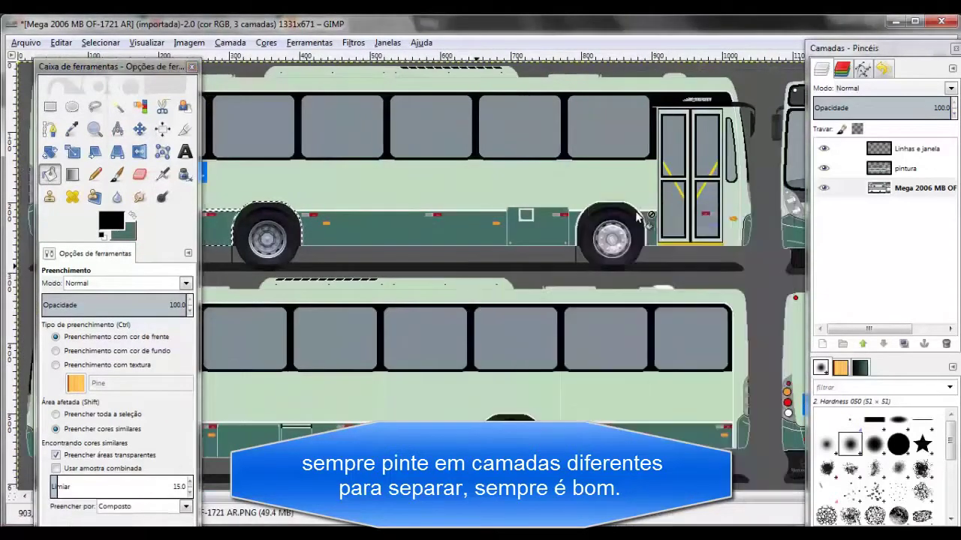
pyautogui.rightClick(657, 228)
pyautogui.click(590, 218)
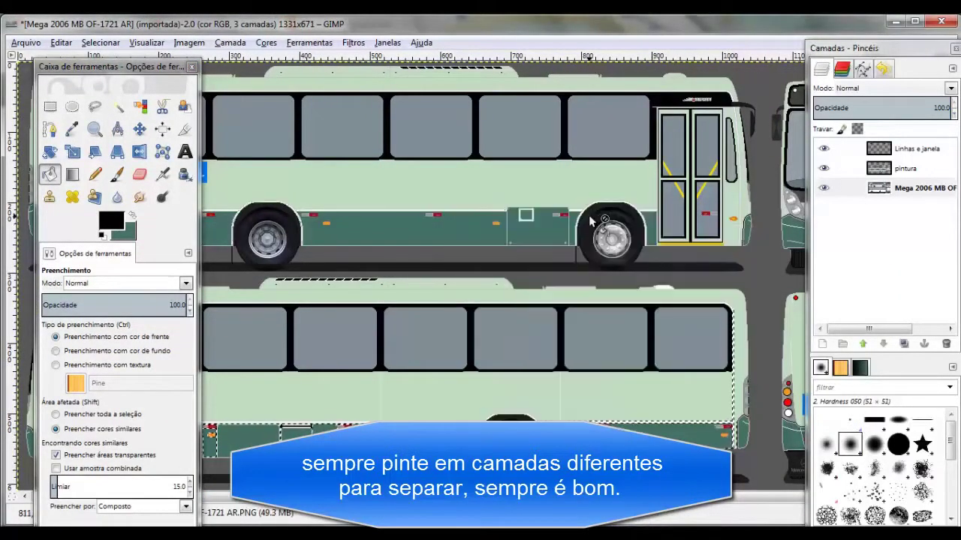
# Undo the trial bucket fill on the lower bus via Editar > Desfazer Preenchimento
pyautogui.scroll(1, 702, 381)
pyautogui.scroll(1, 721, 368)
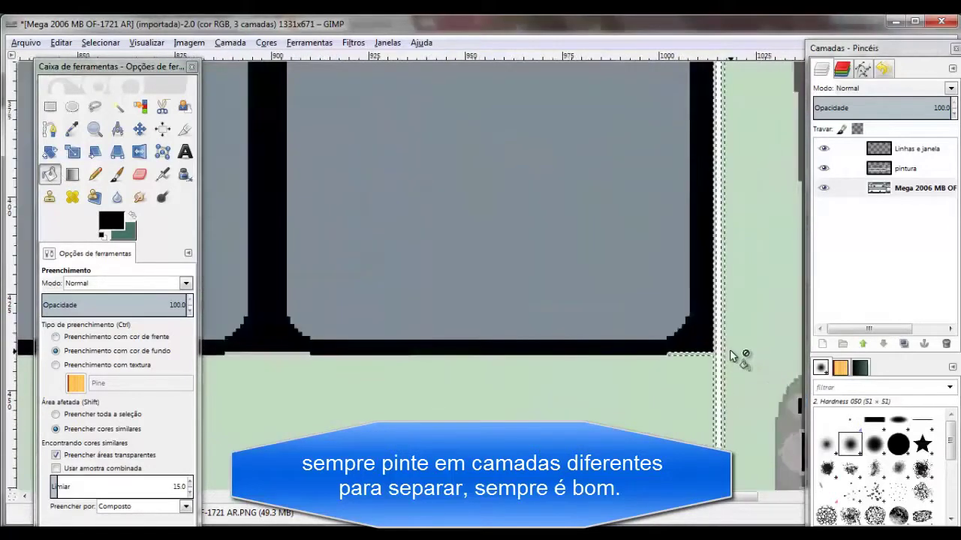
pyautogui.scroll(1, 739, 358)
pyautogui.rightClick(505, 288)
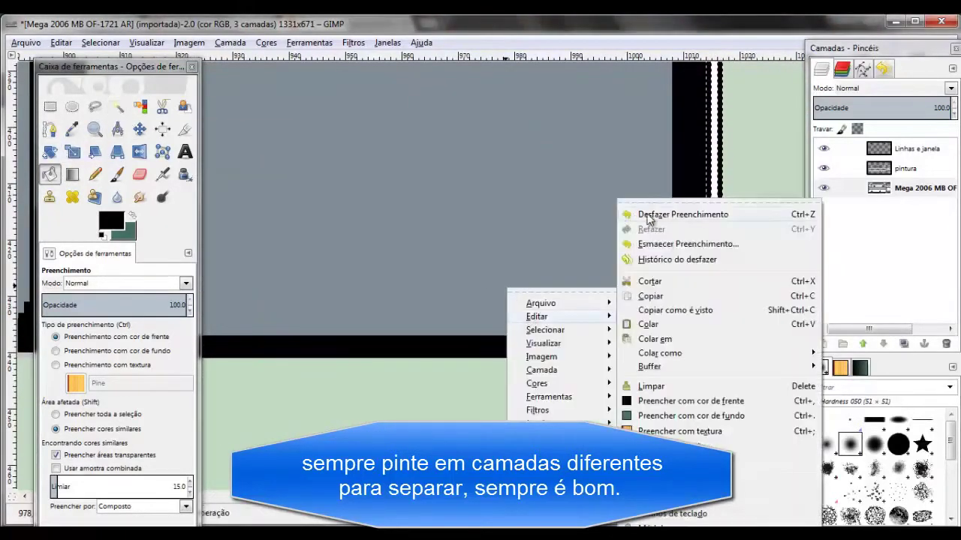
pyautogui.click(643, 272)
# Alternate Fuzzy Select and Bucket Fill, closing the canvas edit menu without choosing anything
pyautogui.click(117, 107)
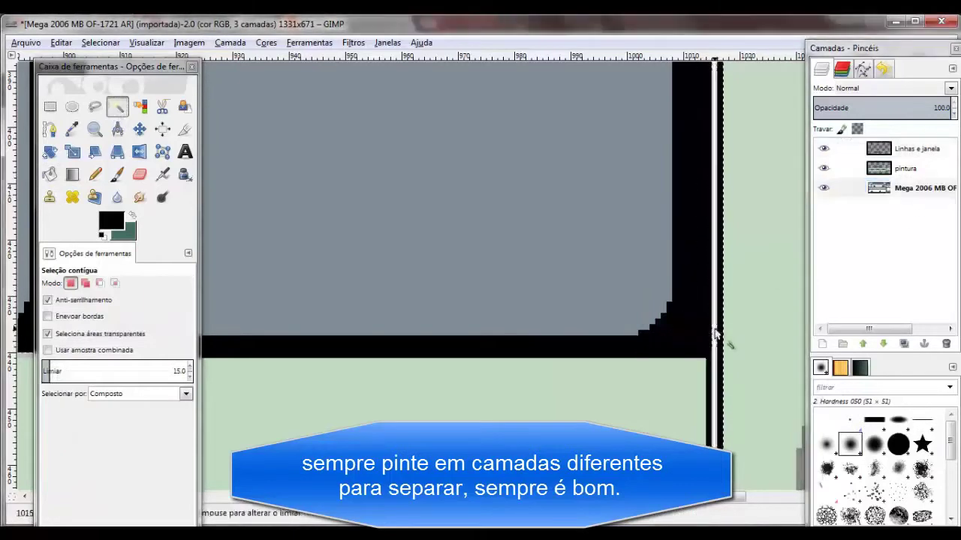
pyautogui.scroll(5, 723, 338)
pyautogui.scroll(5, 618, 157)
pyautogui.hotkey('shift', 'b')
pyautogui.scroll(-1, 724, 222)
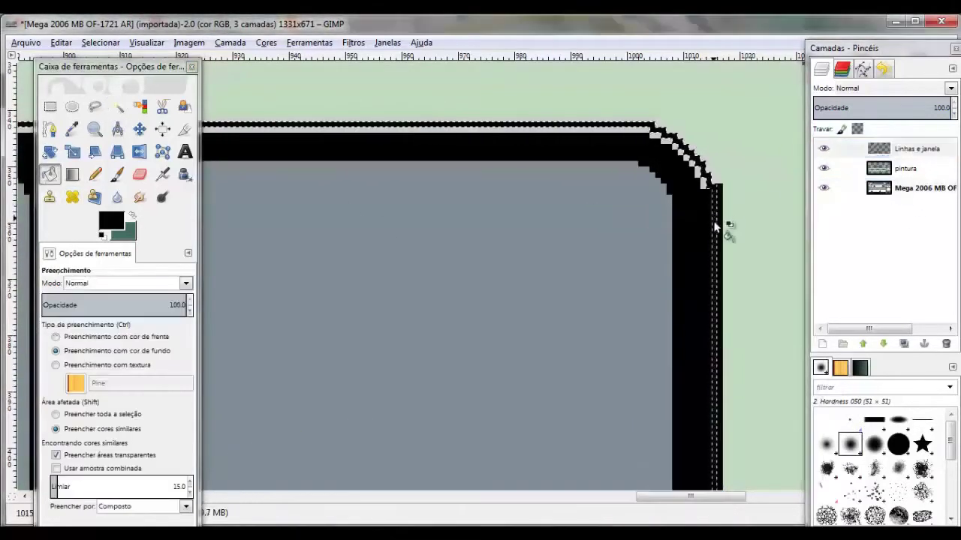
pyautogui.scroll(-4, 720, 225)
pyautogui.rightClick(606, 349)
pyautogui.moveTo(643, 371)
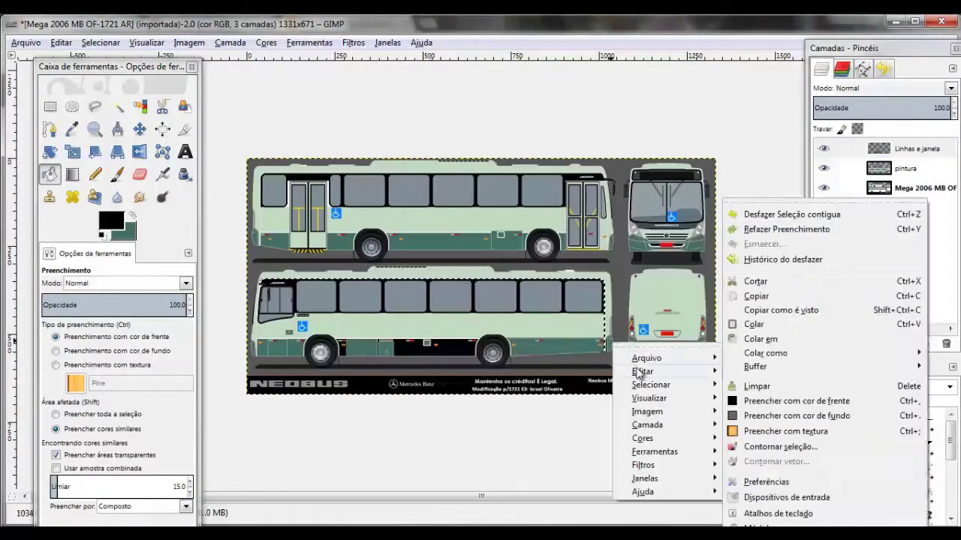
pyautogui.rightClick(670, 285)
pyautogui.rightClick(590, 290)
# Select the leftover white edge strip at the lower bus's rear corner
pyautogui.press('Escape')
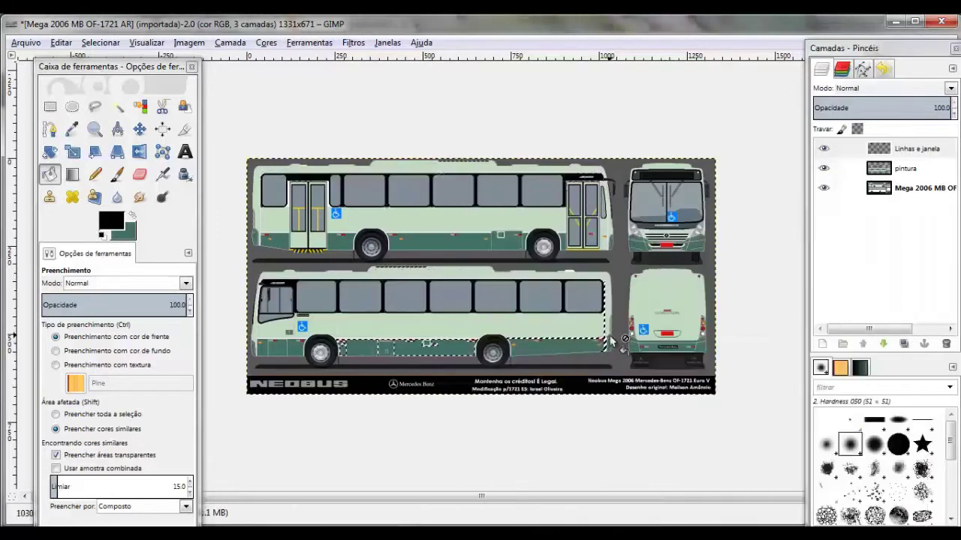
pyautogui.scroll(3, 642, 262)
pyautogui.scroll(3, 642, 263)
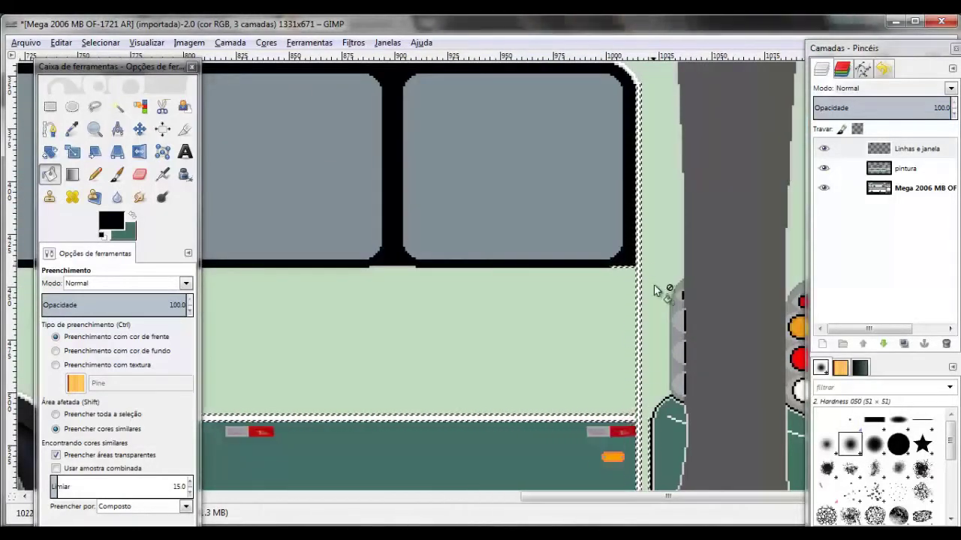
pyautogui.scroll(-3, 665, 289)
pyautogui.scroll(-3, 375, 253)
pyautogui.press('u')
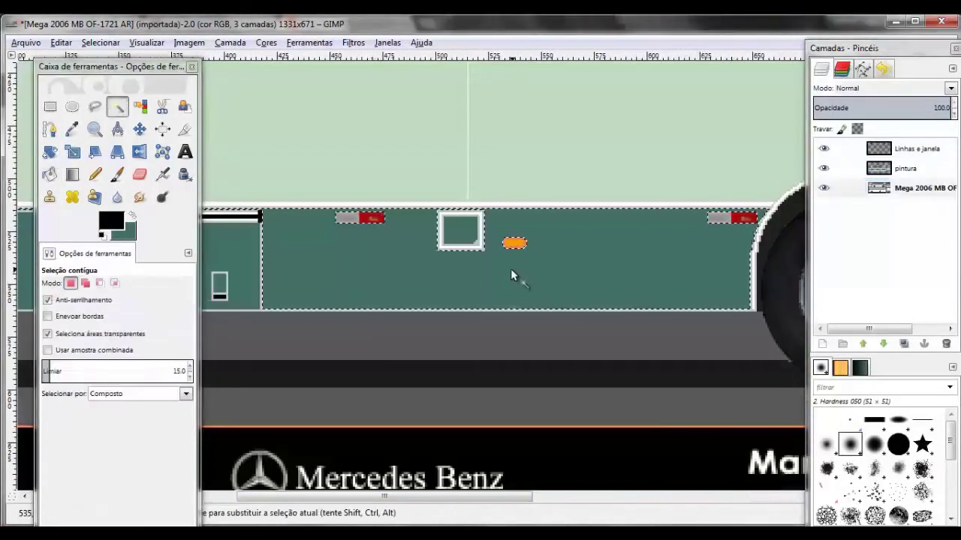
pyautogui.moveTo(468, 497); pyautogui.dragTo(483, 503)
# Fill the white line between pale green body and dark green skirt black
pyautogui.scroll(3, 662, 146)
pyautogui.scroll(2, 635, 364)
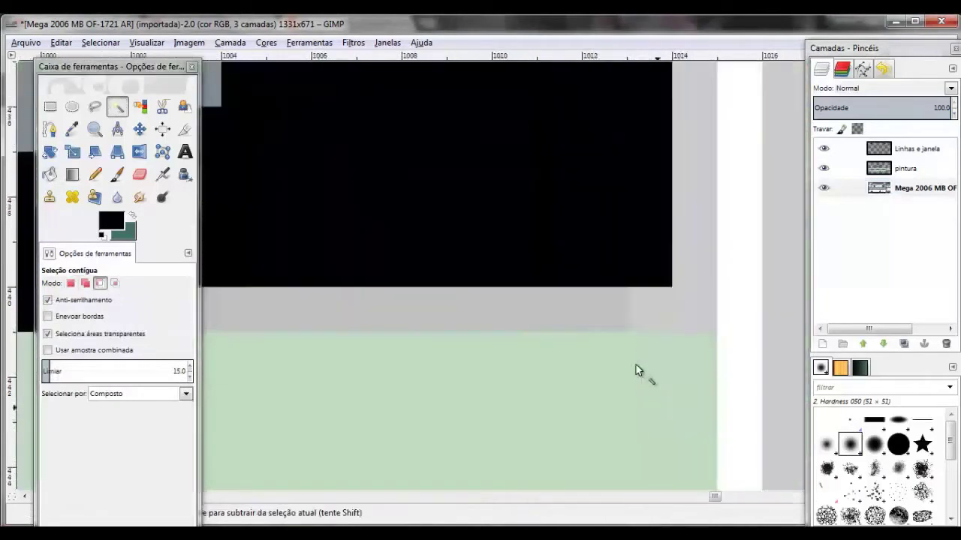
pyautogui.scroll(2, 629, 310)
pyautogui.click(49, 174)
pyautogui.scroll(-2, 570, 258)
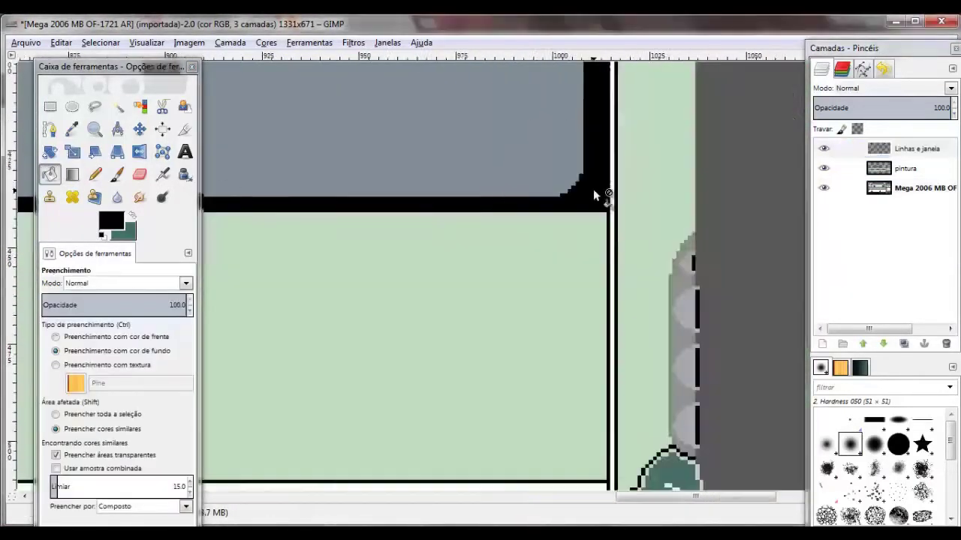
pyautogui.scroll(-2, 593, 193)
pyautogui.scroll(3, 615, 251)
pyautogui.scroll(-2, 615, 250)
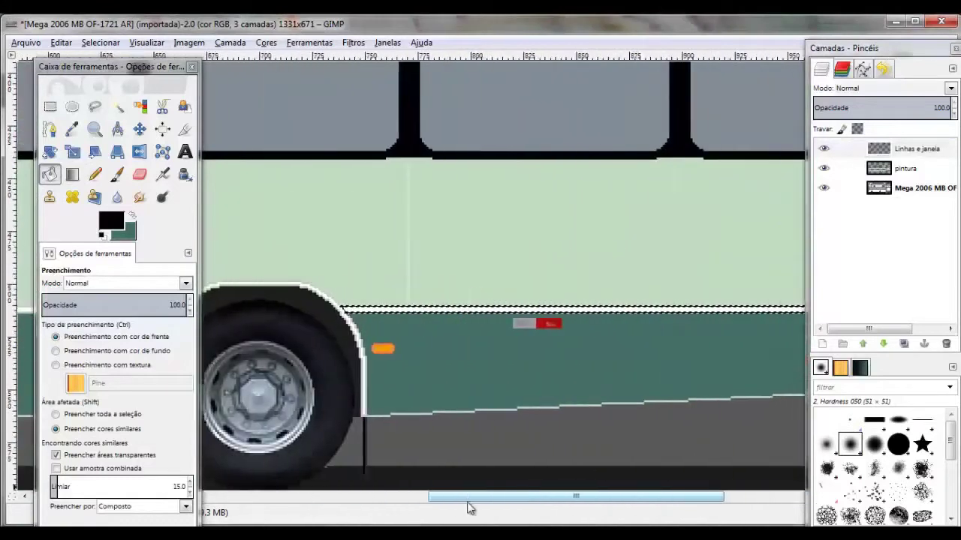
pyautogui.scroll(-2, 694, 246)
# Alternate Fuzzy Select and Bucket Fill on the rear corner, moving the toolbox off the canvas
pyautogui.click(117, 108)
pyautogui.scroll(5, 706, 285)
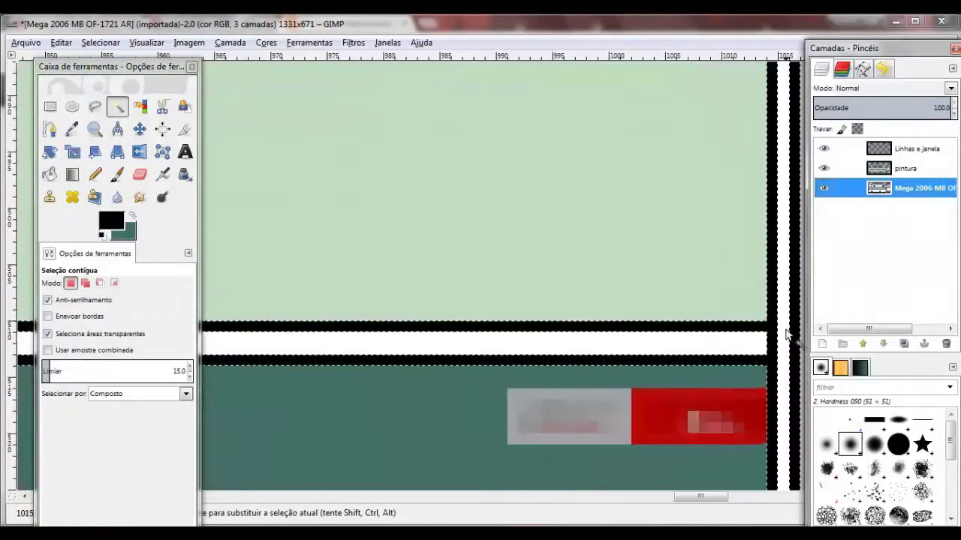
pyautogui.scroll(-2, 657, 240)
pyautogui.hotkey('shift', 'b')
pyautogui.scroll(-2, 729, 157)
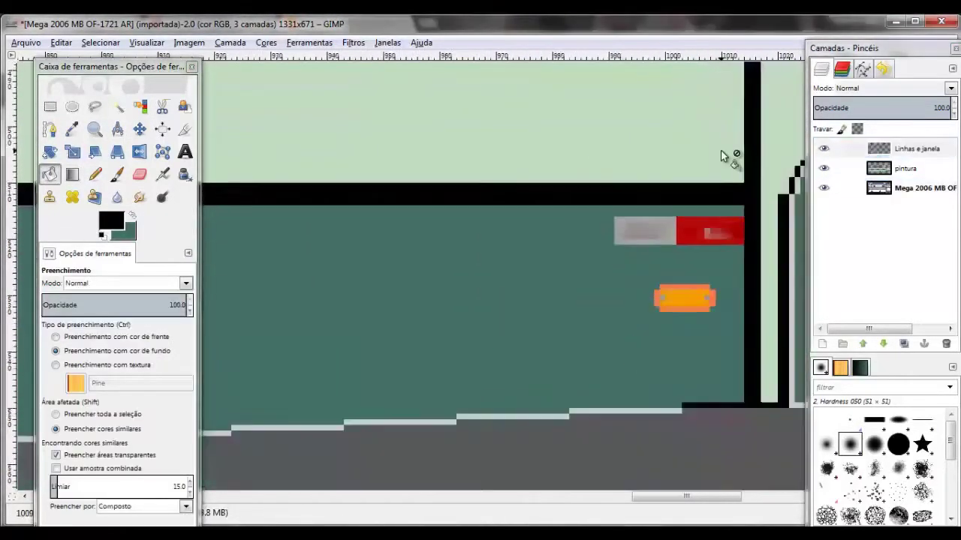
pyautogui.scroll(-3, 642, 375)
pyautogui.moveTo(112, 66); pyautogui.dragTo(18, 71)
pyautogui.scroll(3, 252, 254)
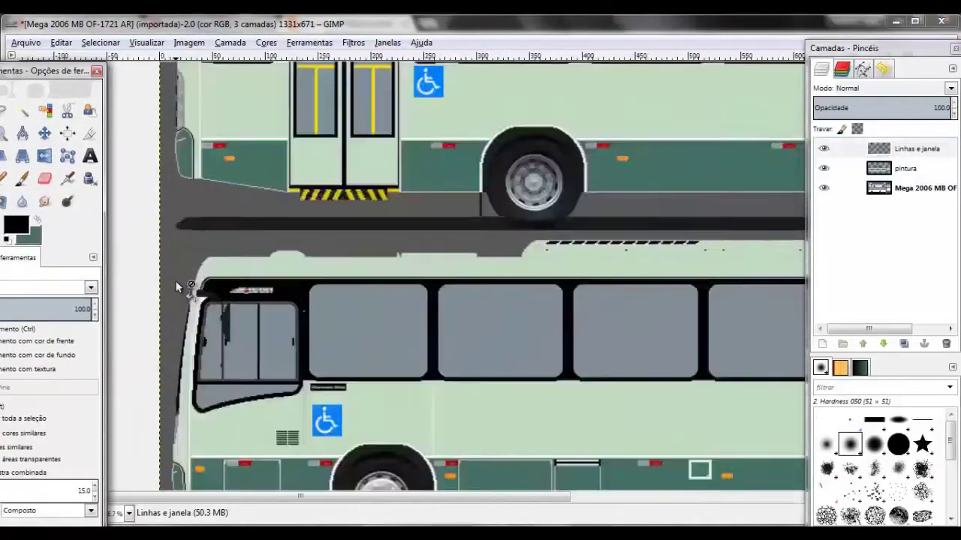
pyautogui.scroll(2, 252, 254)
pyautogui.scroll(-5, 251, 253)
# Fuzzy-select the thin strip under the lower bus's window frame
pyautogui.press('u')
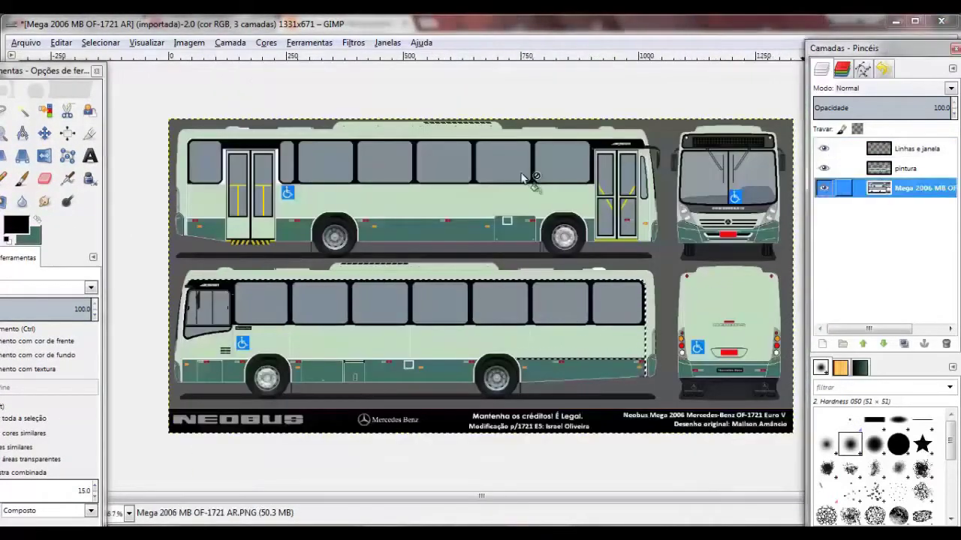
pyautogui.scroll(2, 294, 332)
pyautogui.scroll(5, 313, 338)
pyautogui.scroll(1, 313, 338)
pyautogui.hscroll(5, 444, 350)
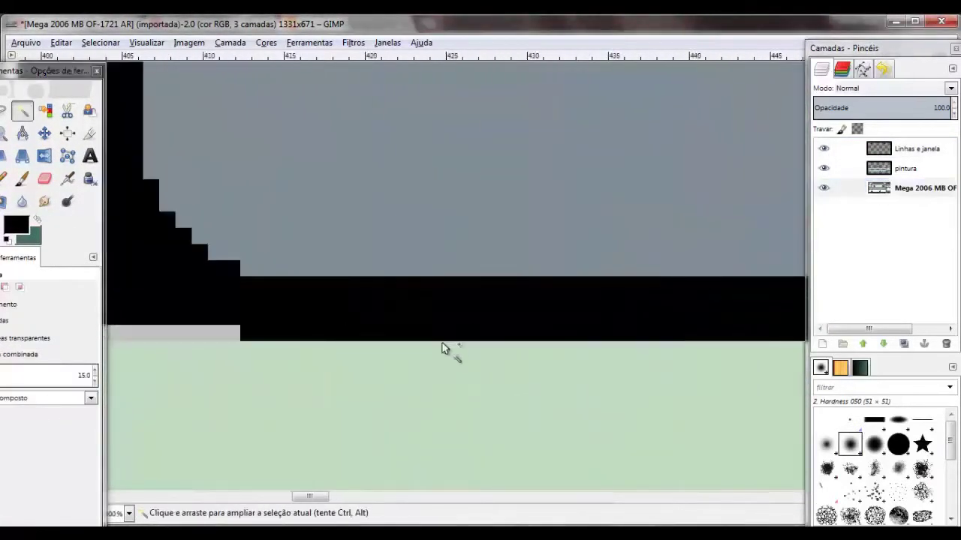
pyautogui.scroll(-2, 472, 358)
pyautogui.hscroll(5, 472, 358)
pyautogui.hscroll(5, 541, 236)
pyautogui.hscroll(5, 507, 246)
pyautogui.hscroll(10, 507, 246)
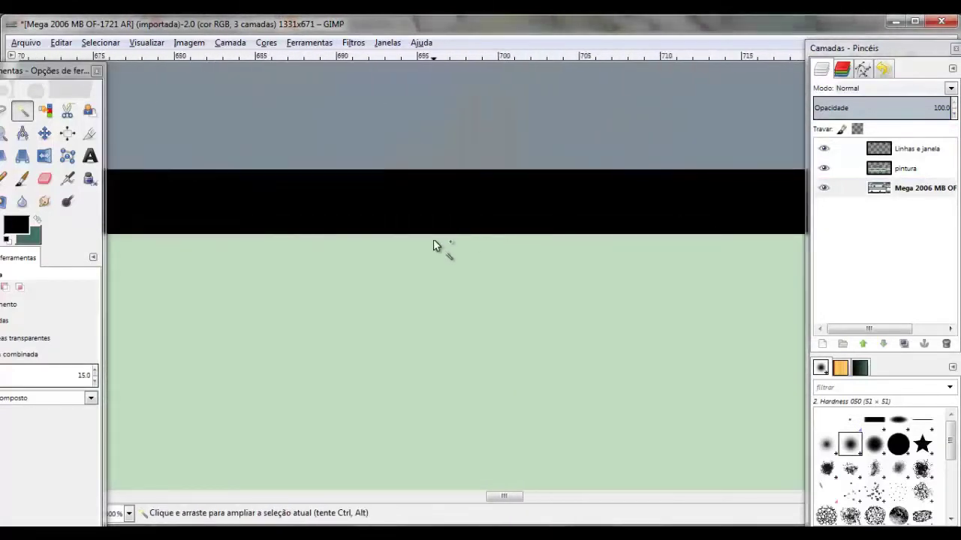
pyautogui.hscroll(10, 435, 247)
pyautogui.hscroll(10, 594, 230)
pyautogui.hscroll(10, 568, 233)
pyautogui.hscroll(-5, 332, 212)
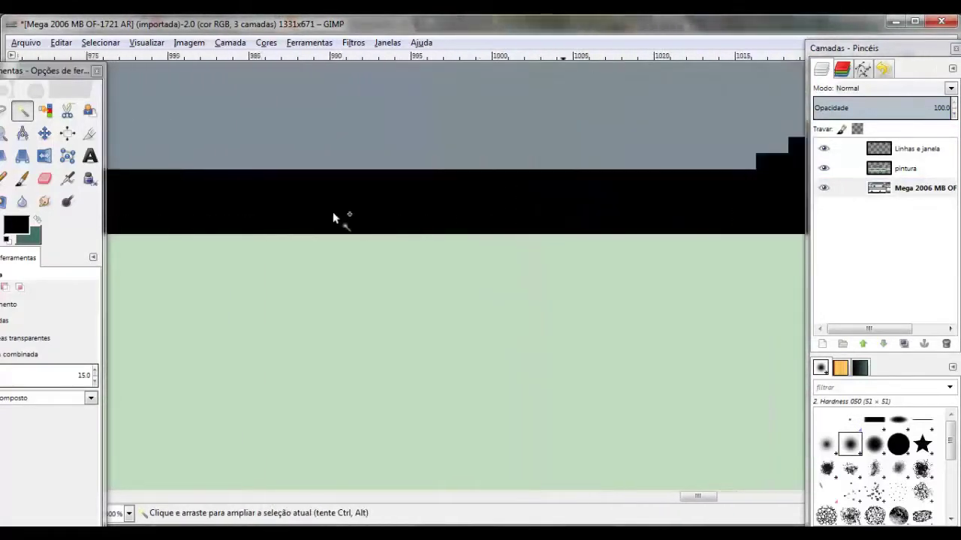
pyautogui.hscroll(-2, 333, 212)
pyautogui.click(337, 225)
pyautogui.moveTo(30, 76); pyautogui.dragTo(98, 50)
# Select and fill the pale strip and band beside the grille, then clear the selection
pyautogui.hotkey('shift', 'b')
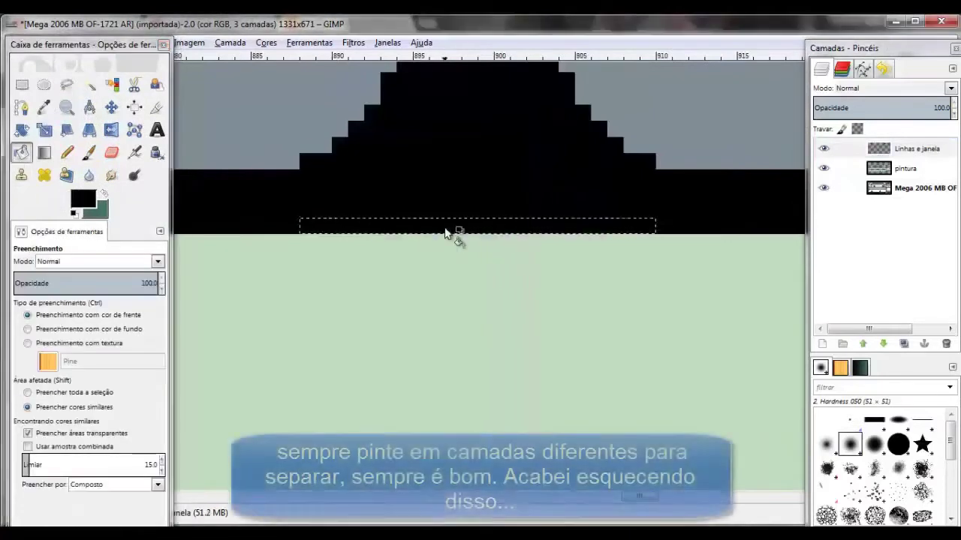
pyautogui.scroll(-2, 451, 232)
pyautogui.scroll(-2, 383, 251)
pyautogui.scroll(-3, 406, 232)
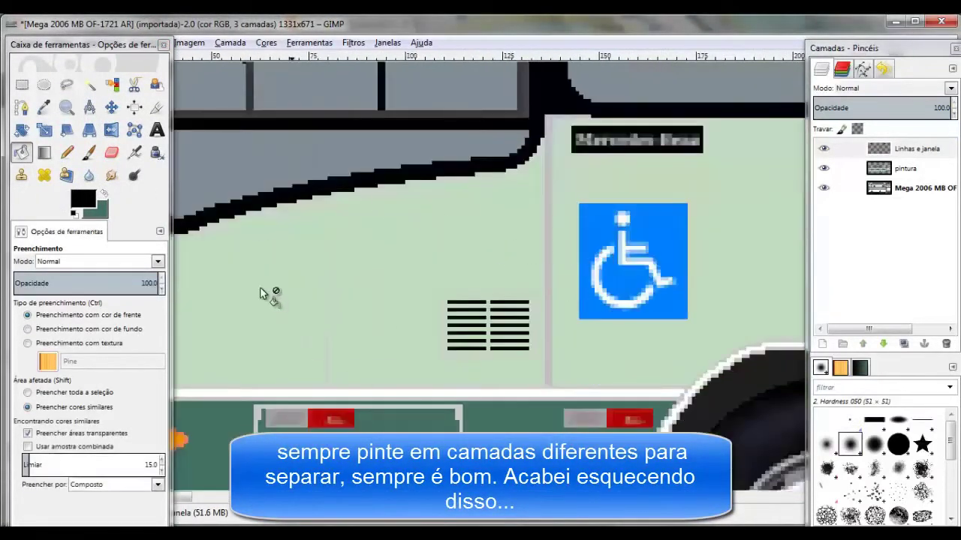
pyautogui.press('u')
pyautogui.click(547, 220)
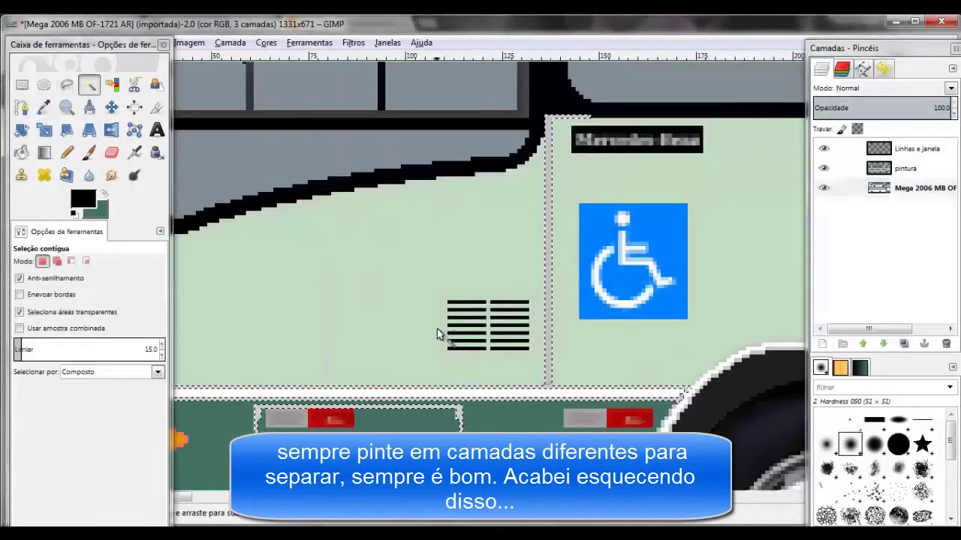
pyautogui.scroll(4, 439, 334)
pyautogui.hotkey('shift', 'b')
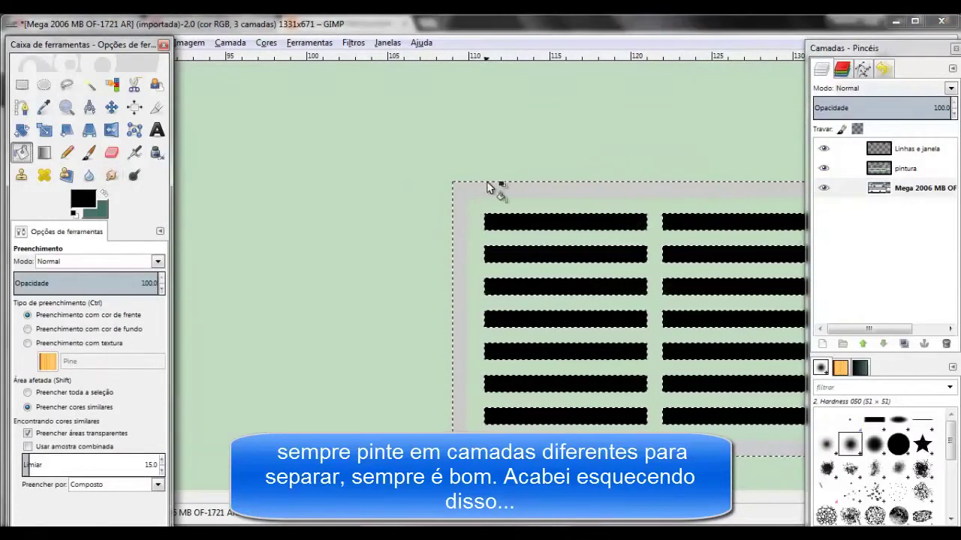
pyautogui.scroll(-5, 488, 186)
pyautogui.rightClick(444, 147)
pyautogui.click(567, 186)
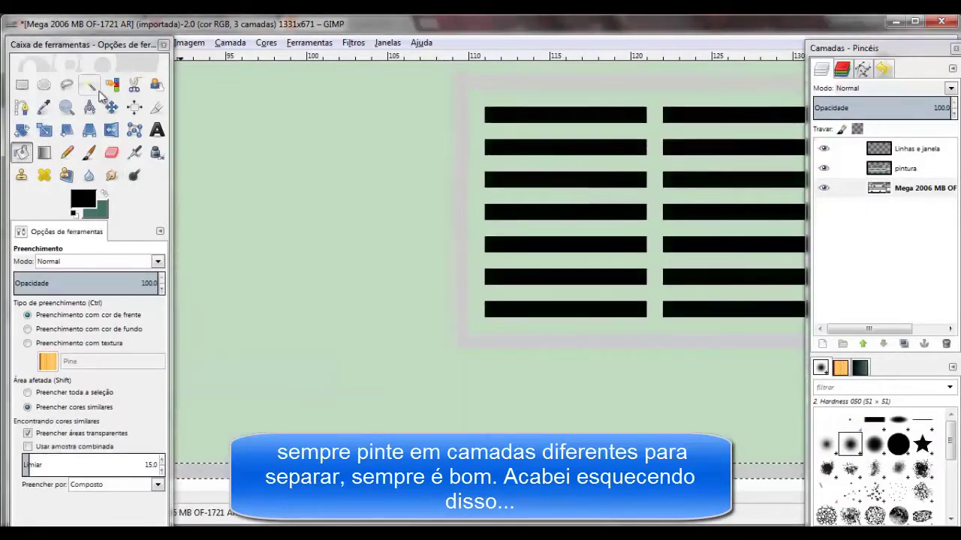
# Try selecting the grey border around the grille, then undo that selection
pyautogui.click(89, 86)
pyautogui.scroll(2, 489, 161)
pyautogui.click(676, 165)
pyautogui.rightClick(754, 182)
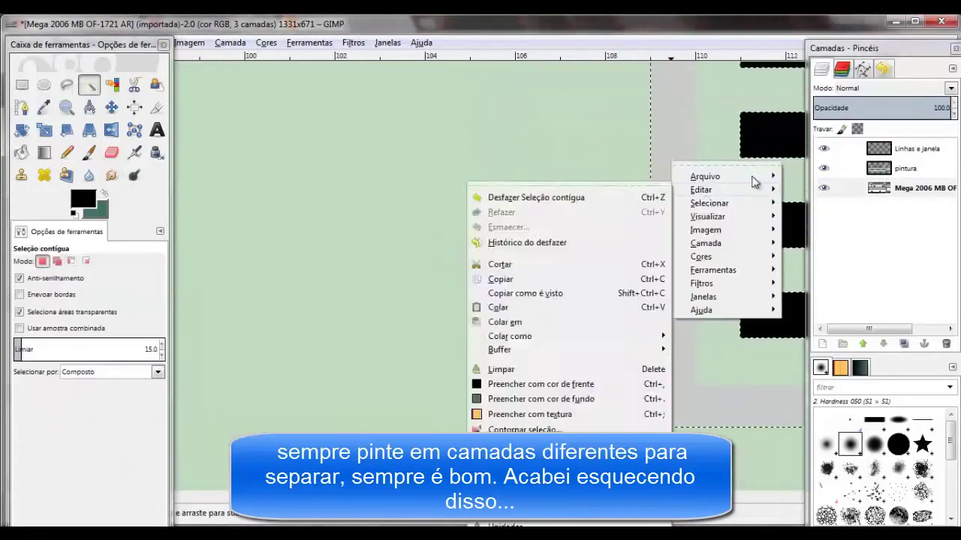
pyautogui.click(618, 198)
pyautogui.scroll(-2, 618, 199)
pyautogui.hotkey('shift', 'b')
pyautogui.scroll(3, 684, 319)
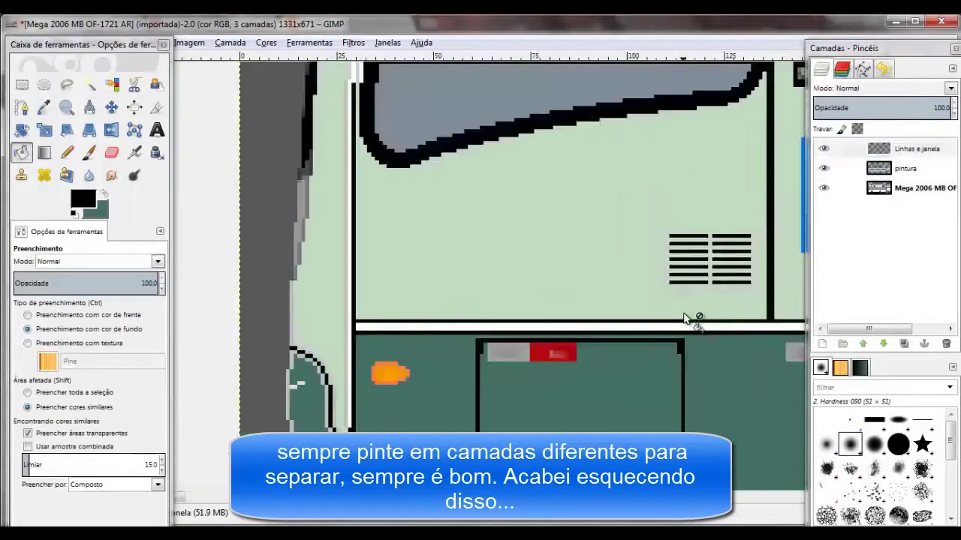
pyautogui.scroll(-4, 685, 319)
pyautogui.scroll(3, 684, 319)
pyautogui.scroll(2, 686, 330)
pyautogui.hscroll(2, 687, 339)
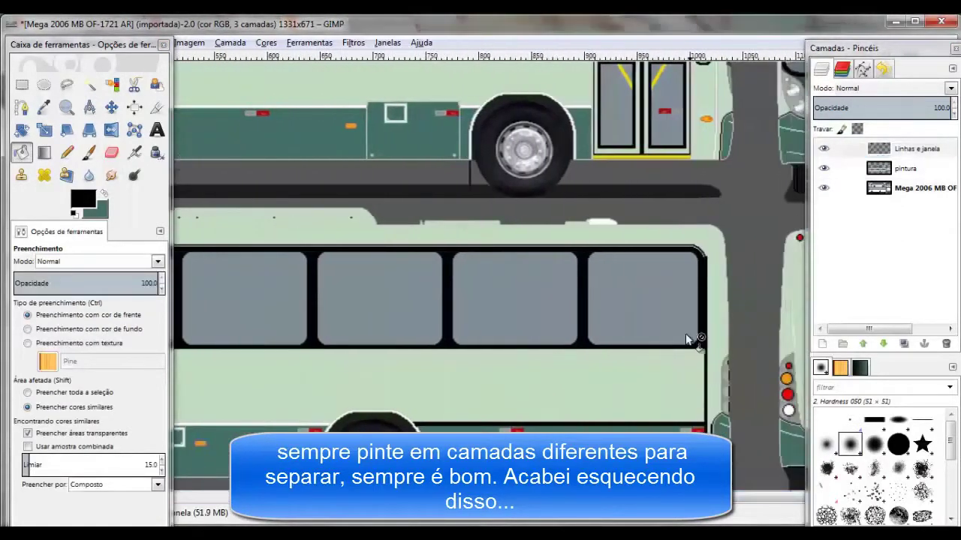
# Fill the thin strip below the window band with the background colour on the Linhas e janela layer
pyautogui.click(89, 85)
pyautogui.click(644, 261)
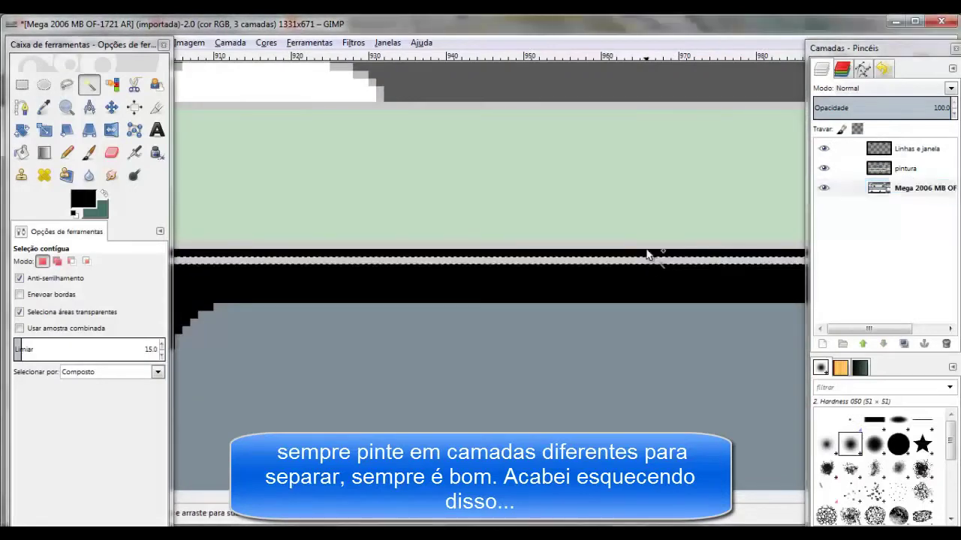
pyautogui.press('-')
pyautogui.press('-')
pyautogui.press('-')
pyautogui.press('-')
pyautogui.hotkey('shift', 'b')
pyautogui.click(900, 149)
pyautogui.keyDown('ctrl'); pyautogui.scroll(5, 557, 247); pyautogui.keyUp('ctrl')
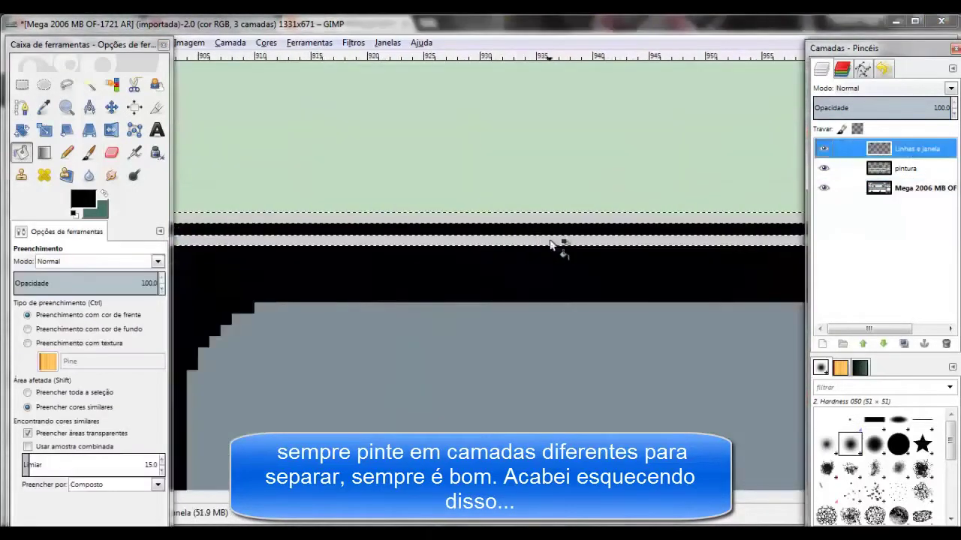
pyautogui.keyDown('ctrl'); pyautogui.scroll(-7, 559, 225); pyautogui.keyUp('ctrl')
# Draw an elliptical selection across the top bus's body
pyautogui.click(44, 85)
pyautogui.moveTo(350, 217); pyautogui.dragTo(440, 235)
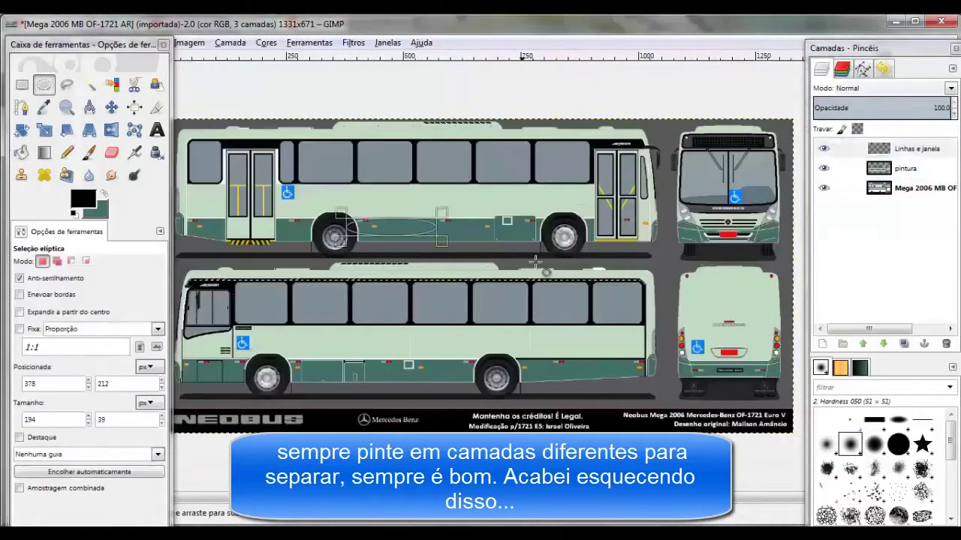
pyautogui.moveTo(399, 200); pyautogui.dragTo(528, 241)
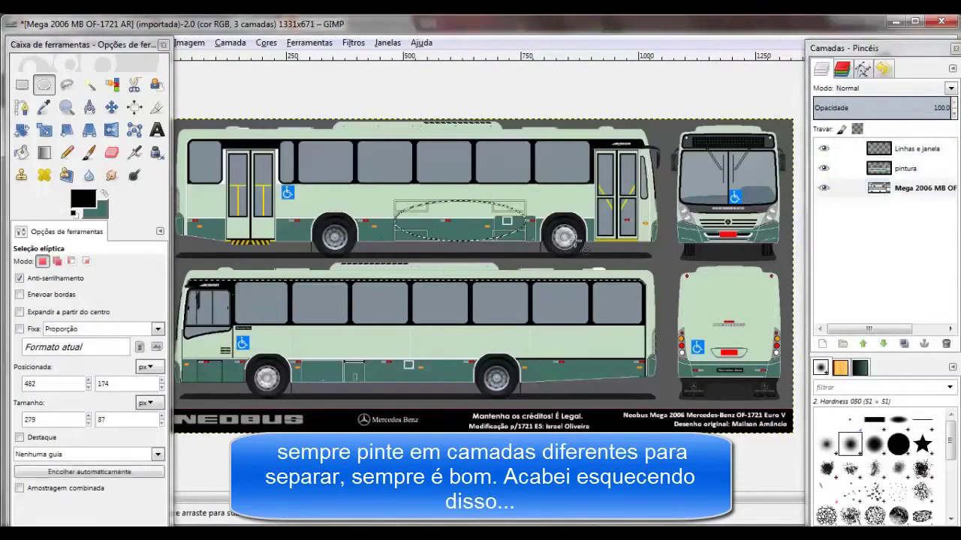
pyautogui.keyDown('ctrl'); pyautogui.scroll(3, 426, 302); pyautogui.keyUp('ctrl')
pyautogui.keyDown('ctrl'); pyautogui.scroll(-2, 428, 275); pyautogui.keyUp('ctrl')
pyautogui.moveTo(161, 46)
pyautogui.mouseDown()
pyautogui.moveTo(504, 48)
pyautogui.moveTo(168, 25)
pyautogui.moveTo(417, 29)
pyautogui.mouseUp()
pyautogui.scroll(1, 526, 226)
pyautogui.hscroll(1, 525, 225)
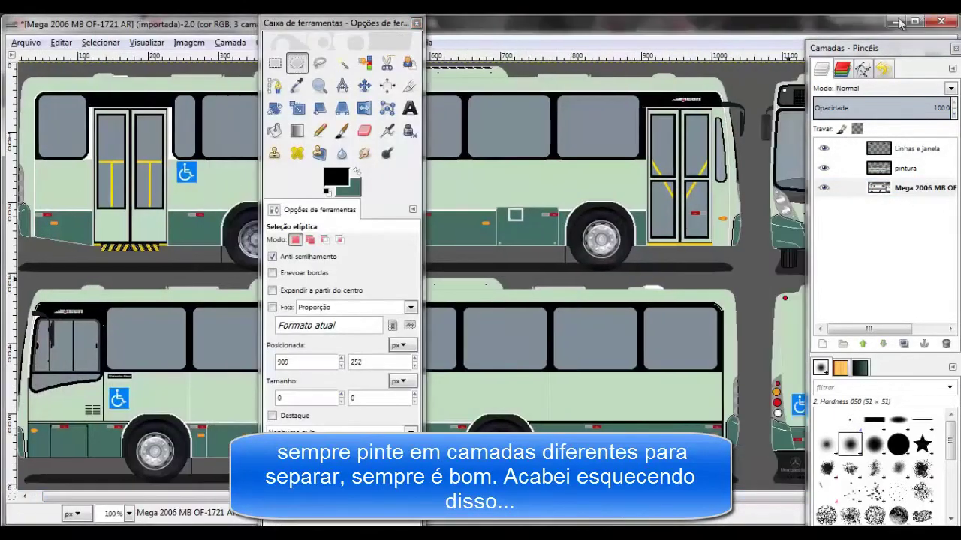
pyautogui.keyDown('ctrl'); pyautogui.scroll(9, 91, 347); pyautogui.keyUp('ctrl')
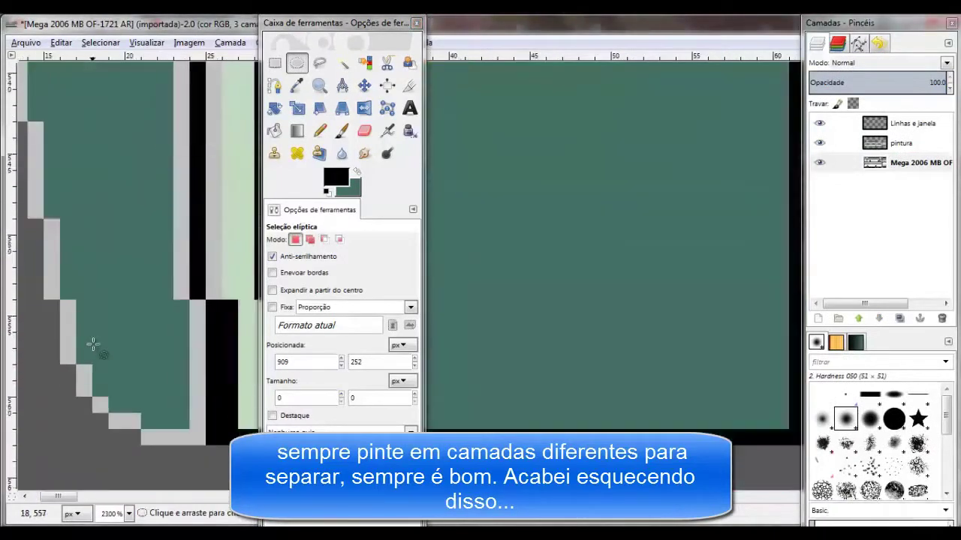
# Fuzzy-select the dark green skirt at the bus's front corner
pyautogui.click(899, 177)
pyautogui.click(341, 63)
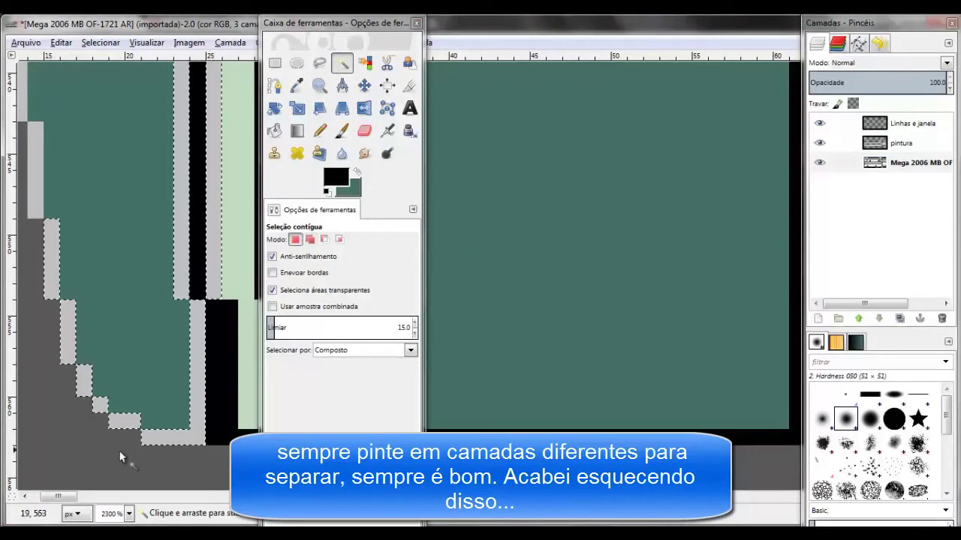
pyautogui.scroll(3, 118, 446)
pyautogui.hscroll(-2, 123, 438)
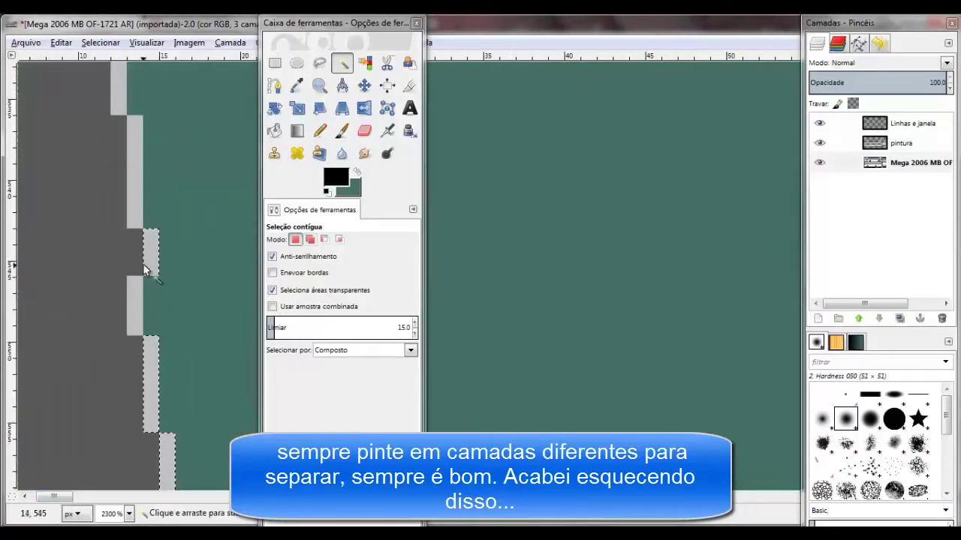
pyautogui.scroll(3, 142, 263)
pyautogui.scroll(2, 140, 218)
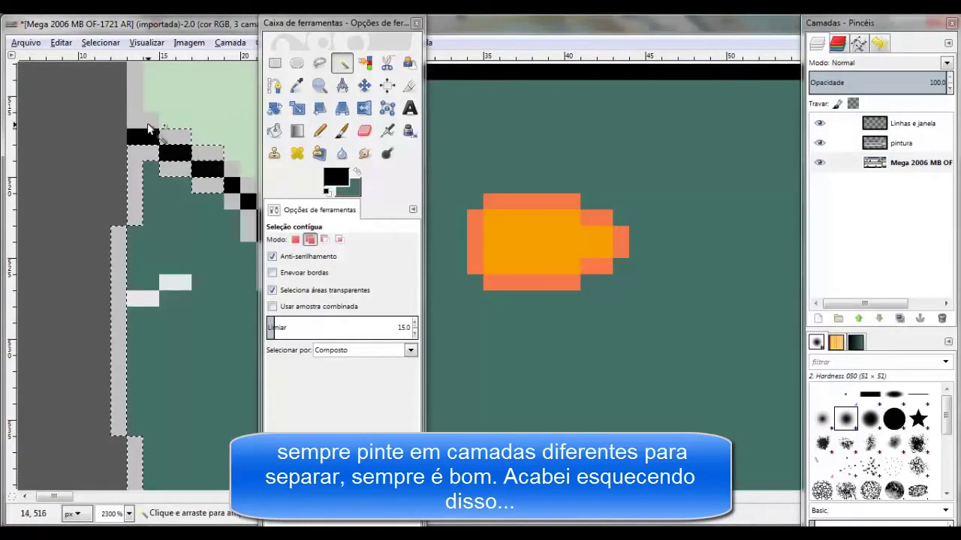
pyautogui.hscroll(2, 166, 210)
# Add the grey diagonal edge pixels to the skirt selection, ready for Bucket Fill
pyautogui.rightClick(122, 227)
pyautogui.press('Escape')
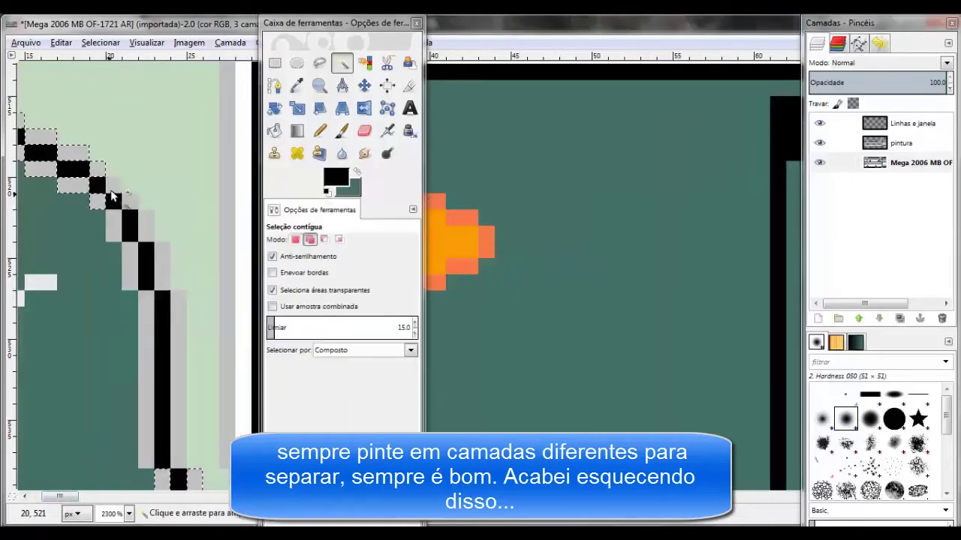
pyautogui.keyDown('shift'); pyautogui.click(133, 205); pyautogui.keyUp('shift')
pyautogui.rightClick(203, 319)
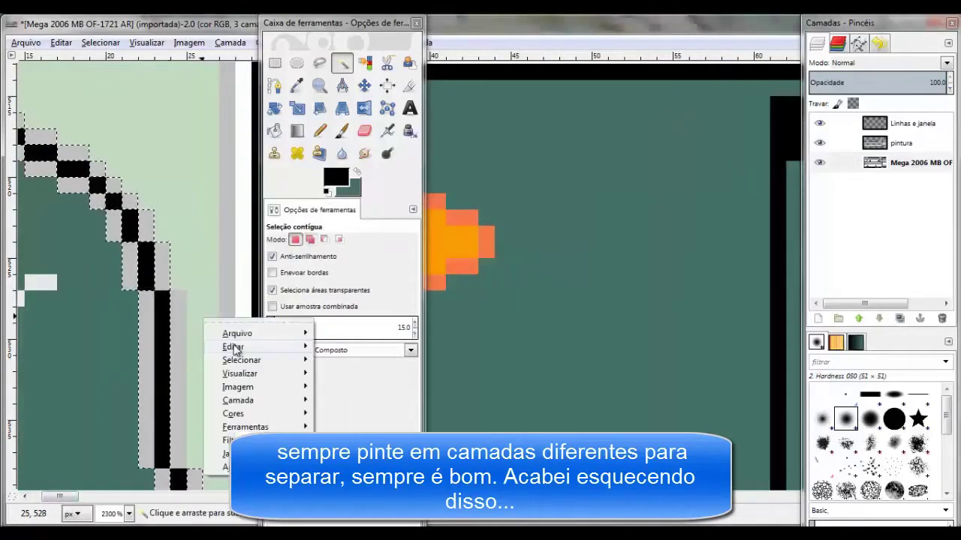
pyautogui.press('Escape')
pyautogui.scroll(-5, 230, 329)
pyautogui.click(274, 131)
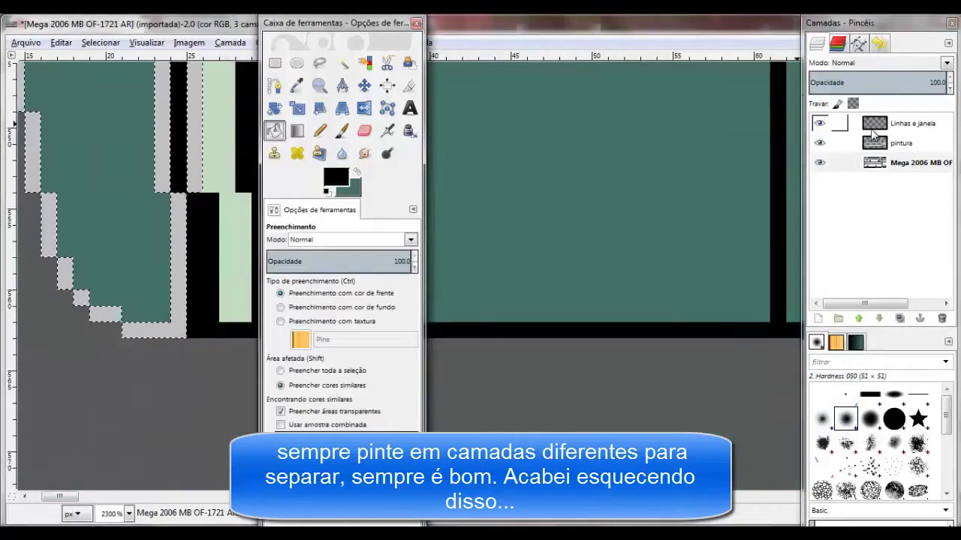
pyautogui.press('pageup')
pyautogui.scroll(5, 202, 184)
pyautogui.scroll(-2, 197, 198)
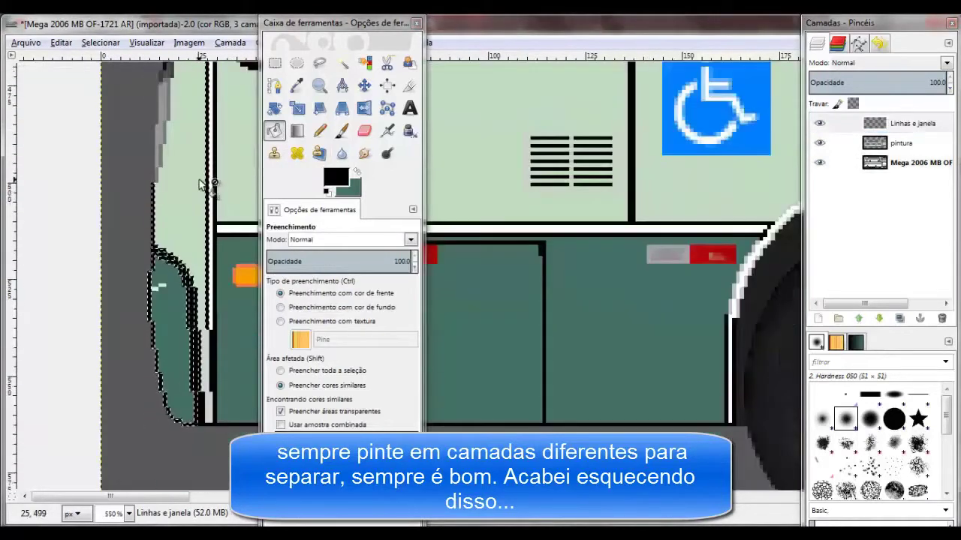
# Zoom out, then zoom back in closely on the bus's front corner
pyautogui.press('e')
pyautogui.press('-')
pyautogui.press('-')
pyautogui.press('-')
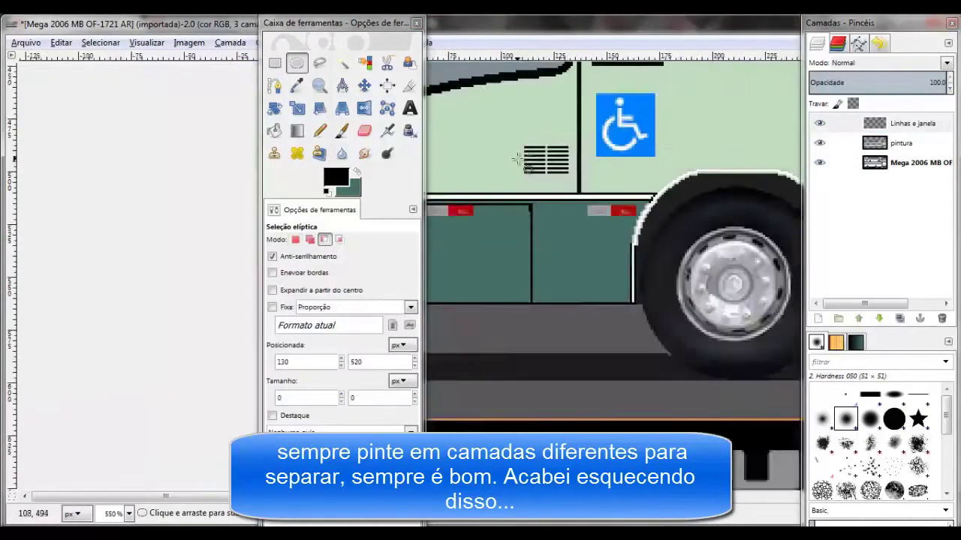
pyautogui.press('-')
pyautogui.moveTo(333, 23)
pyautogui.mouseDown()
pyautogui.moveTo(159, 23)
pyautogui.moveTo(370, 23)
pyautogui.mouseUp()
pyautogui.hscroll(5, 427, 425)
pyautogui.press('+')
pyautogui.press('+')
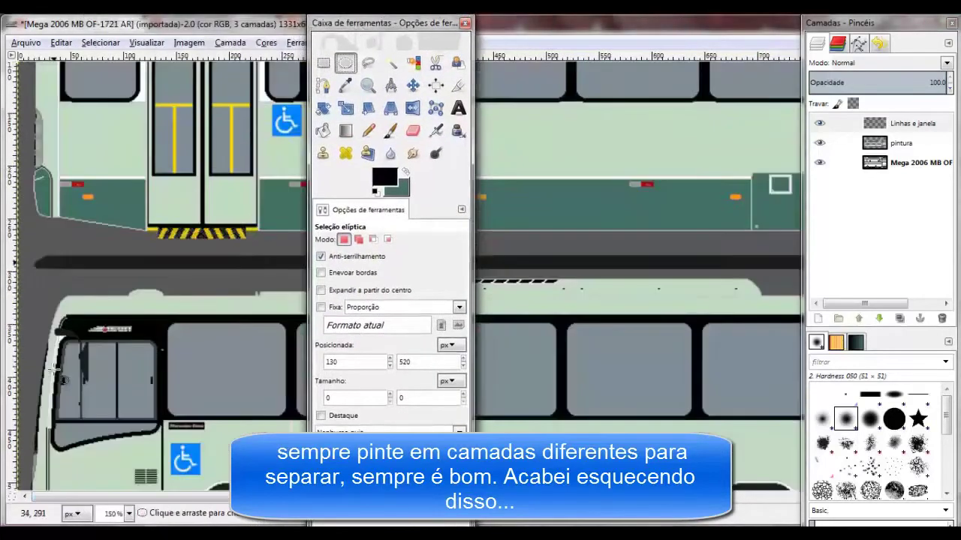
pyautogui.press('+')
pyautogui.press('+')
pyautogui.press('+')
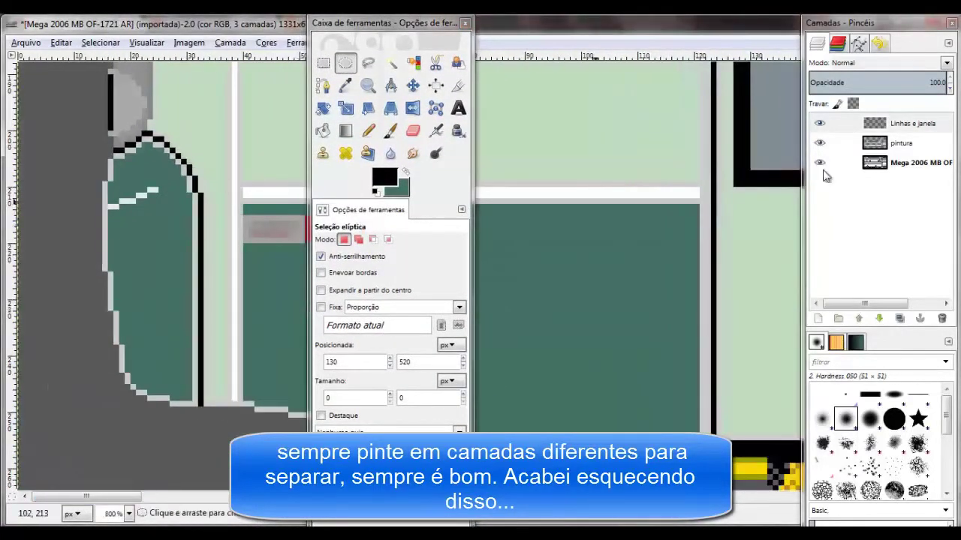
# Fuzzy-select the green rounded corner panel and add its grey edge pixels
pyautogui.click(391, 63)
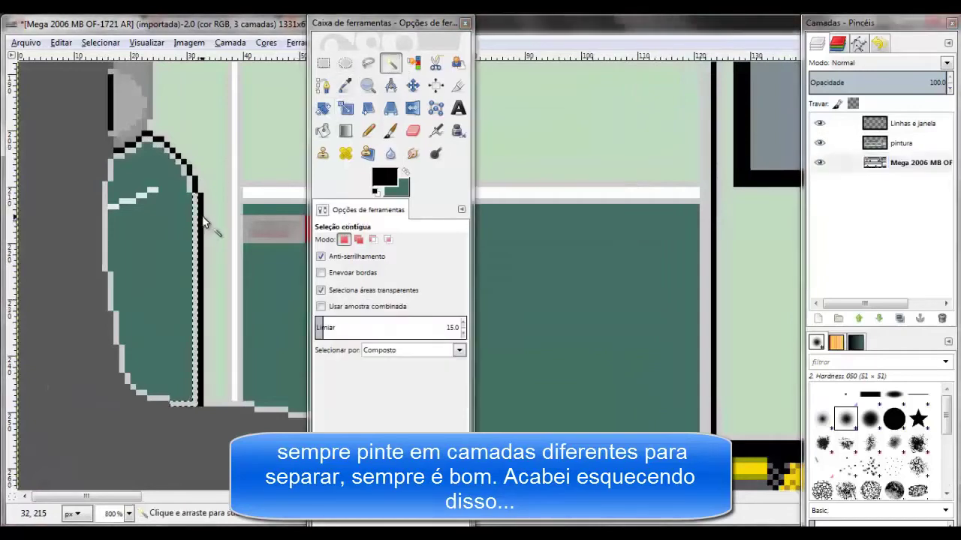
pyautogui.click(143, 290)
pyautogui.rightClick(142, 290)
pyautogui.press('Escape')
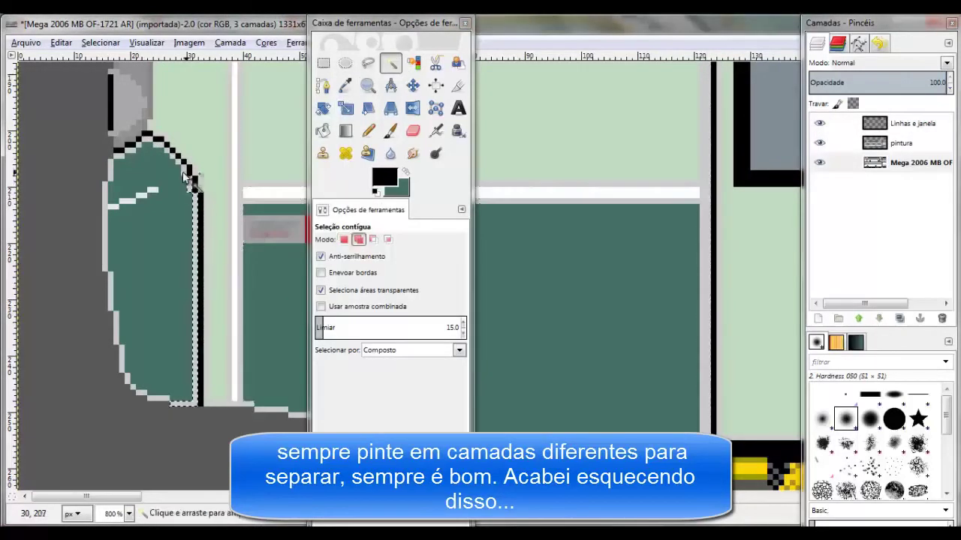
pyautogui.rightClick(199, 194)
pyautogui.press('Escape')
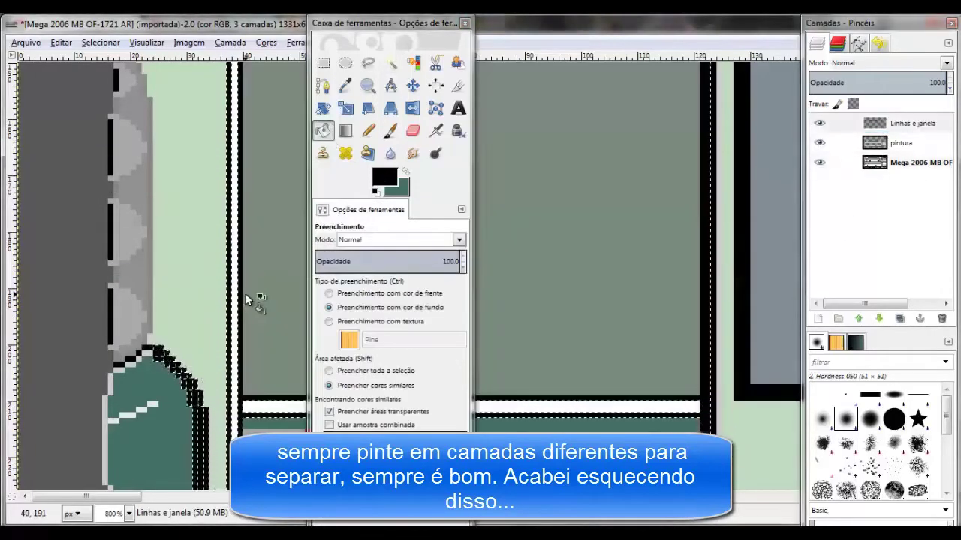
pyautogui.scroll(-3, 247, 299)
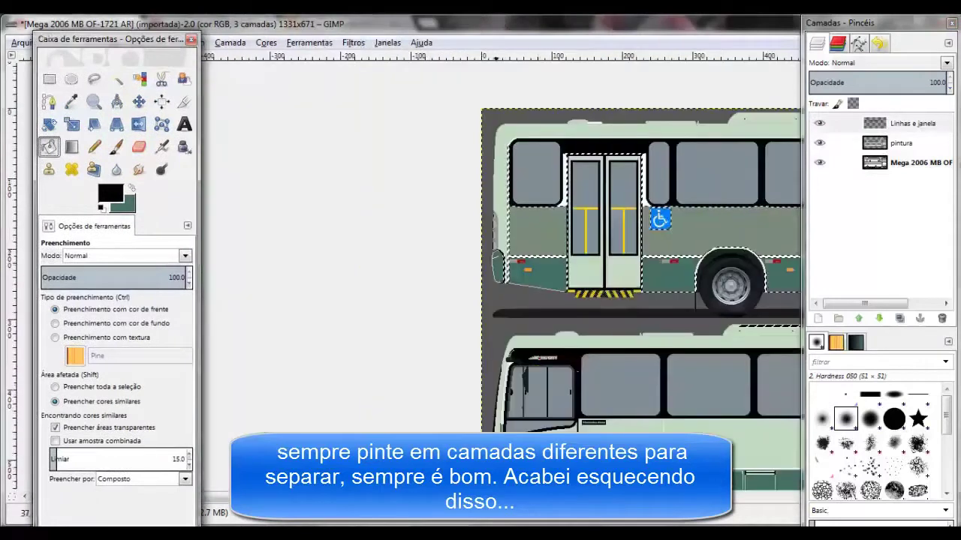
# Make the pintura layer active and select the top bus's green body area
pyautogui.click(901, 142)
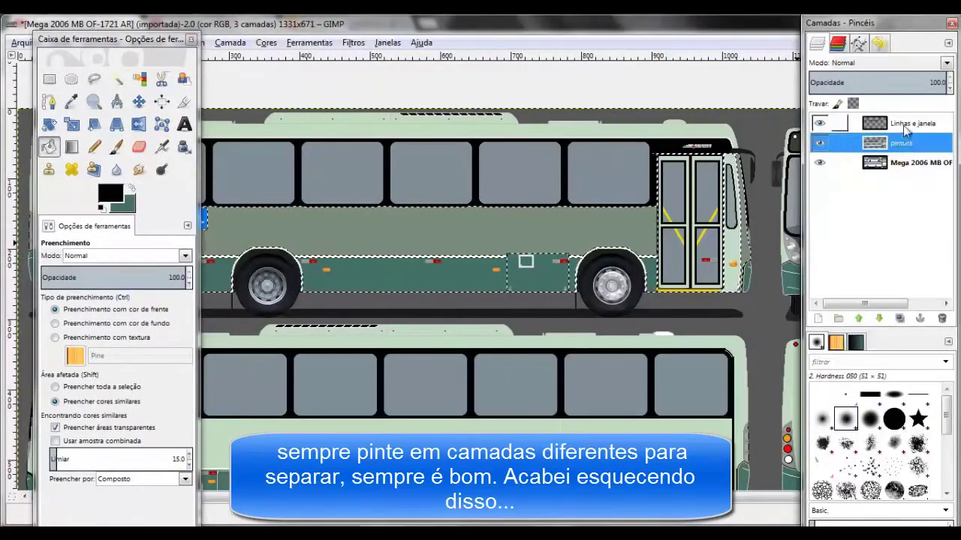
pyautogui.hotkey('shift', 'e')
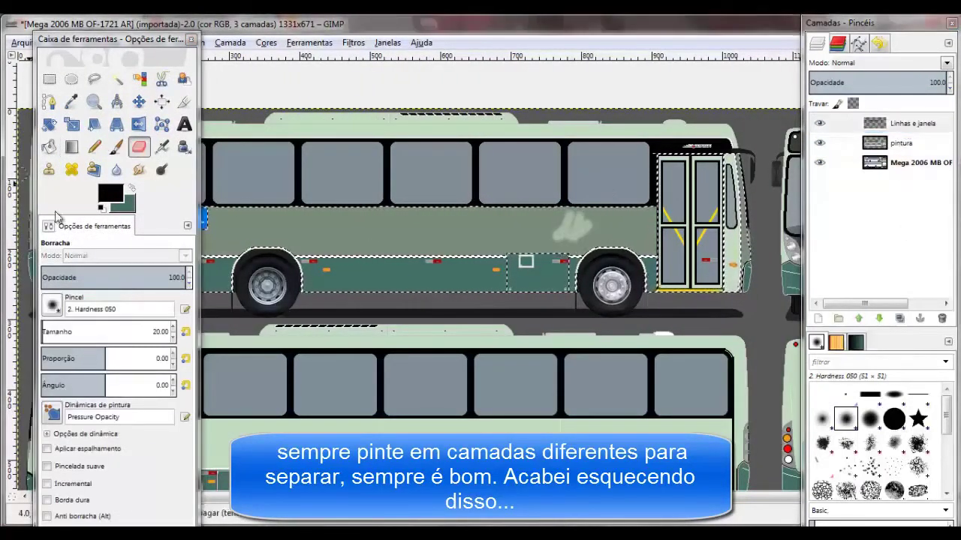
pyautogui.rightClick(227, 146)
pyautogui.click(376, 186)
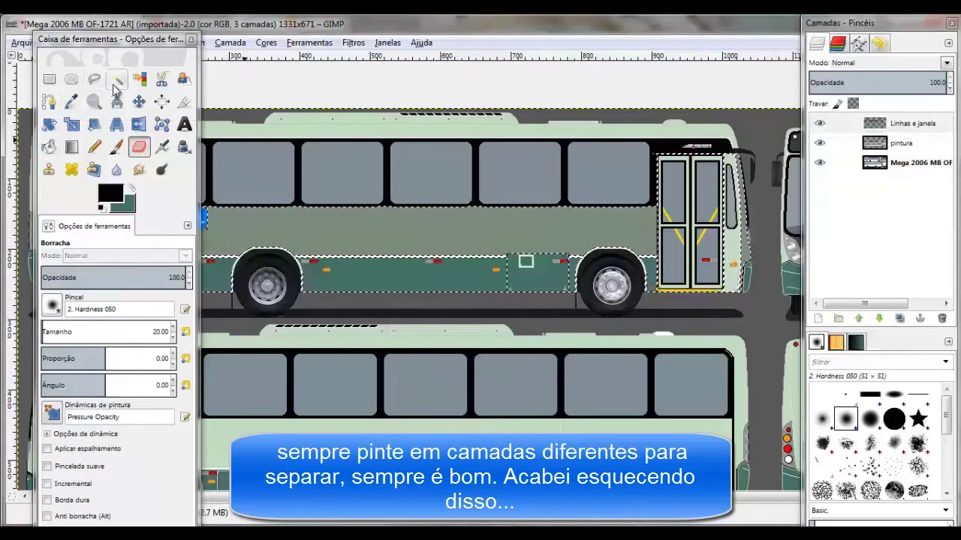
pyautogui.press('u')
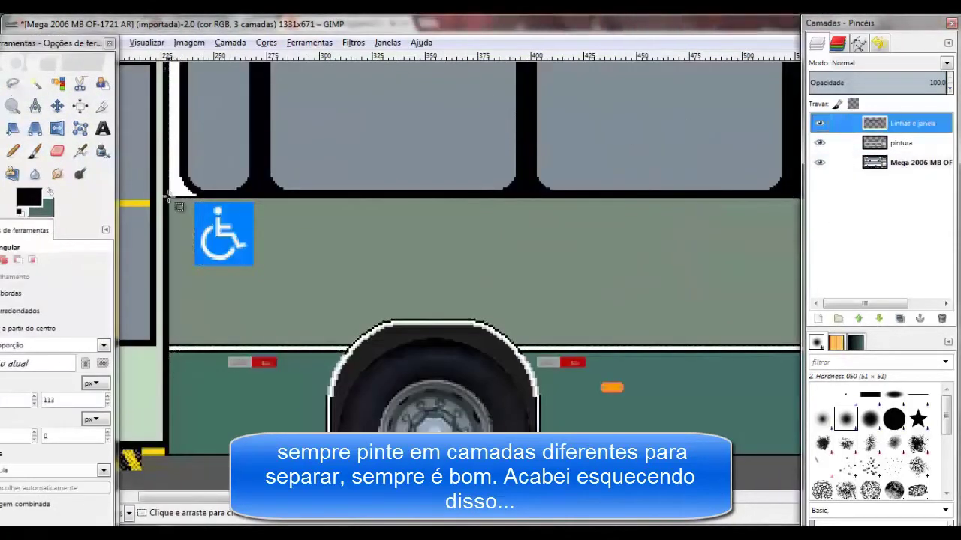
pyautogui.moveTo(170, 200); pyautogui.dragTo(204, 223)
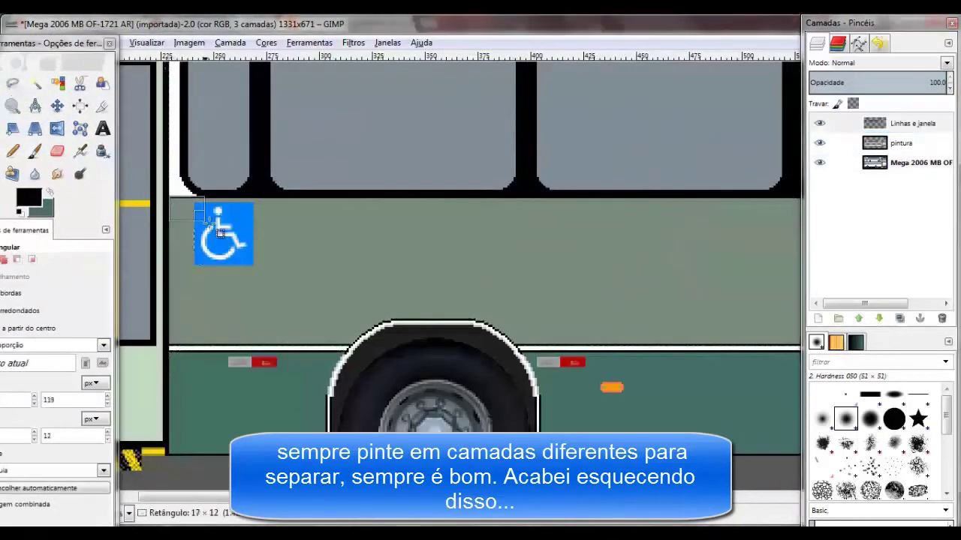
pyautogui.moveTo(711, 340); pyautogui.dragTo(711, 346)
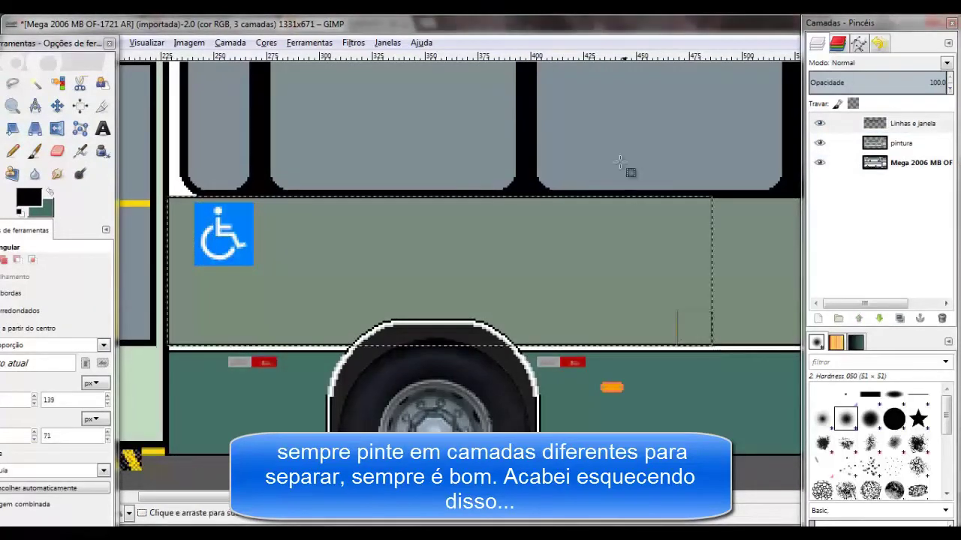
pyautogui.click(34, 83)
pyautogui.click(362, 251)
# Try erasing the grey-green band, then undo the eraser strokes and the grey-green fill
pyautogui.hotkey('shift', 'e')
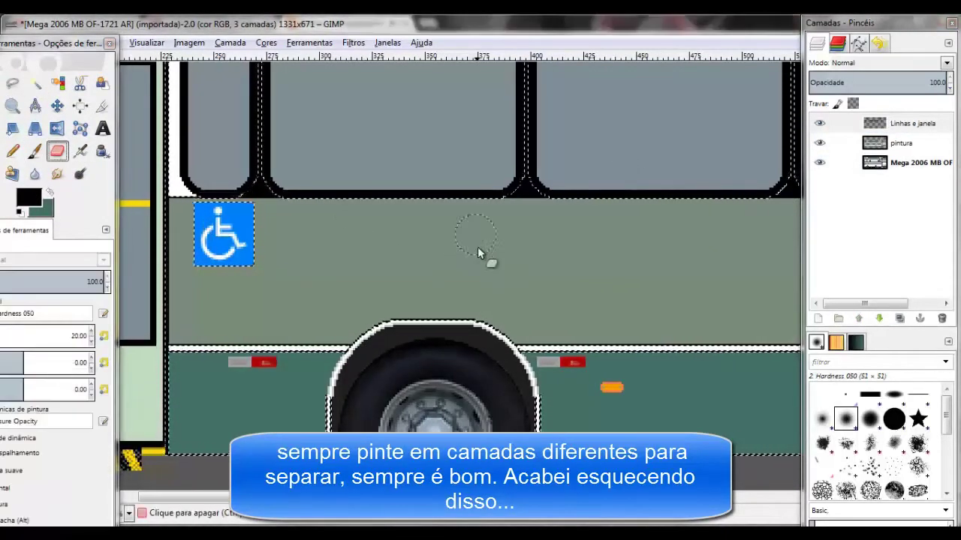
pyautogui.moveTo(479, 277); pyautogui.dragTo(460, 205)
pyautogui.rightClick(391, 203)
pyautogui.click(533, 218)
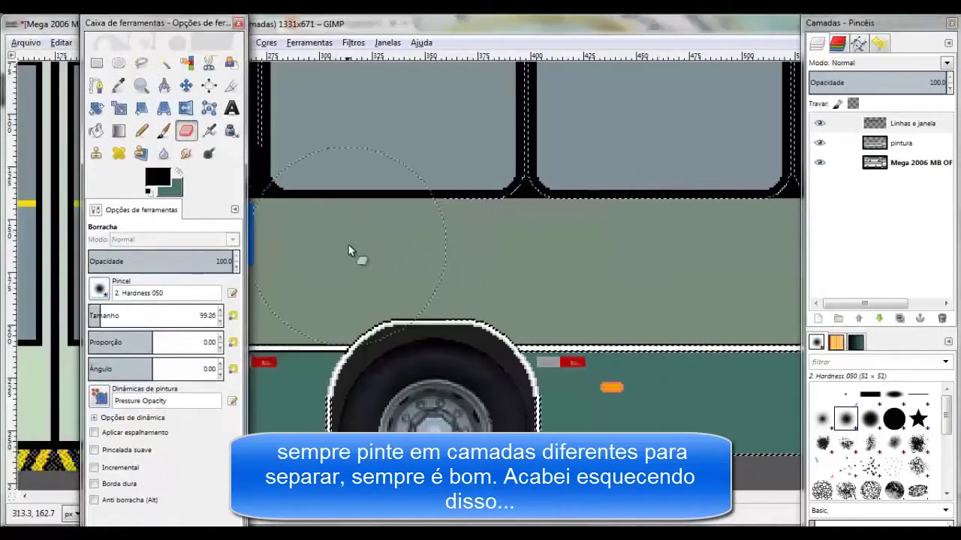
pyautogui.rightClick(368, 232)
pyautogui.press('Escape')
pyautogui.moveTo(428, 230)
pyautogui.mouseDown()
pyautogui.moveTo(343, 247)
pyautogui.moveTo(216, 252)
pyautogui.mouseUp()
pyautogui.hotkey('ctrl', 'z')
pyautogui.scroll(-4, 550, 215)
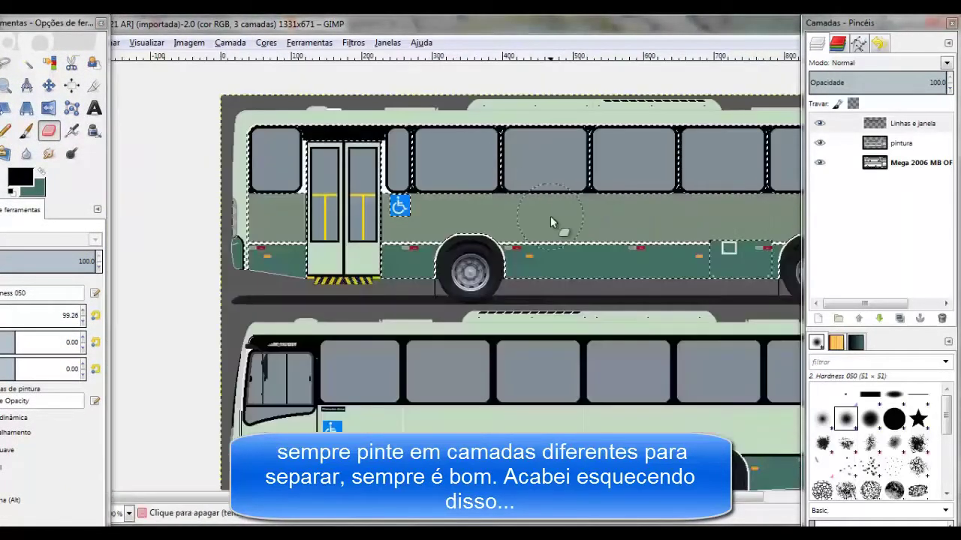
pyautogui.hotkey('ctrl', 'z')
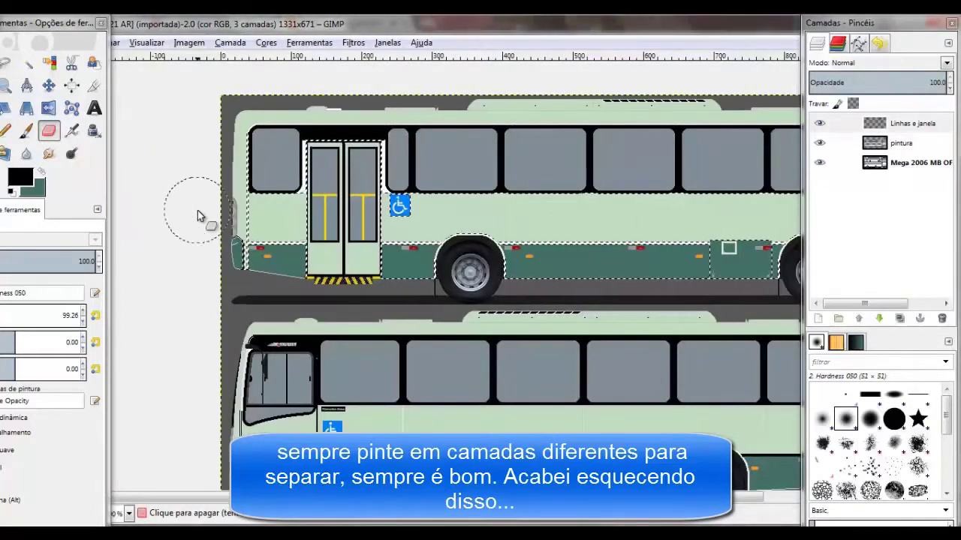
pyautogui.moveTo(58, 24); pyautogui.dragTo(100, 25)
# Fuzzy-select the dark green skirt panel and add the wheel arch area to it
pyautogui.press('u')
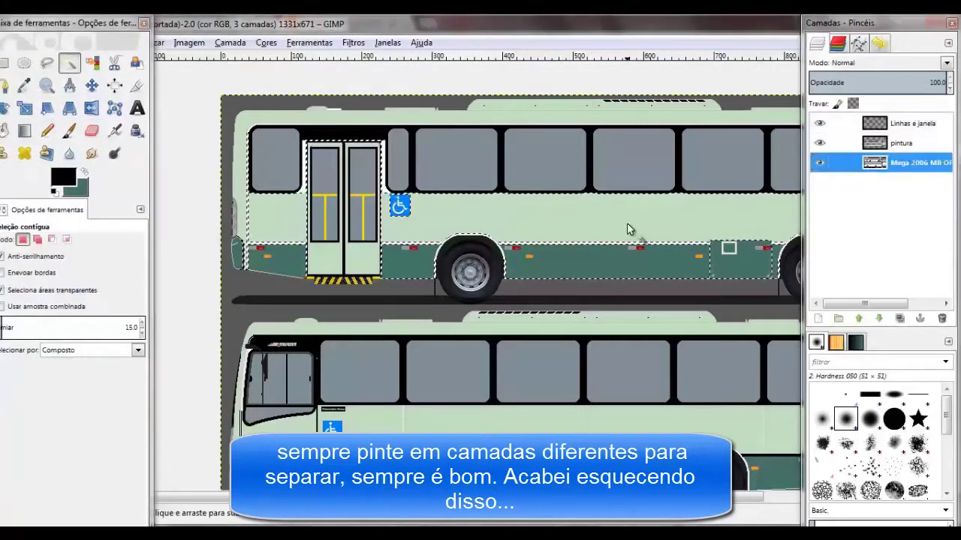
pyautogui.click(600, 259)
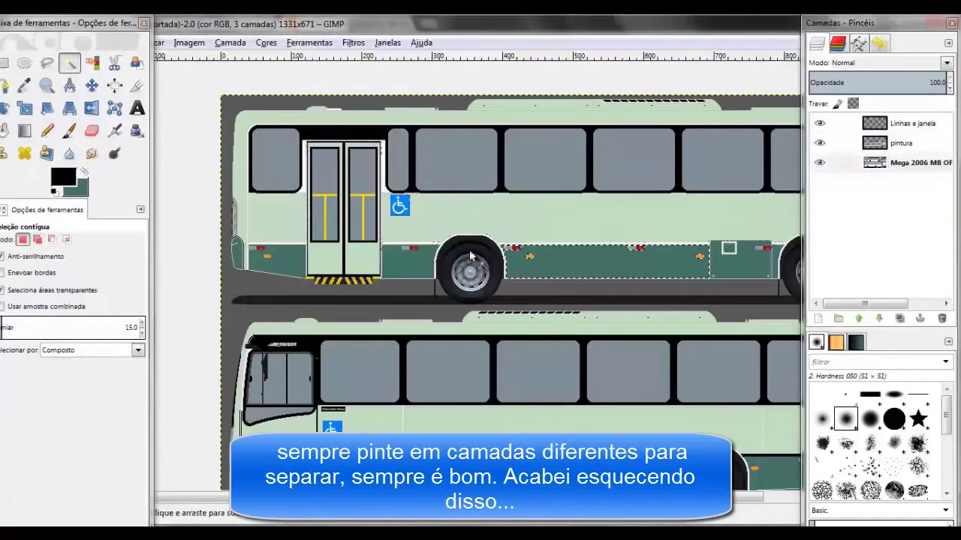
pyautogui.keyDown('ctrl'); pyautogui.scroll(3, 238, 198); pyautogui.keyUp('ctrl')
pyautogui.keyDown('ctrl'); pyautogui.scroll(2, 247, 155); pyautogui.keyUp('ctrl')
pyautogui.keyDown('ctrl'); pyautogui.scroll(-1, 317, 193); pyautogui.keyUp('ctrl')
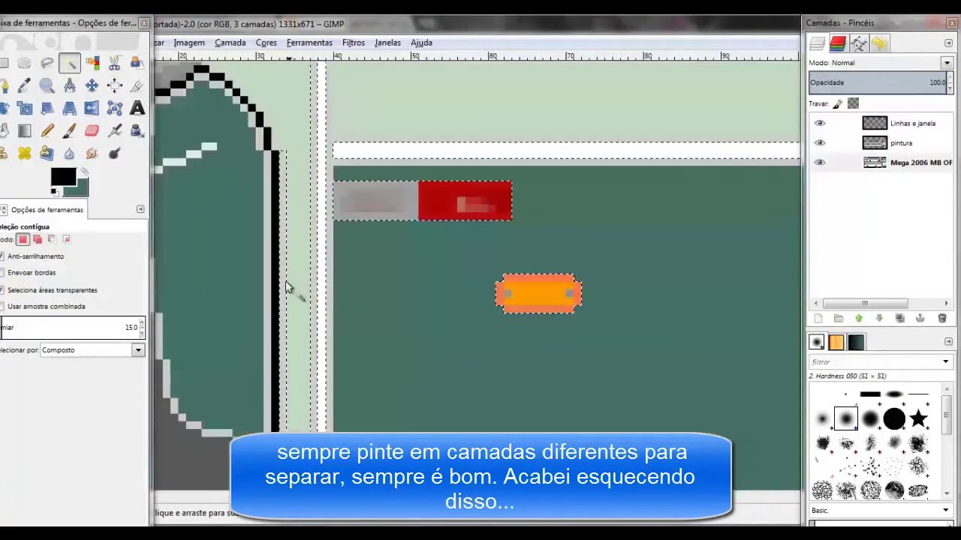
pyautogui.hotkey('ctrl', 'shift', 'a')
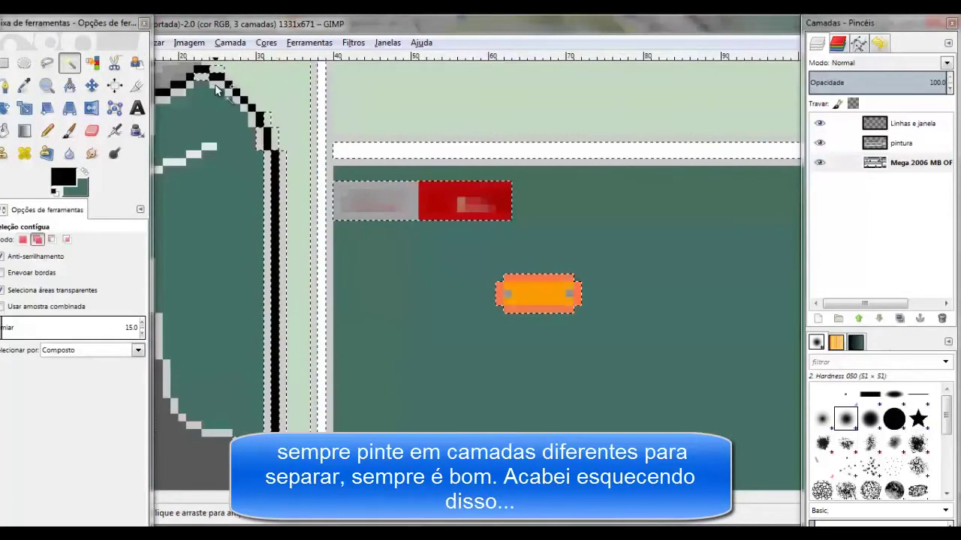
pyautogui.keyDown('shift'); pyautogui.click(205, 184); pyautogui.keyUp('shift')
pyautogui.keyDown('ctrl'); pyautogui.scroll(-2, 595, 156); pyautogui.keyUp('ctrl')
pyautogui.scroll(2, 594, 160)
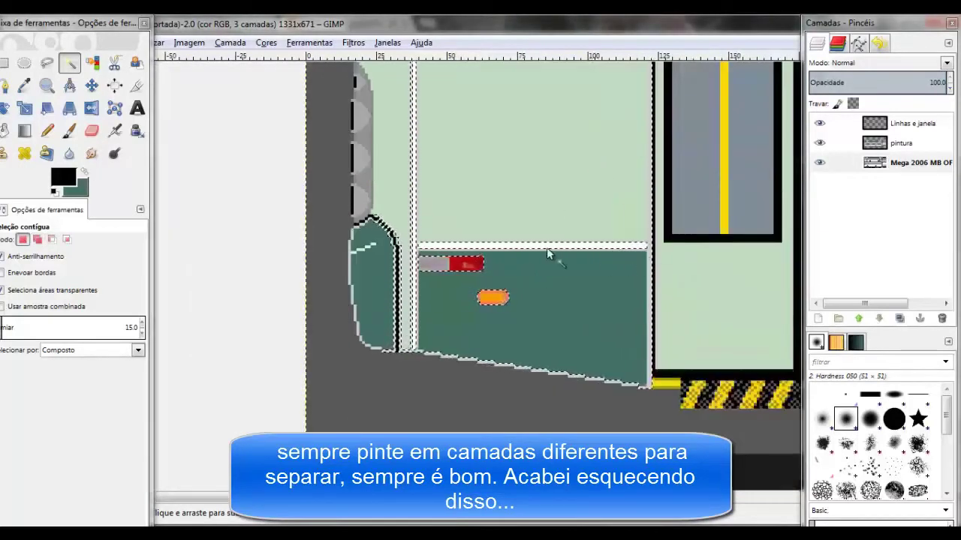
pyautogui.scroll(5, 515, 240)
pyautogui.scroll(3, 515, 240)
pyautogui.hscroll(1, 515, 240)
pyautogui.hscroll(5, 433, 323)
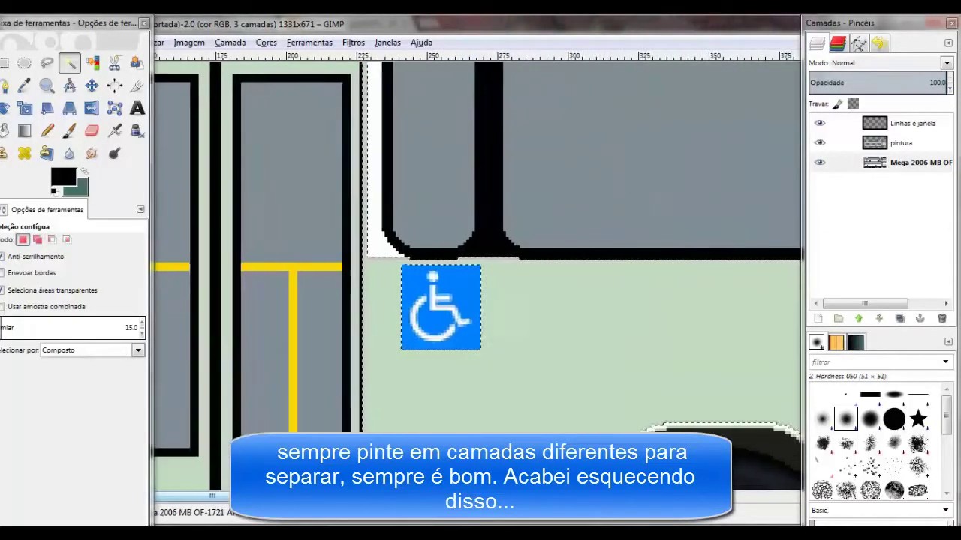
pyautogui.hscroll(1, 434, 323)
pyautogui.scroll(-3, 434, 323)
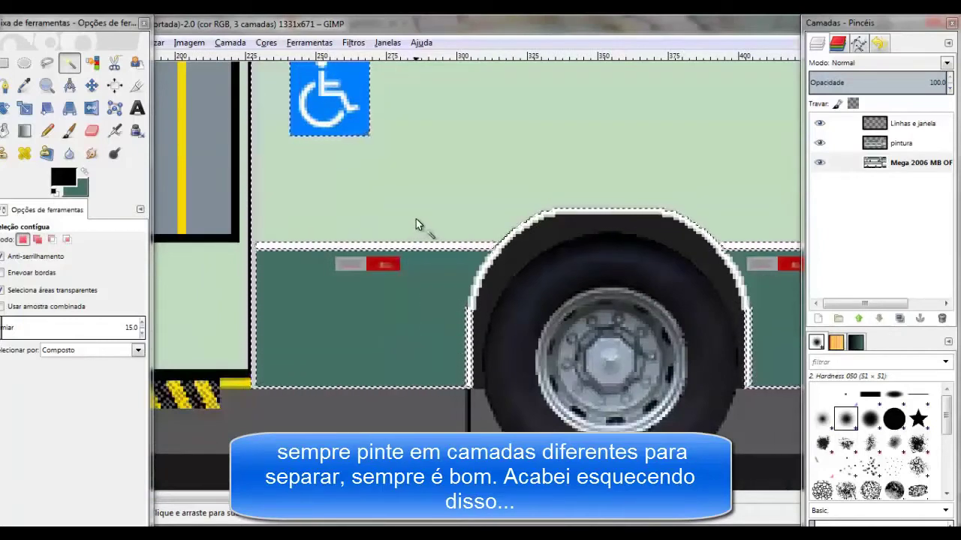
pyautogui.keyDown('ctrl'); pyautogui.scroll(2, 415, 219); pyautogui.keyUp('ctrl')
pyautogui.scroll(-2, 414, 265)
pyautogui.hscroll(-10, 414, 264)
pyautogui.hscroll(-5, 195, 316)
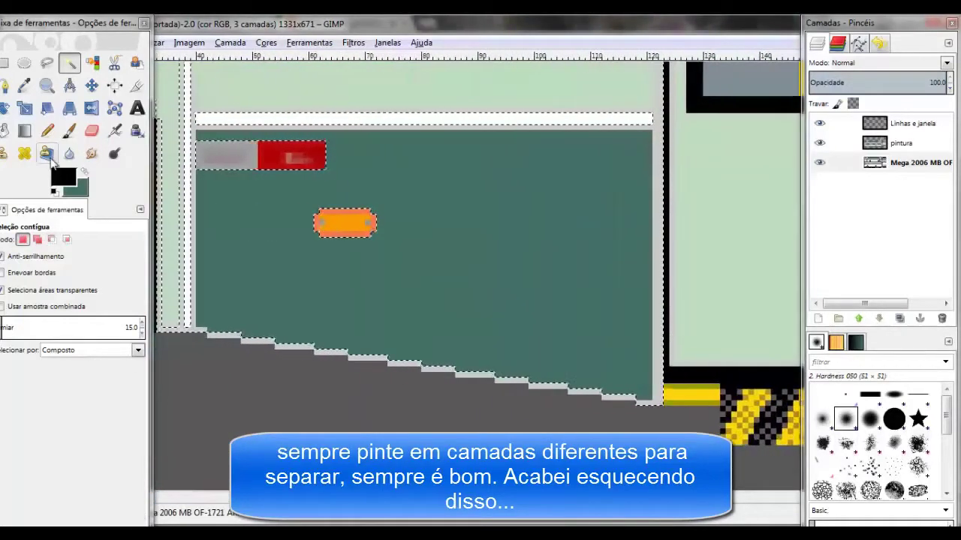
# Make the Linhas e janela layer active and undo the last fuzzy selection
pyautogui.hotkey('shift', 'b')
pyautogui.click(912, 123)
pyautogui.keyDown('ctrl'); pyautogui.scroll(-2, 530, 120); pyautogui.keyUp('ctrl')
pyautogui.rightClick(529, 121)
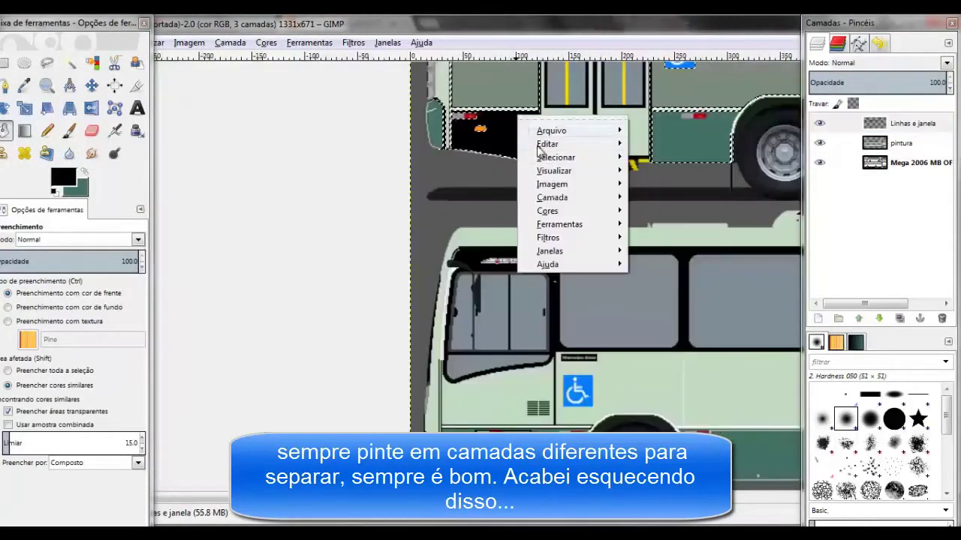
pyautogui.press('Escape')
pyautogui.keyDown('ctrl'); pyautogui.scroll(1, 465, 225); pyautogui.keyUp('ctrl')
pyautogui.press('u')
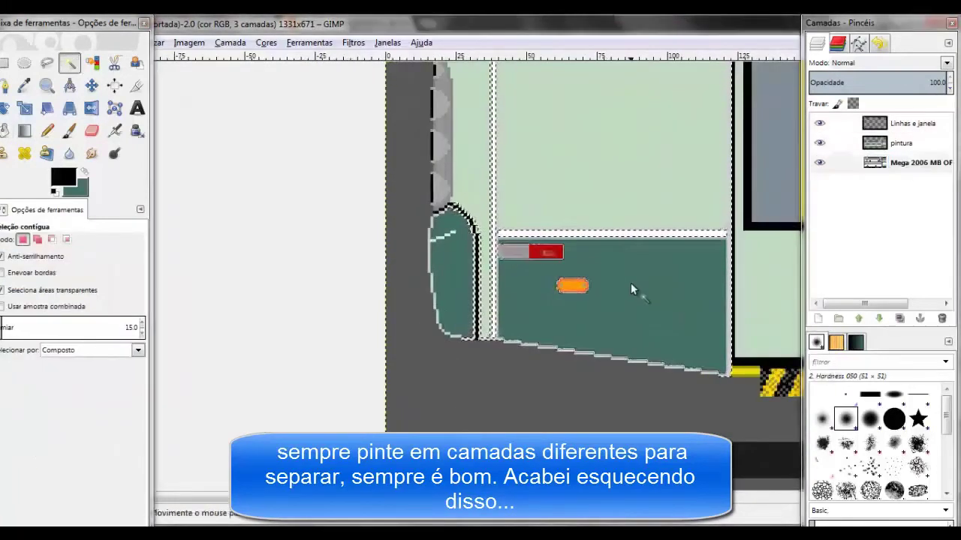
pyautogui.rightClick(581, 201)
pyautogui.rightClick(673, 220)
pyautogui.click(598, 218)
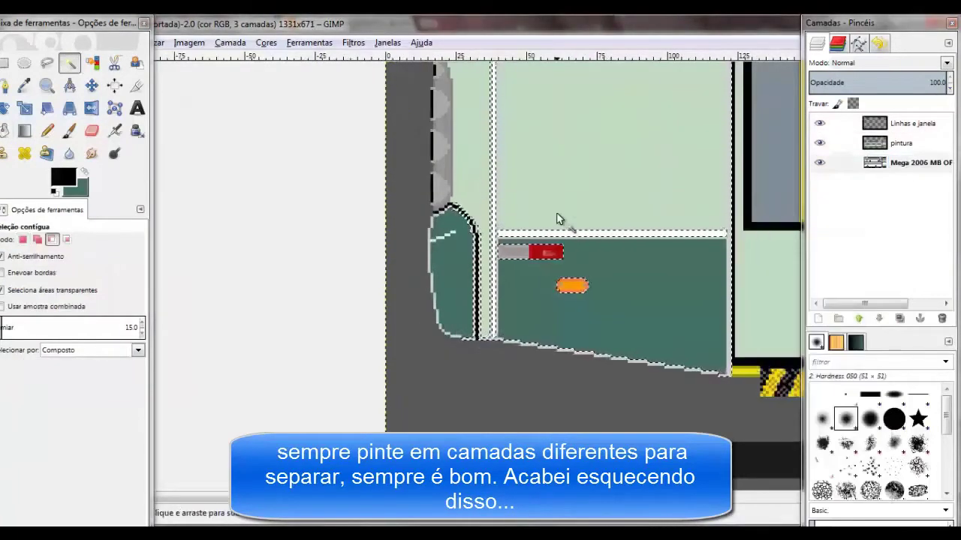
# Clear the selection and fuzzy-select the pale-green side panel
pyautogui.press('ctrl')
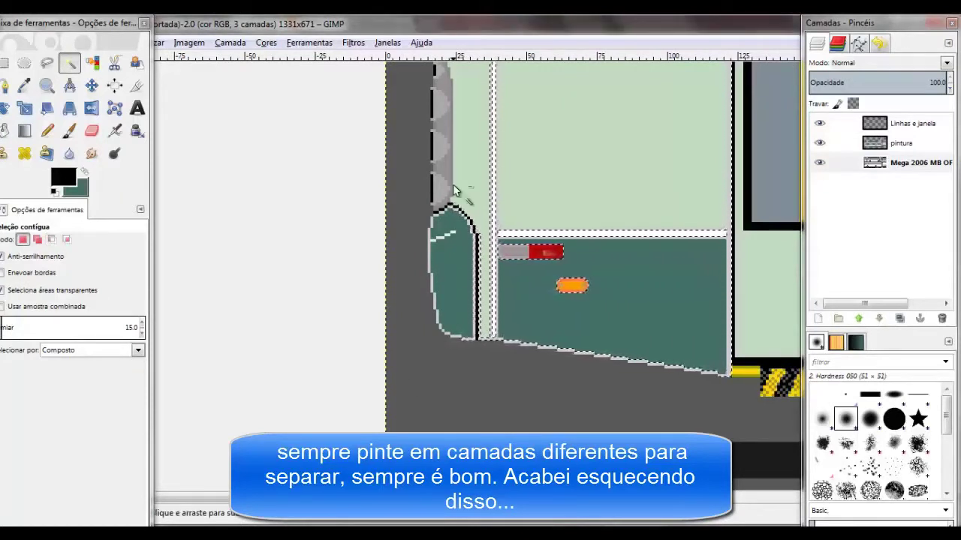
pyautogui.hotkey('ctrl', 'shift', 'a')
pyautogui.click(609, 177)
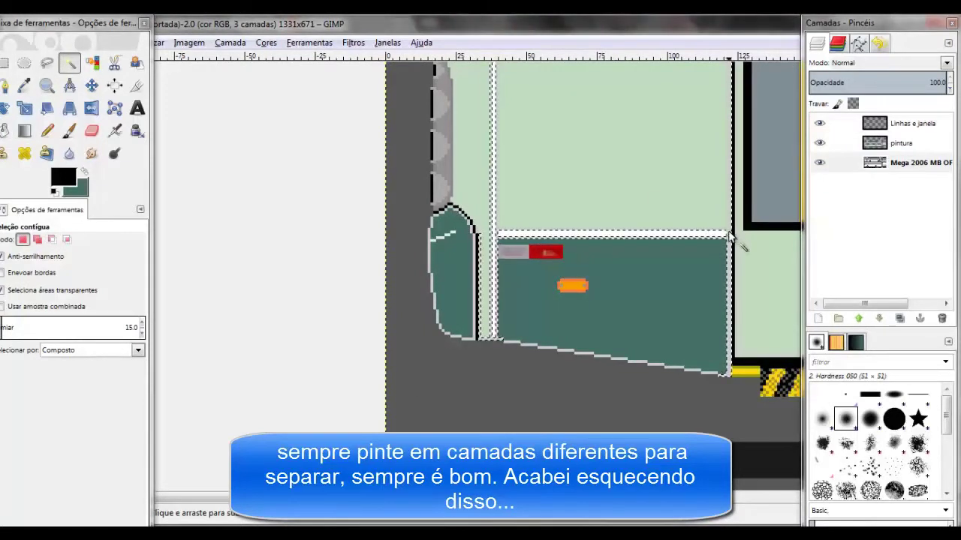
pyautogui.scroll(4, 454, 257)
# Add the black and grey outline pixels around the panel to the selection
pyautogui.click(462, 139)
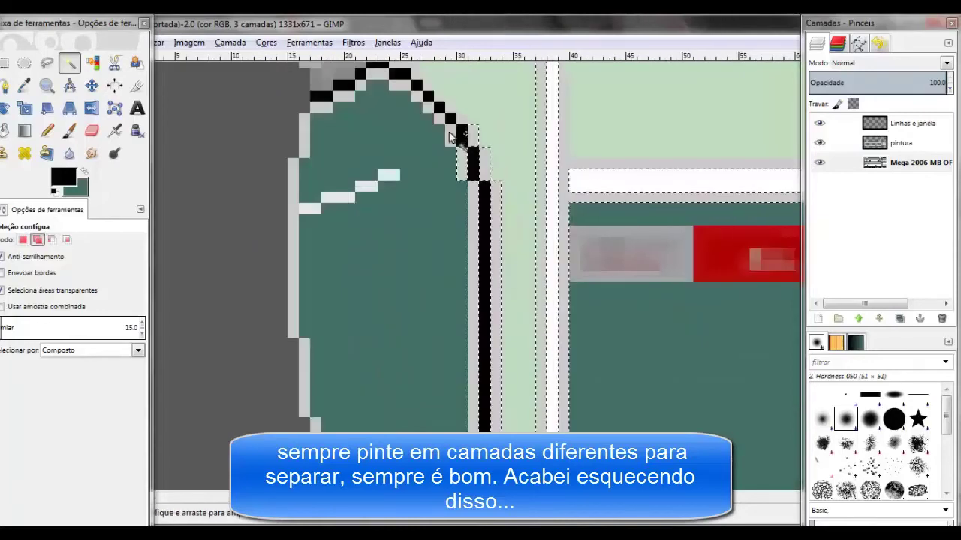
pyautogui.click(439, 99)
pyautogui.rightClick(446, 144)
pyautogui.press('Escape')
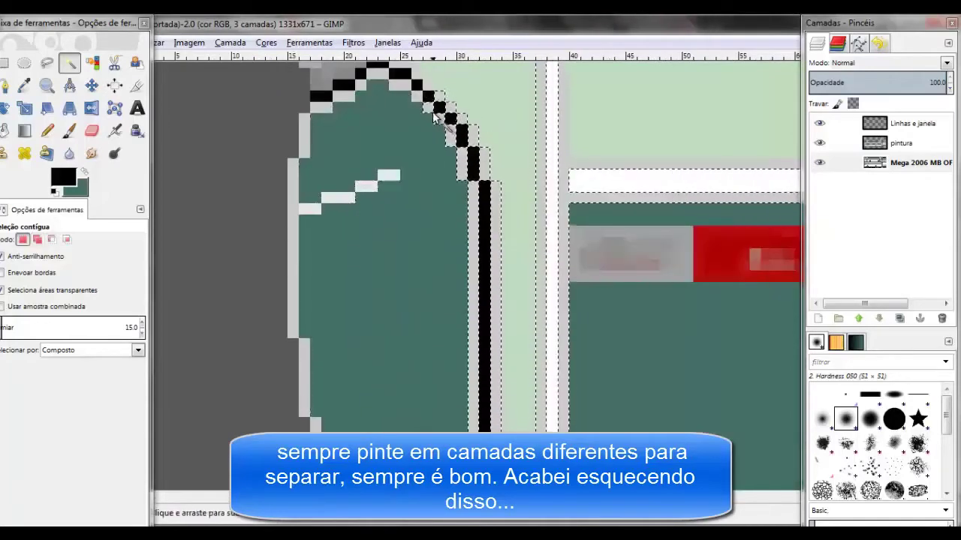
pyautogui.scroll(3, 388, 184)
pyautogui.click(388, 183)
pyautogui.click(418, 188)
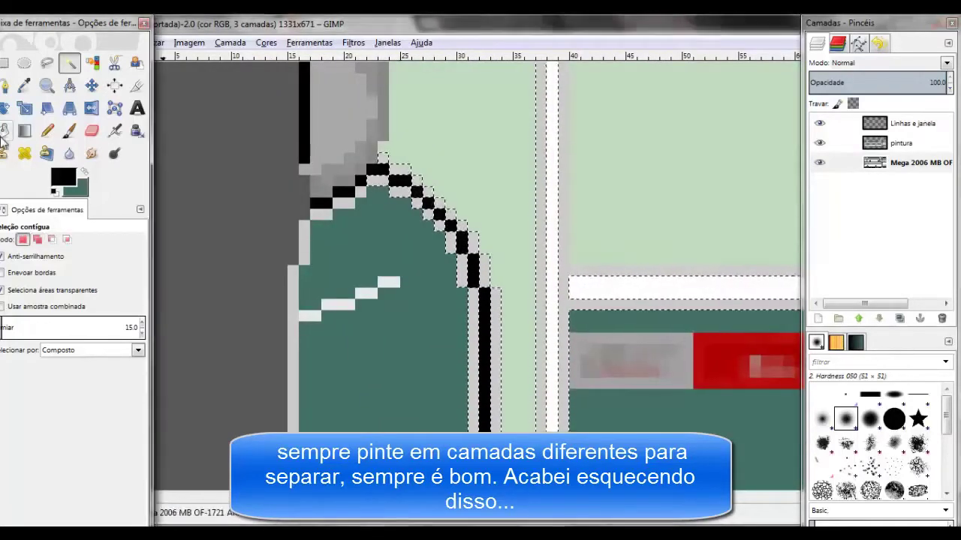
# Bucket-fill the selected panel with dark grey-green
pyautogui.hotkey('shift', 'b')
pyautogui.click(551, 315)
pyautogui.scroll(-4, 712, 391)
# Undo the grey-green fill with Editar > Desfazer from the canvas menu
pyautogui.scroll(-1, 712, 392)
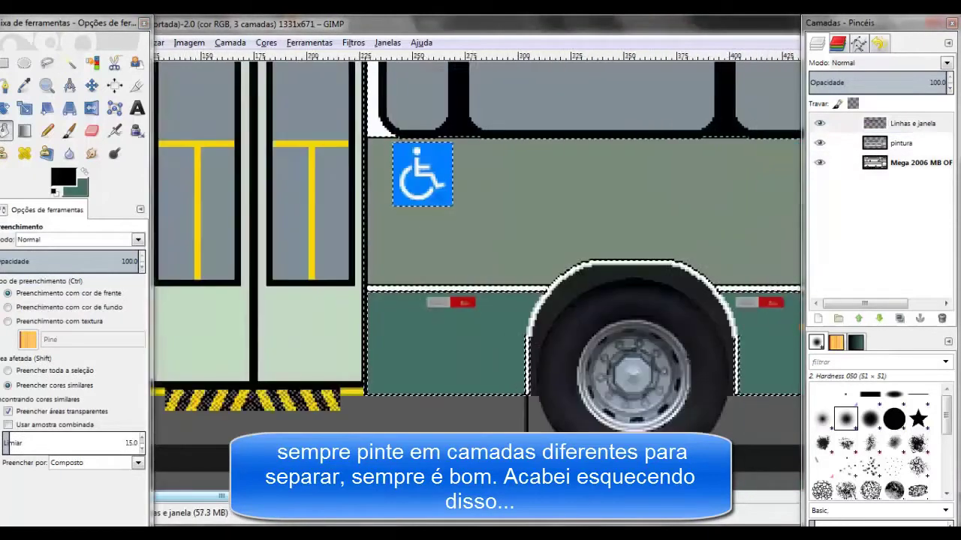
pyautogui.scroll(-2, 548, 253)
pyautogui.rightClick(514, 255)
pyautogui.moveTo(530, 275)
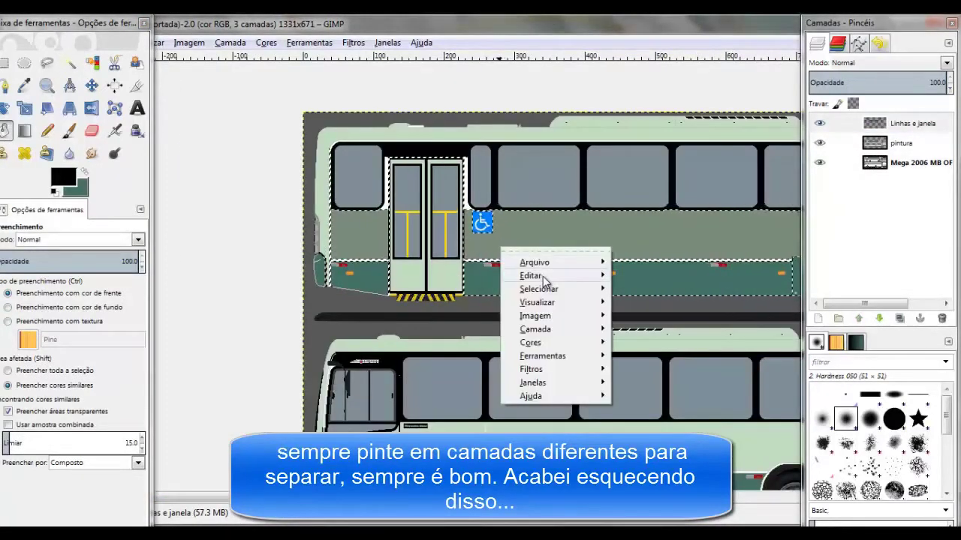
pyautogui.click(645, 278)
# Fuzzy-select the black outline pixels at the bus's front corner
pyautogui.rightClick(510, 330)
pyautogui.press('u')
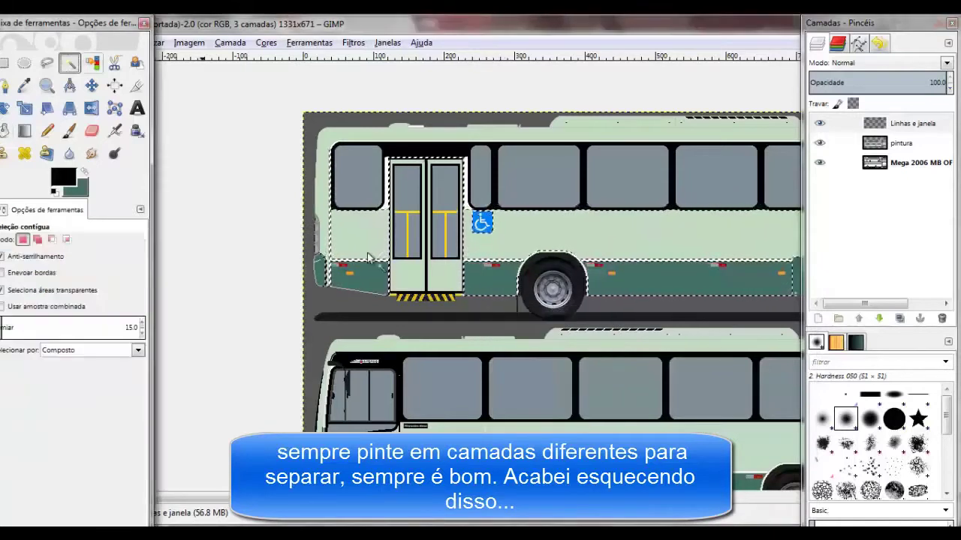
pyautogui.scroll(6, 308, 282)
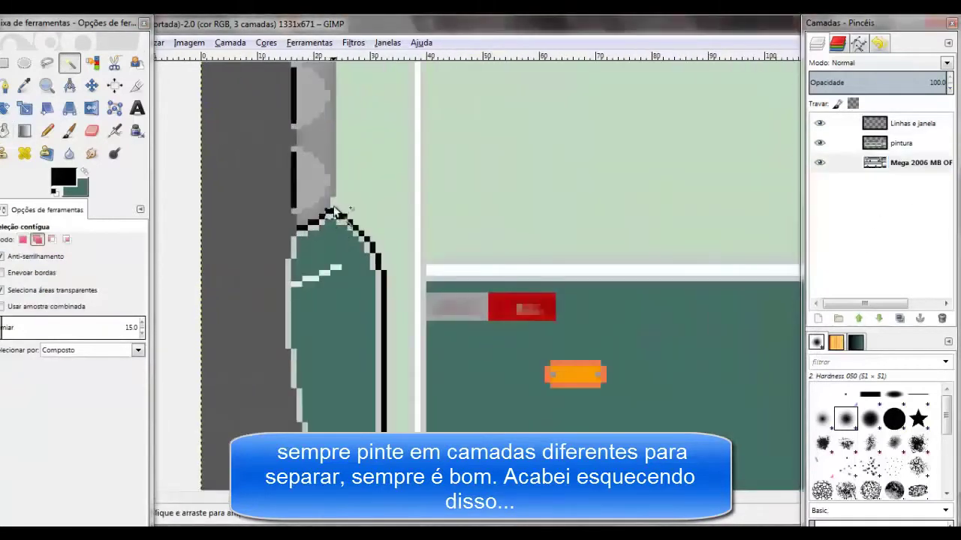
pyautogui.rightClick(418, 255)
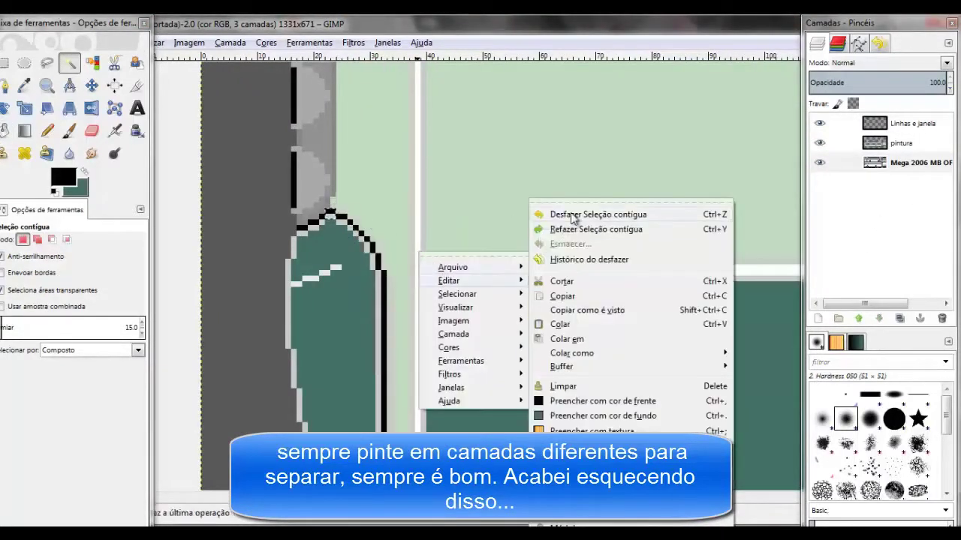
pyautogui.press('Escape')
pyautogui.keyDown('shift'); pyautogui.click(334, 214); pyautogui.keyUp('shift')
pyautogui.scroll(3, 337, 201)
pyautogui.click(6, 130)
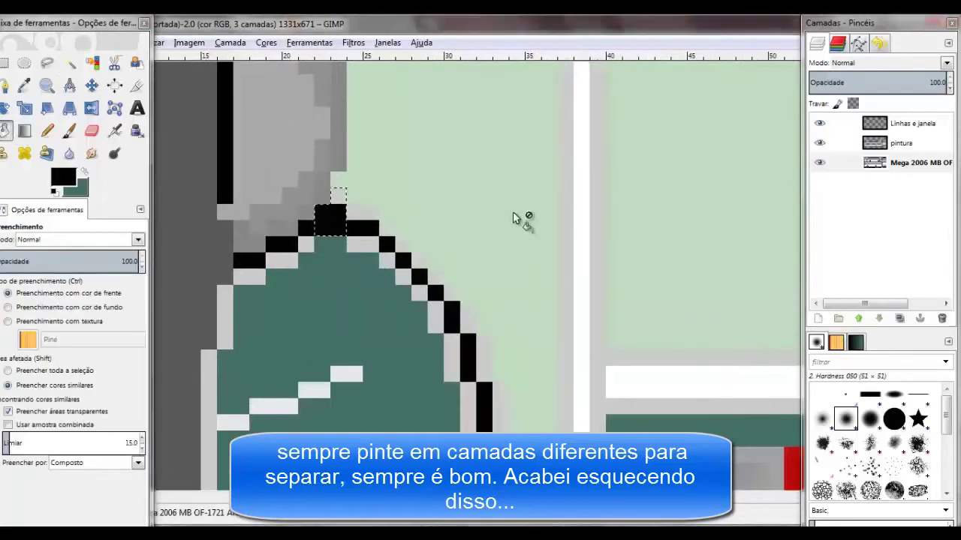
pyautogui.scroll(-8, 521, 218)
pyautogui.scroll(4, 173, 216)
pyautogui.scroll(4, 173, 216)
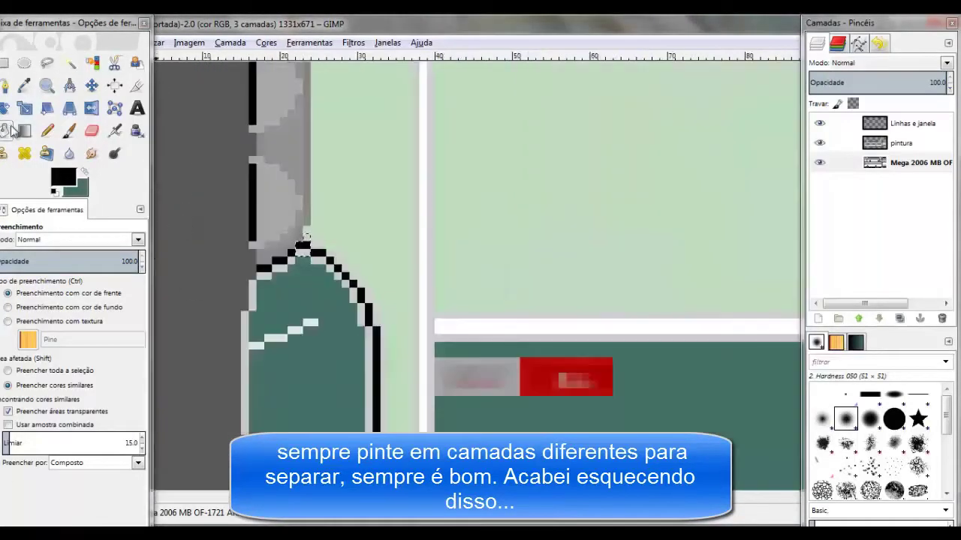
pyautogui.click(70, 63)
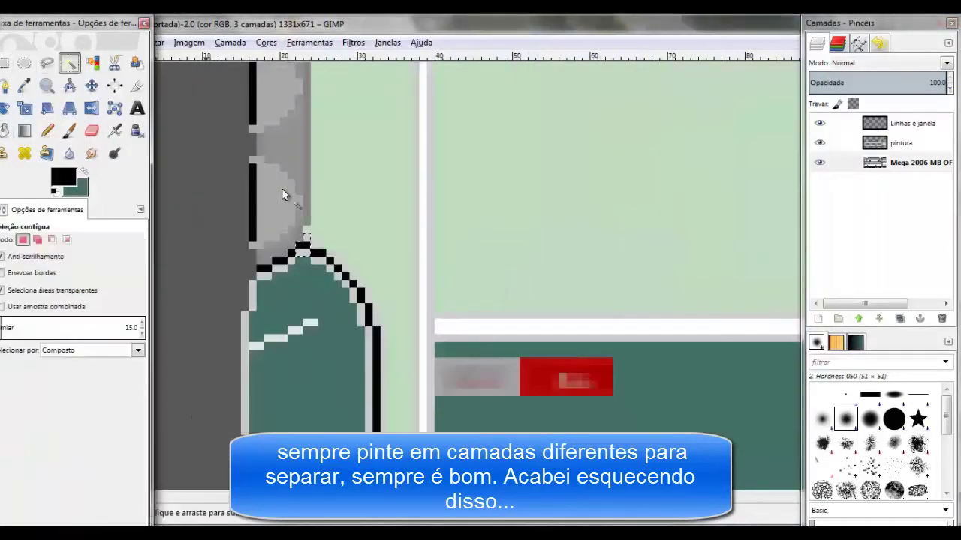
pyautogui.click(347, 280)
# Make the Linhas e janela layer active and return to Fuzzy Select
pyautogui.rightClick(347, 279)
pyautogui.press('Escape')
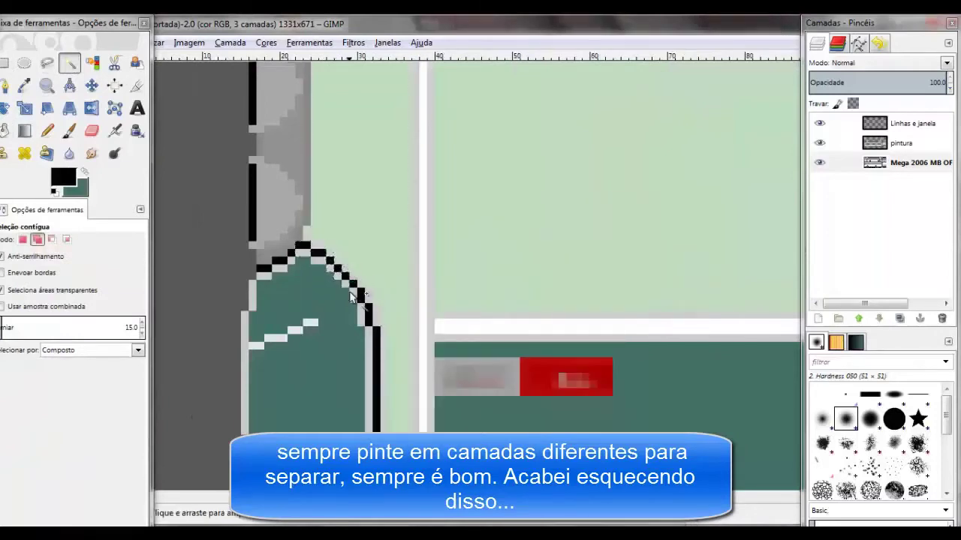
pyautogui.scroll(-2, 378, 344)
pyautogui.scroll(-3, 408, 268)
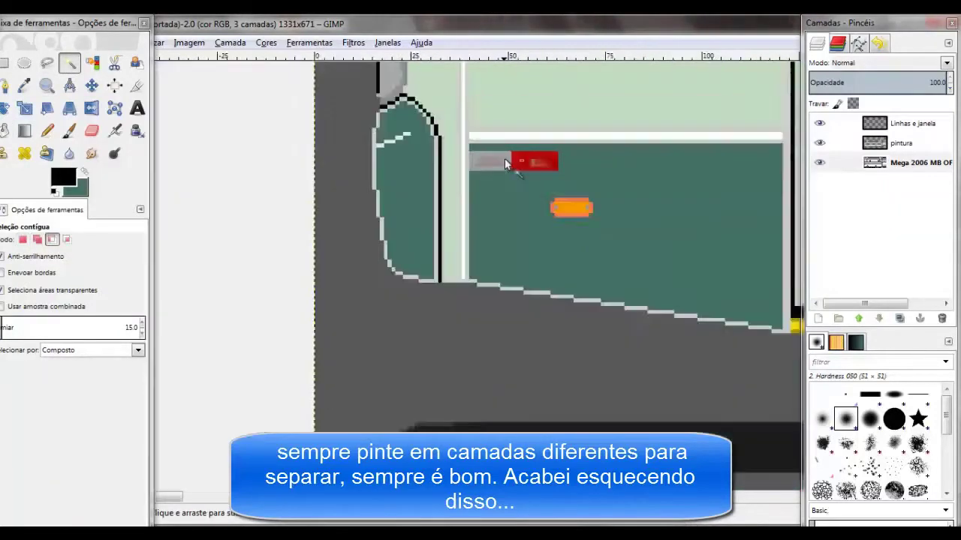
pyautogui.rightClick(593, 164)
pyautogui.press('Escape')
pyautogui.hotkey('shift', 'b')
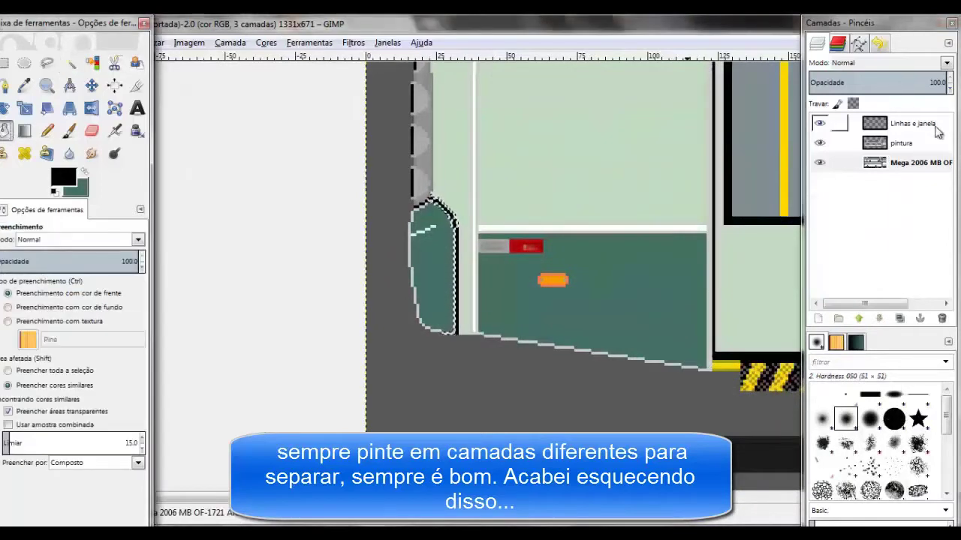
pyautogui.click(935, 126)
pyautogui.scroll(5, 519, 224)
pyautogui.scroll(-2, 547, 215)
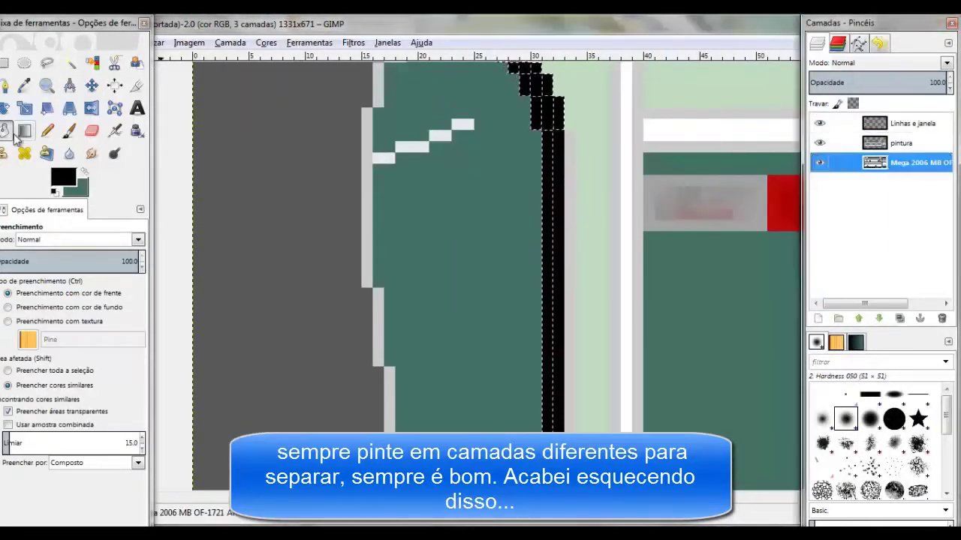
pyautogui.press('u')
pyautogui.scroll(-2, 630, 216)
pyautogui.scroll(-2, 498, 412)
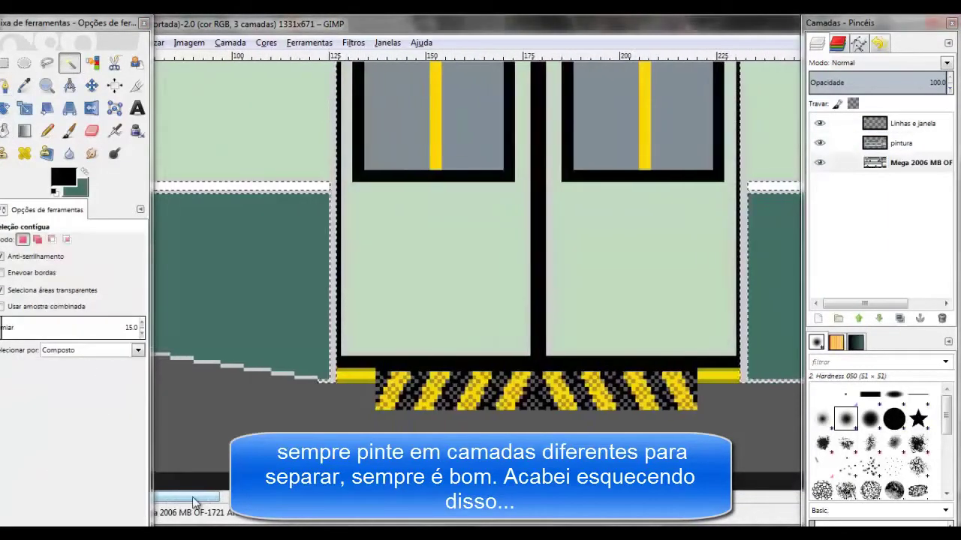
pyautogui.scroll(-1, 420, 405)
pyautogui.scroll(-2, 368, 398)
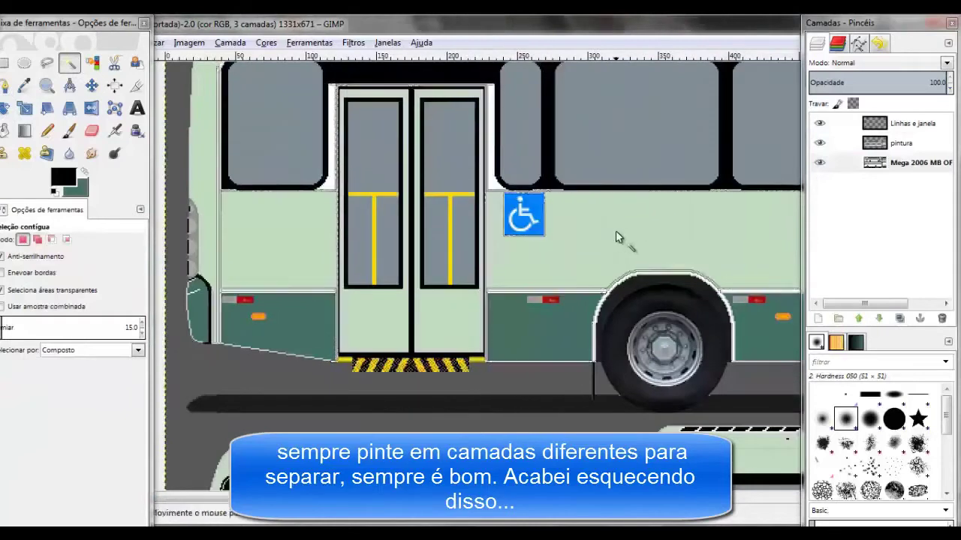
pyautogui.scroll(2, 554, 207)
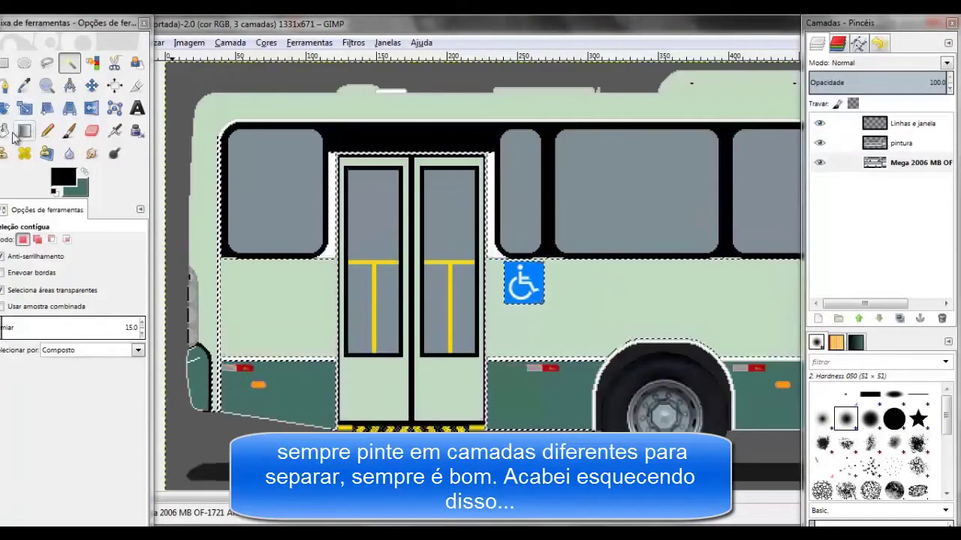
# Try a dark bucket fill on the pale-green body panel, then undo it
pyautogui.hotkey('shift', 'b')
pyautogui.click(525, 323)
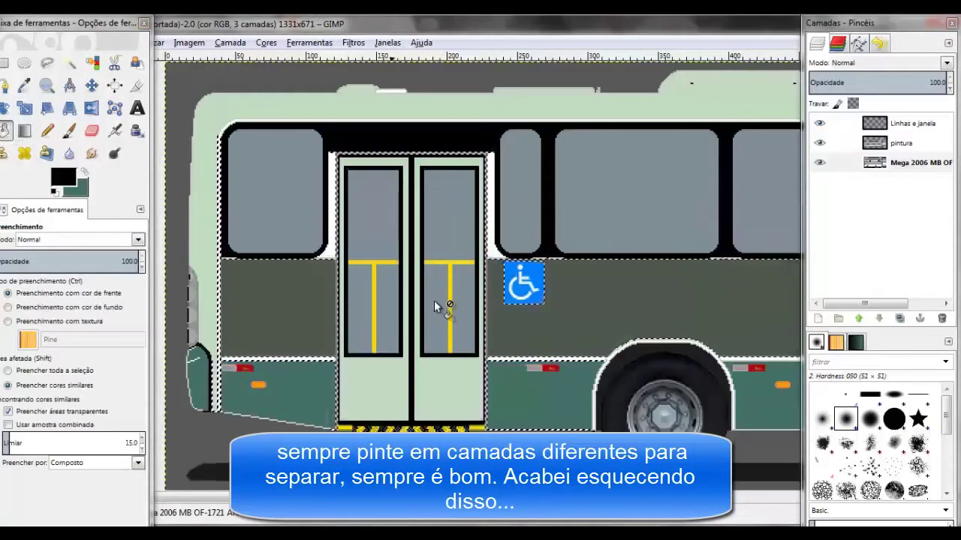
pyautogui.rightClick(466, 335)
pyautogui.click(634, 218)
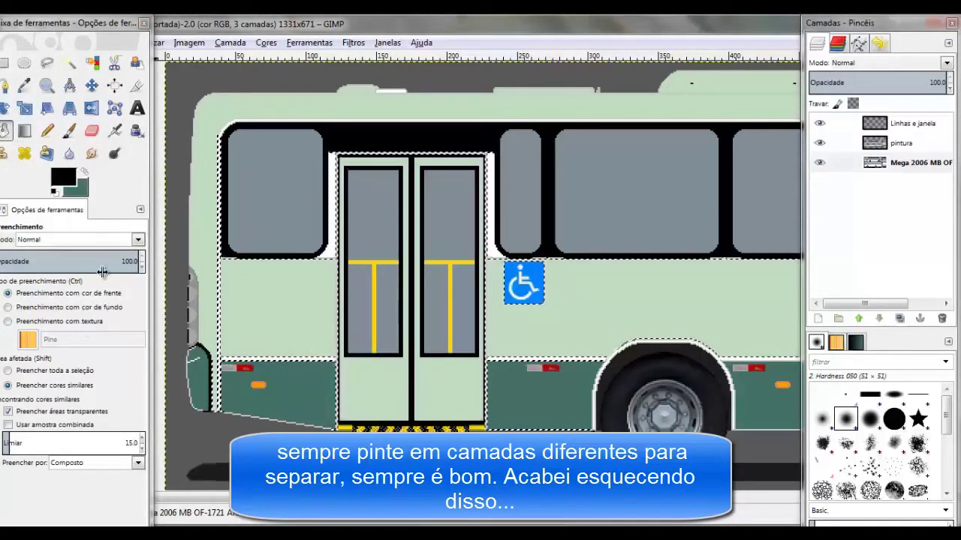
# Repeat the fill on the Linhas e janela layer, undo it, and deselect all
pyautogui.click(901, 129)
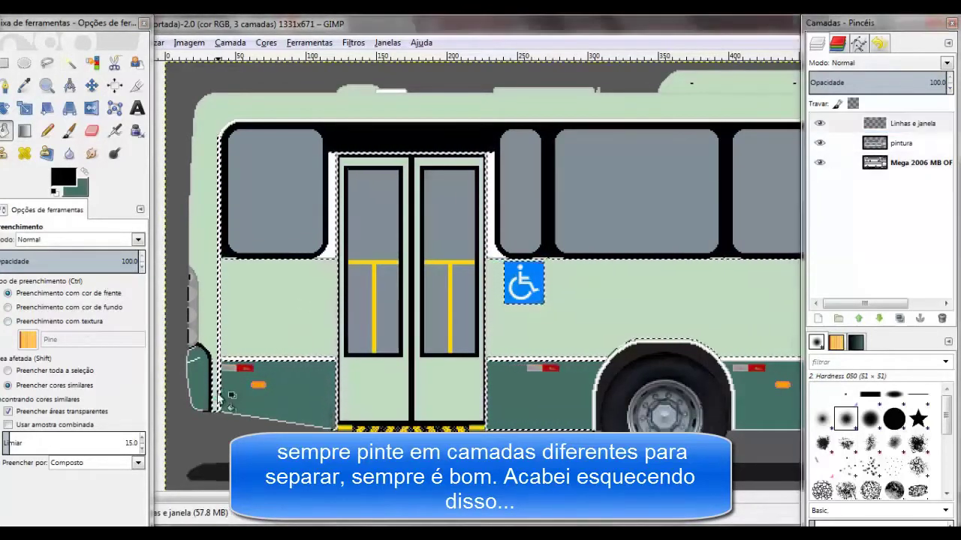
pyautogui.click(381, 306)
pyautogui.rightClick(383, 309)
pyautogui.click(634, 220)
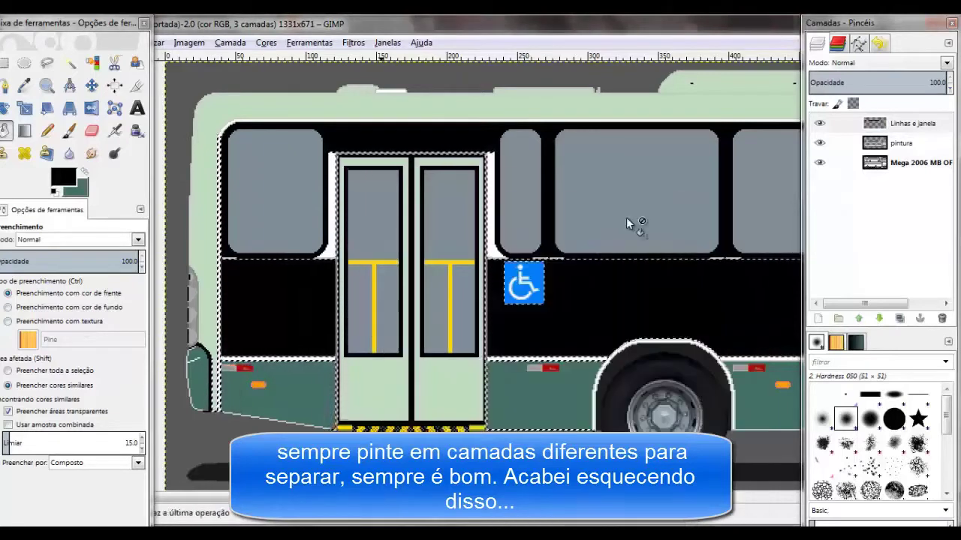
pyautogui.hscroll(2, 481, 263)
pyautogui.hotkey('ctrl', 'shift', 'a')
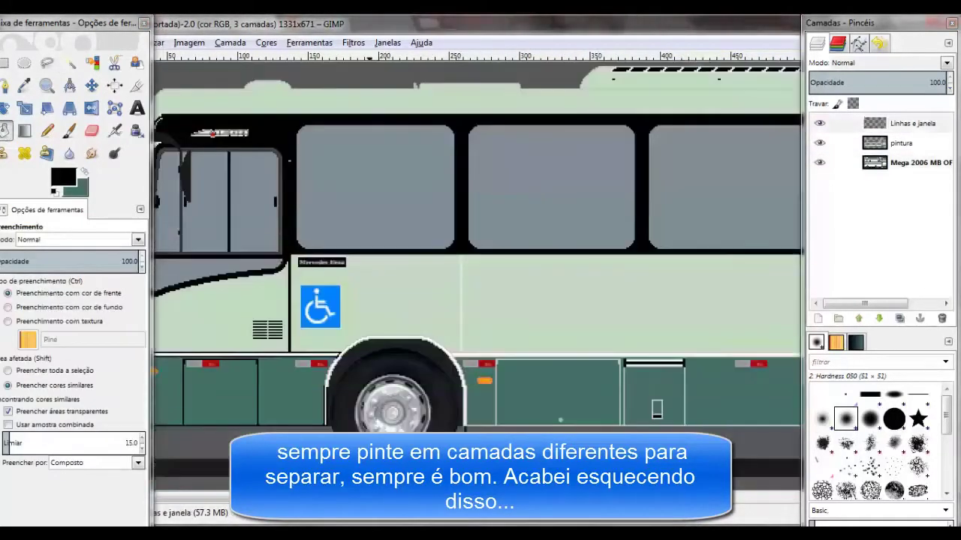
# Fuzzy-select the outline gap at the lower bus's rear corner and bucket-fill it black
pyautogui.moveTo(321, 523); pyautogui.dragTo(638, 497)
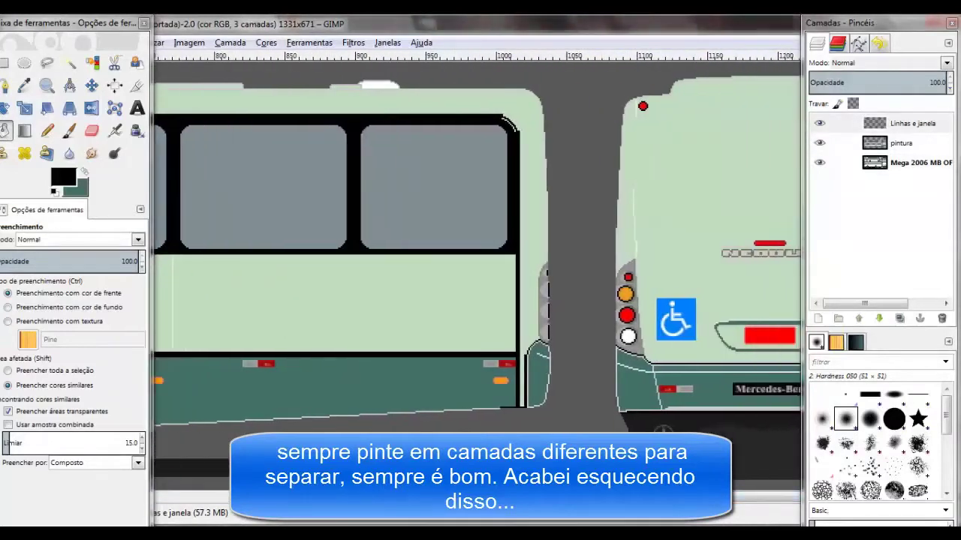
pyautogui.click(69, 63)
pyautogui.scroll(3, 517, 335)
pyautogui.scroll(1, 508, 311)
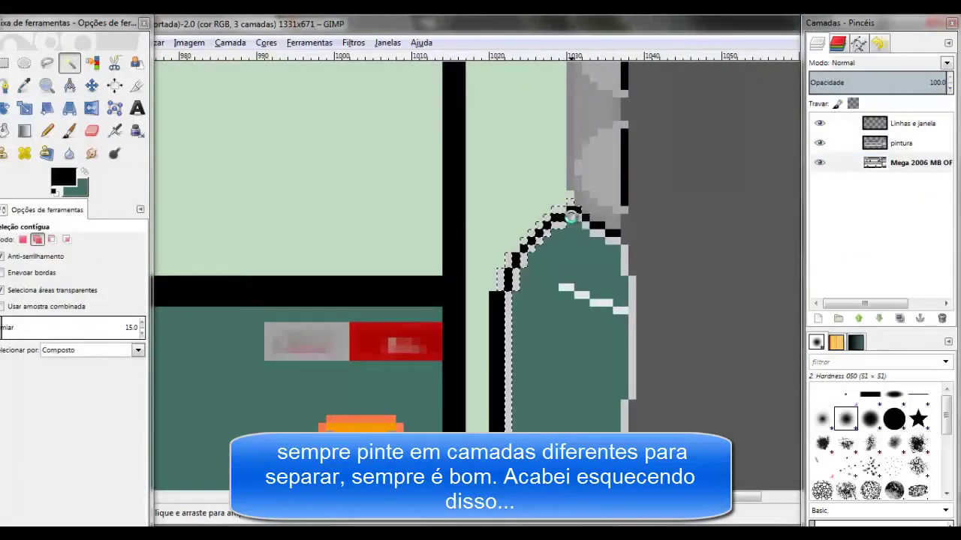
pyautogui.click(5, 131)
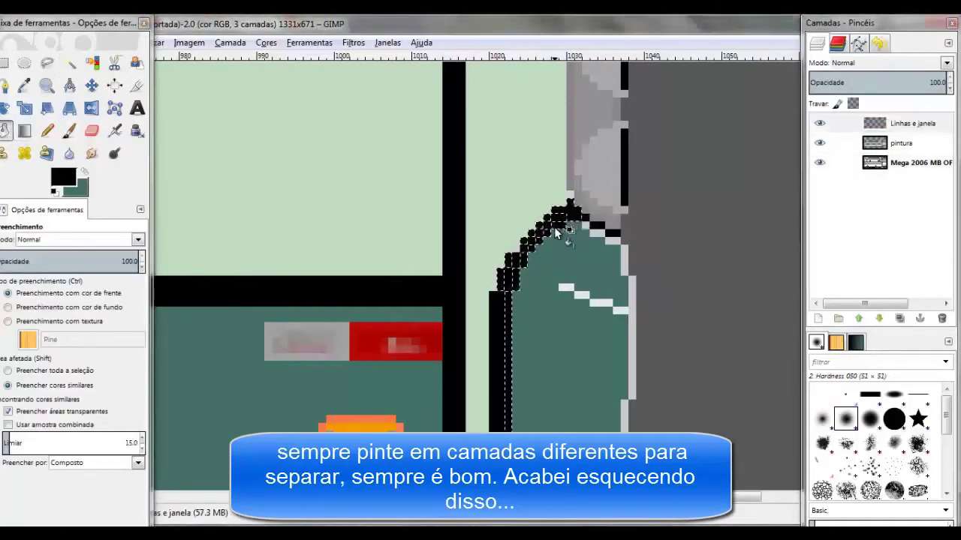
pyautogui.scroll(-3, 555, 235)
pyautogui.scroll(-2, 555, 234)
pyautogui.scroll(-1, 555, 234)
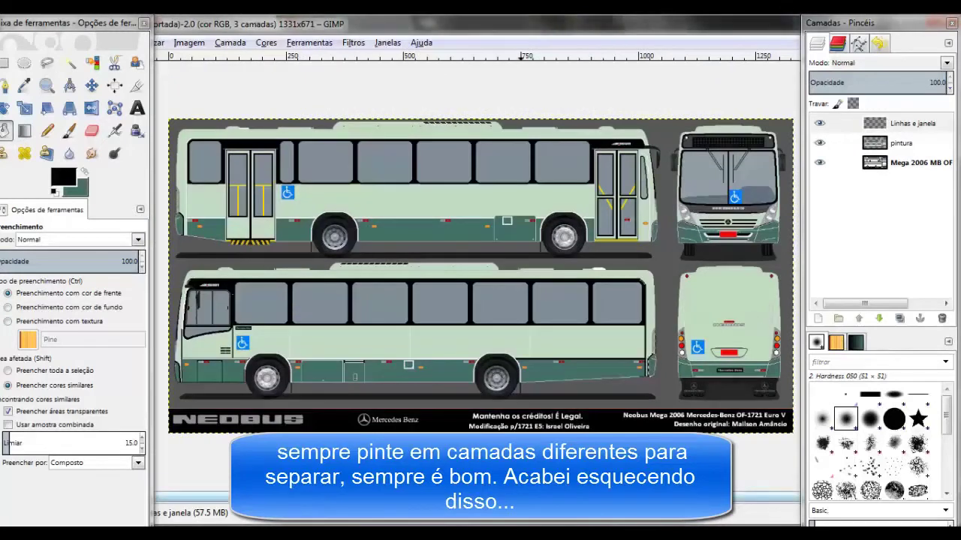
pyautogui.scroll(2, 732, 336)
pyautogui.scroll(3, 721, 300)
# Fuzzy-select the thin strip beside the red marker light on the bus rear
pyautogui.press('u')
pyautogui.scroll(1, 676, 135)
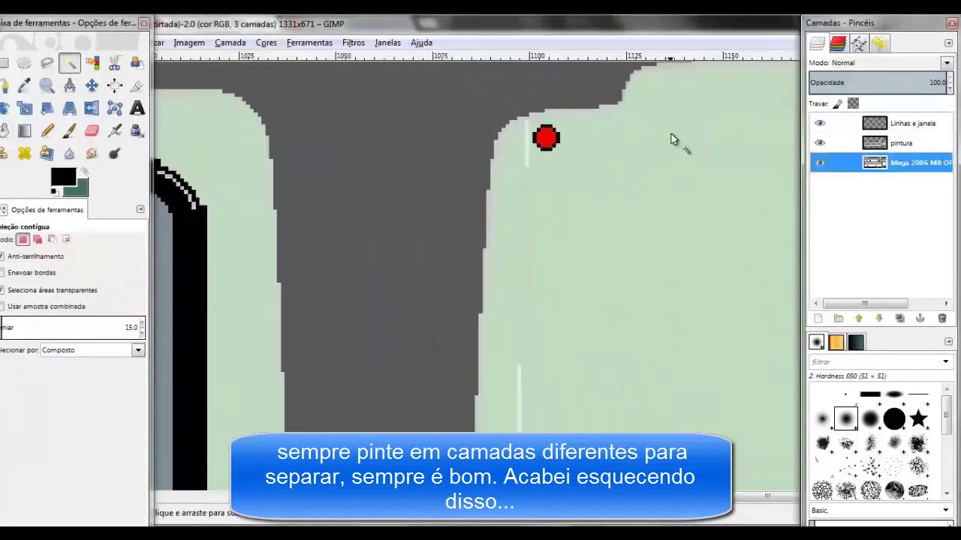
pyautogui.scroll(2, 671, 133)
pyautogui.click(675, 174)
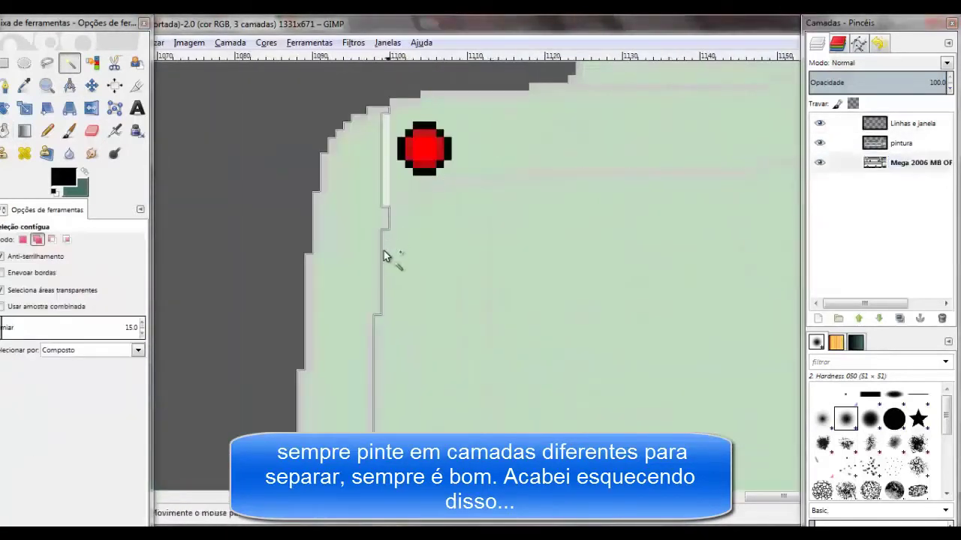
pyautogui.rightClick(422, 254)
pyautogui.click(393, 208)
pyautogui.rightClick(444, 245)
pyautogui.click(394, 231)
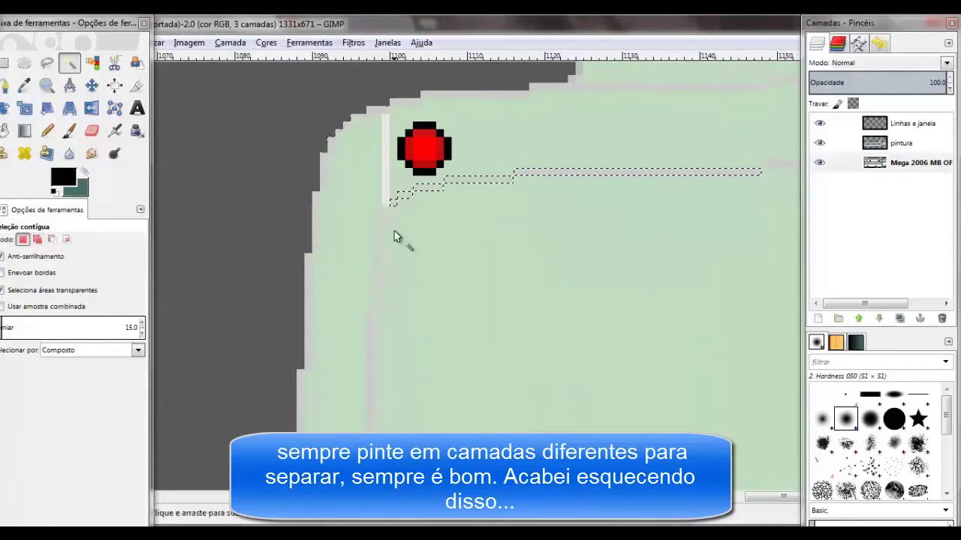
pyautogui.rightClick(434, 234)
pyautogui.click(189, 172)
pyautogui.rightClick(470, 251)
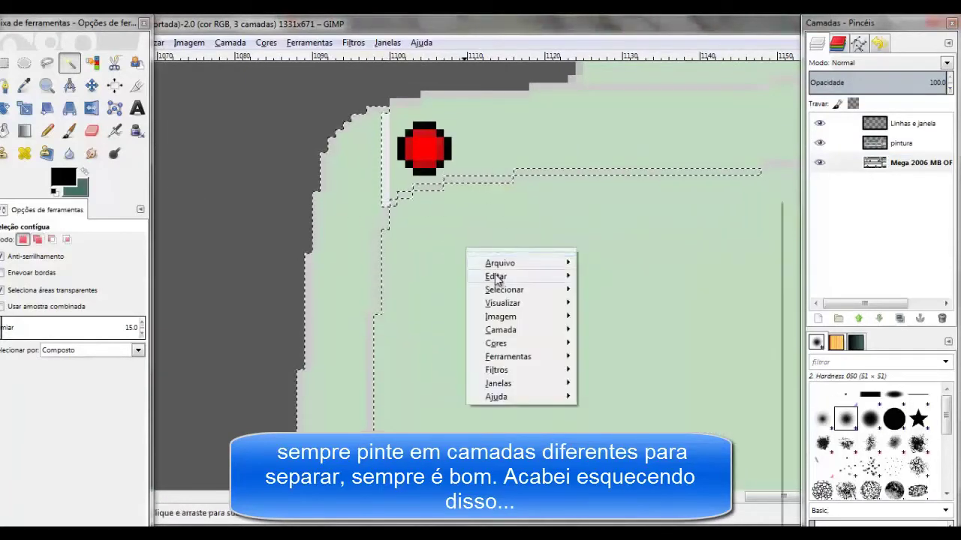
pyautogui.click(111, 111)
# Bucket-fill the strip beside the red light with black
pyautogui.click(5, 131)
pyautogui.click(708, 173)
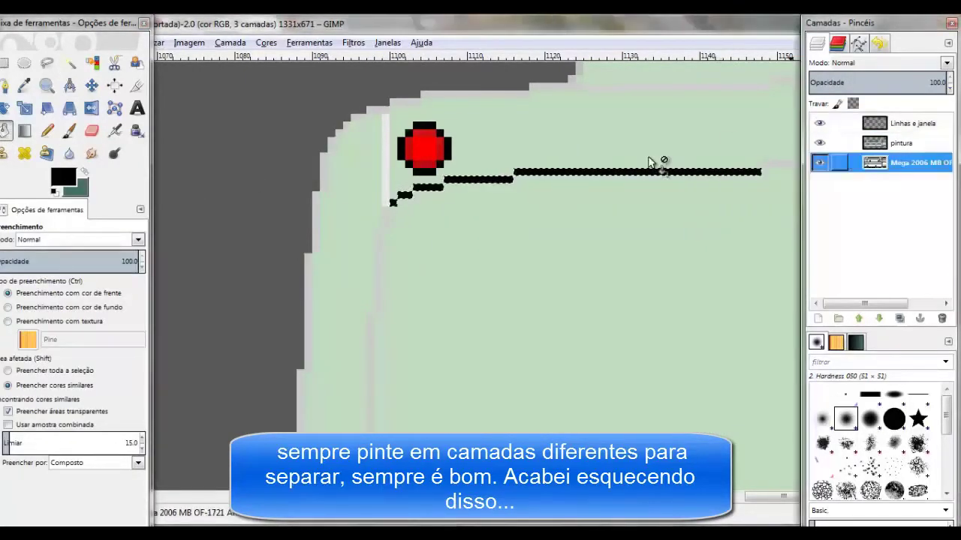
pyautogui.press('u')
# Open the Brightness-Contrast adjustment for the selected rear lights
pyautogui.scroll(-5, 385, 218)
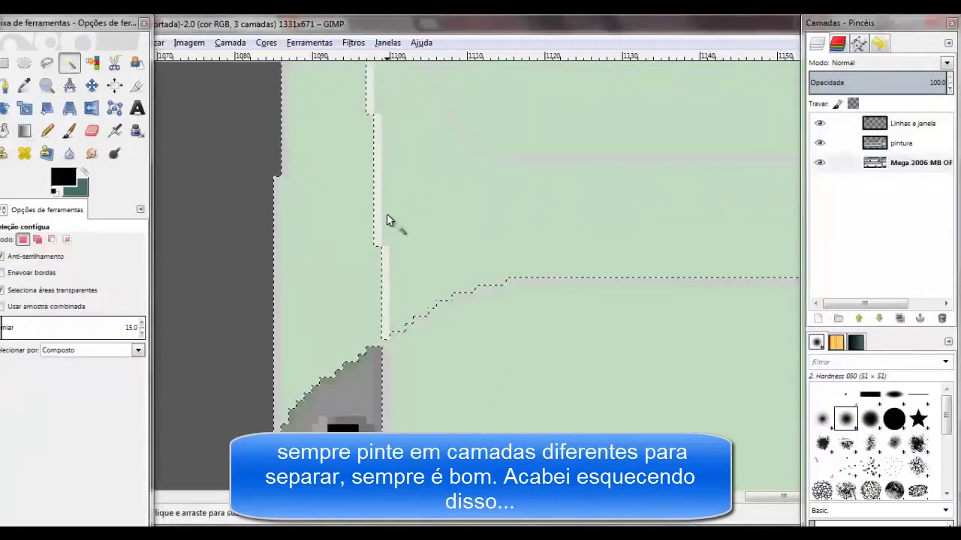
pyautogui.scroll(-10, 384, 300)
pyautogui.keyDown('ctrl'); pyautogui.scroll(-2, 383, 387); pyautogui.keyUp('ctrl')
pyautogui.keyDown('ctrl'); pyautogui.scroll(-4, 352, 360); pyautogui.keyUp('ctrl')
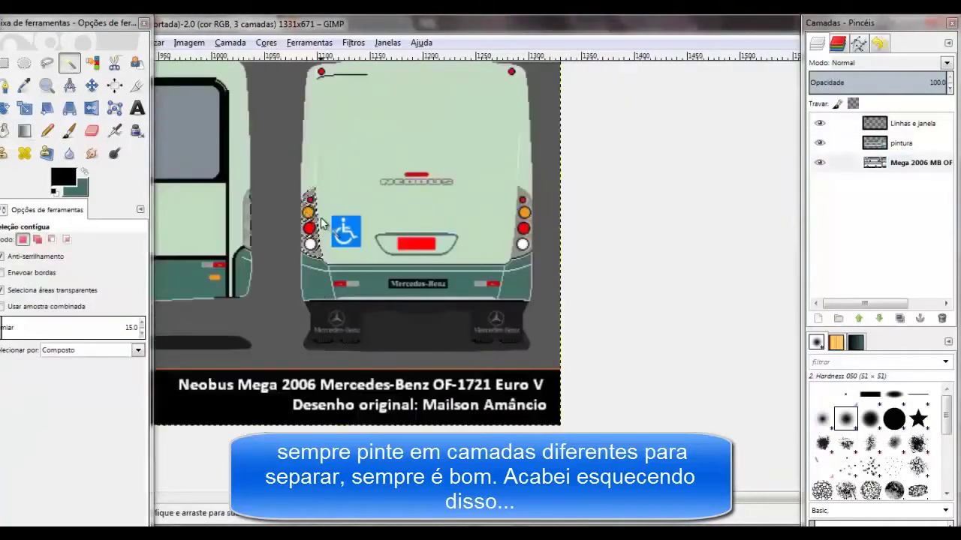
pyautogui.keyDown('ctrl'); pyautogui.scroll(1, 430, 180); pyautogui.keyUp('ctrl')
pyautogui.keyDown('ctrl'); pyautogui.scroll(1, 429, 180); pyautogui.keyUp('ctrl')
pyautogui.hscroll(-5, 676, 255)
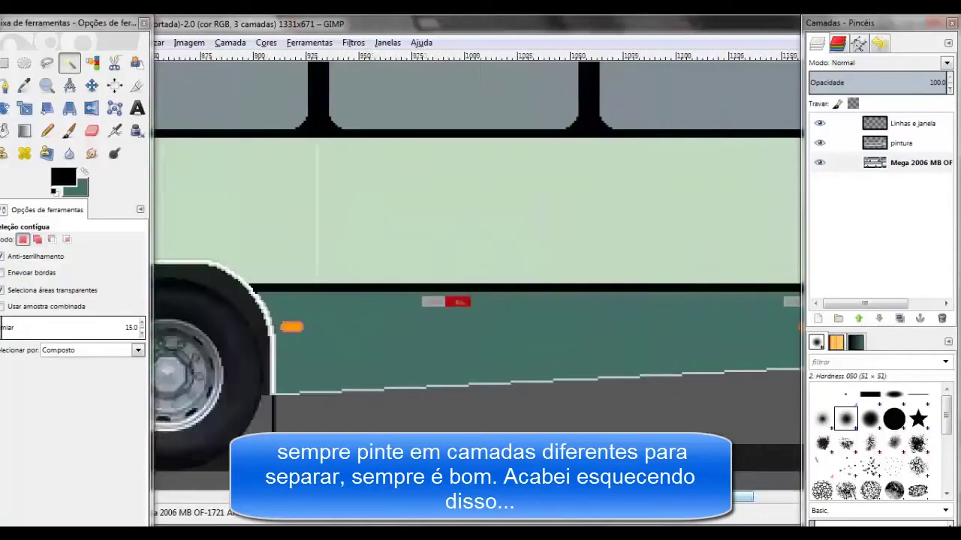
pyautogui.hscroll(-5, 685, 260)
pyautogui.hscroll(5, 685, 260)
pyautogui.hscroll(3, 450, 188)
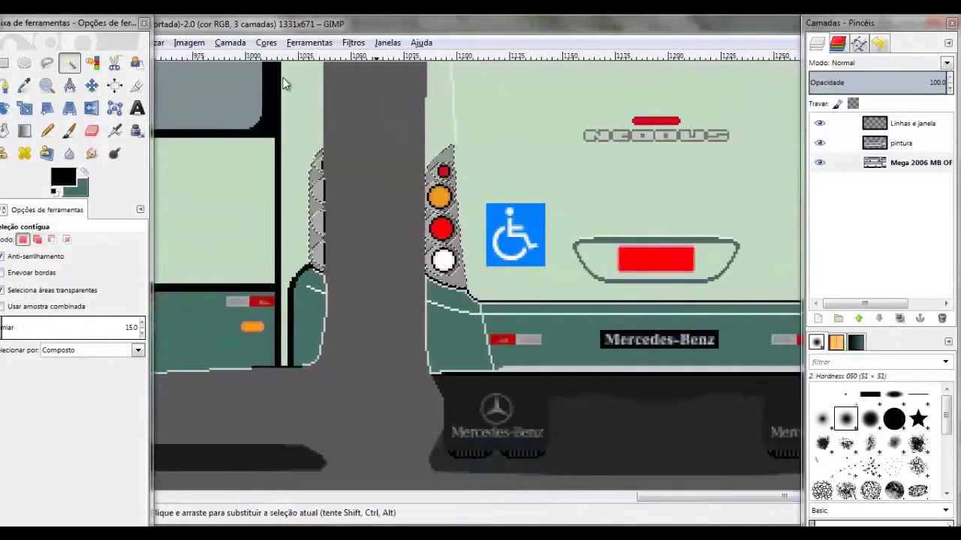
pyautogui.click(266, 42)
pyautogui.click(309, 110)
# Apply brightness 60 and contrast -58 to the rear lights
pyautogui.moveTo(219, 101)
pyautogui.mouseDown()
pyautogui.moveTo(236, 100)
pyautogui.moveTo(193, 122)
pyautogui.moveTo(258, 100)
pyautogui.mouseUp()
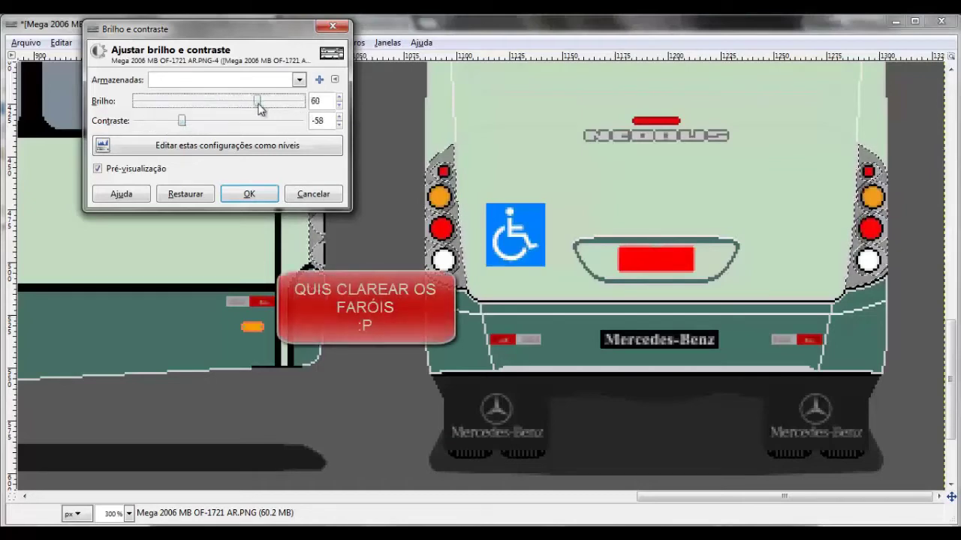
pyautogui.click(249, 194)
pyautogui.scroll(-3, 710, 243)
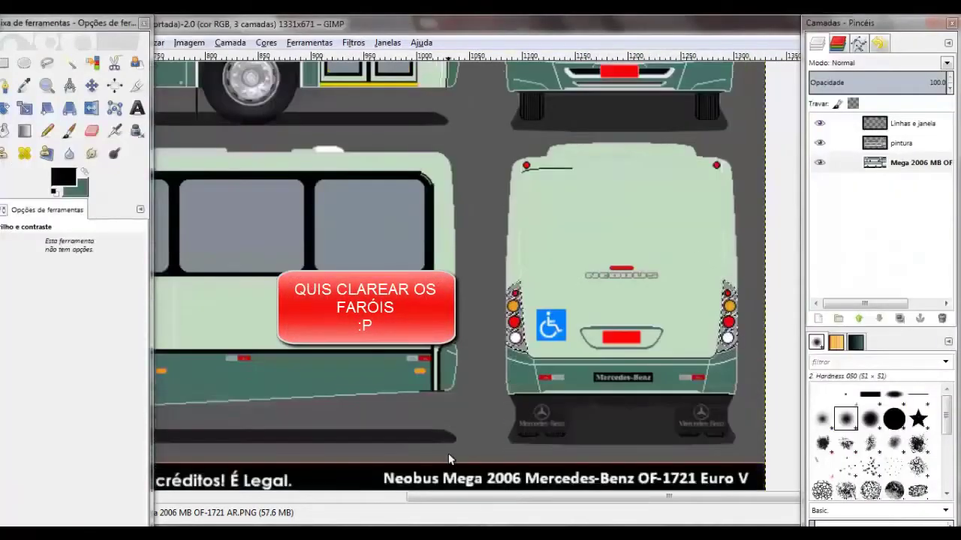
# Fuzzy-select the side-view light housings, adding each shape to the selection
pyautogui.press('u')
pyautogui.scroll(4, 465, 308)
pyautogui.keyDown('shift'); pyautogui.click(459, 204); pyautogui.keyUp('shift')
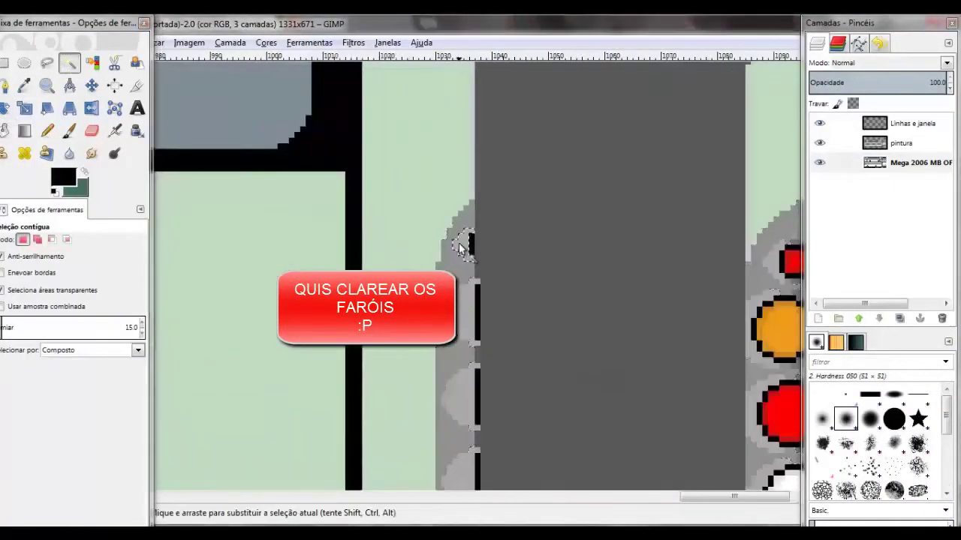
pyautogui.keyDown('shift'); pyautogui.click(462, 137); pyautogui.keyUp('shift')
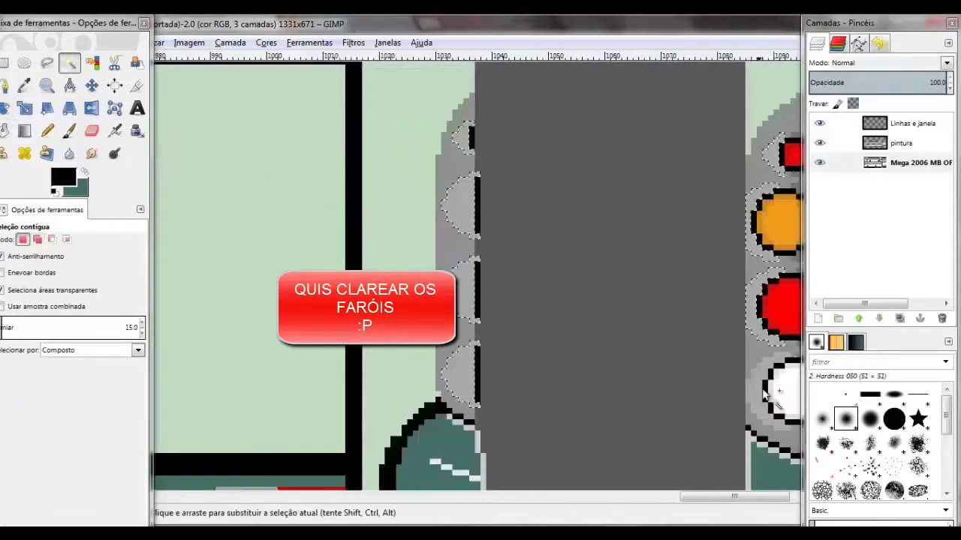
pyautogui.hscroll(10, 695, 499)
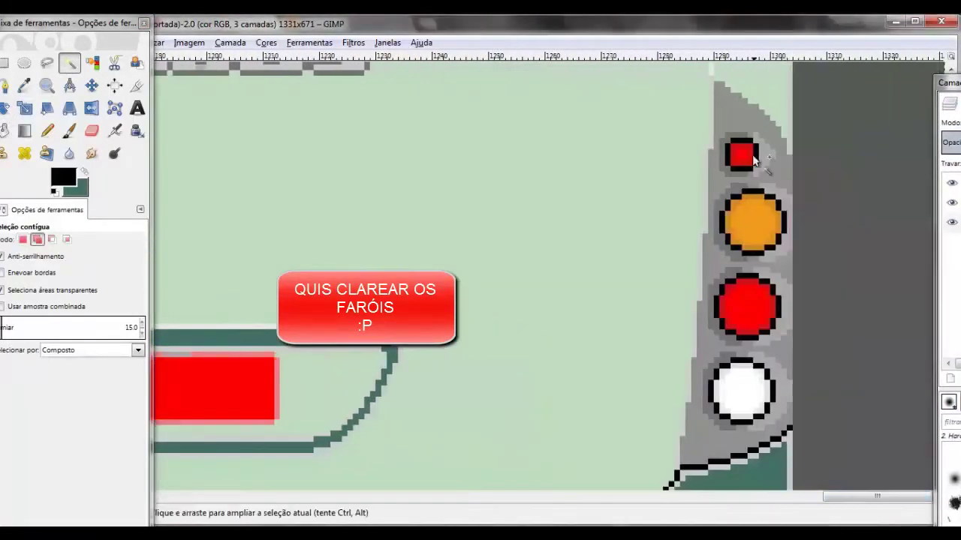
pyautogui.scroll(-3, 534, 250)
pyautogui.scroll(-3, 543, 261)
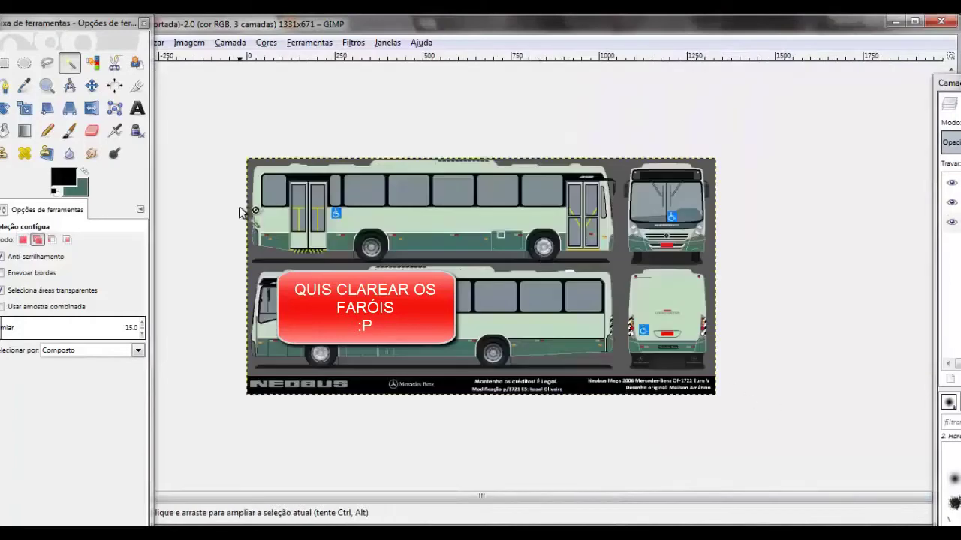
pyautogui.scroll(2, 247, 210)
pyautogui.scroll(5, 157, 200)
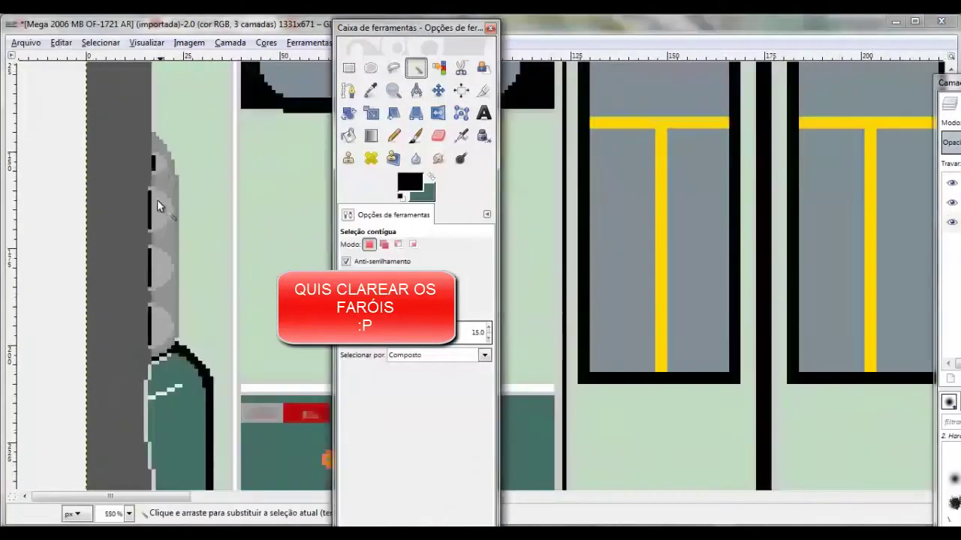
# Brighten the selected side lights by 50 and zoom out to the whole template
pyautogui.click(266, 42)
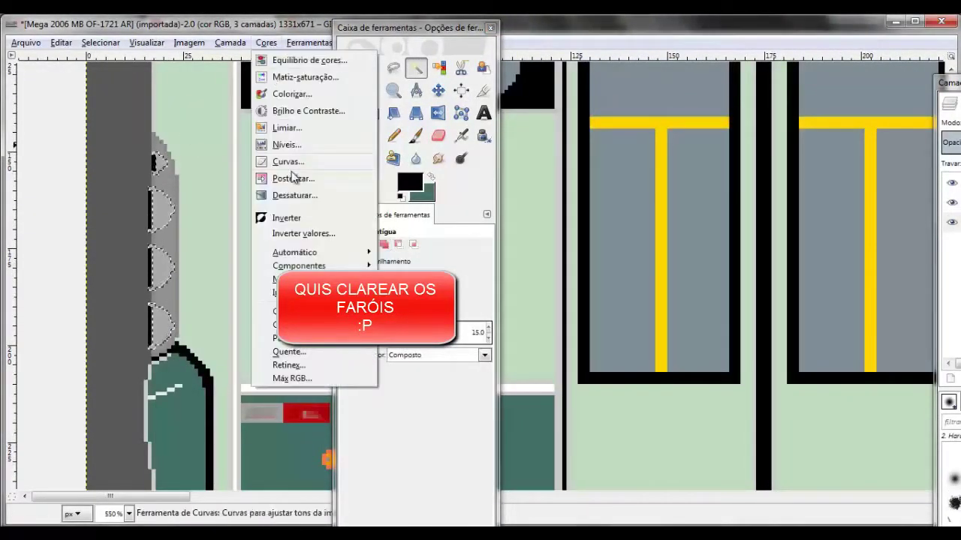
pyautogui.click(288, 112)
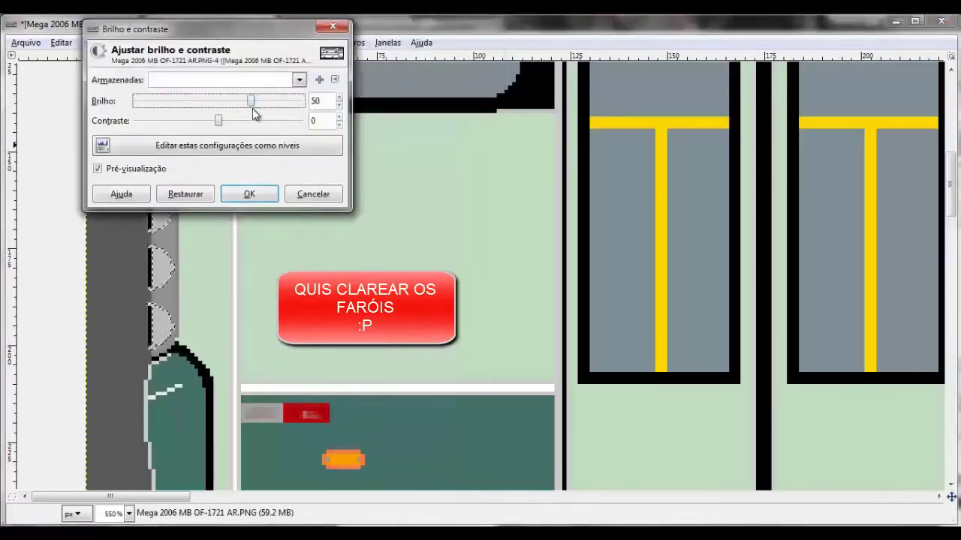
pyautogui.click(240, 194)
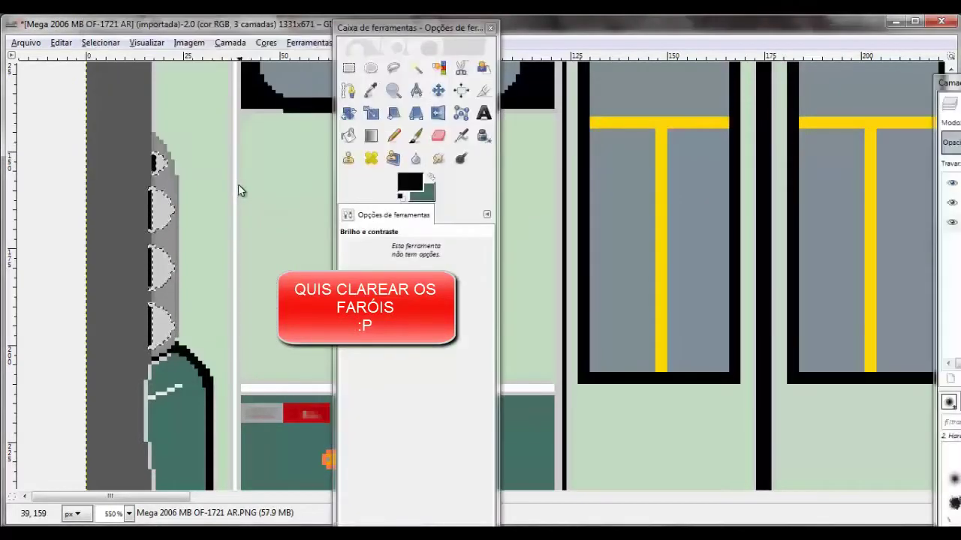
pyautogui.press('1')
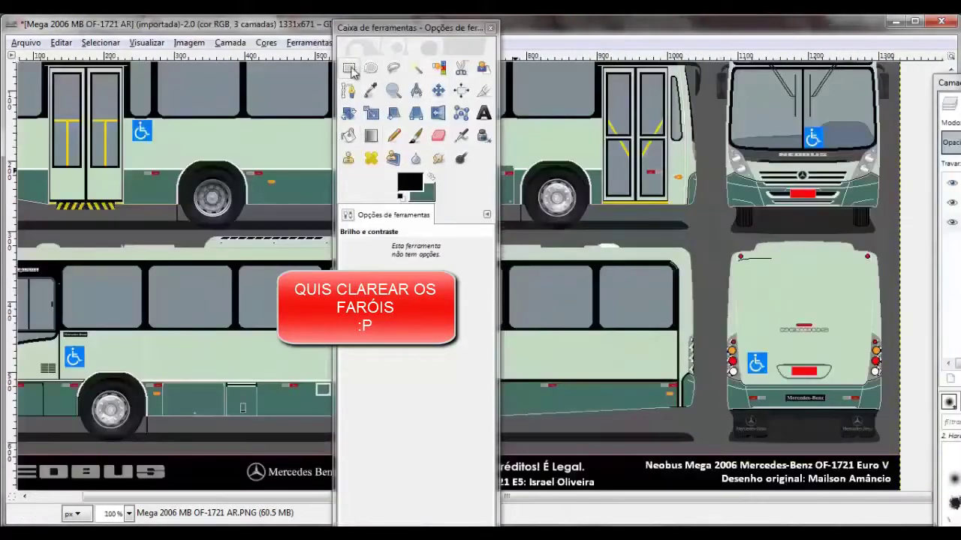
pyautogui.click(349, 68)
# Create a new layer named VIDROS at the top of the layer stack
pyautogui.hscroll(-3, 154, 497)
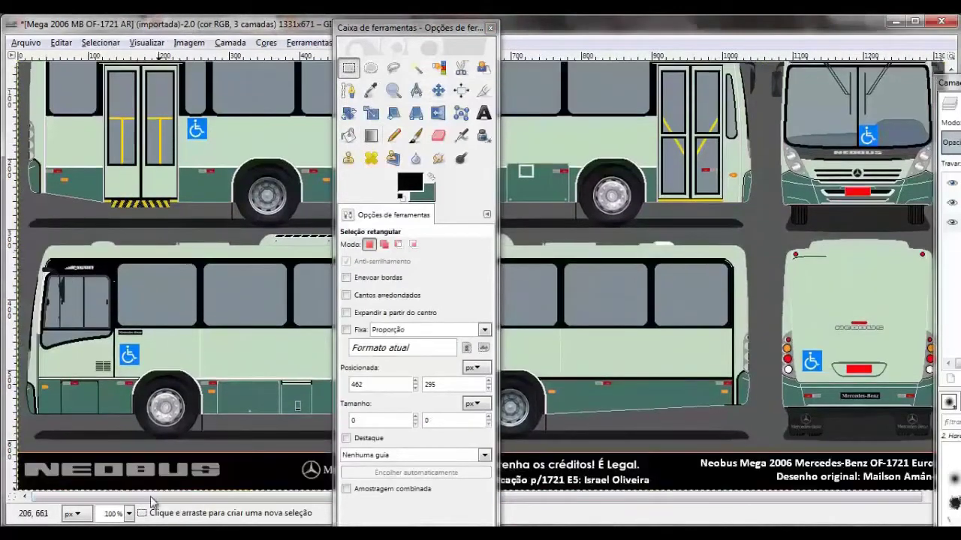
pyautogui.scroll(2, 263, 375)
pyautogui.hotkey('ctrl', 'l')
pyautogui.hotkey('shift', 'ctrl', 'n')
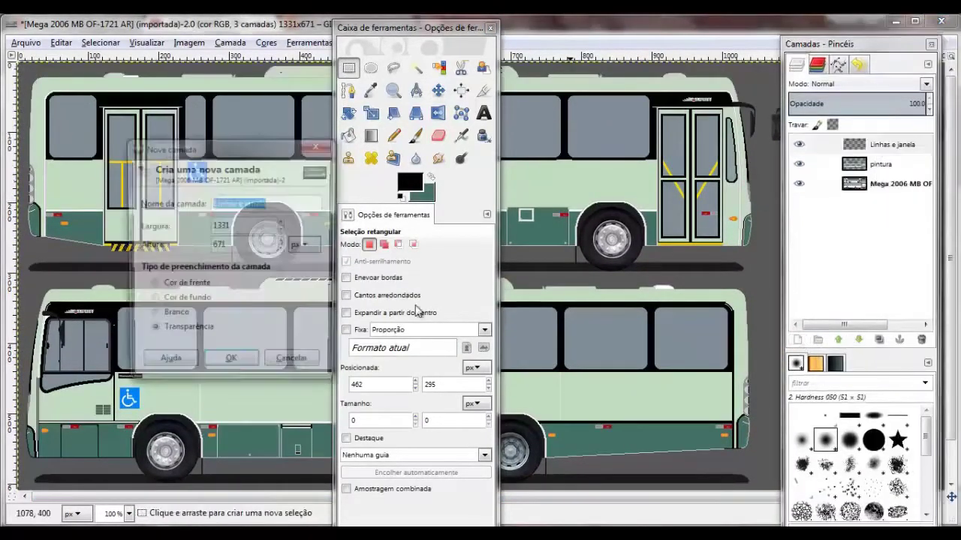
pyautogui.write('VIDROS')
pyautogui.click(233, 358)
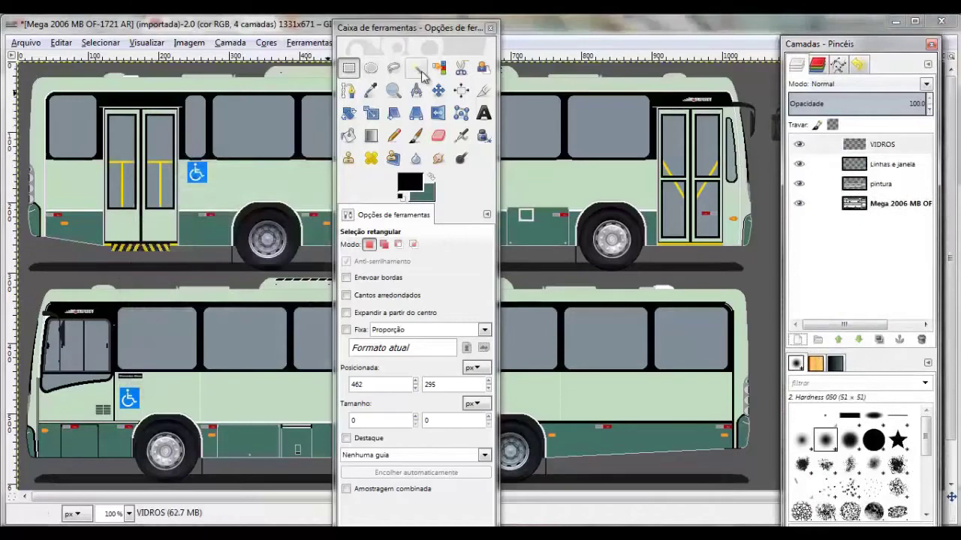
# Fuzzy-select the three upper-bus windows plus five lower-bus windows into one selection
pyautogui.click(416, 68)
pyautogui.click(75, 114)
pyautogui.keyDown('shift'); pyautogui.click(196, 128); pyautogui.keyUp('shift')
pyautogui.keyDown('shift'); pyautogui.click(246, 119); pyautogui.keyUp('shift')
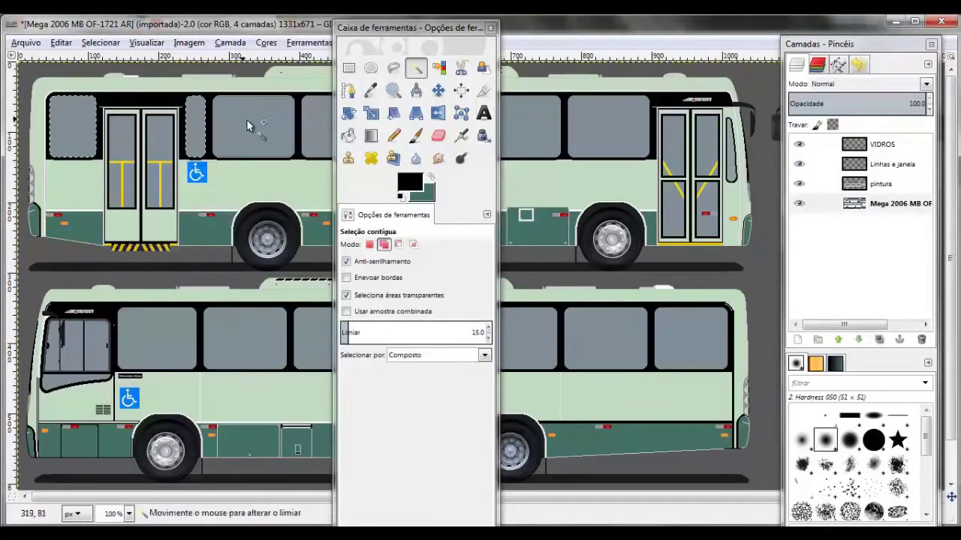
pyautogui.moveTo(413, 27); pyautogui.dragTo(807, 27)
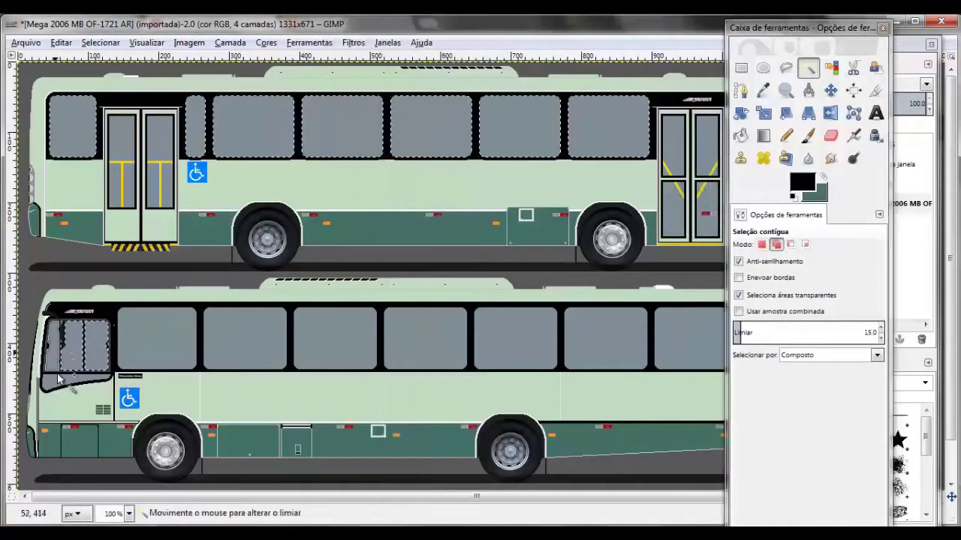
pyautogui.keyDown('shift'); pyautogui.click(157, 339); pyautogui.keyUp('shift')
pyautogui.keyDown('shift'); pyautogui.click(244, 340); pyautogui.keyUp('shift')
pyautogui.keyDown('shift'); pyautogui.click(335, 339); pyautogui.keyUp('shift')
pyautogui.keyDown('shift'); pyautogui.click(425, 340); pyautogui.keyUp('shift')
pyautogui.keyDown('shift'); pyautogui.click(515, 340); pyautogui.keyUp('shift')
# Switch to the Gradient tool and bring up the list of gradients
pyautogui.hscroll(1, 680, 358)
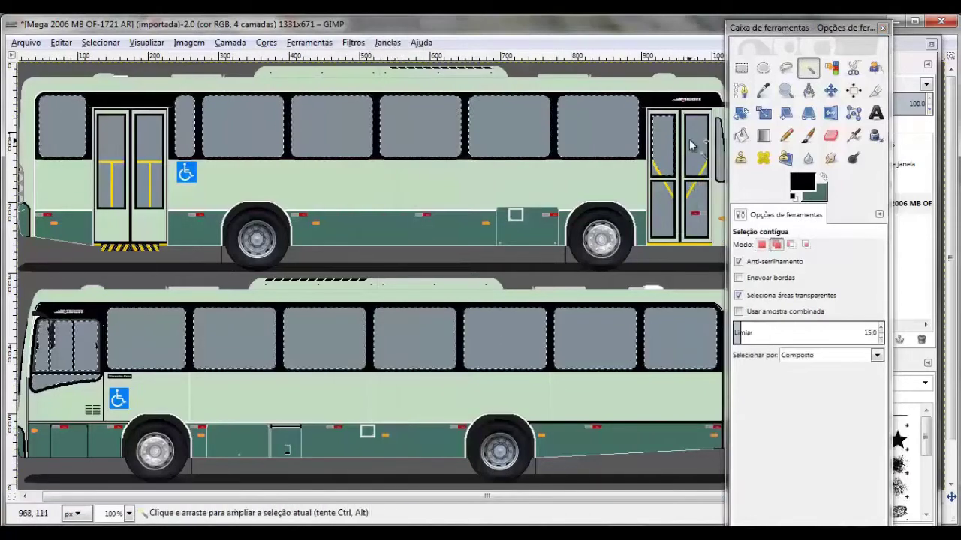
pyautogui.scroll(3, 664, 215)
pyautogui.scroll(-4, 639, 188)
pyautogui.scroll(-1, 511, 160)
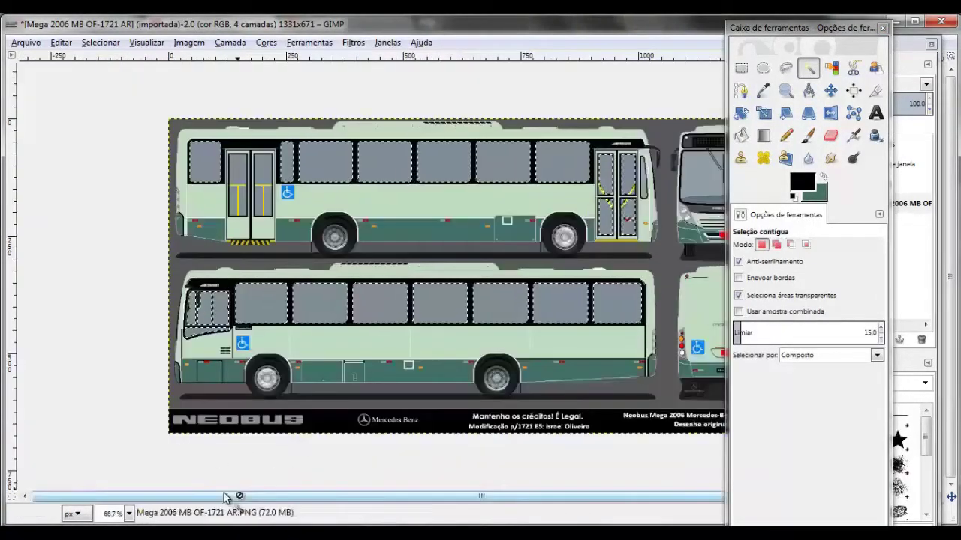
pyautogui.scroll(2, 258, 255)
pyautogui.scroll(-1, 257, 255)
pyautogui.click(763, 135)
pyautogui.click(752, 294)
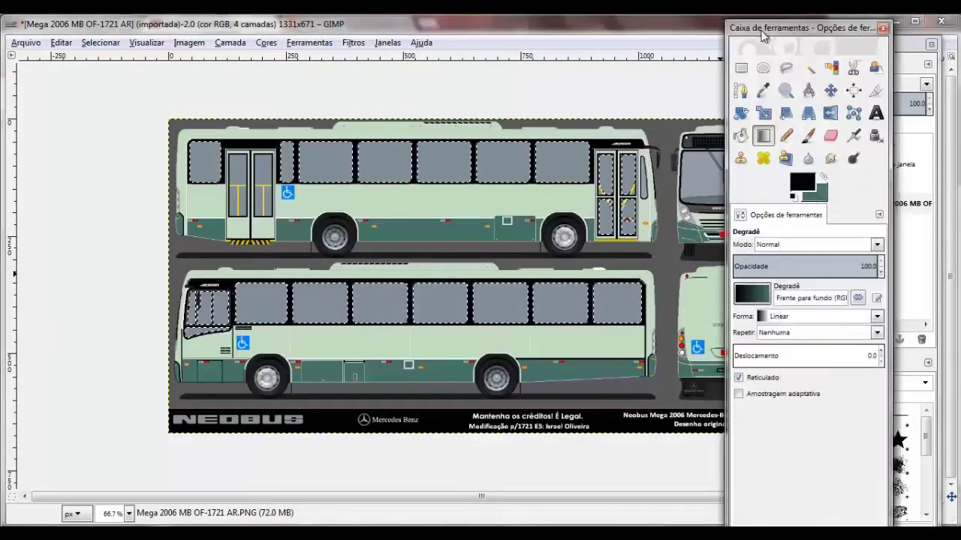
# Set the background colour to an orange-brown for the window gradient
pyautogui.click(817, 196)
pyautogui.moveTo(729, 274)
pyautogui.mouseDown()
pyautogui.moveTo(713, 266)
pyautogui.moveTo(691, 297)
pyautogui.mouseUp()
pyautogui.click(821, 381)
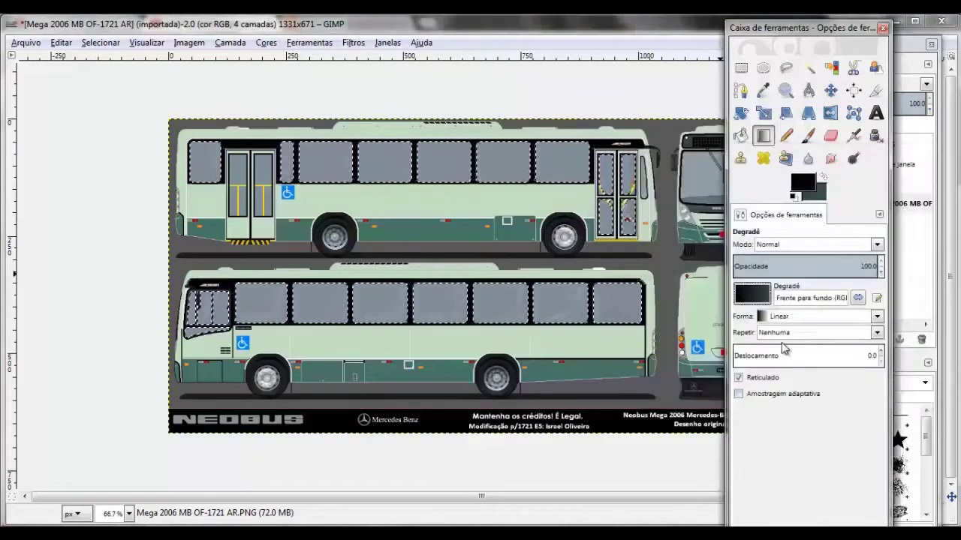
pyautogui.click(813, 192)
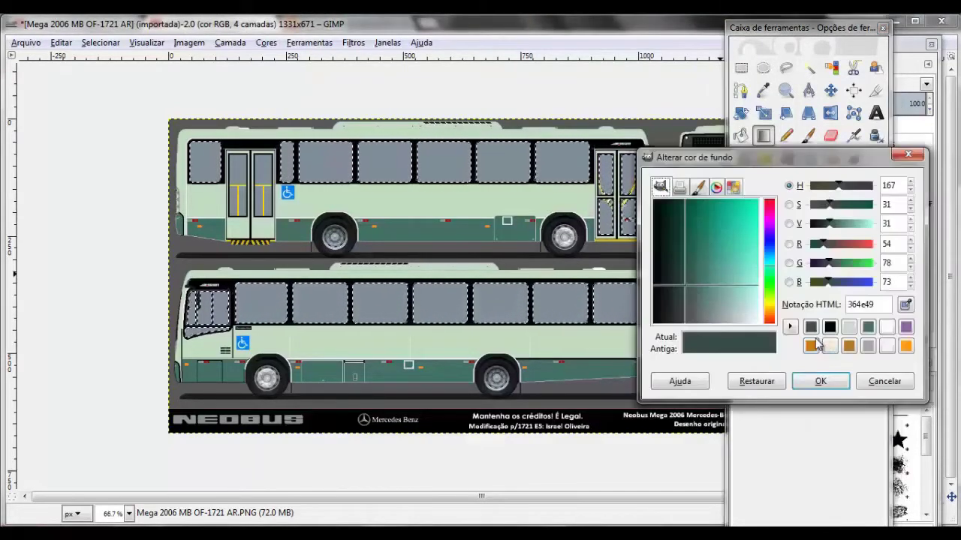
pyautogui.click(849, 346)
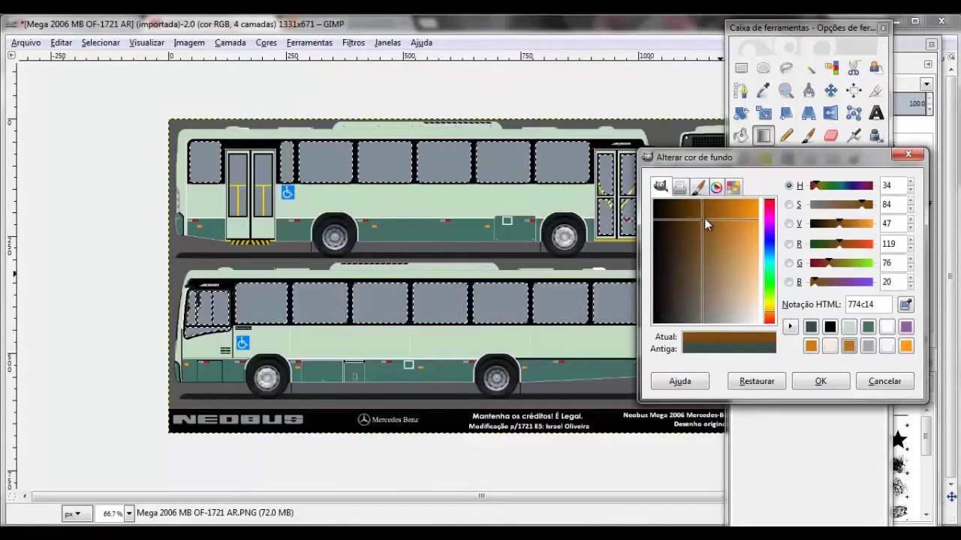
pyautogui.click(820, 381)
pyautogui.click(820, 201)
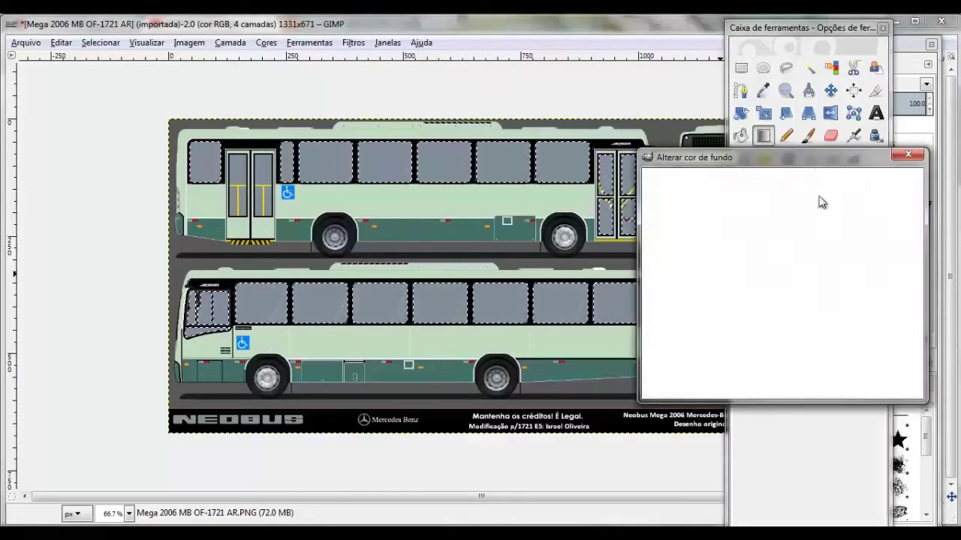
pyautogui.click(820, 380)
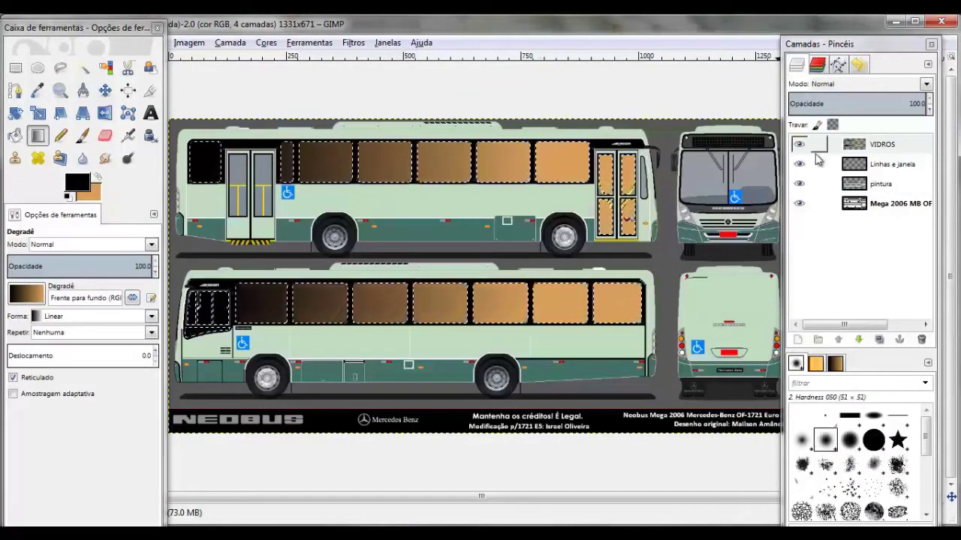
# On the original drawing layer, fuzzy-select the front-view windshield
pyautogui.click(822, 203)
pyautogui.click(82, 67)
pyautogui.click(746, 183)
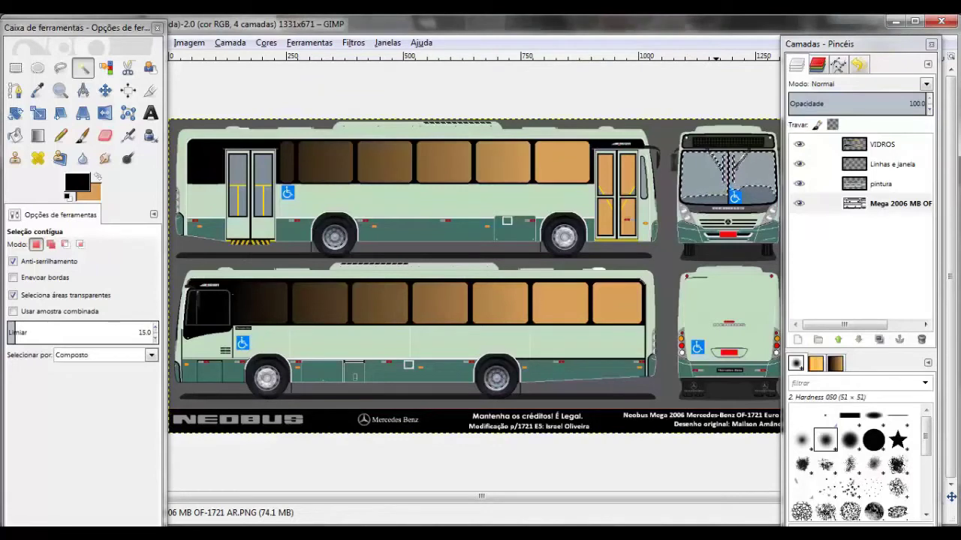
# Select the rear-door corner glass and front-door lower panes, and fill them with the brown gradient
pyautogui.scroll(3, 615, 203)
pyautogui.click(563, 206)
pyautogui.scroll(-1, 611, 300)
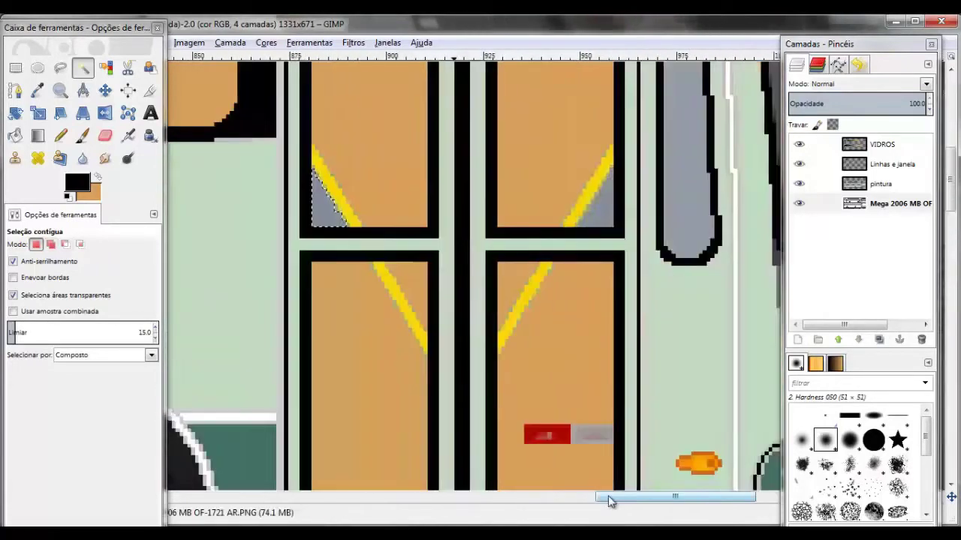
pyautogui.scroll(-5, 678, 188)
pyautogui.moveTo(325, 498); pyautogui.dragTo(182, 498)
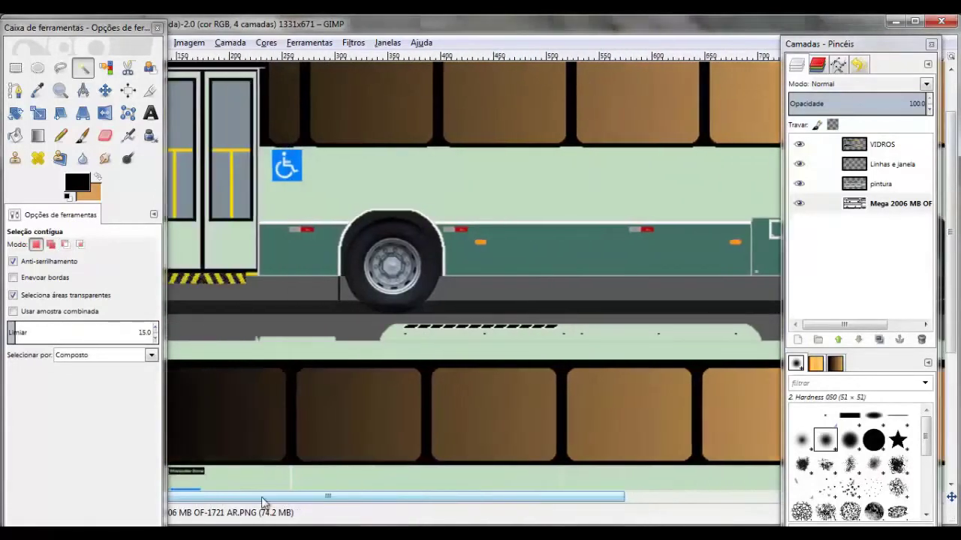
pyautogui.scroll(-2, 235, 171)
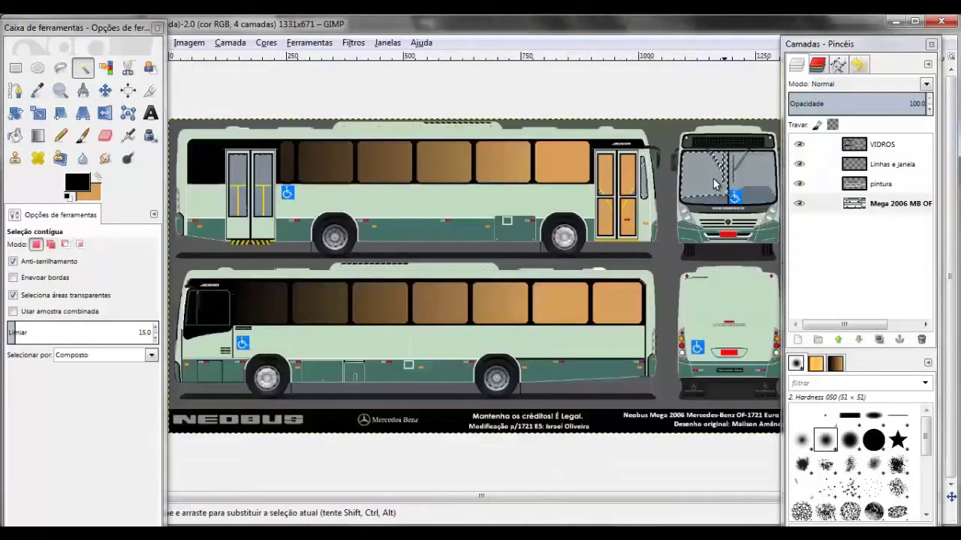
pyautogui.click(261, 203)
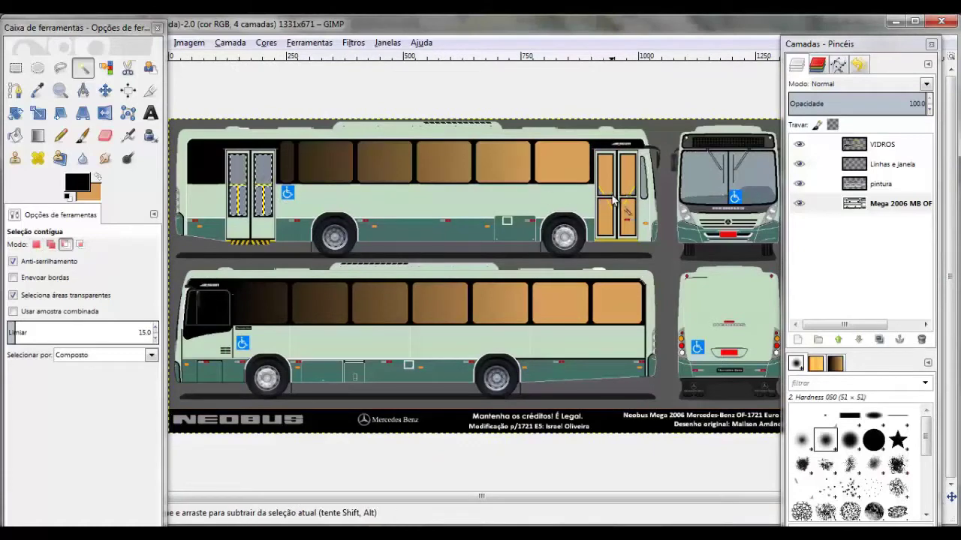
pyautogui.scroll(3, 613, 199)
pyautogui.scroll(-3, 692, 191)
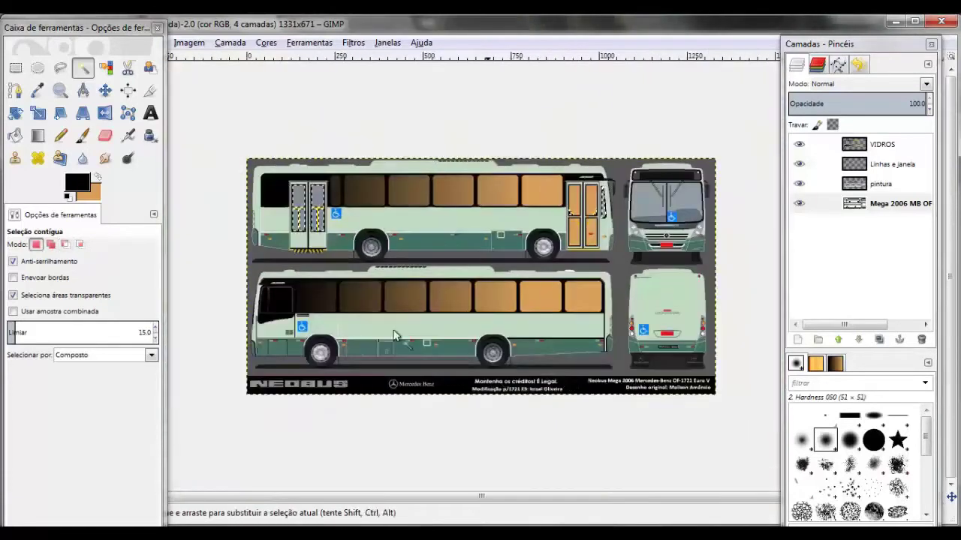
pyautogui.scroll(1, 286, 195)
pyautogui.press('g')
pyautogui.moveTo(236, 184); pyautogui.dragTo(633, 190)
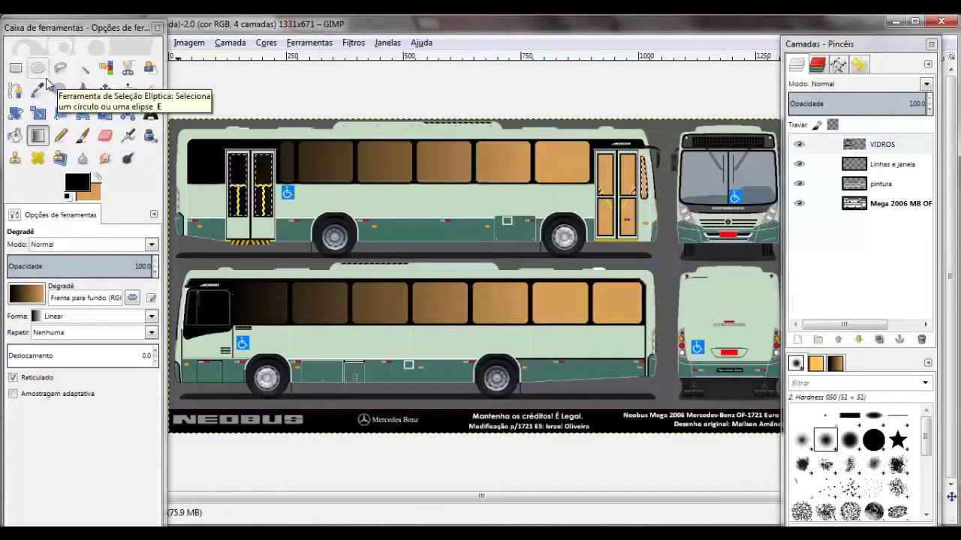
# Fuzzy-select the front windshield and paint the brown gradient over it
pyautogui.click(83, 68)
pyautogui.click(753, 177)
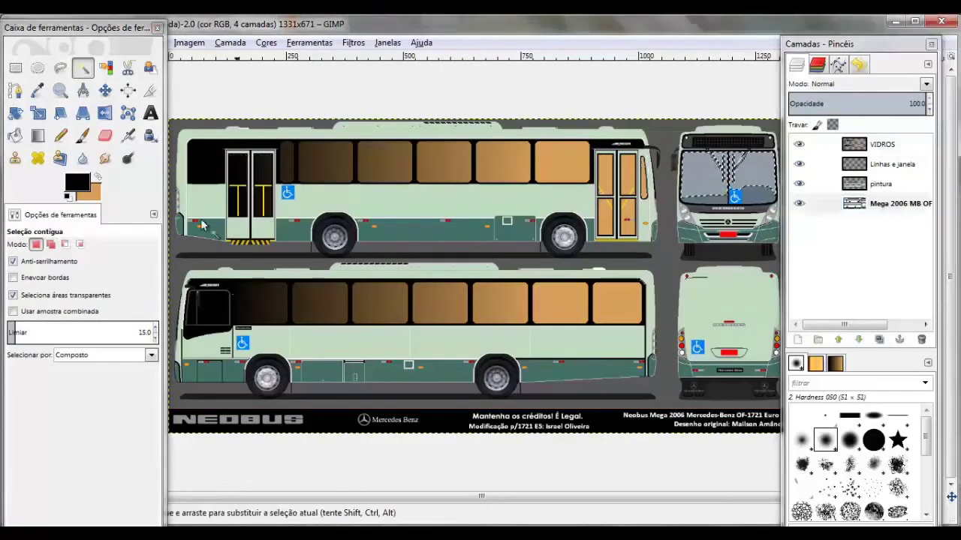
pyautogui.click(37, 135)
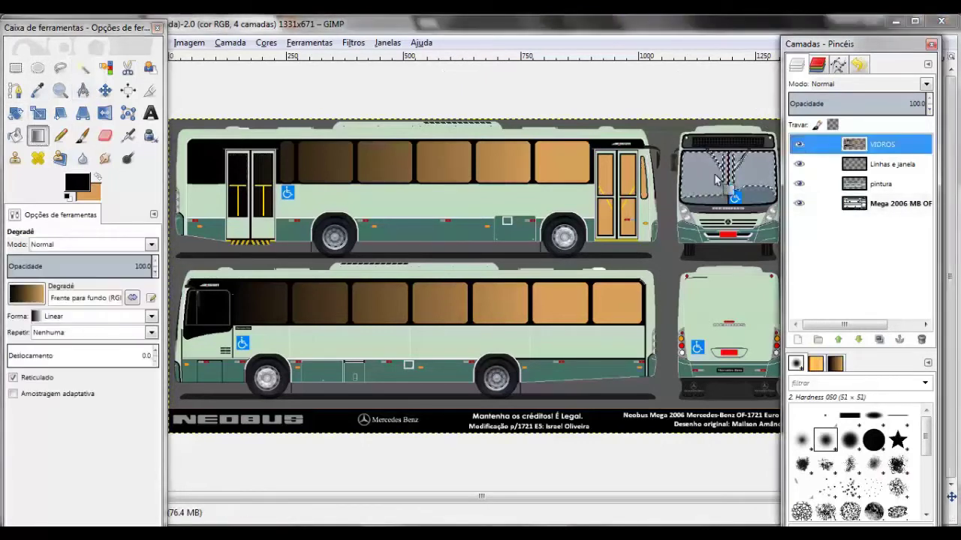
pyautogui.moveTo(732, 169); pyautogui.dragTo(734, 192)
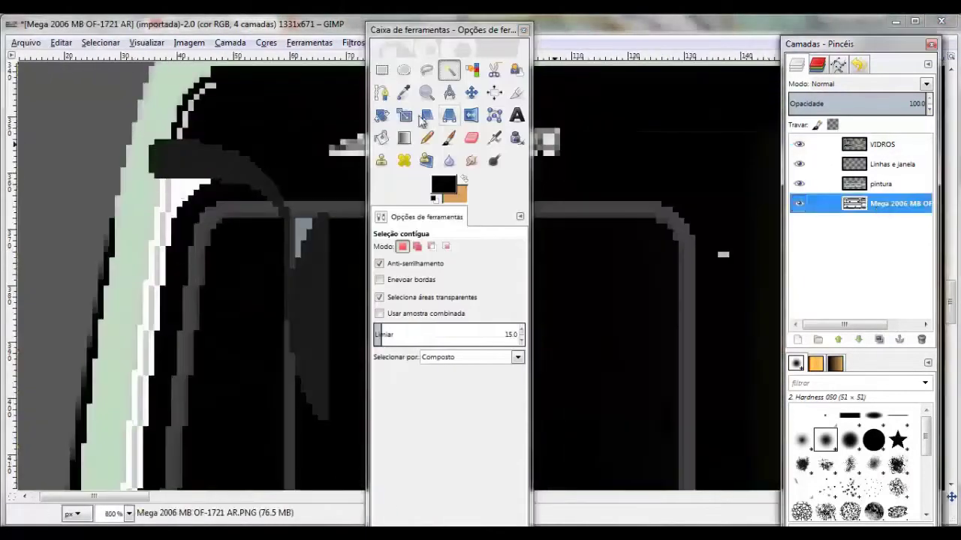
# Bucket-fill the small selected gap on the front pillar with black
pyautogui.press('ctrl')
pyautogui.rightClick(201, 97)
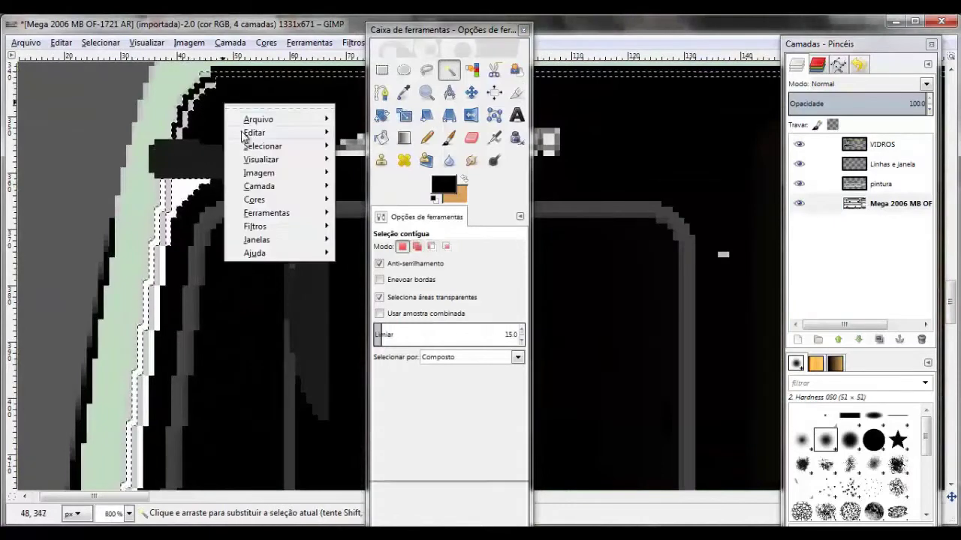
pyautogui.press('Escape')
pyautogui.hotkey('shift', 'b')
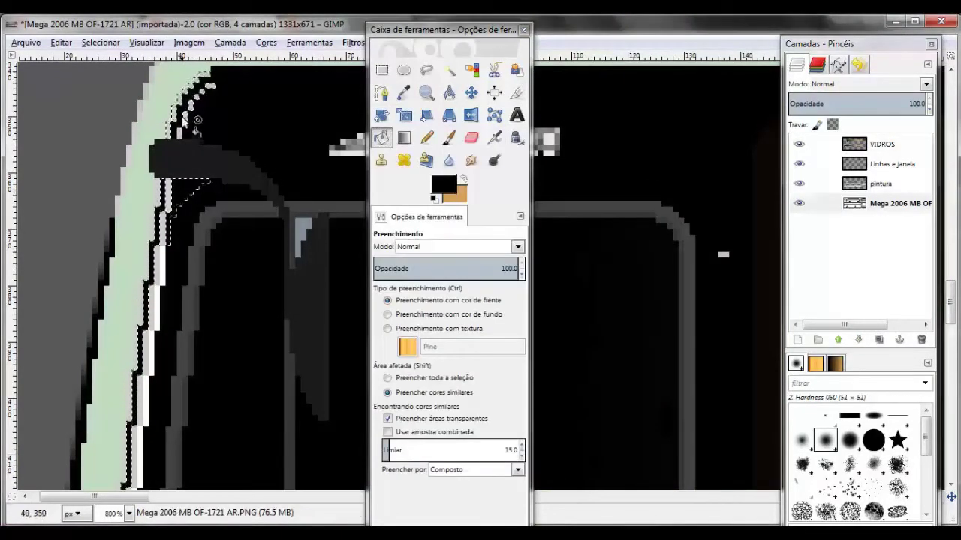
pyautogui.click(184, 97)
# Fuzzy-select the narrow strip along the front pillar and the dark strip beside it
pyautogui.press('u')
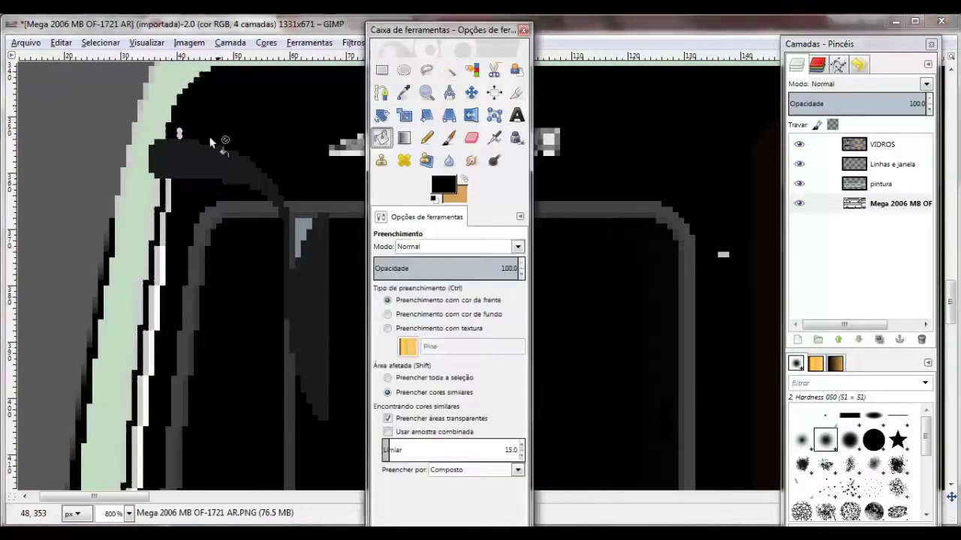
pyautogui.scroll(-3, 173, 180)
pyautogui.click(150, 164)
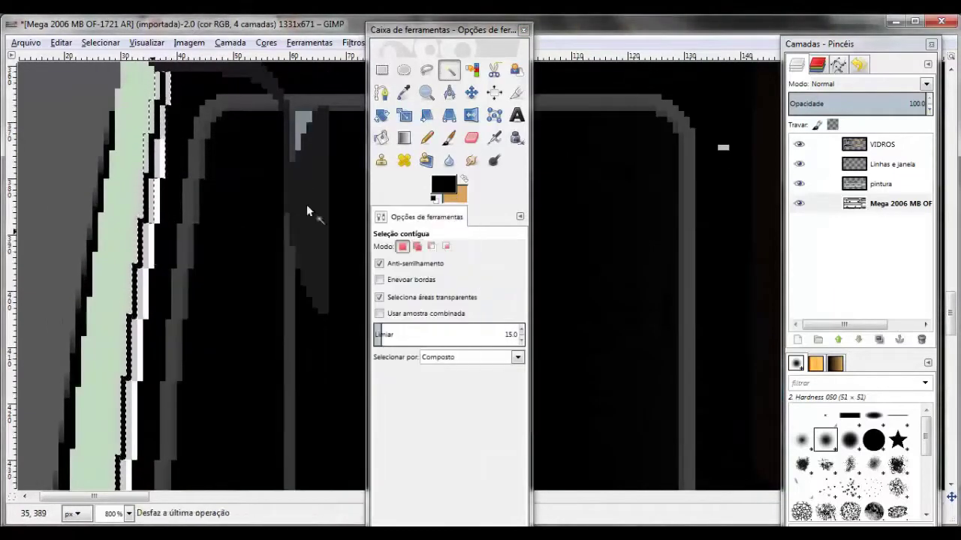
pyautogui.click(125, 335)
pyautogui.scroll(-2, 140, 322)
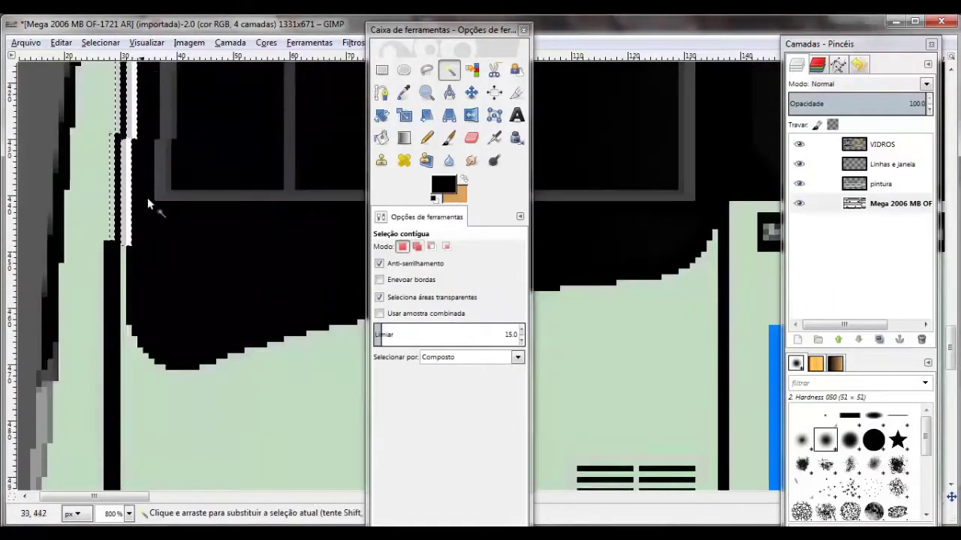
pyautogui.hotkey('shift', 'b')
pyautogui.scroll(6, 139, 345)
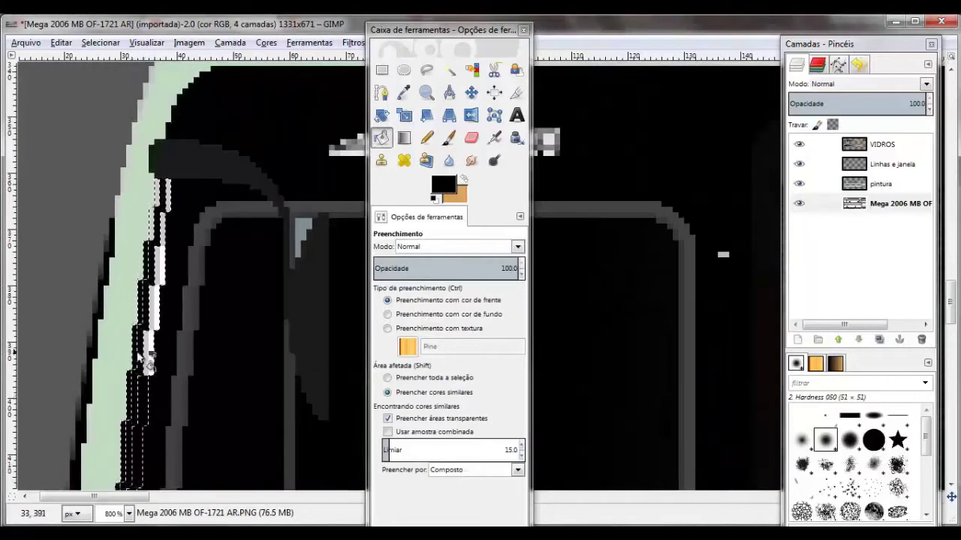
pyautogui.keyDown('ctrl'); pyautogui.scroll(-4, 163, 196); pyautogui.keyUp('ctrl')
pyautogui.keyDown('ctrl'); pyautogui.scroll(-2, 164, 196); pyautogui.keyUp('ctrl')
pyautogui.keyDown('ctrl'); pyautogui.scroll(-1, 164, 197); pyautogui.keyUp('ctrl')
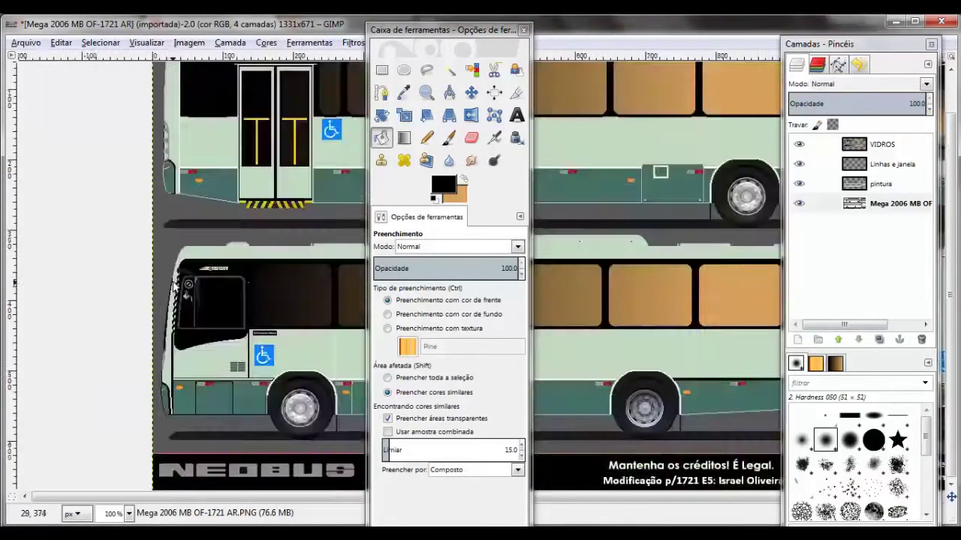
pyautogui.keyDown('ctrl'); pyautogui.scroll(-1, 164, 197); pyautogui.keyUp('ctrl')
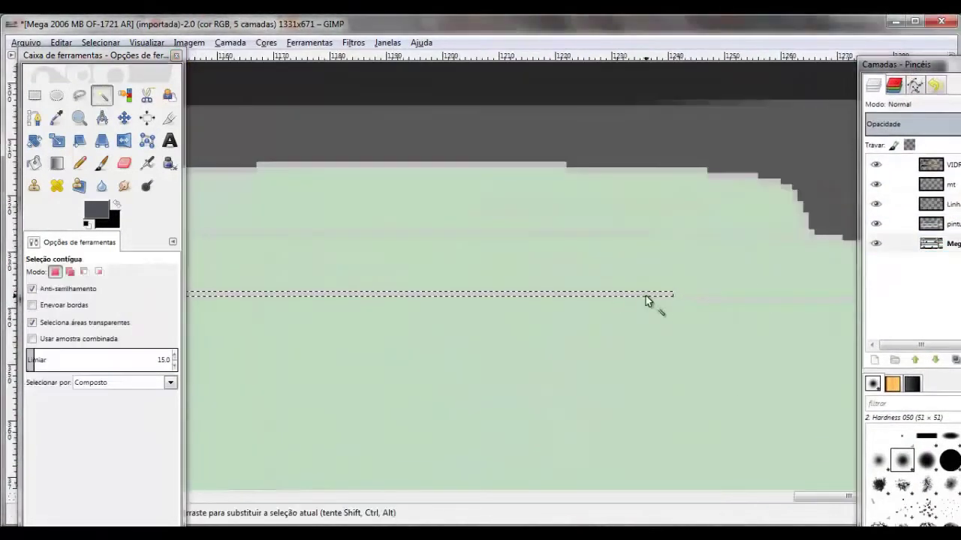
# Pan the canvas left and switch back to Fuzzy Select for the strip above the skirt
pyautogui.hscroll(-5, 822, 244)
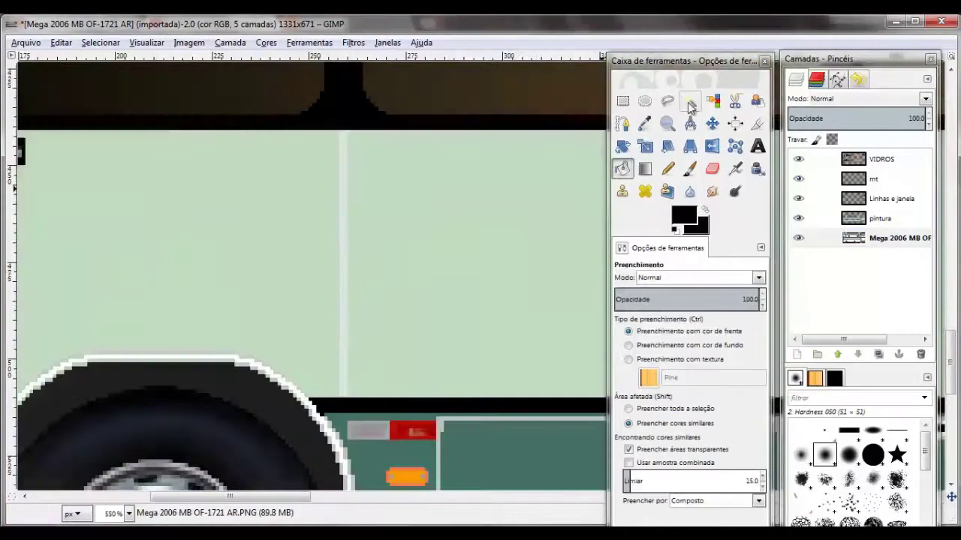
pyautogui.click(689, 103)
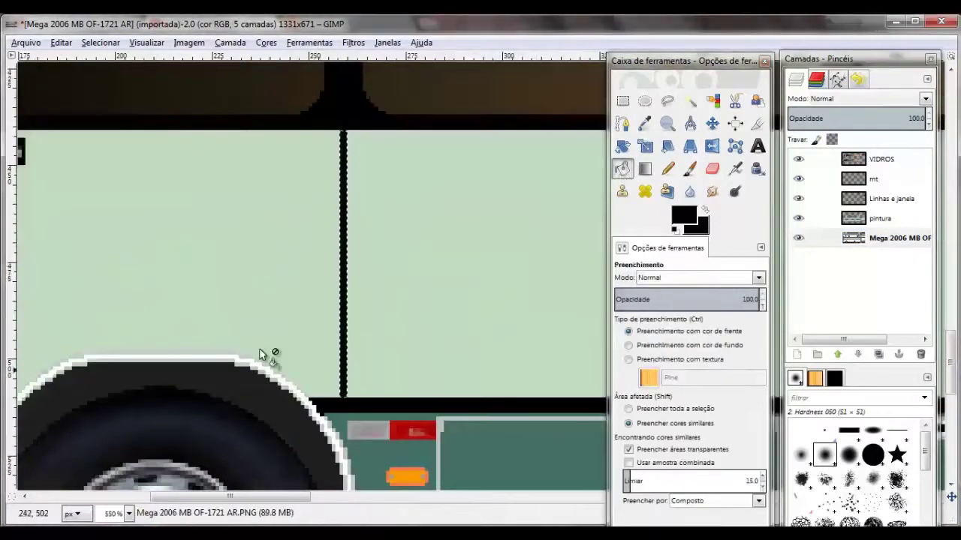
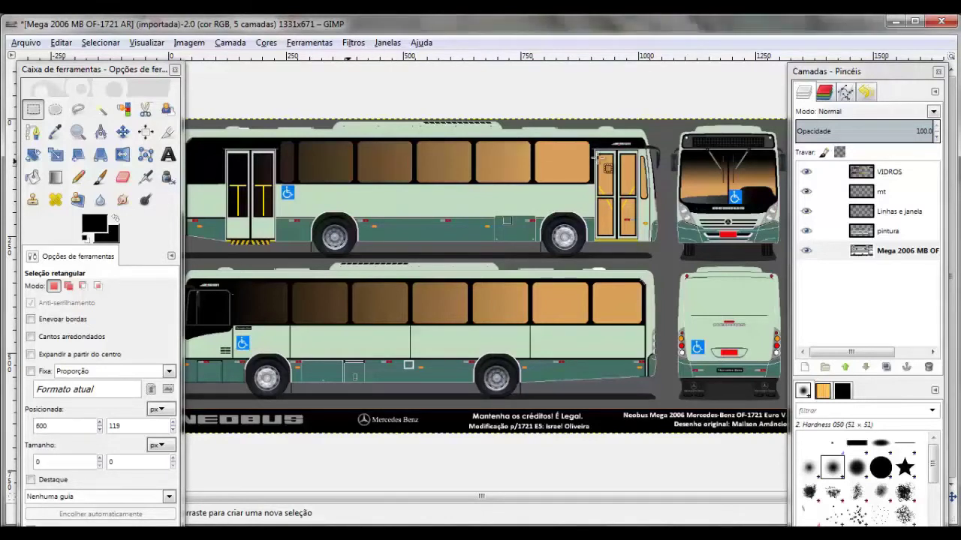
# Fuzzy-select the white outline around the lower bus's front wheel arch
pyautogui.scroll(6, 256, 390)
pyautogui.press('u')
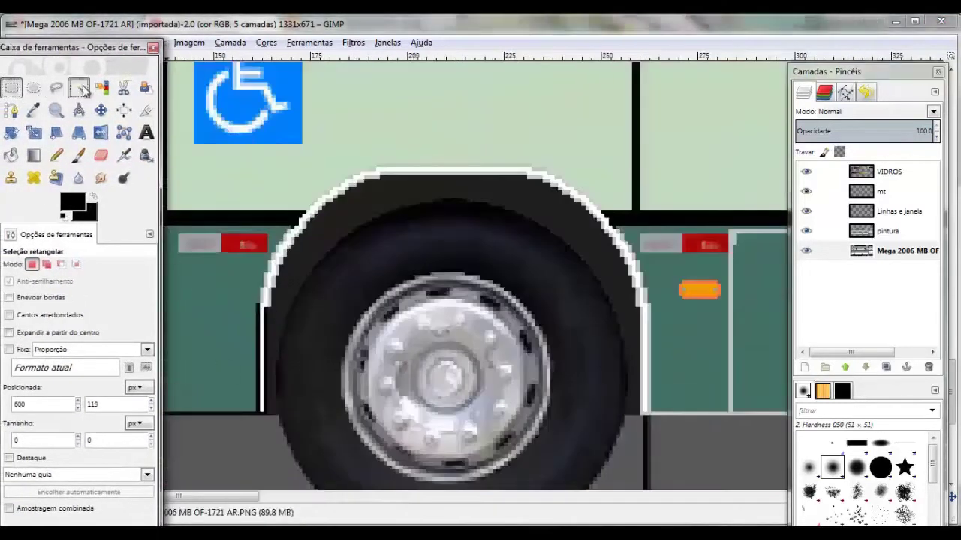
pyautogui.click(271, 279)
pyautogui.rightClick(315, 272)
pyautogui.press('Escape')
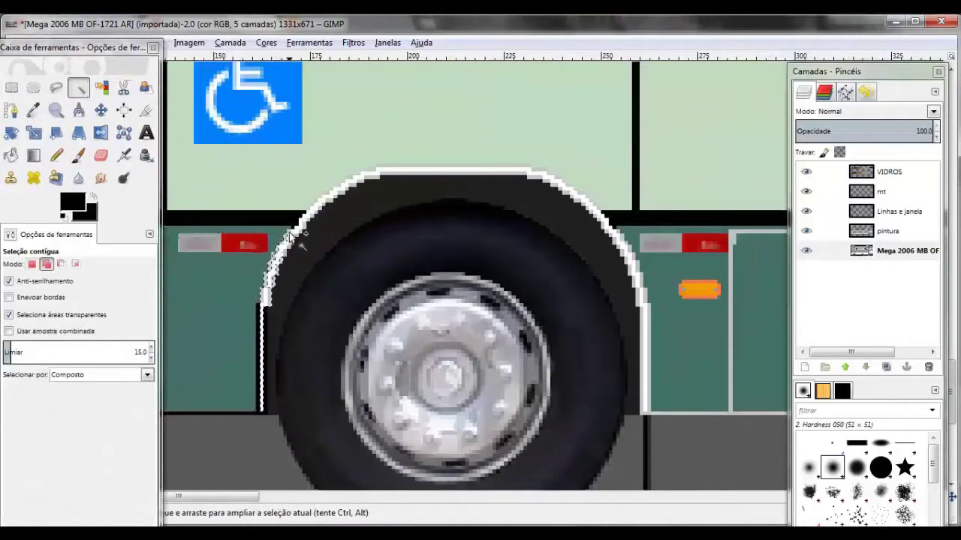
pyautogui.scroll(2, 348, 189)
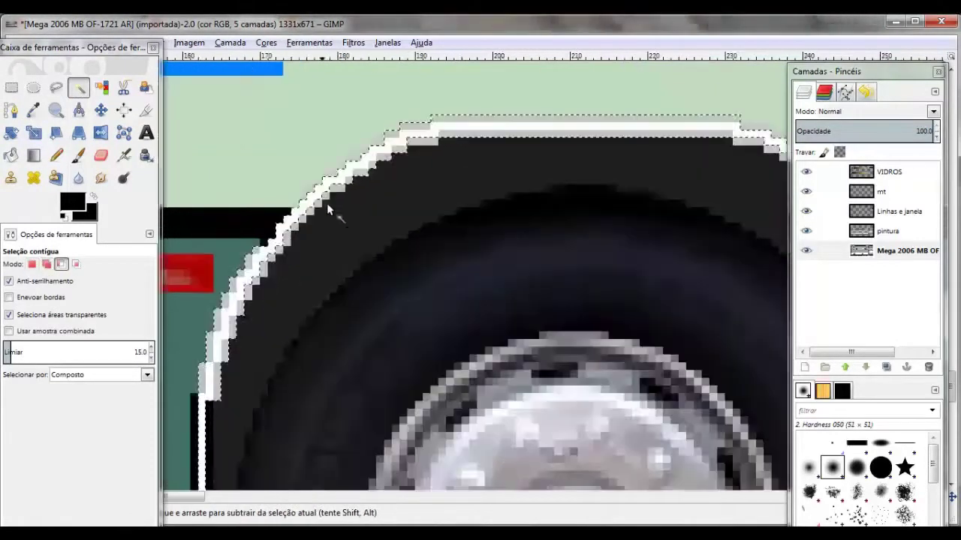
pyautogui.moveTo(299, 234); pyautogui.dragTo(208, 369)
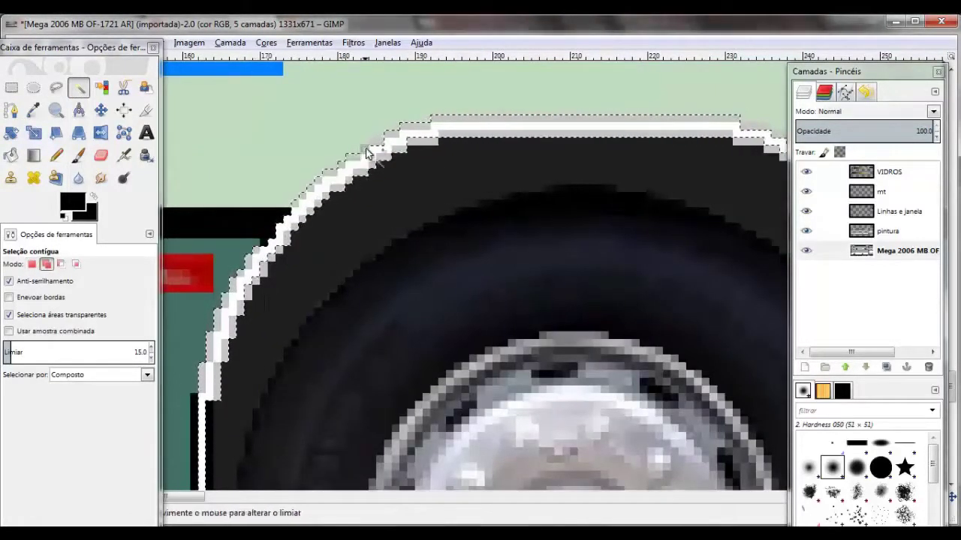
pyautogui.hscroll(5, 360, 208)
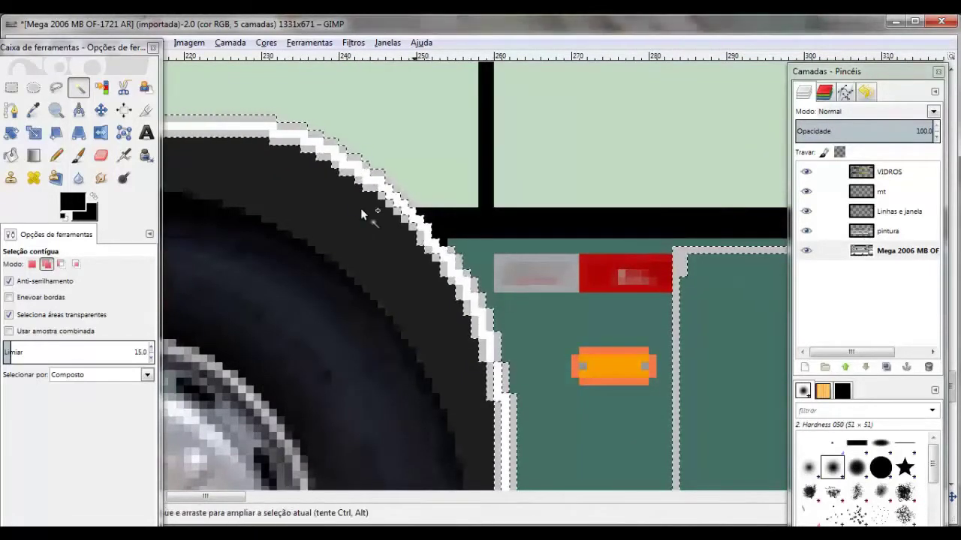
pyautogui.hscroll(-5, 360, 211)
pyautogui.hotkey('shift', 'b')
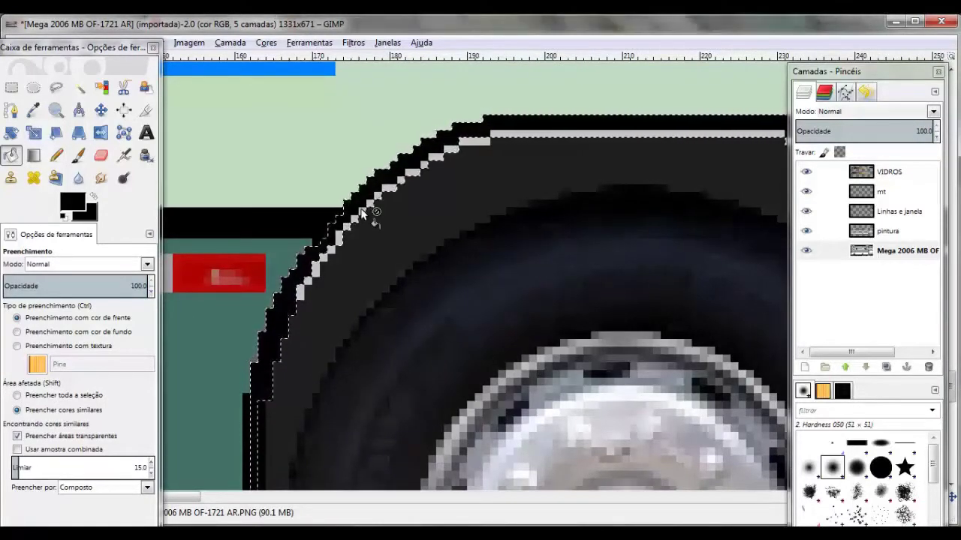
pyautogui.hscroll(5, 361, 212)
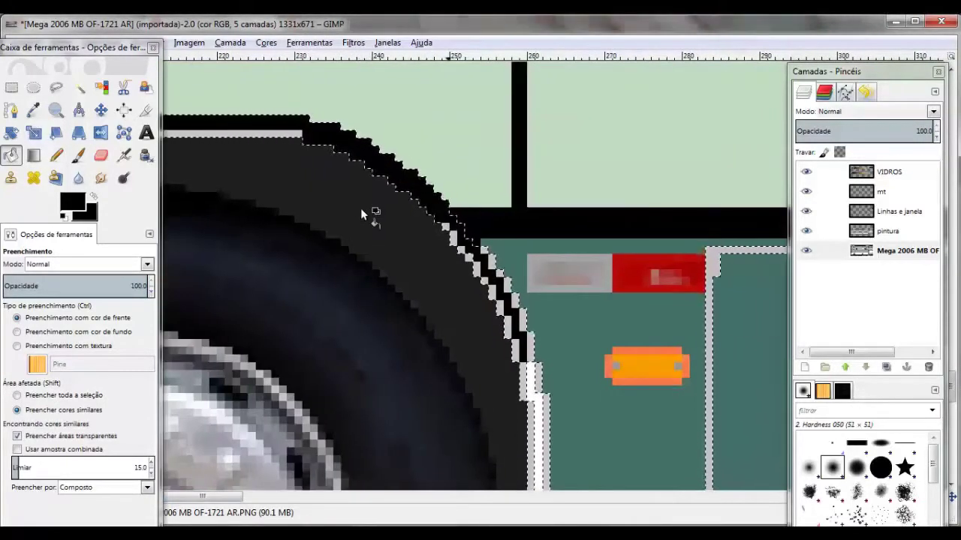
pyautogui.scroll(-3, 360, 208)
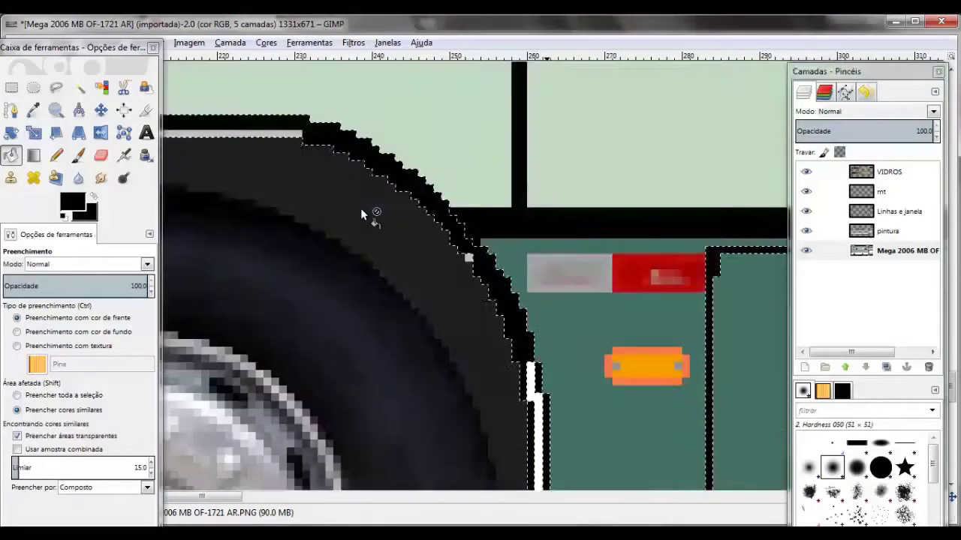
pyautogui.scroll(-5, 362, 210)
# Clear the selection and fuzzy-select the grey stair-step pixels at the arch edge
pyautogui.press('e')
pyautogui.scroll(5, 365, 215)
pyautogui.scroll(3, 364, 216)
pyautogui.scroll(-3, 362, 216)
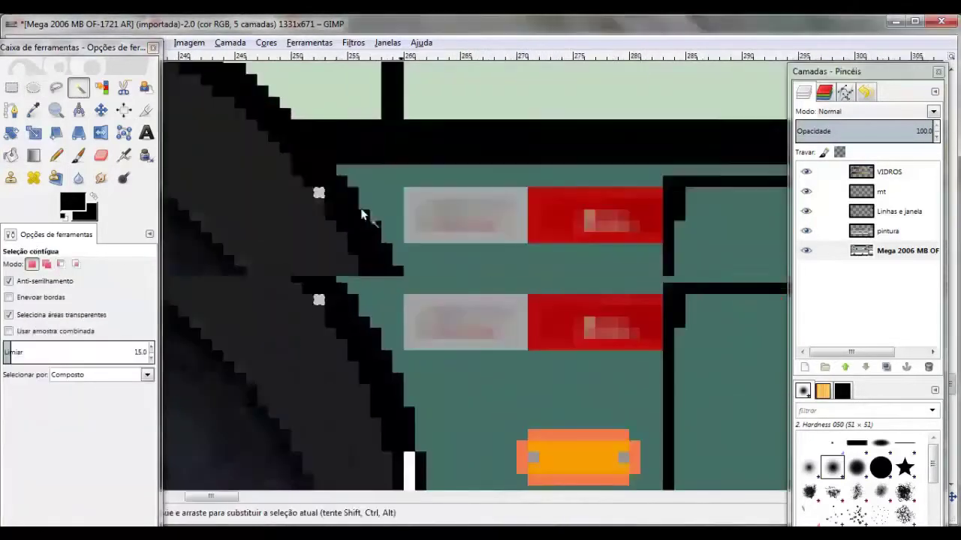
pyautogui.hotkey('shift', 'b')
pyautogui.hscroll(-10, 362, 215)
pyautogui.press('u')
pyautogui.click(361, 210)
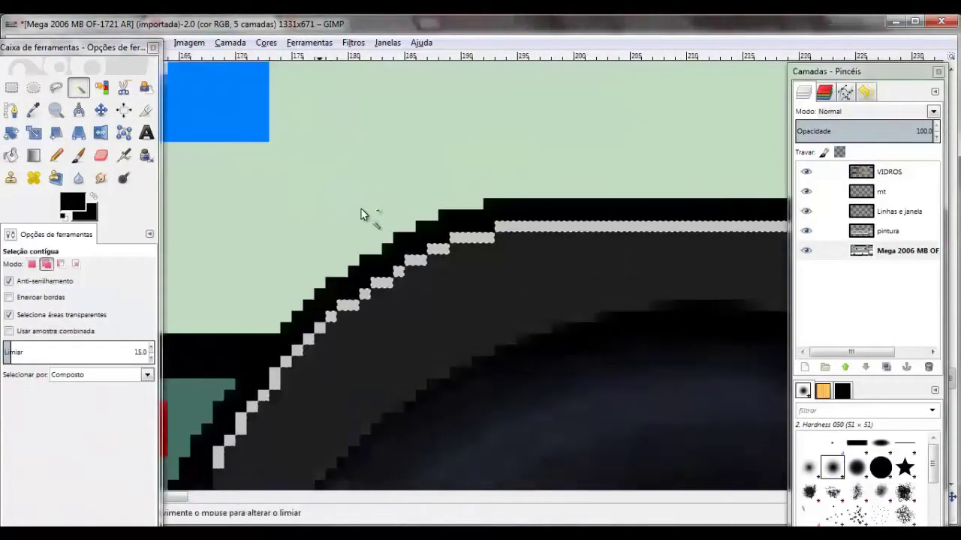
# Fill the grey stair-step pixels and remaining grey pixels with black
pyautogui.hotkey('shift', 'b')
pyautogui.scroll(-5, 361, 210)
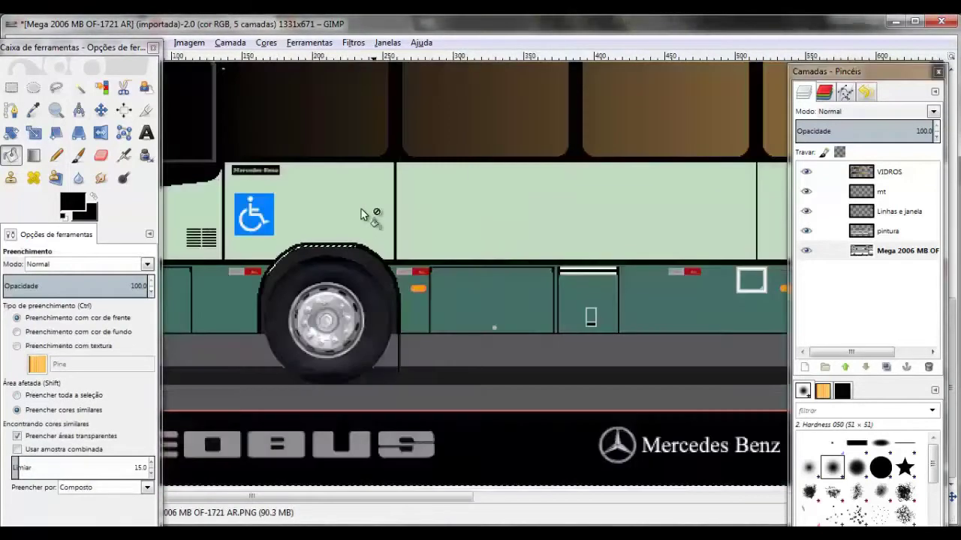
pyautogui.scroll(7, 360, 207)
pyautogui.press('r')
pyautogui.press('u')
pyautogui.click(361, 208)
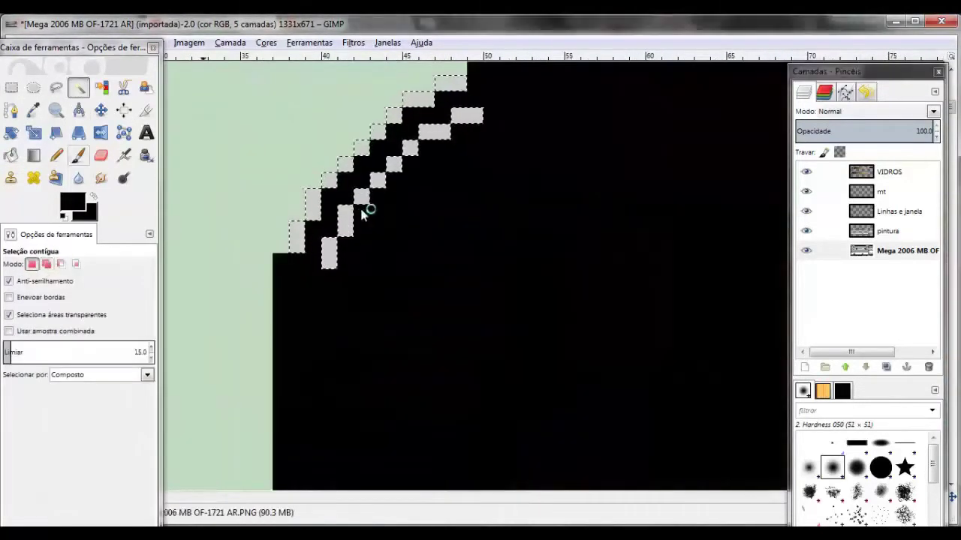
pyautogui.press('p')
pyautogui.click(360, 208)
pyautogui.scroll(-5, 360, 208)
pyautogui.scroll(-2, 360, 209)
pyautogui.press('e')
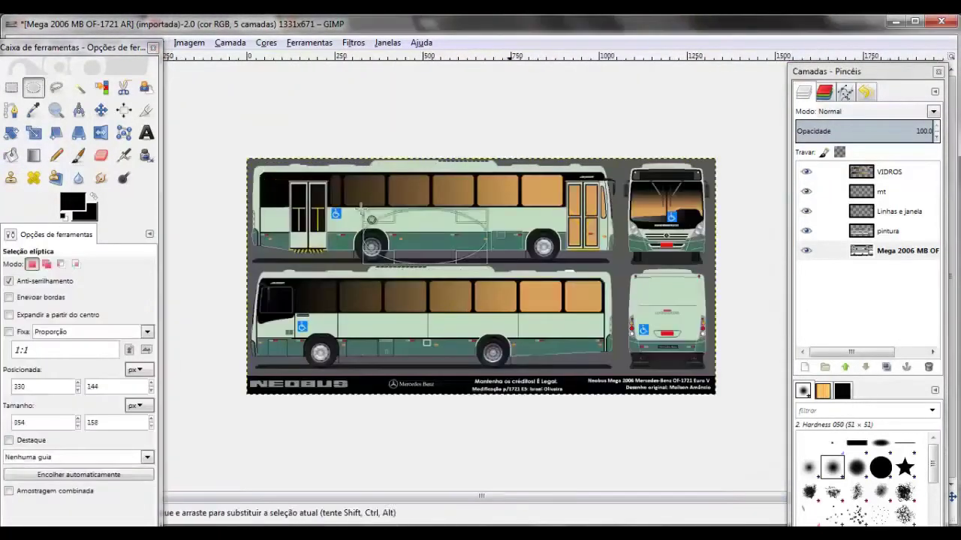
# Export the template as PNG named Mega 2006 MB OF-1721 ARFLORESpinturaantiga.PNG
pyautogui.hotkey('alt', 'a')
pyautogui.hotkey('ctrl', 'shift', 'e')
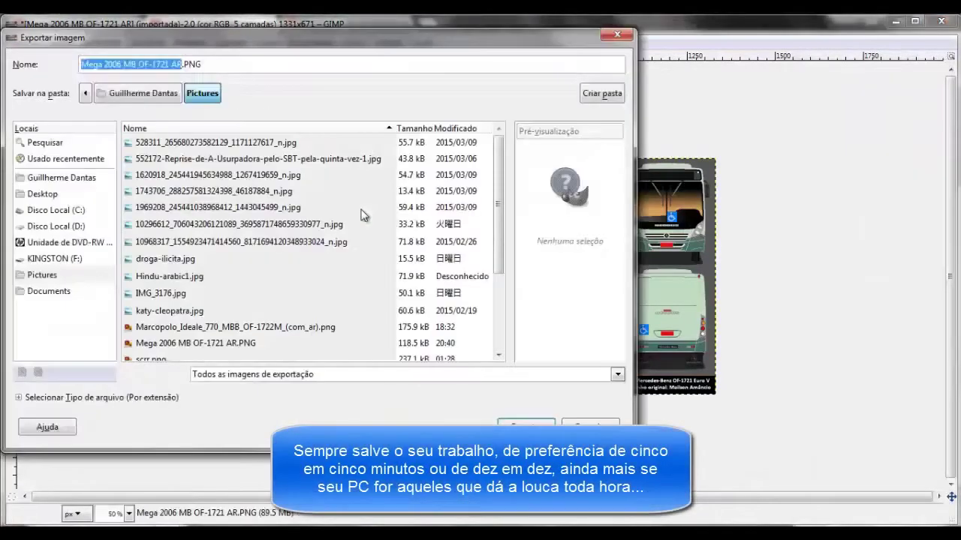
pyautogui.write('fLORESpinturaantiga')
pyautogui.press('Return')
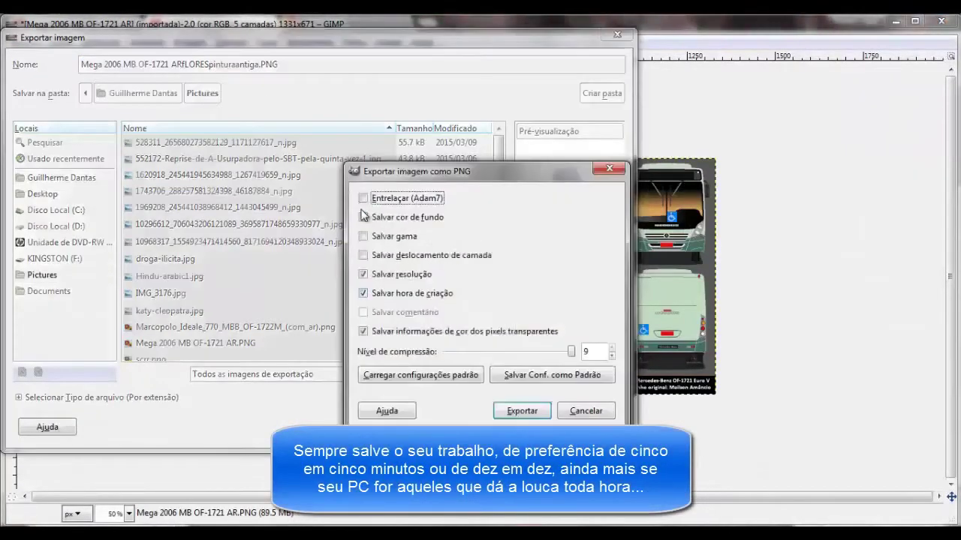
pyautogui.press('Return')
# Fuzzy-select the light green body panel and stray diagonal pixels at the upper bus's front
pyautogui.press('u')
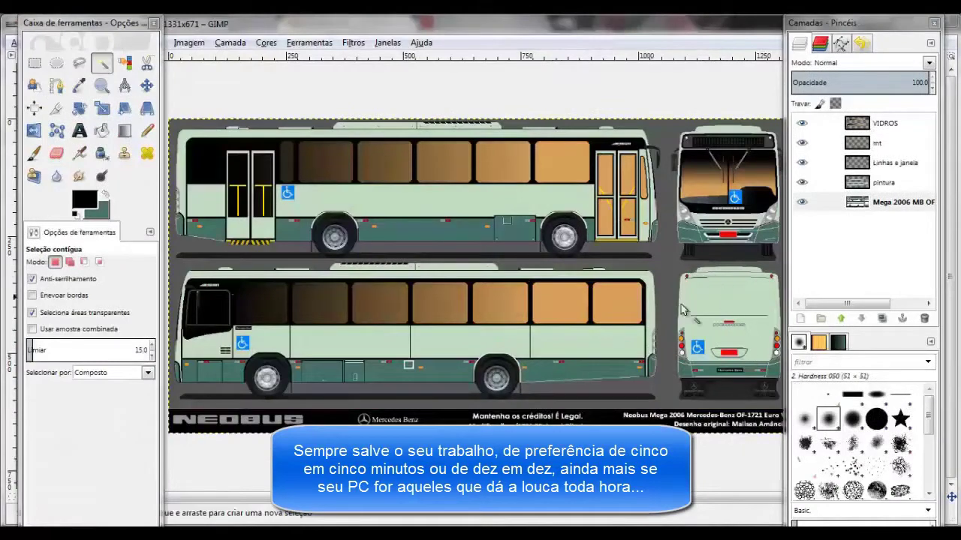
pyautogui.scroll(3, 583, 223)
pyautogui.click(583, 223)
pyautogui.scroll(2, 729, 225)
pyautogui.scroll(2, 570, 280)
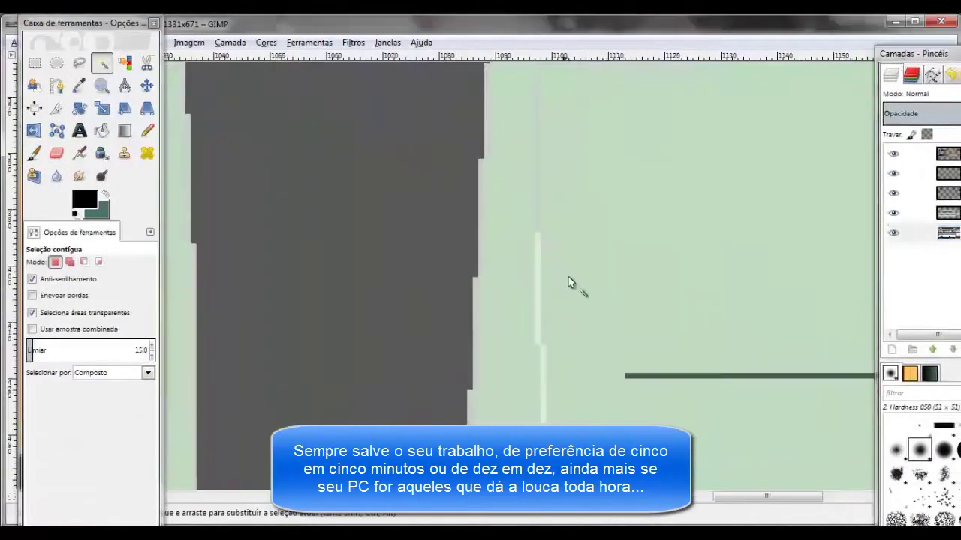
pyautogui.scroll(1, 537, 319)
pyautogui.scroll(-1, 669, 283)
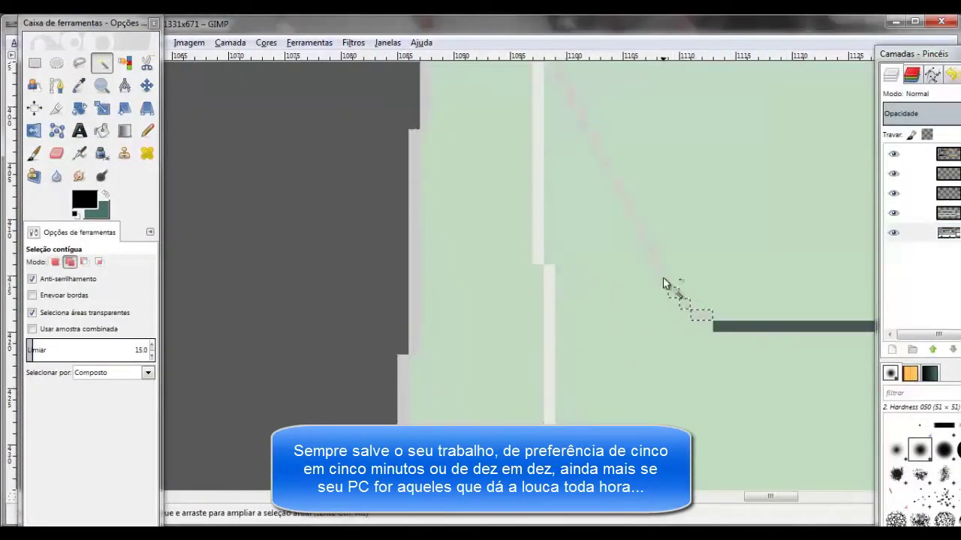
pyautogui.scroll(-1, 651, 237)
pyautogui.hscroll(8, 651, 237)
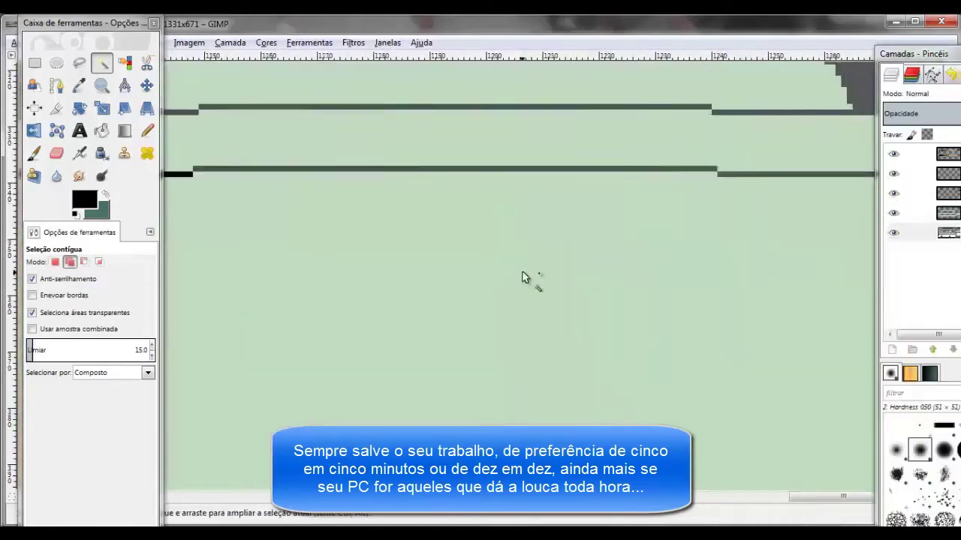
pyautogui.scroll(3, 526, 278)
pyautogui.keyDown('shift'); pyautogui.click(700, 210); pyautogui.keyUp('shift')
pyautogui.rightClick(682, 276)
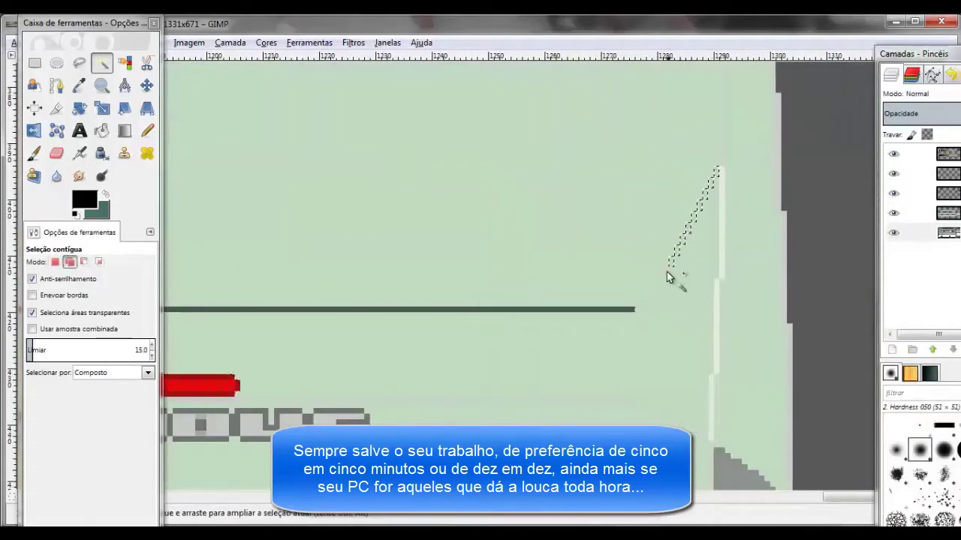
# Paint the diagonal light edge at the upper bus's front black
pyautogui.press('p')
pyautogui.click(692, 233)
pyautogui.scroll(-1, 711, 204)
pyautogui.scroll(-2, 675, 210)
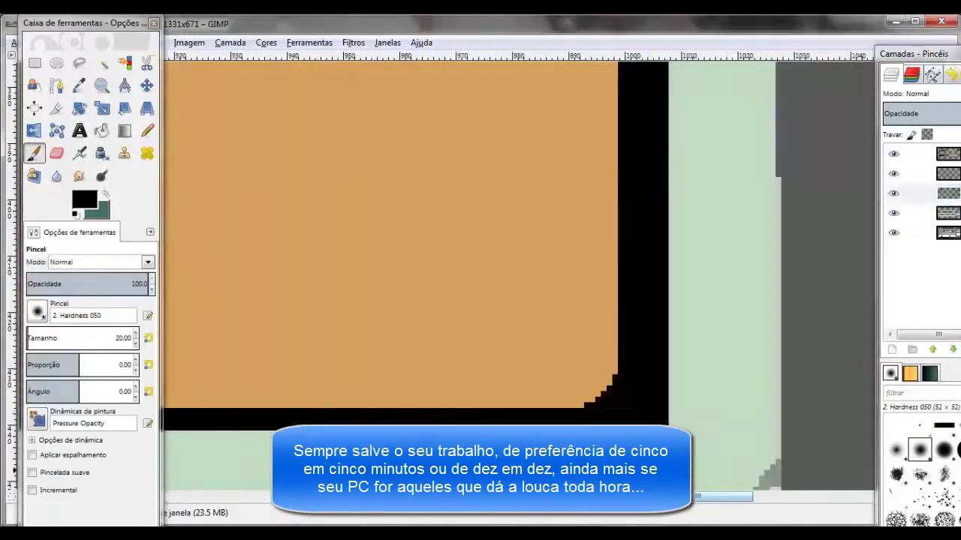
pyautogui.scroll(-2, 578, 232)
pyautogui.press('u')
pyautogui.scroll(-2, 601, 210)
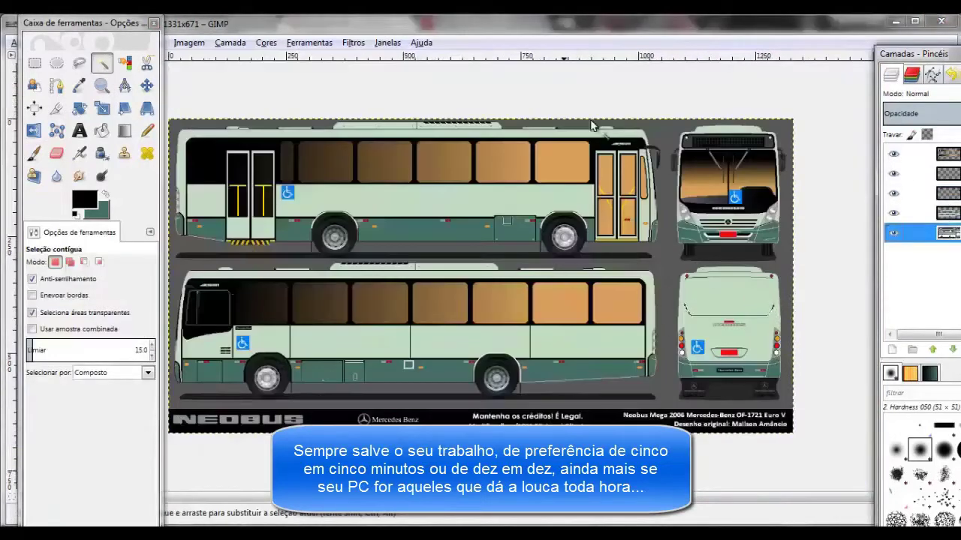
pyautogui.scroll(3, 676, 177)
pyautogui.scroll(2, 684, 169)
pyautogui.scroll(-1, 685, 169)
pyautogui.press('p')
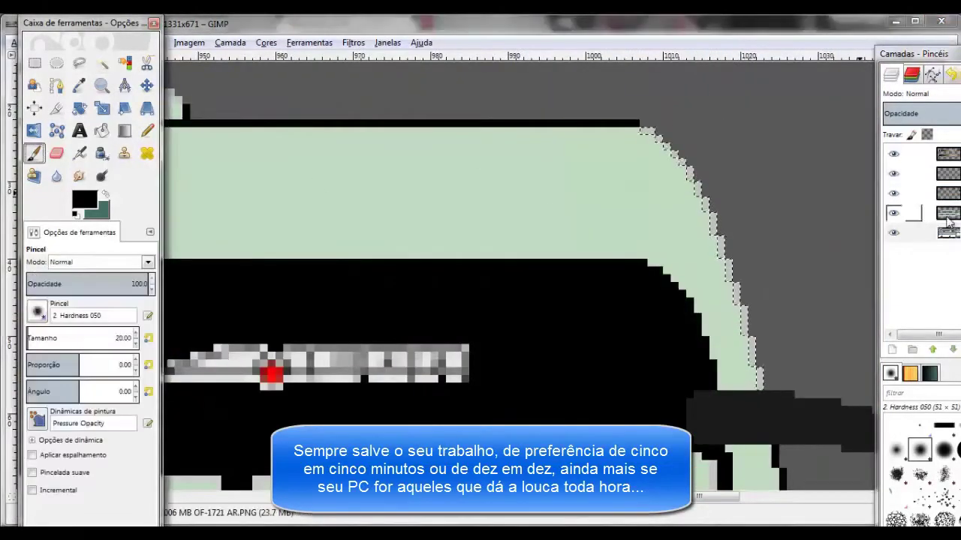
pyautogui.scroll(-3, 690, 210)
pyautogui.scroll(3, 705, 233)
# Fuzzy-select the thin light strip beside the upper bus's front door
pyautogui.press('u')
pyautogui.click(634, 180)
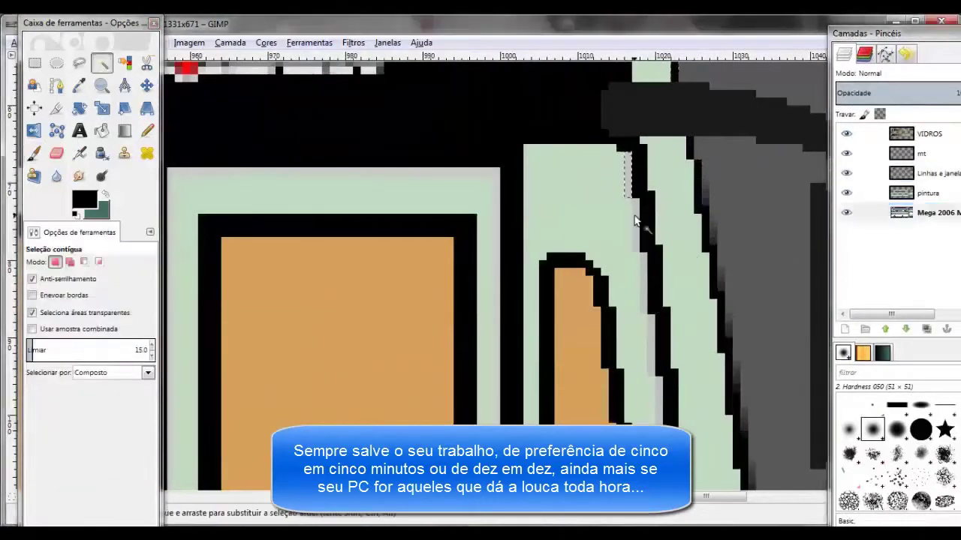
pyautogui.scroll(1, 660, 189)
pyautogui.scroll(-2, 660, 189)
pyautogui.scroll(-2, 698, 300)
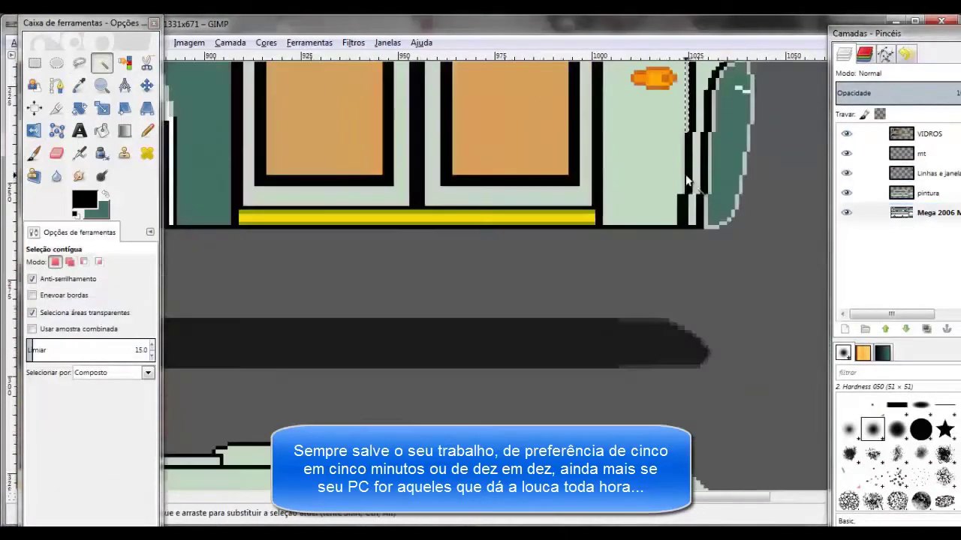
pyautogui.scroll(1, 697, 300)
pyautogui.scroll(-1, 673, 326)
pyautogui.press('p')
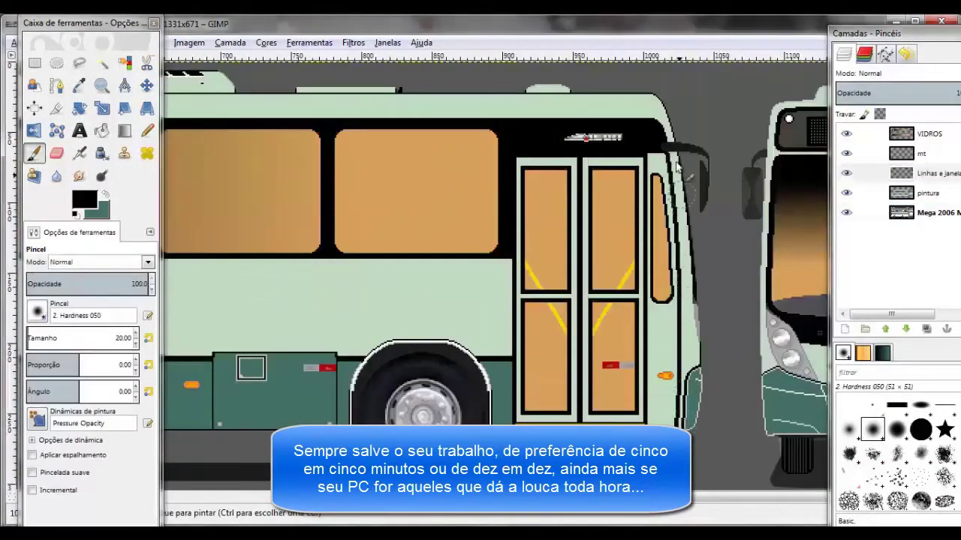
pyautogui.press('u')
pyautogui.scroll(-4, 507, 231)
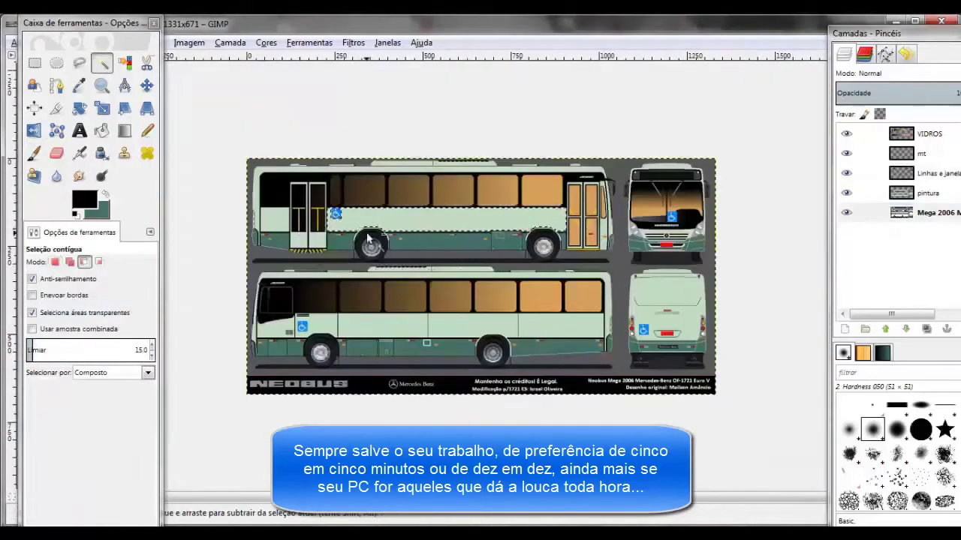
# Pan around the upper bus's wheel arches, alternating between Fuzzy Select and Paintbrush
pyautogui.scroll(3, 255, 338)
pyautogui.scroll(2, 255, 338)
pyautogui.press('p')
pyautogui.scroll(-2, 371, 274)
pyautogui.rightClick(372, 274)
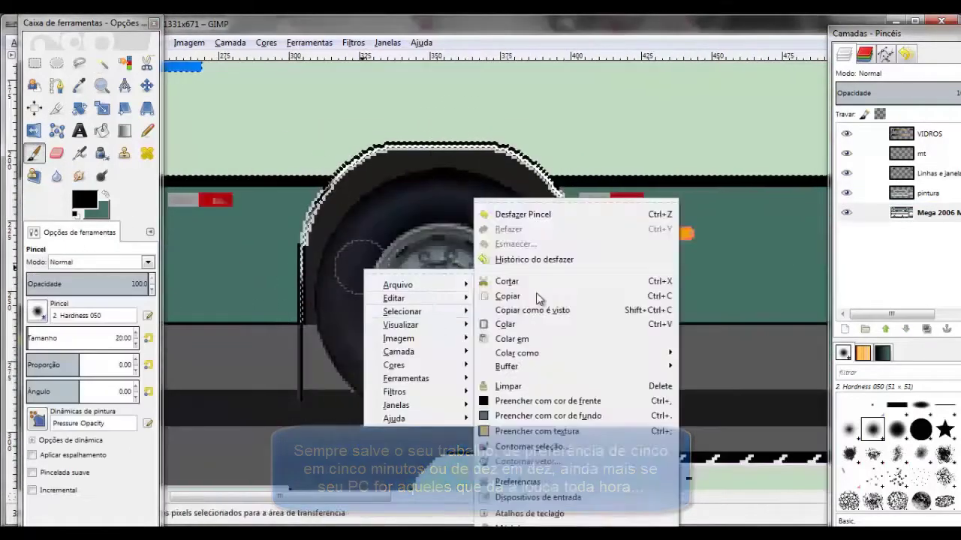
pyautogui.press('Escape')
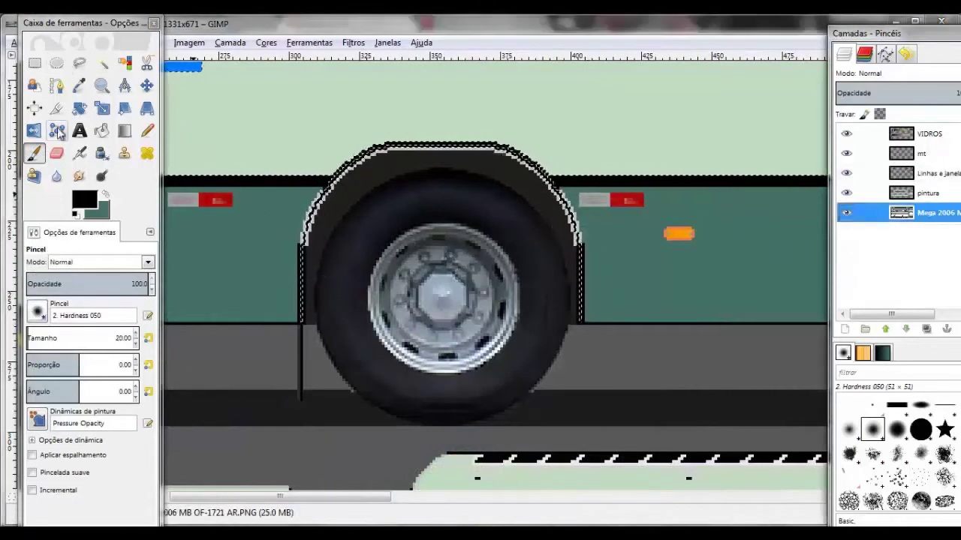
pyautogui.press('u')
pyautogui.scroll(3, 398, 171)
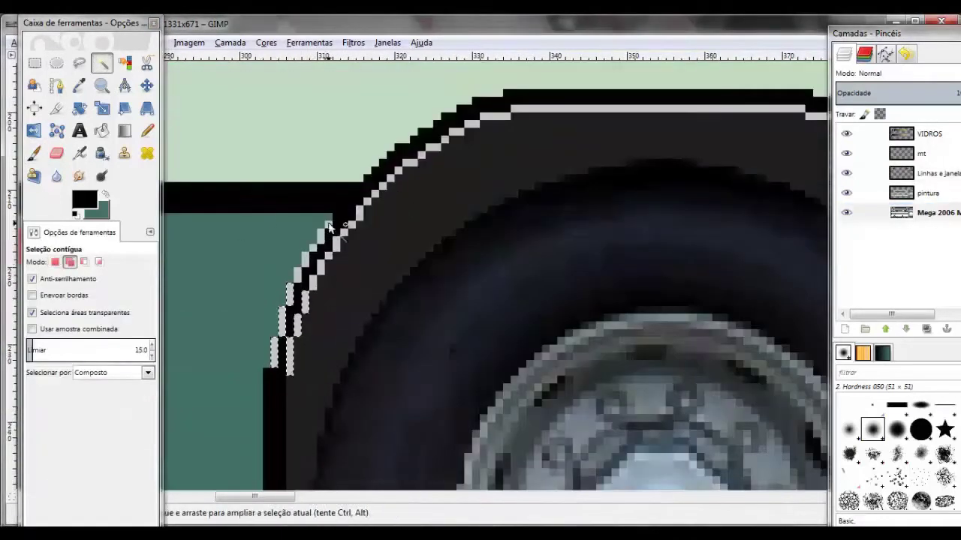
pyautogui.rightClick(398, 171)
pyautogui.press('Escape')
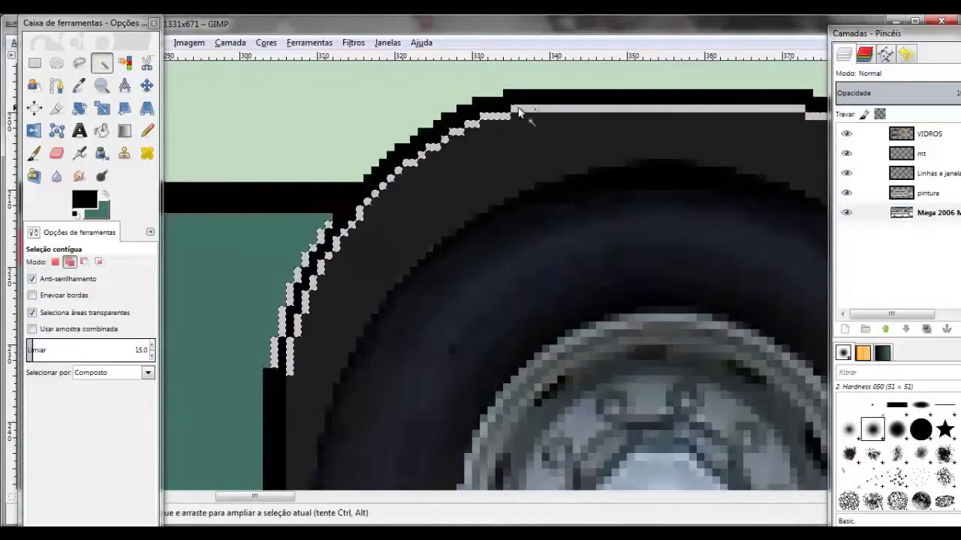
pyautogui.hscroll(5, 593, 191)
pyautogui.hscroll(5, 593, 192)
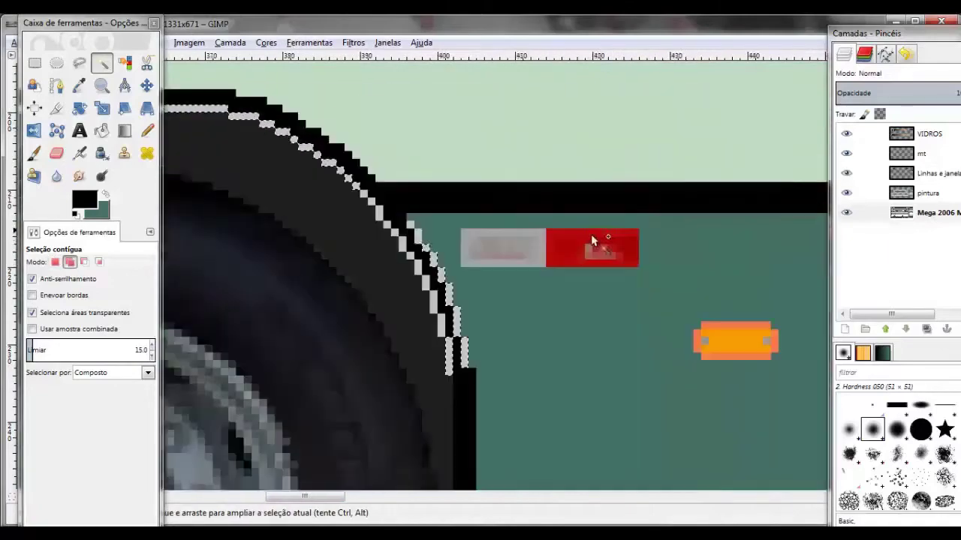
pyautogui.press('p')
pyautogui.scroll(-3, 236, 278)
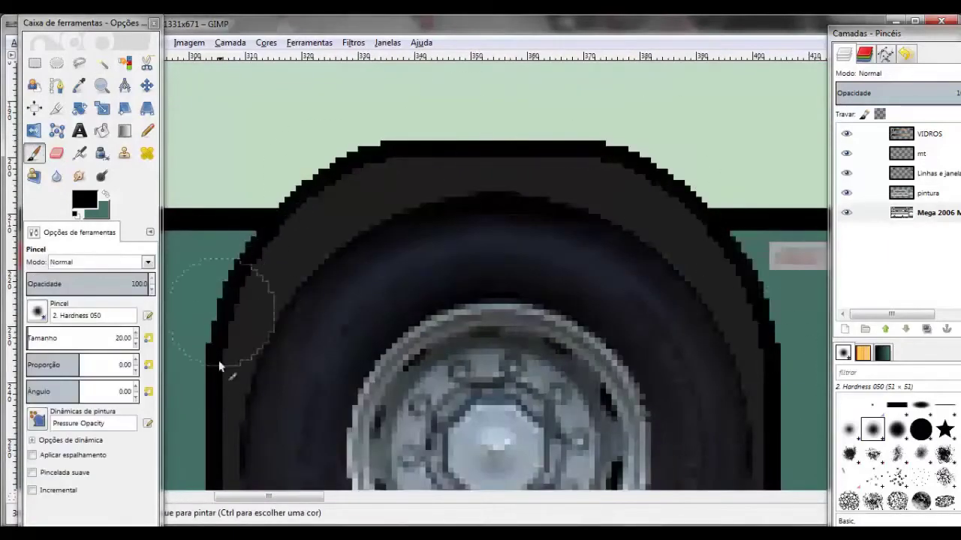
pyautogui.scroll(-2, 247, 290)
pyautogui.scroll(-1, 247, 290)
pyautogui.press('u')
pyautogui.scroll(3, 451, 231)
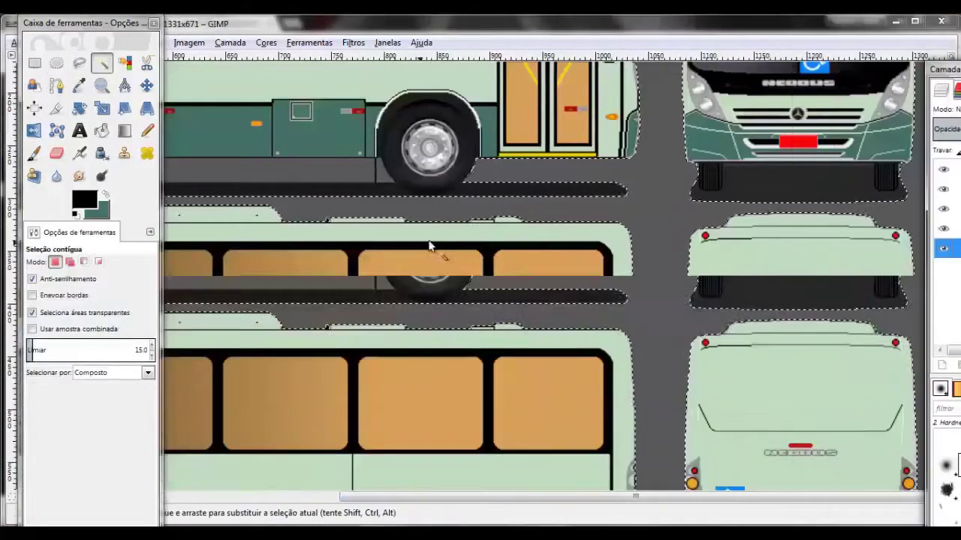
pyautogui.scroll(3, 450, 231)
pyautogui.hscroll(5, 451, 231)
pyautogui.hscroll(3, 451, 231)
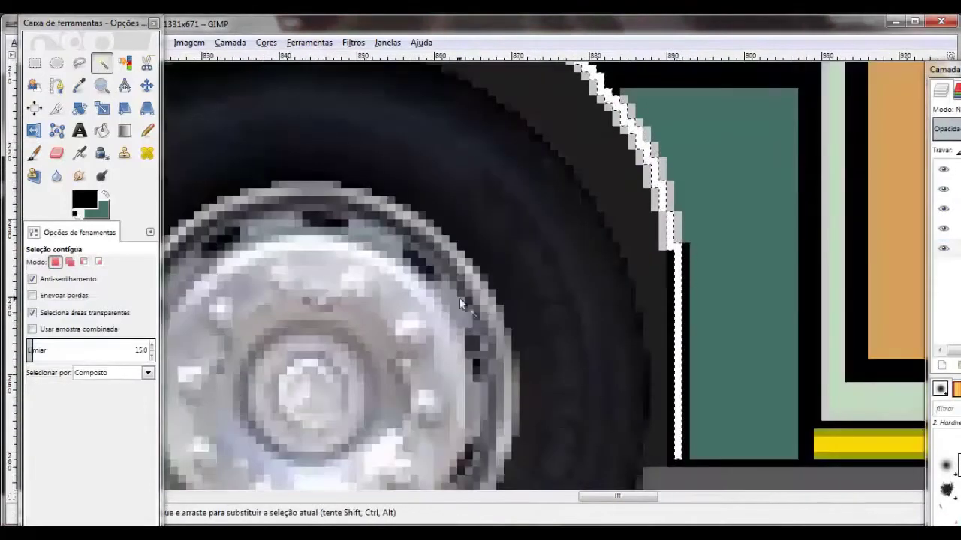
pyautogui.press('p')
pyautogui.scroll(-1, 360, 158)
pyautogui.scroll(-2, 341, 379)
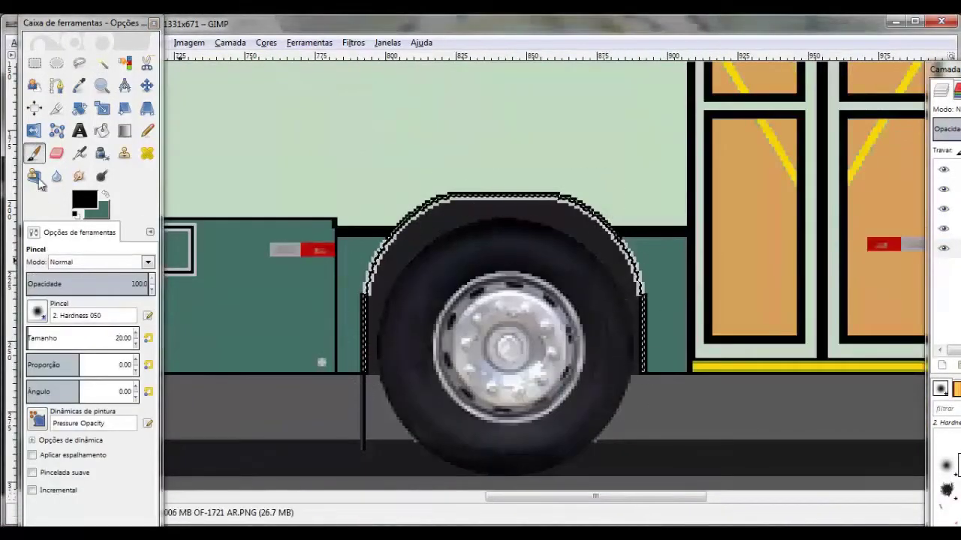
# Fuzzy-select the grey wheel-arch edge pixels, Shift-adding several more regions
pyautogui.press('u')
pyautogui.hscroll(-4, 321, 365)
pyautogui.scroll(2, 321, 365)
pyautogui.hscroll(4, 321, 365)
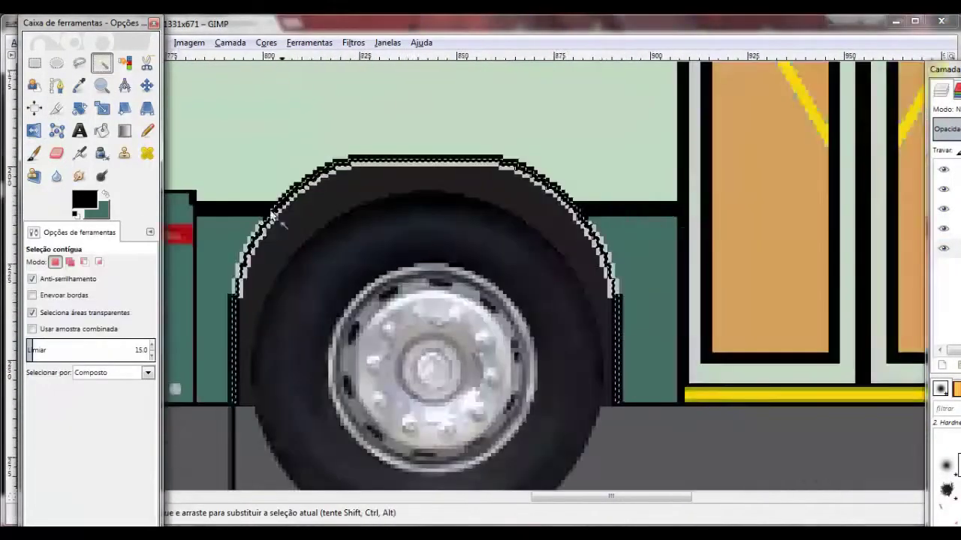
pyautogui.scroll(3, 266, 338)
pyautogui.click(269, 358)
pyautogui.press('shift')
pyautogui.scroll(3, 354, 235)
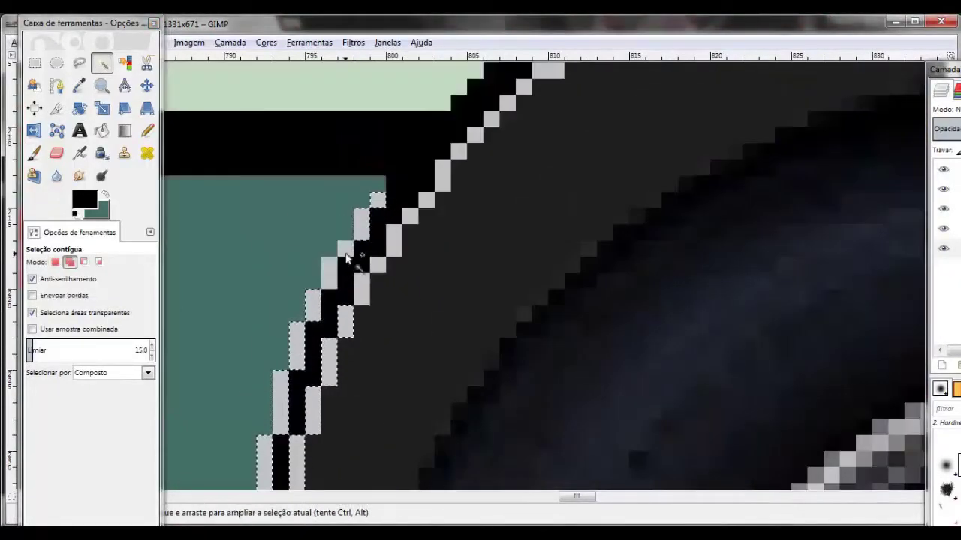
pyautogui.scroll(2, 556, 180)
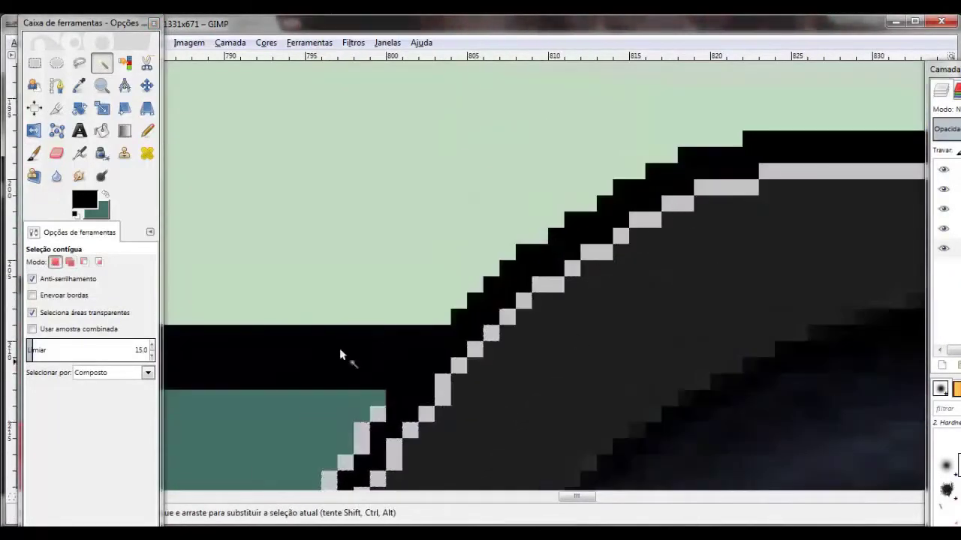
pyautogui.hscroll(10, 338, 354)
pyautogui.keyDown('shift'); pyautogui.click(248, 187); pyautogui.keyUp('shift')
pyautogui.keyDown('shift'); pyautogui.click(400, 268); pyautogui.keyUp('shift')
# Add the remaining grey edge pixels and paint the selected arch outline black
pyautogui.scroll(-3, 529, 273)
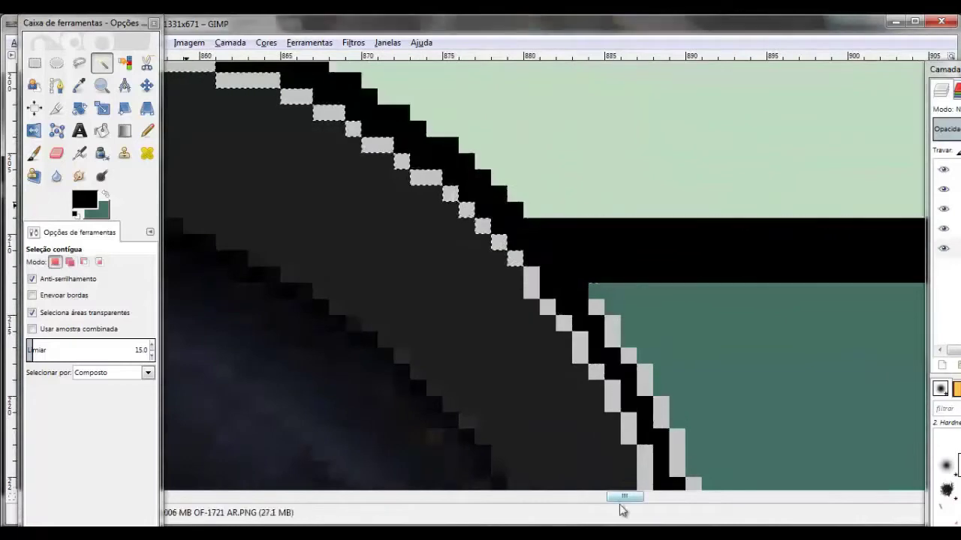
pyautogui.keyDown('shift'); pyautogui.click(611, 331); pyautogui.keyUp('shift')
pyautogui.keyDown('ctrl'); pyautogui.scroll(-2, 658, 409); pyautogui.keyUp('ctrl')
pyautogui.keyDown('ctrl'); pyautogui.scroll(1, 686, 397); pyautogui.keyUp('ctrl')
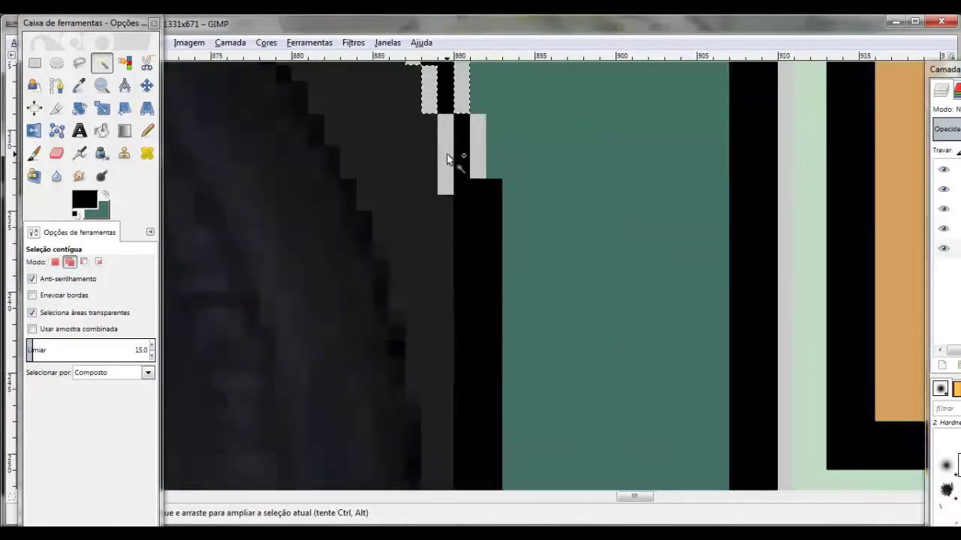
pyautogui.keyDown('ctrl'); pyautogui.scroll(-3, 450, 160); pyautogui.keyUp('ctrl')
pyautogui.click(34, 153)
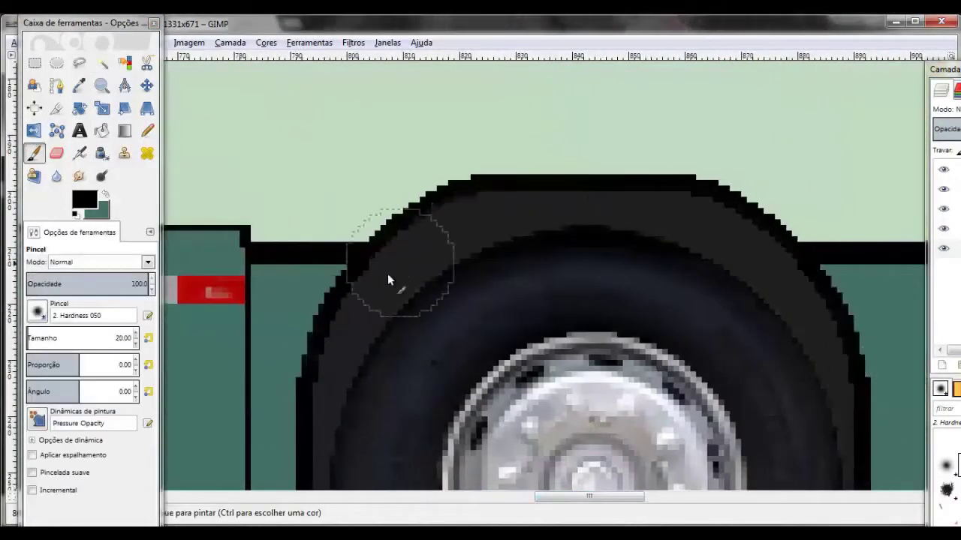
pyautogui.keyDown('ctrl'); pyautogui.scroll(-3, 386, 279); pyautogui.keyUp('ctrl')
pyautogui.press('u')
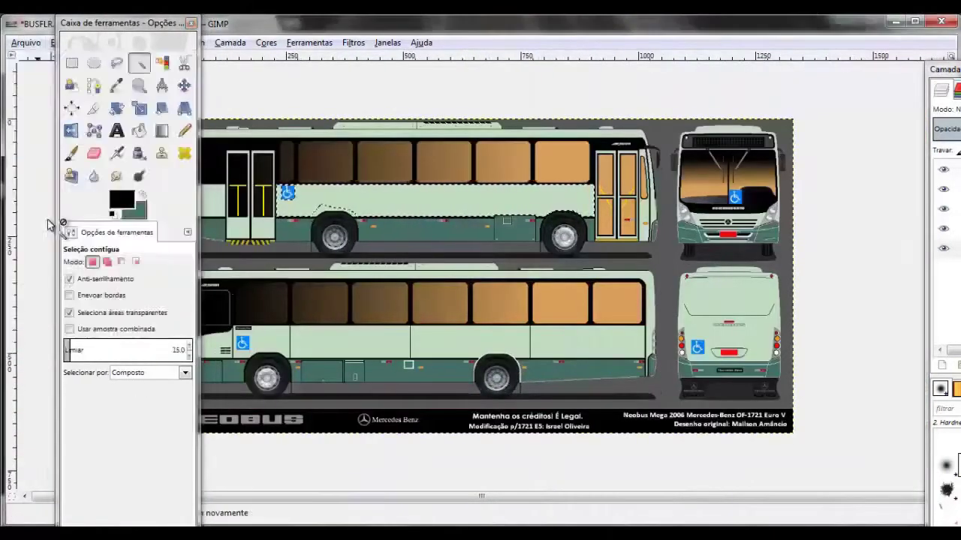
# Re-export over Mega 2006 MB OF-1721 ARfLORESpinturaantiga.PNG in Pictures, confirming overwrite and PNG options
pyautogui.hotkey('ctrl', 'shift', 'e')
pyautogui.click(42, 291)
pyautogui.click(169, 337)
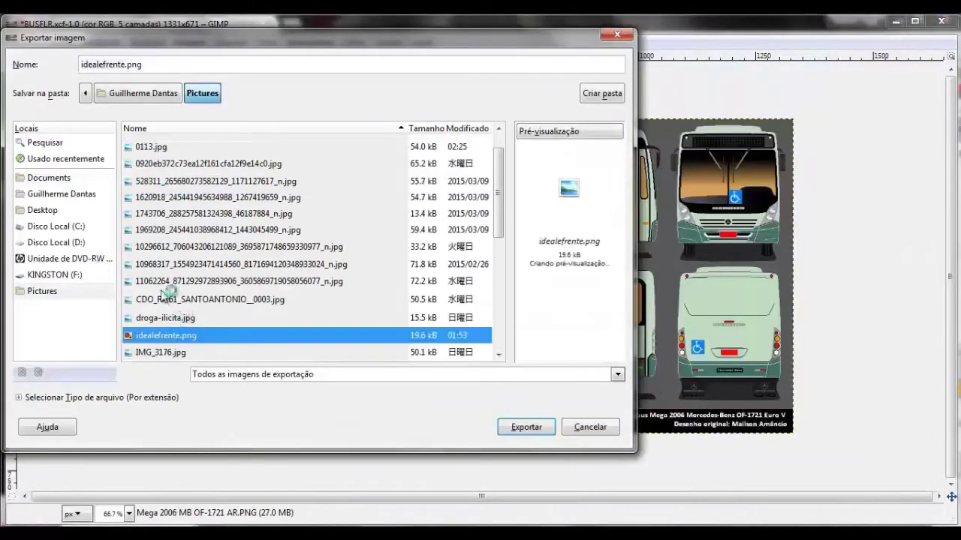
pyautogui.scroll(1, 159, 281)
pyautogui.click(199, 332)
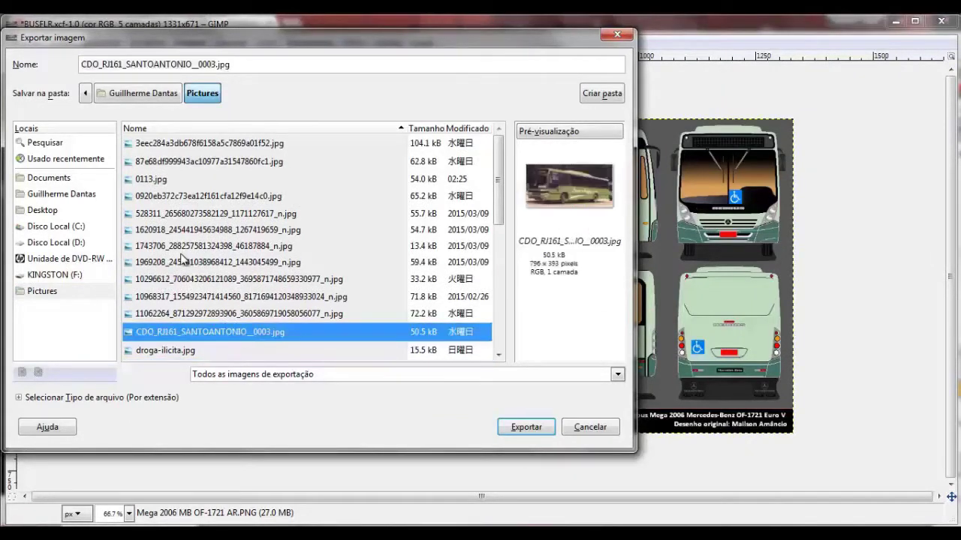
pyautogui.scroll(-4, 183, 266)
pyautogui.scroll(-2, 180, 263)
pyautogui.scroll(-2, 181, 264)
pyautogui.click(187, 236)
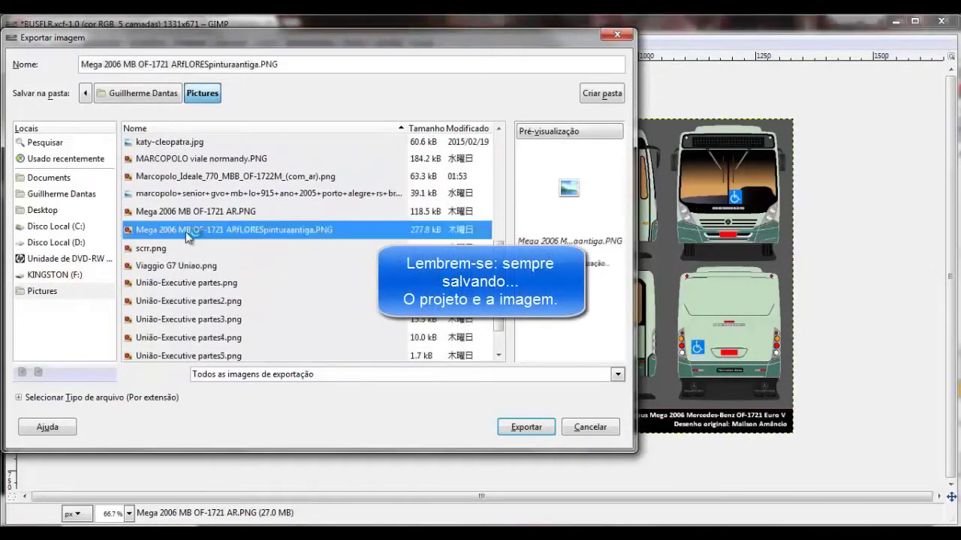
pyautogui.click(512, 428)
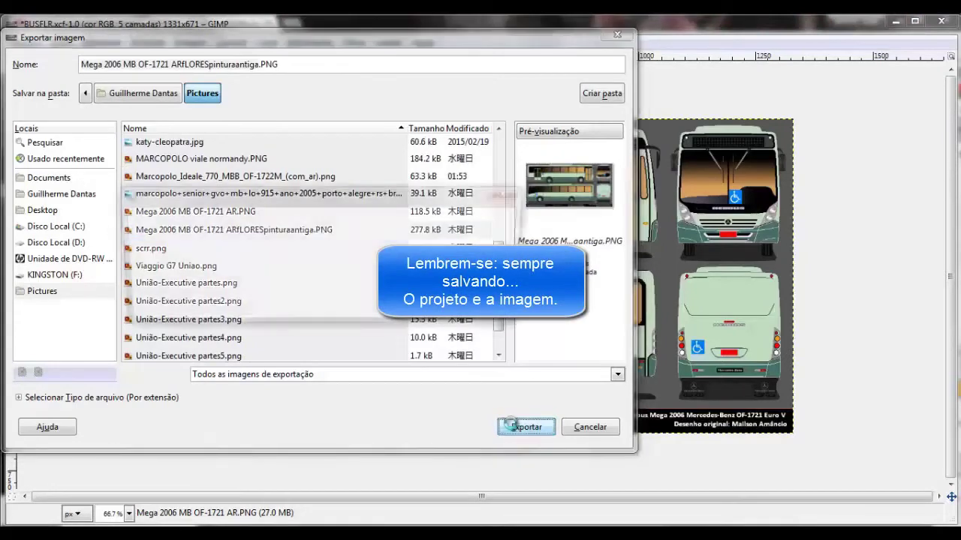
pyautogui.press('Return')
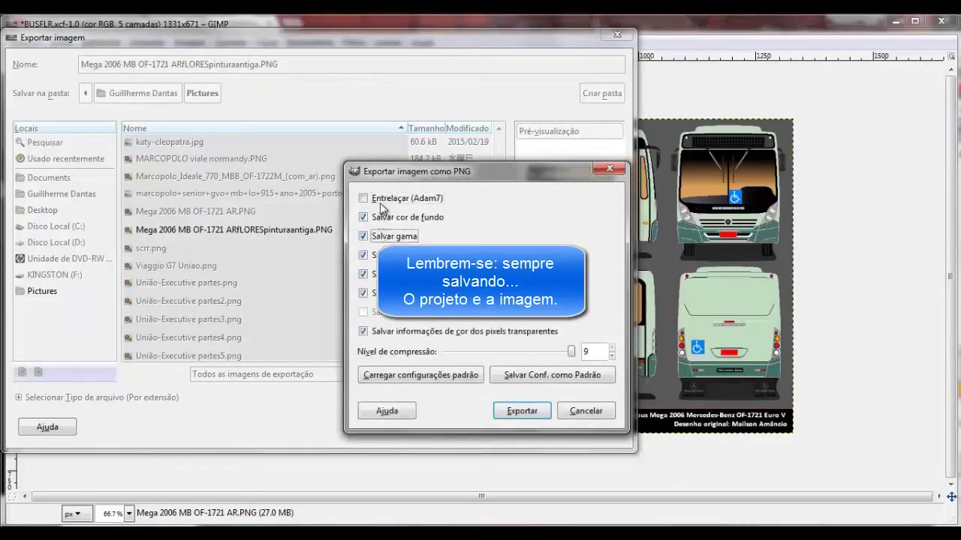
pyautogui.click(514, 412)
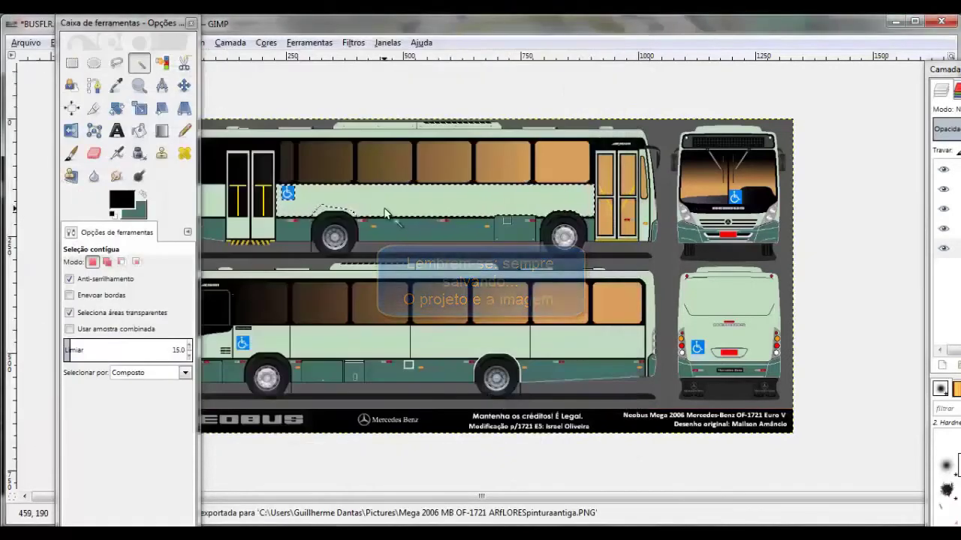
# Paint the wheel arch's left, top and right edge outline black with the Paintbrush
pyautogui.moveTo(183, 29); pyautogui.dragTo(134, 29)
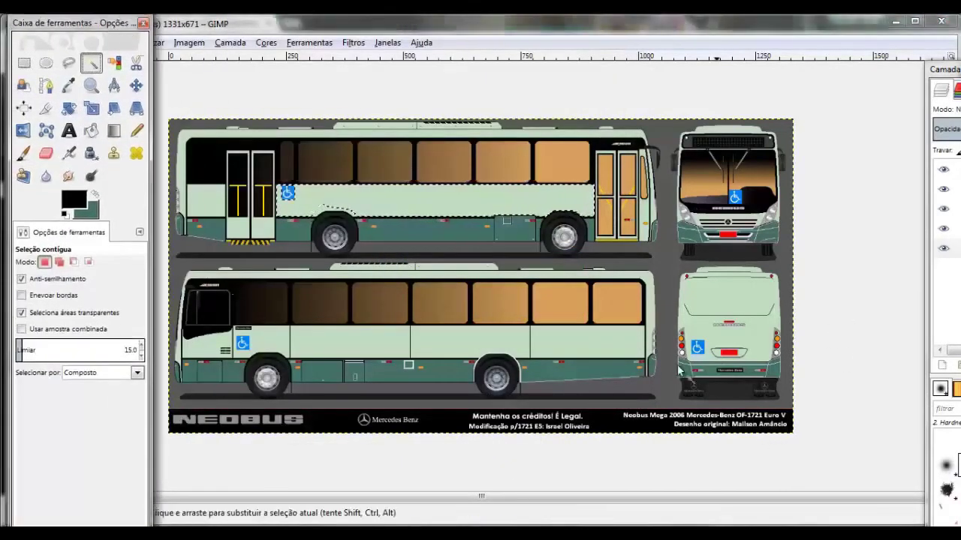
pyautogui.scroll(2, 386, 293)
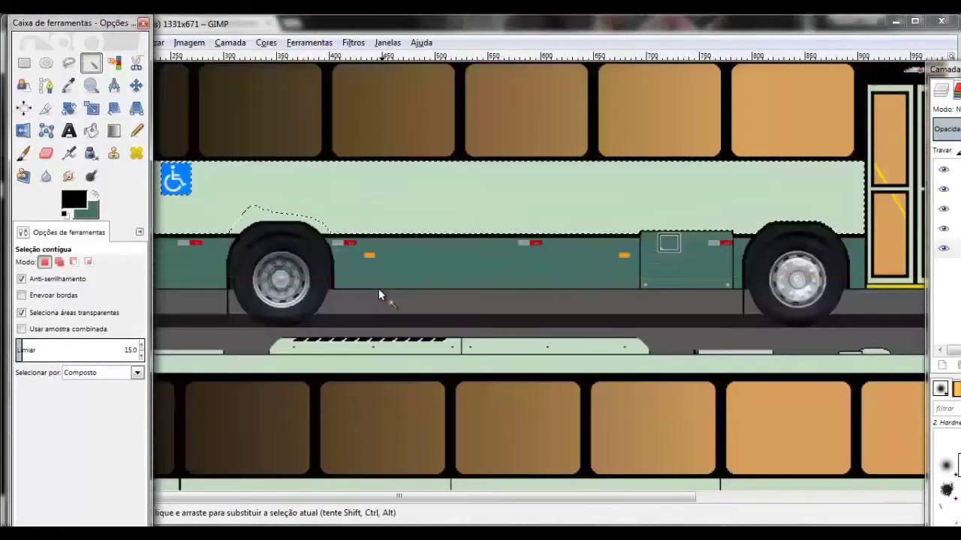
pyautogui.scroll(1, 450, 337)
pyautogui.scroll(2, 493, 368)
pyautogui.scroll(3, 492, 368)
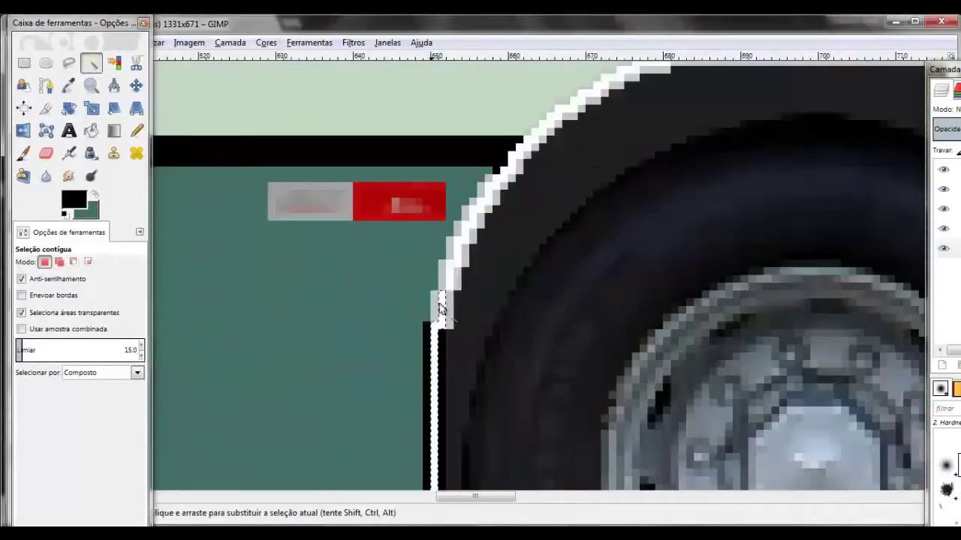
pyautogui.scroll(2, 669, 208)
pyautogui.scroll(-2, 713, 177)
pyautogui.scroll(-2, 713, 177)
pyautogui.scroll(-2, 741, 204)
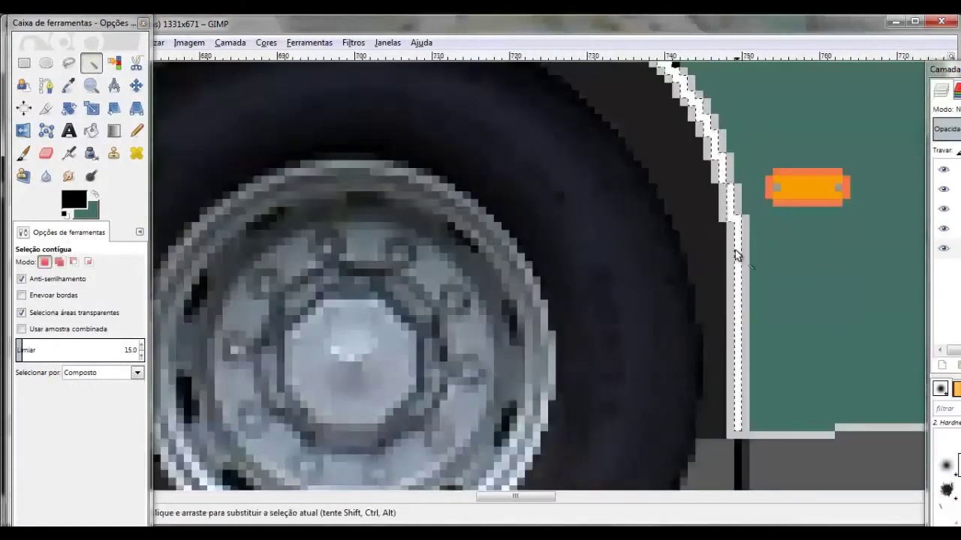
pyautogui.press('p')
pyautogui.scroll(-2, 433, 166)
pyautogui.moveTo(434, 166); pyautogui.dragTo(208, 445)
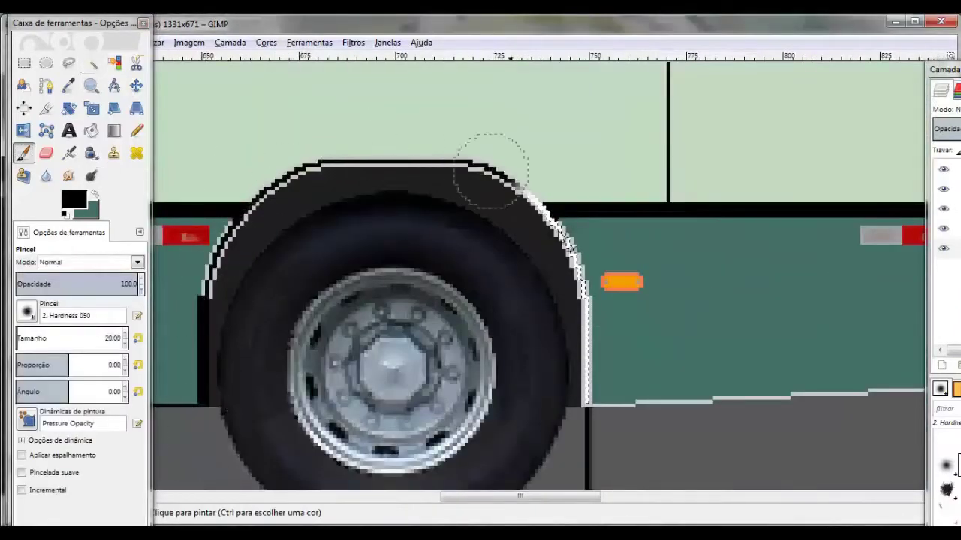
pyautogui.moveTo(489, 160); pyautogui.dragTo(360, 172)
pyautogui.moveTo(213, 382)
pyautogui.mouseDown()
pyautogui.moveTo(547, 386)
pyautogui.moveTo(419, 178)
pyautogui.mouseUp()
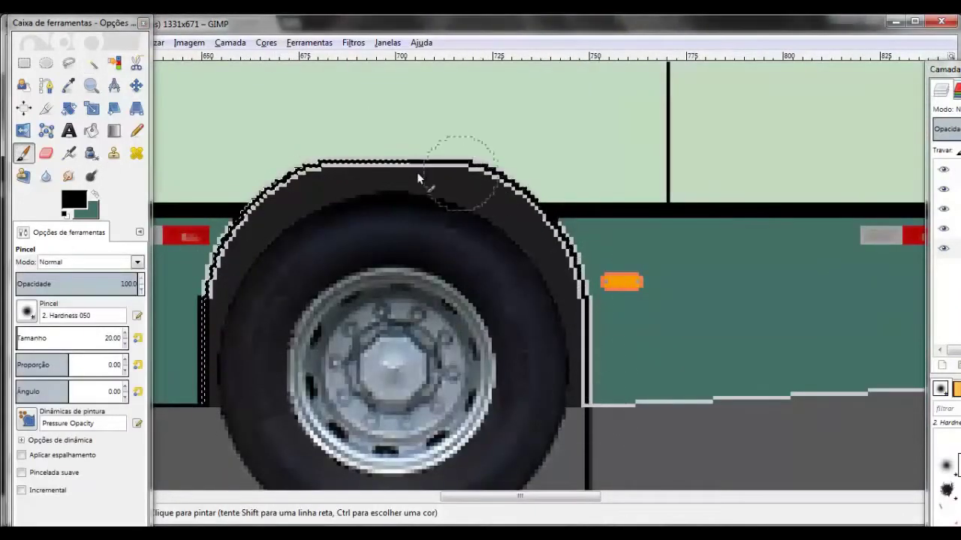
# Fuzzy-select the light-grey edge pixels along the wheel arch, adding each to the selection
pyautogui.click(91, 63)
pyautogui.scroll(4, 210, 303)
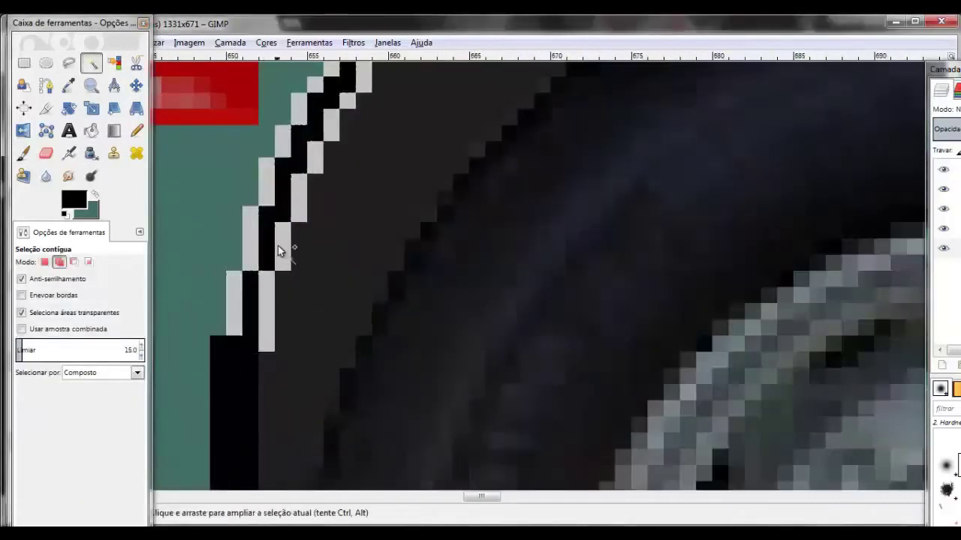
pyautogui.scroll(3, 331, 240)
pyautogui.click(368, 291)
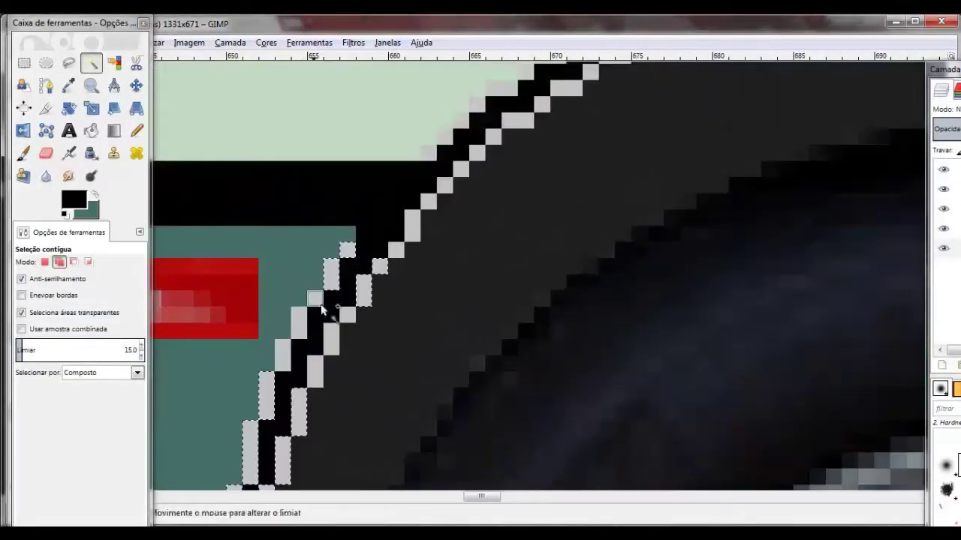
pyautogui.click(284, 352)
pyautogui.scroll(2, 396, 358)
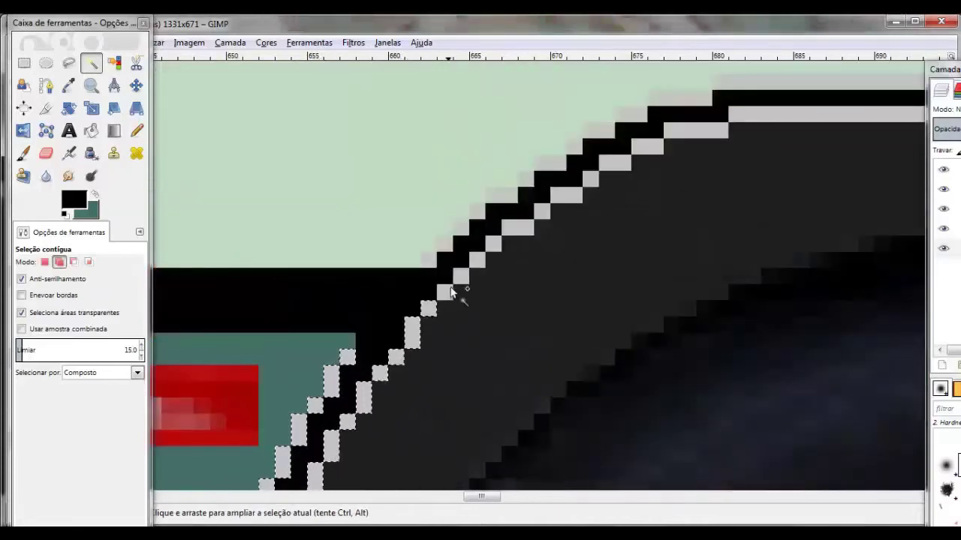
pyautogui.click(647, 146)
pyautogui.click(590, 178)
pyautogui.click(566, 194)
pyautogui.click(518, 226)
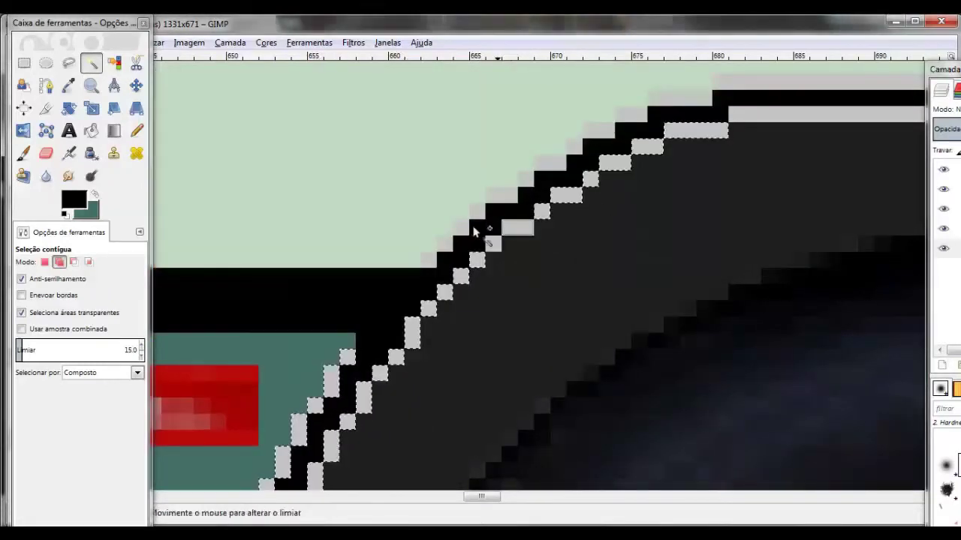
pyautogui.click(445, 242)
pyautogui.click(427, 259)
# Add the light-grey stair-step pixels along the diagonal outline to the selection
pyautogui.scroll(2, 611, 161)
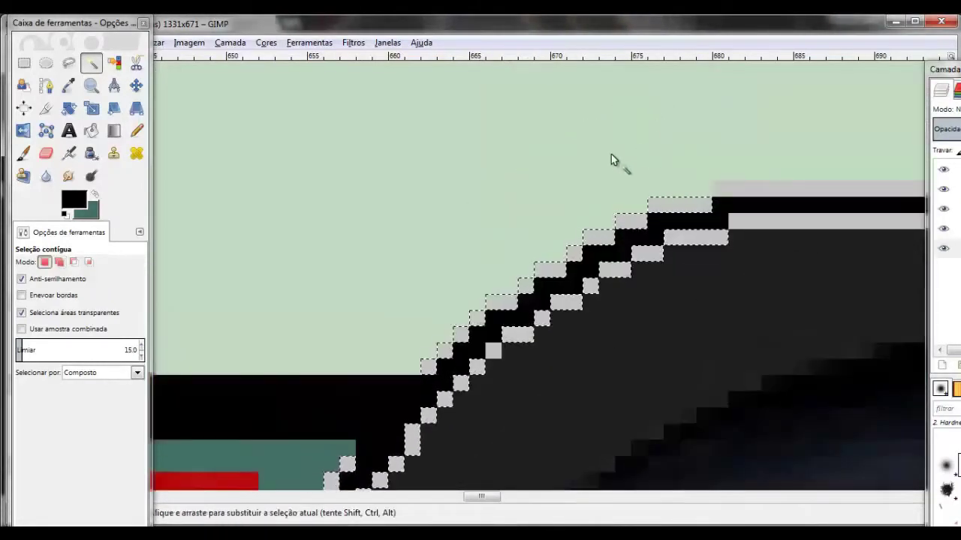
pyautogui.hscroll(5, 603, 187)
pyautogui.click(597, 223)
pyautogui.hscroll(5, 597, 223)
pyautogui.keyDown('shift'); pyautogui.click(480, 206); pyautogui.keyUp('shift')
pyautogui.keyDown('shift'); pyautogui.click(449, 237); pyautogui.keyUp('shift')
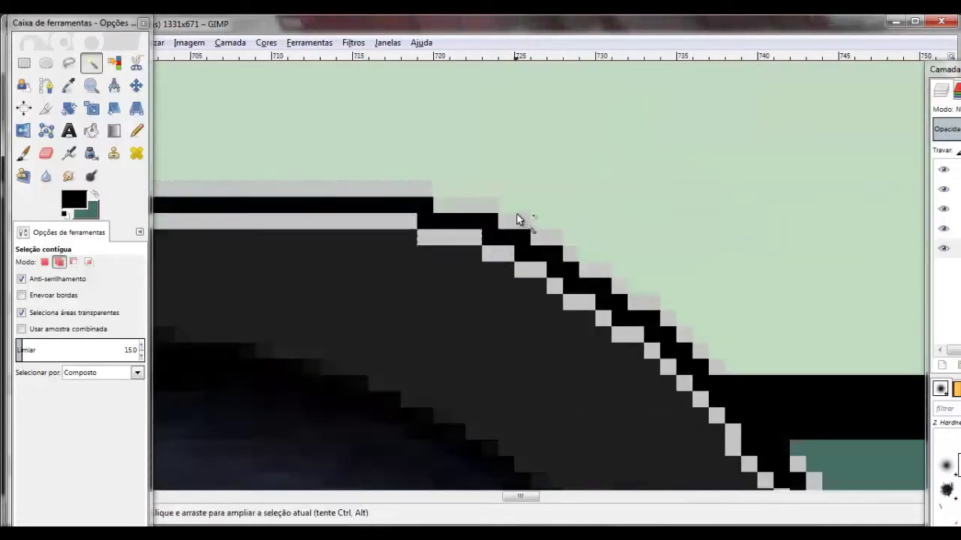
pyautogui.keyDown('shift'); pyautogui.click(514, 221); pyautogui.keyUp('shift')
pyautogui.keyDown('shift'); pyautogui.click(546, 236); pyautogui.keyUp('shift')
pyautogui.keyDown('shift'); pyautogui.click(499, 253); pyautogui.keyUp('shift')
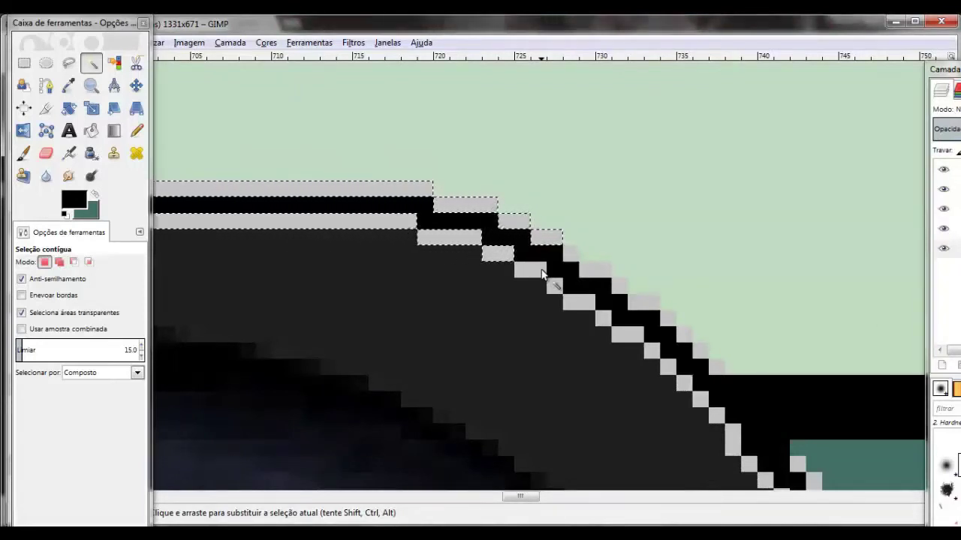
pyautogui.keyDown('shift'); pyautogui.click(542, 274); pyautogui.keyUp('shift')
pyautogui.keyDown('shift'); pyautogui.click(553, 295); pyautogui.keyUp('shift')
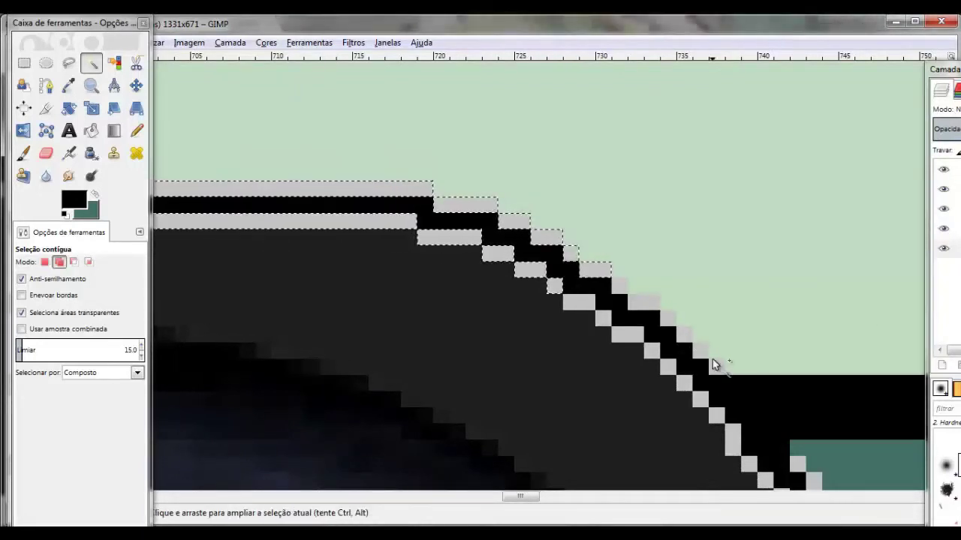
pyautogui.keyDown('shift'); pyautogui.click(600, 308); pyautogui.keyUp('shift')
pyautogui.scroll(-3, 727, 321)
pyautogui.keyDown('shift'); pyautogui.click(726, 321); pyautogui.keyUp('shift')
pyautogui.scroll(-5, 637, 365)
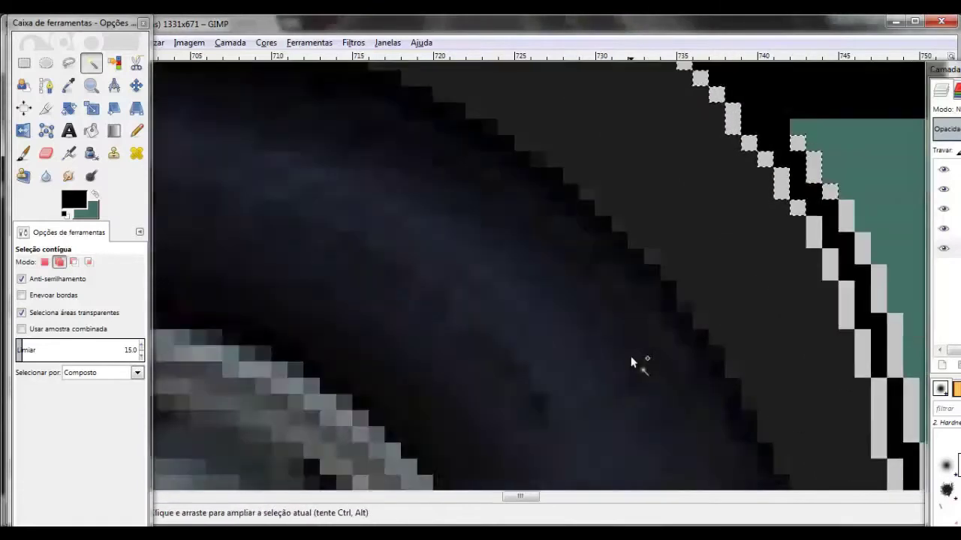
pyautogui.hscroll(5, 611, 301)
# Paint the selected wheel arch outline and lower body edge black with the Paintbrush
pyautogui.scroll(-1, 675, 403)
pyautogui.scroll(-3, 635, 265)
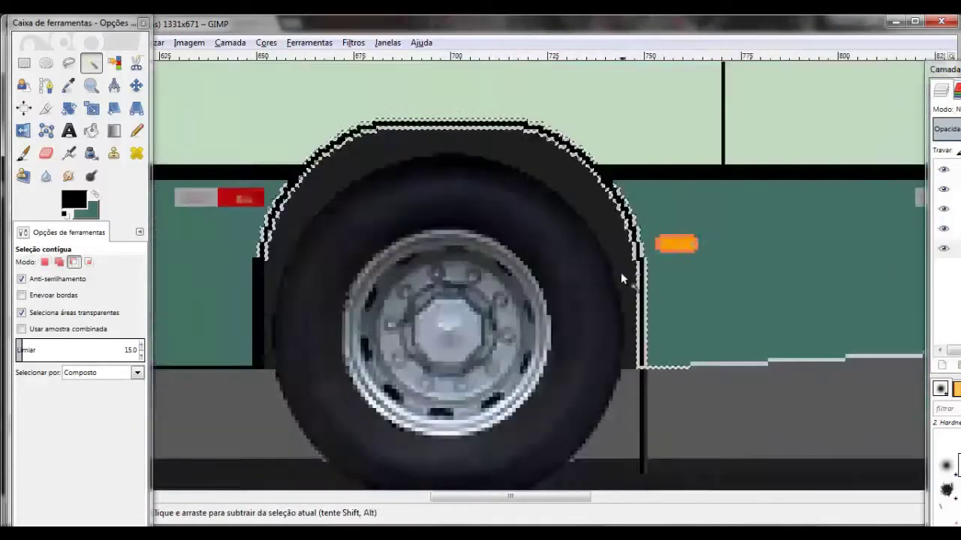
pyautogui.scroll(-1, 635, 278)
pyautogui.hscroll(-3, 530, 341)
pyautogui.scroll(2, 531, 342)
pyautogui.hscroll(3, 525, 335)
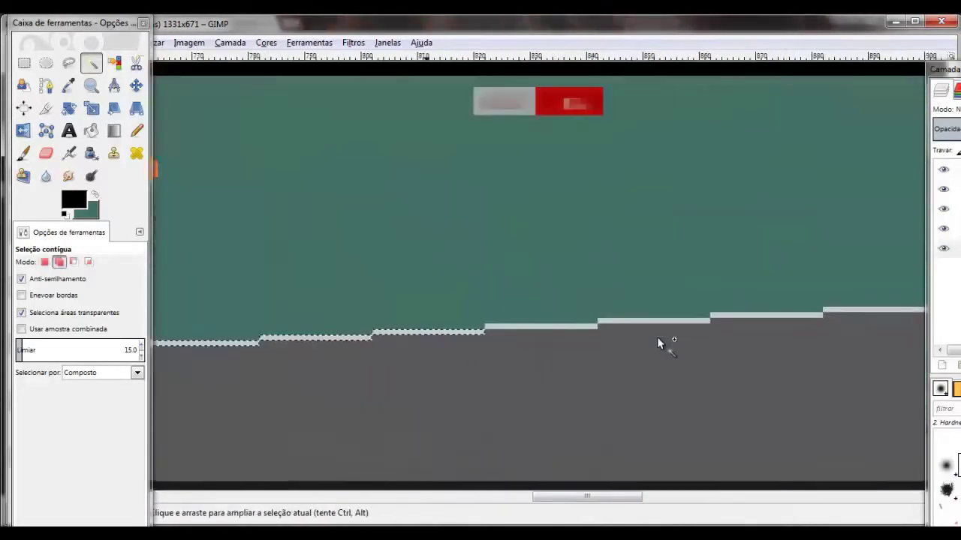
pyautogui.hscroll(3, 657, 337)
pyautogui.scroll(1, 557, 278)
pyautogui.hscroll(-3, 559, 285)
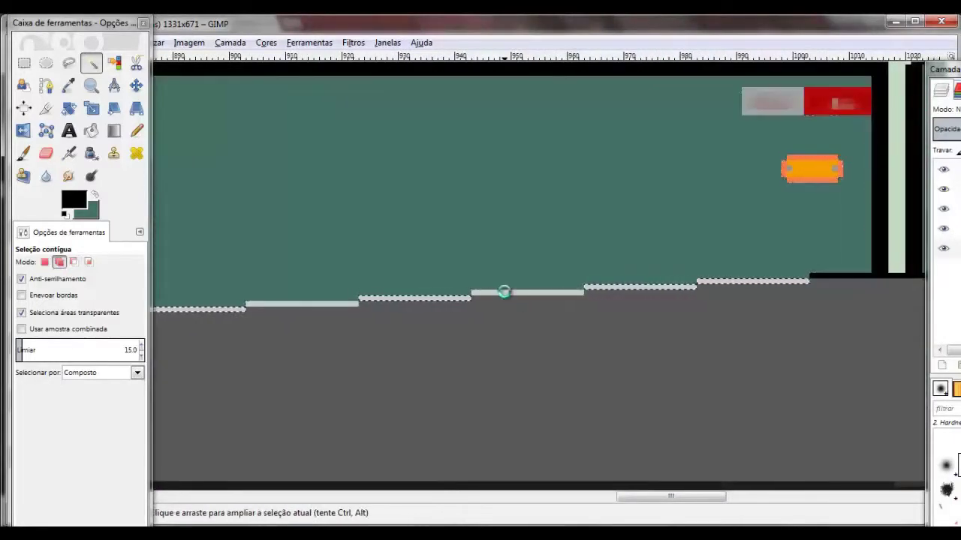
pyautogui.hscroll(5, 504, 292)
pyautogui.scroll(-3, 476, 294)
pyautogui.press('p')
pyautogui.scroll(2, 397, 198)
pyautogui.scroll(1, 209, 204)
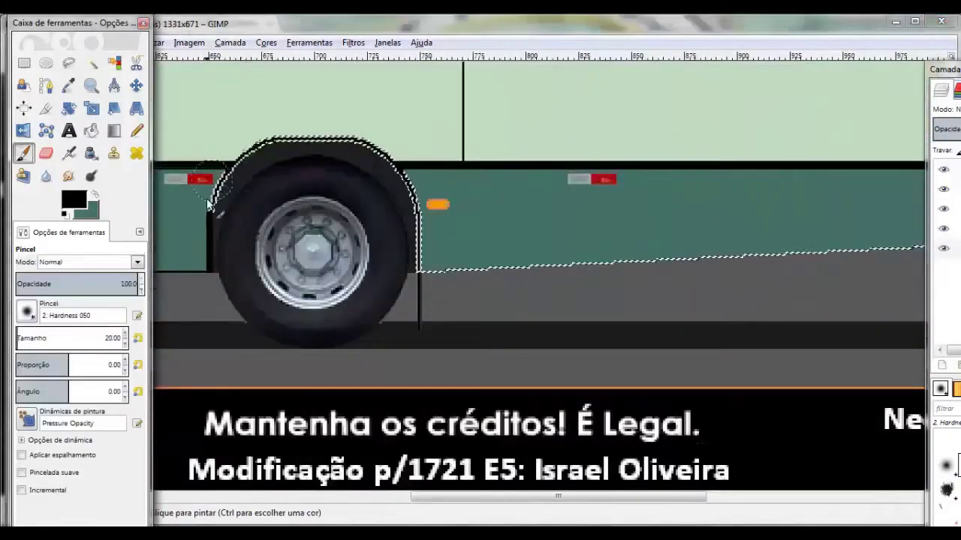
pyautogui.moveTo(208, 204); pyautogui.dragTo(359, 150)
pyautogui.hscroll(2, 684, 259)
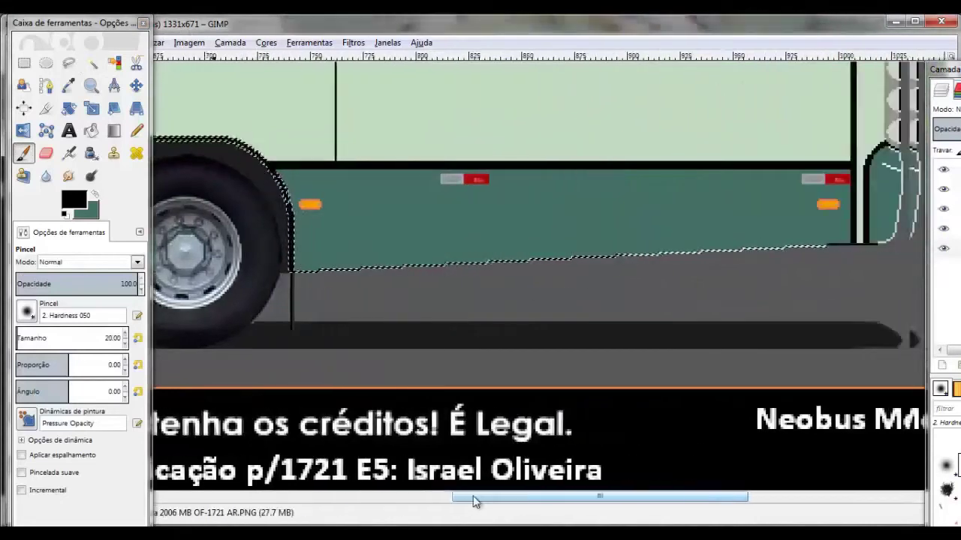
pyautogui.moveTo(854, 245); pyautogui.dragTo(338, 277)
# Return to Fuzzy Select and rearrange the workspace windows
pyautogui.scroll(5, 328, 142)
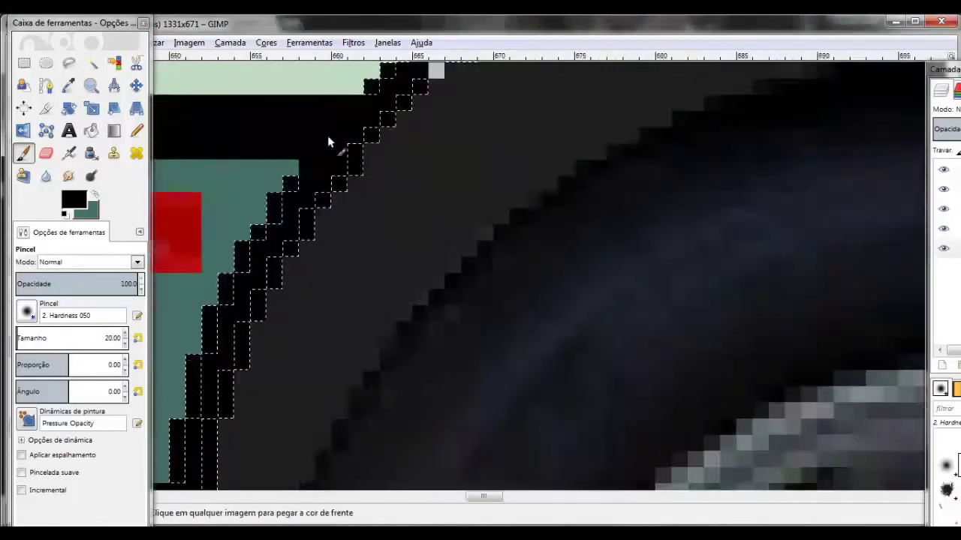
pyautogui.press('u')
pyautogui.press('p')
pyautogui.scroll(-5, 430, 157)
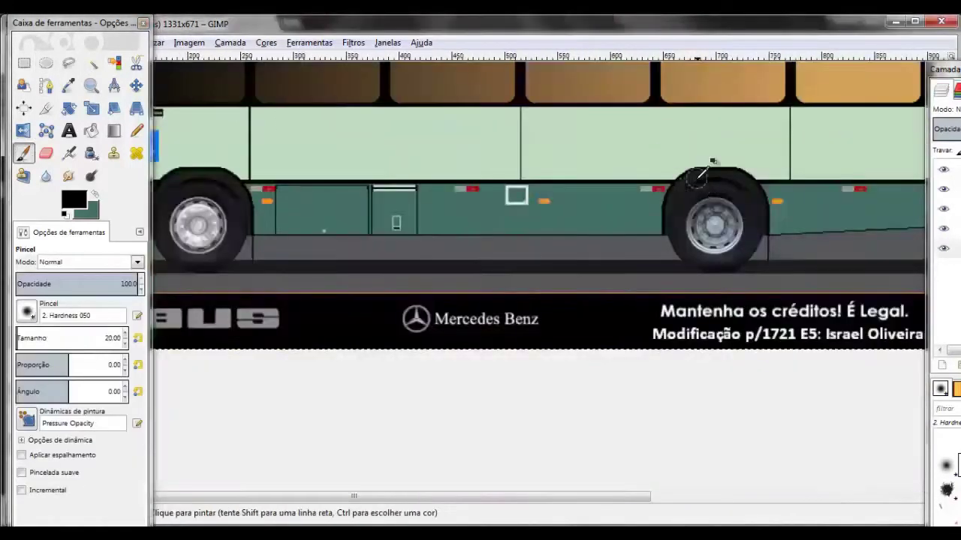
pyautogui.scroll(-2, 697, 172)
pyautogui.press('u')
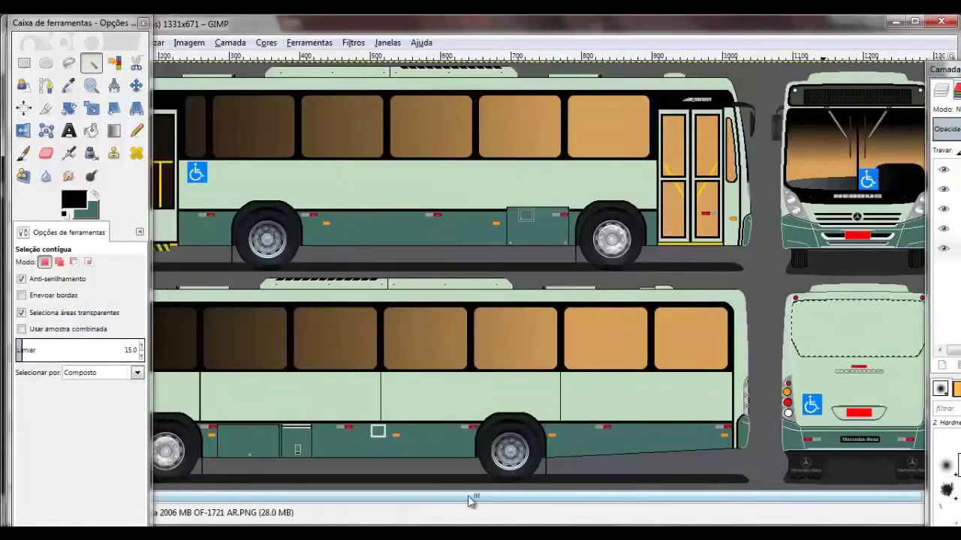
pyautogui.scroll(-2, 474, 399)
pyautogui.moveTo(82, 23)
pyautogui.mouseDown()
pyautogui.moveTo(285, 22)
pyautogui.moveTo(96, 68)
pyautogui.mouseUp()
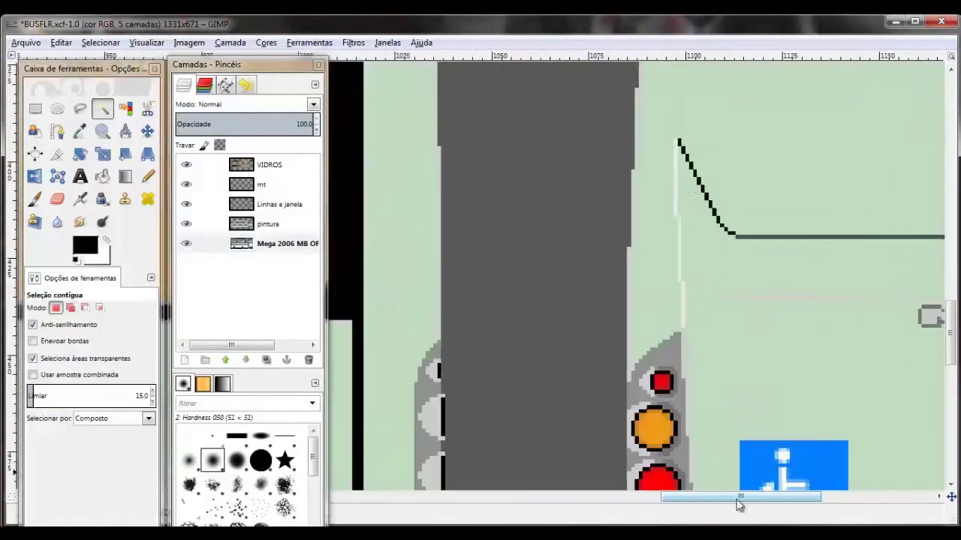
# Set the foreground colour to grey and paint with the Paintbrush on the pintura layer
pyautogui.click(80, 246)
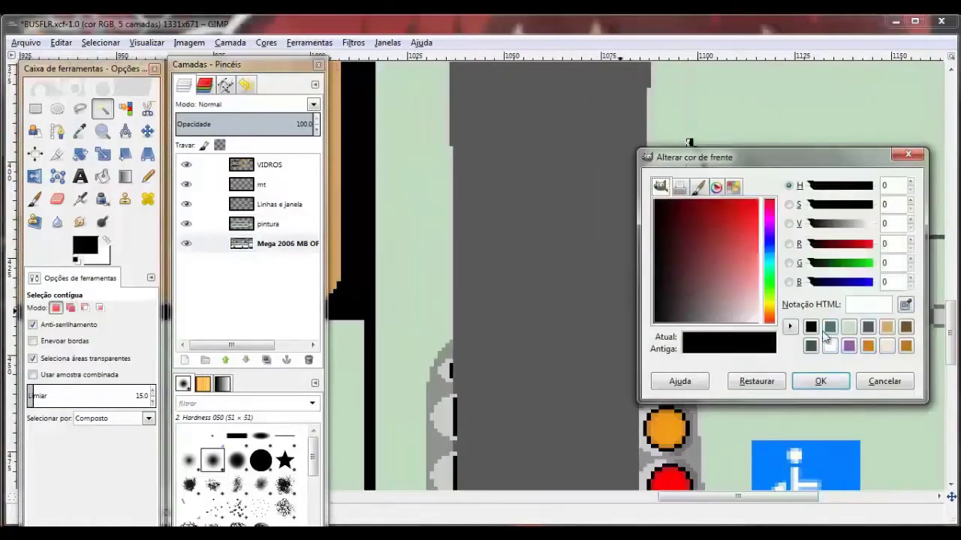
pyautogui.click(829, 345)
pyautogui.click(821, 381)
pyautogui.press('p')
pyautogui.click(248, 224)
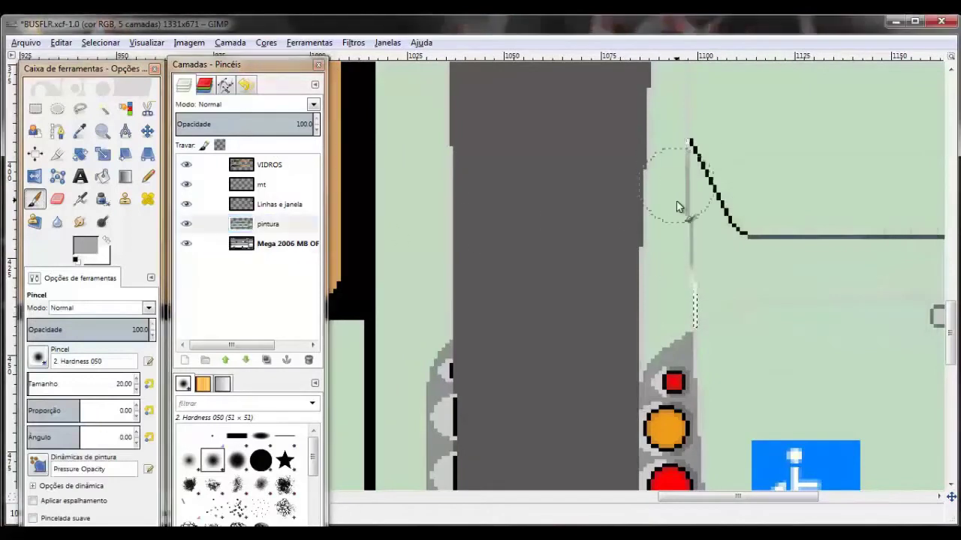
# Fuzzy-select the thin grey edge line at the rear view's upper corner
pyautogui.hscroll(10, 798, 445)
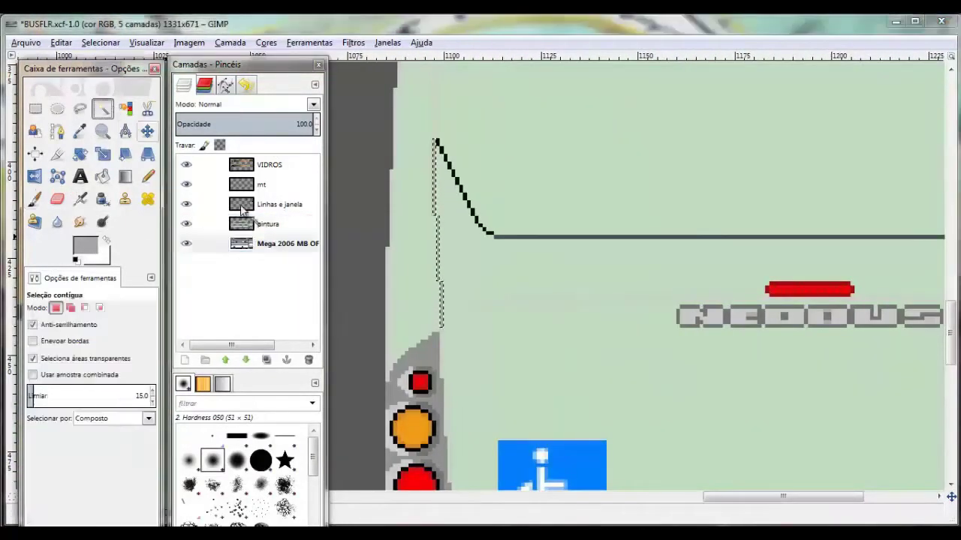
pyautogui.click(629, 284)
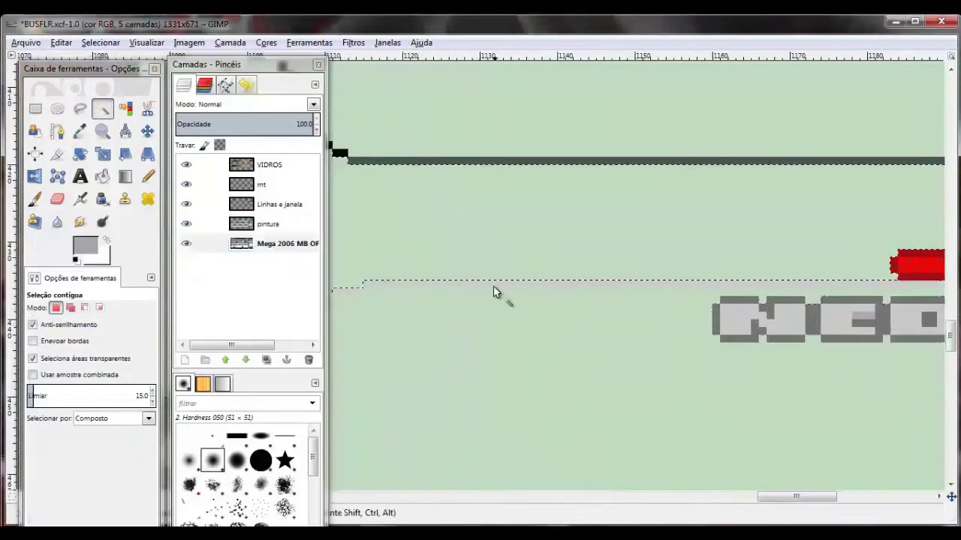
pyautogui.scroll(-2, 573, 278)
pyautogui.scroll(-3, 573, 278)
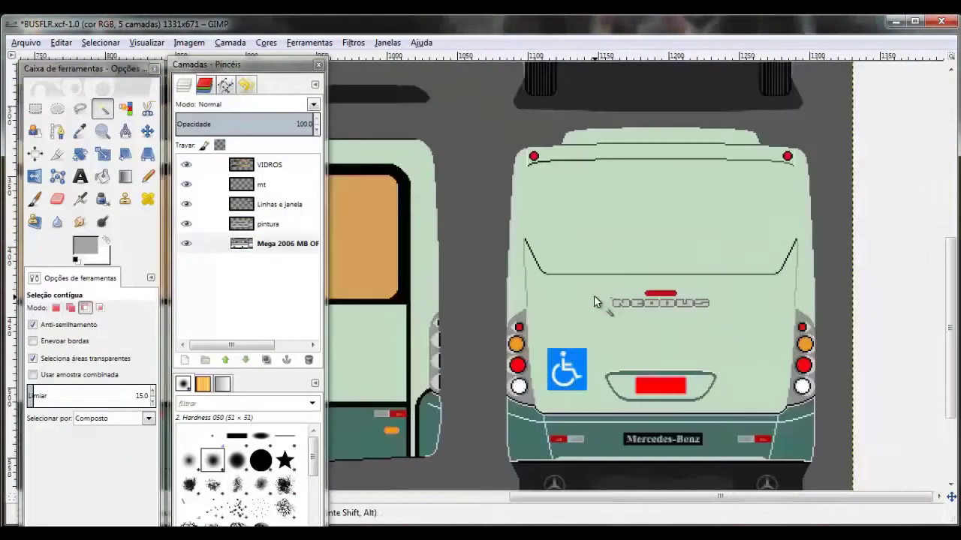
pyautogui.scroll(2, 535, 219)
pyautogui.scroll(2, 585, 188)
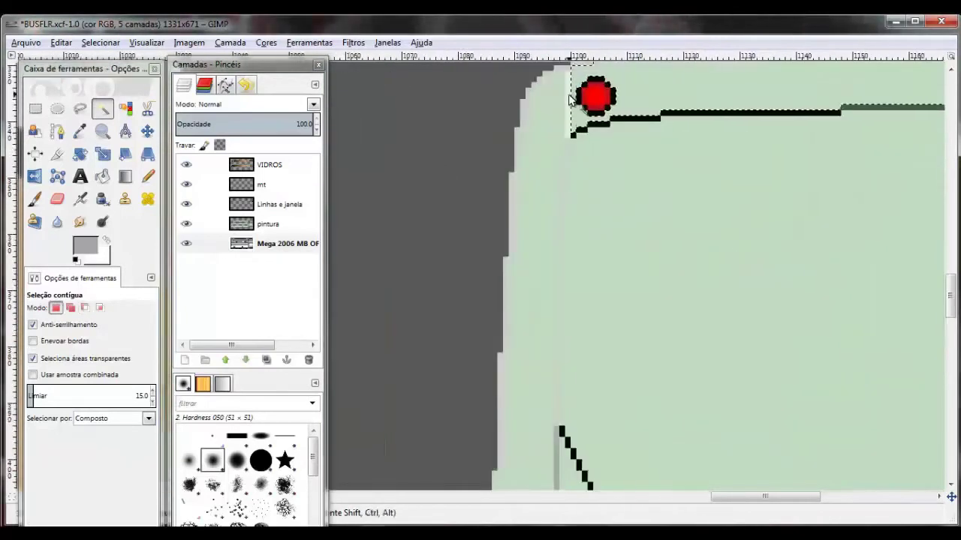
pyautogui.scroll(1, 611, 161)
# With Bucket Fill active, set the foreground colour back to black
pyautogui.hotkey('shift', 'b')
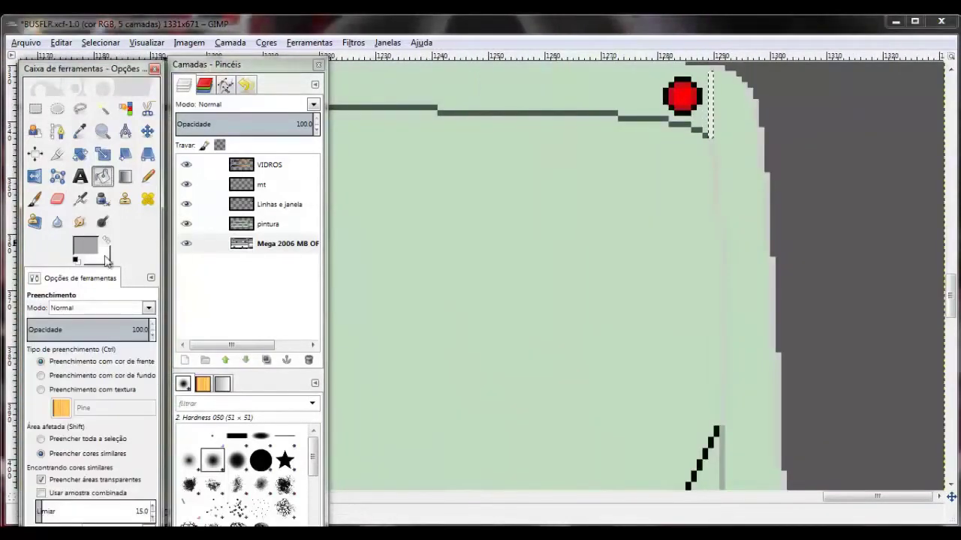
pyautogui.click(106, 258)
pyautogui.click(806, 382)
pyautogui.moveTo(876, 496); pyautogui.dragTo(734, 496)
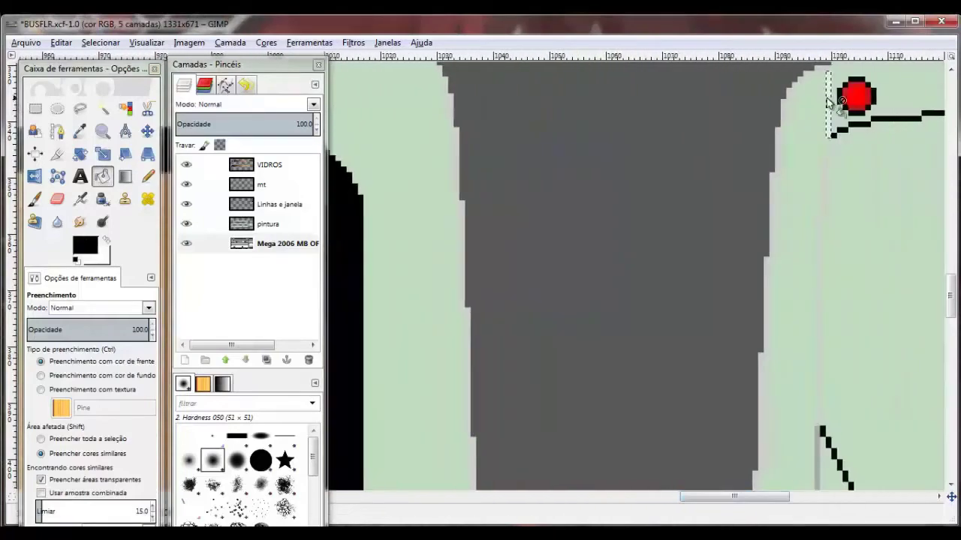
pyautogui.scroll(-4, 811, 197)
pyautogui.scroll(2, 796, 247)
pyautogui.scroll(1, 787, 279)
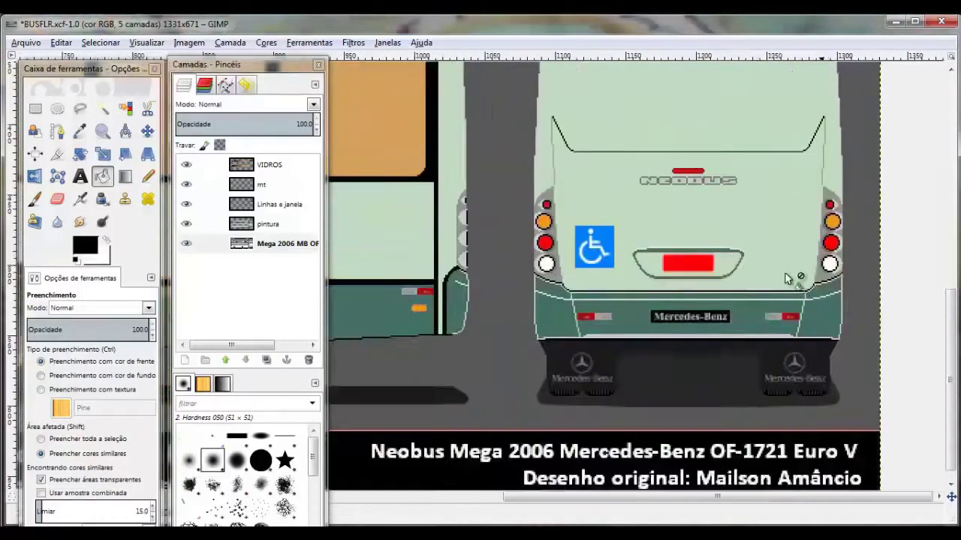
pyautogui.scroll(-1, 787, 279)
pyautogui.scroll(3, 751, 263)
# Fit the whole image in view, move the Layers dock right, and ready the Paintbrush
pyautogui.hotkey('shift', 'ctrl', 'j')
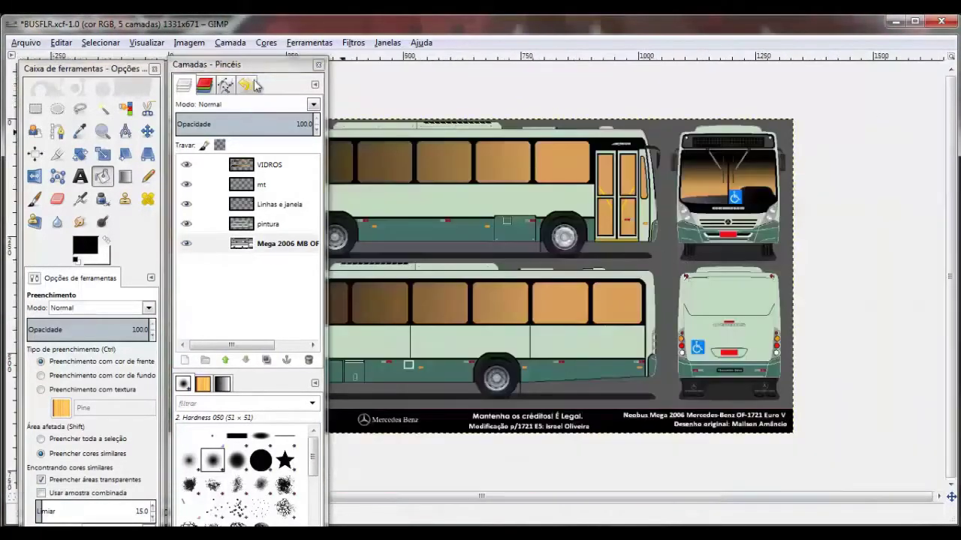
pyautogui.moveTo(255, 65); pyautogui.dragTo(878, 73)
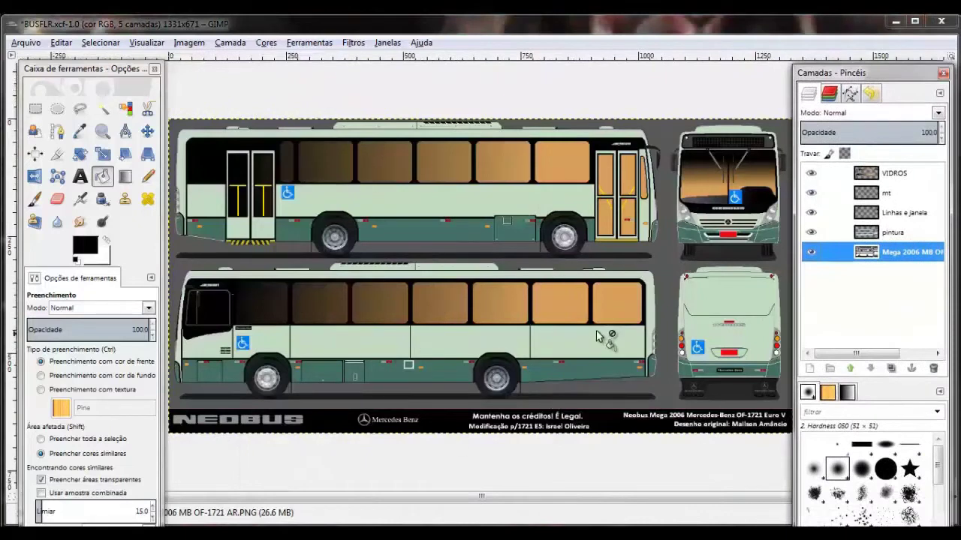
pyautogui.scroll(5, 171, 321)
pyautogui.press('u')
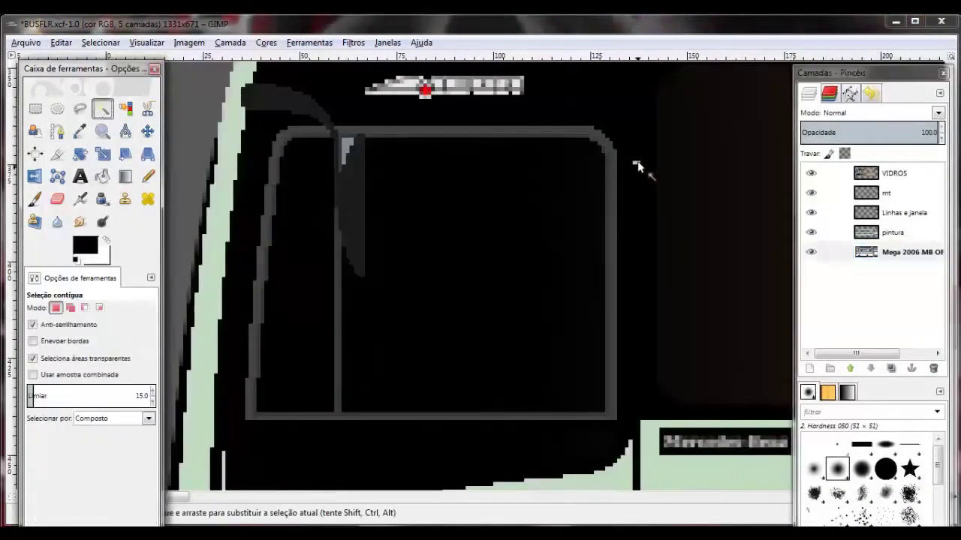
pyautogui.press('pageup')
pyautogui.press('pageup')
pyautogui.press('p')
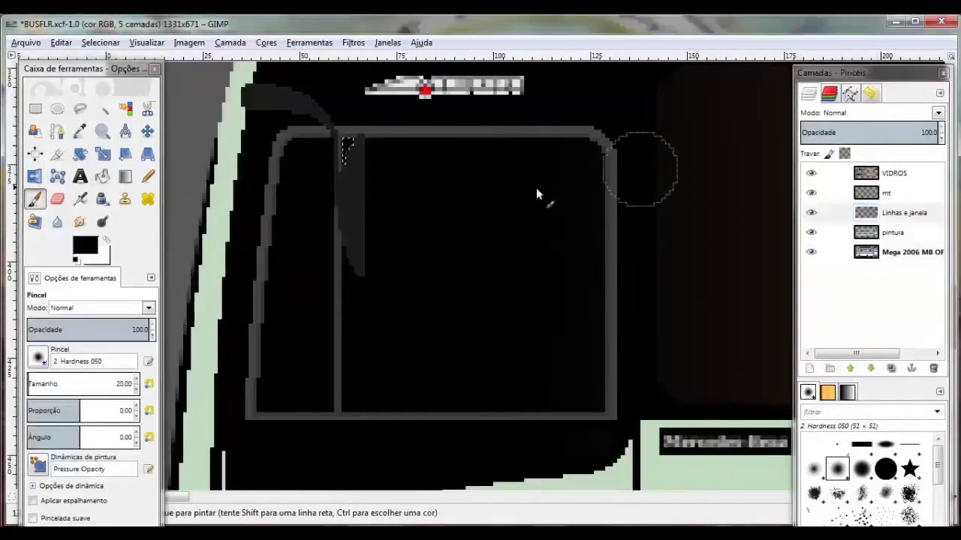
pyautogui.scroll(-2, 536, 197)
pyautogui.scroll(-2, 575, 197)
pyautogui.scroll(2, 643, 360)
pyautogui.scroll(-2, 643, 361)
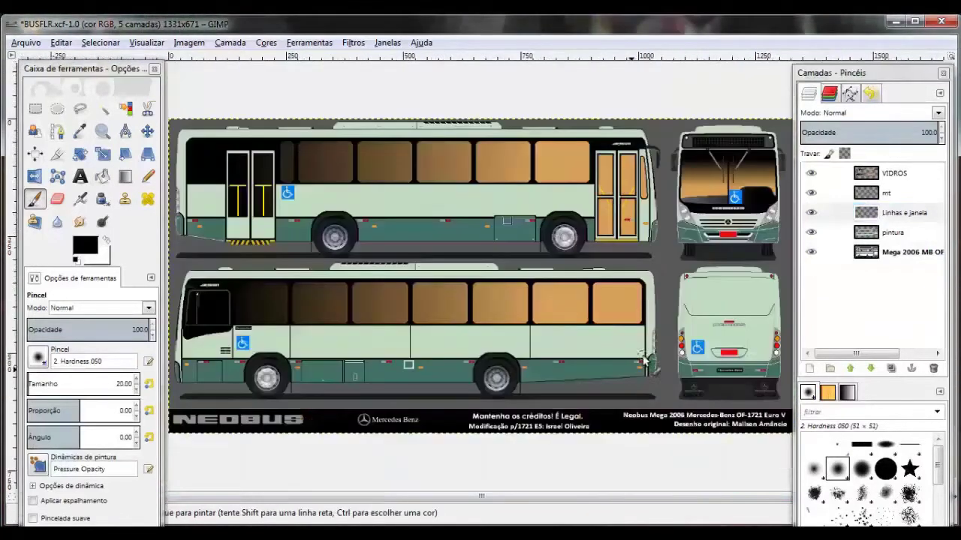
# Make the mt layer active and browse to KINGSTON (F:) > ônibus > Flores
pyautogui.click(901, 214)
pyautogui.click(25, 44)
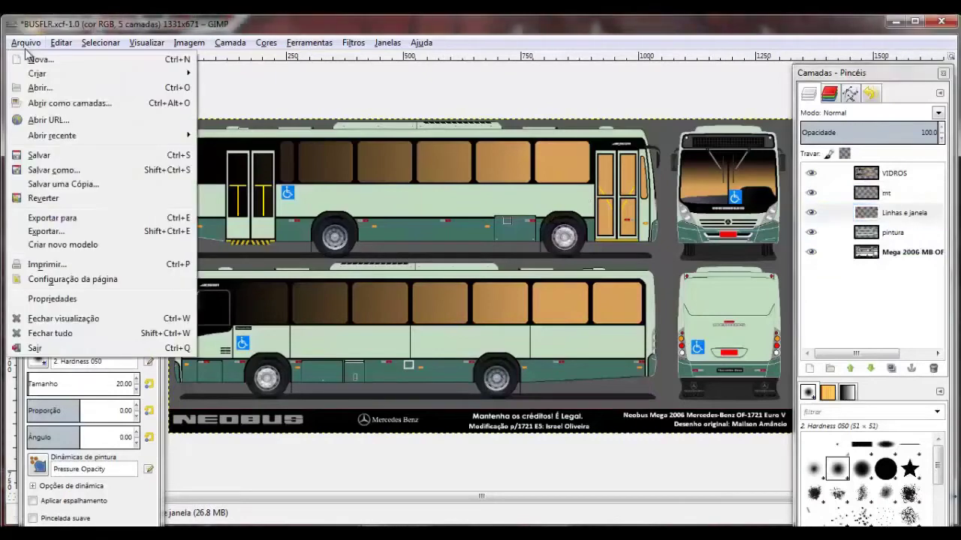
pyautogui.click(72, 105)
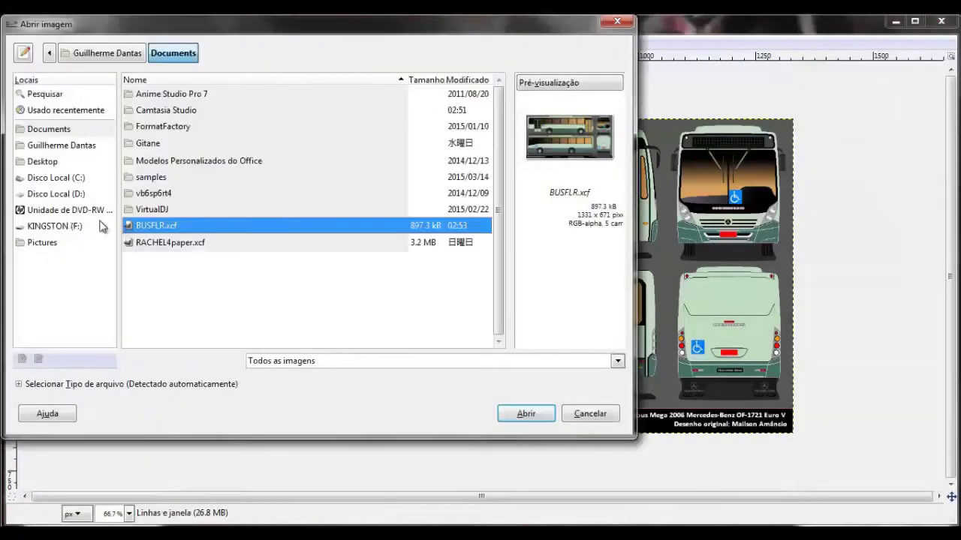
pyautogui.click(61, 211)
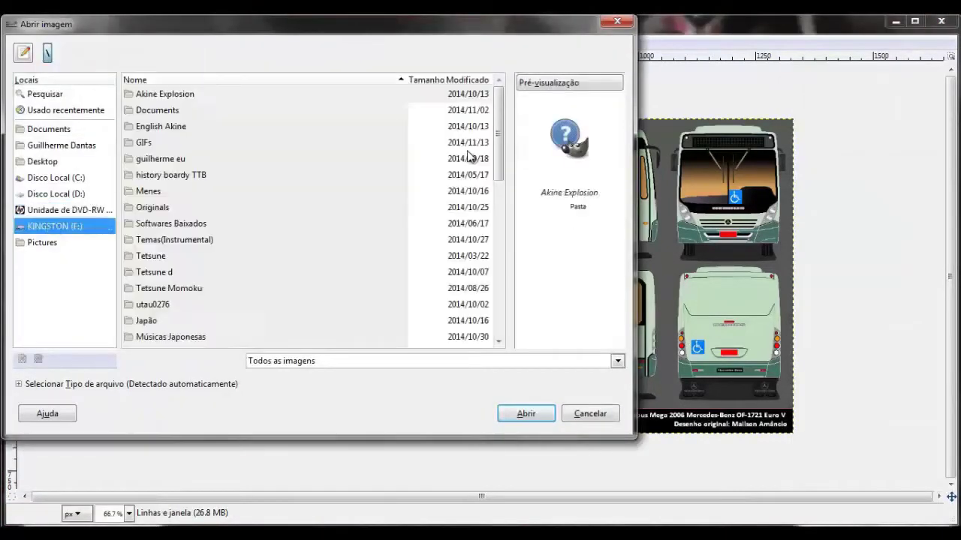
pyautogui.scroll(-5, 165, 223)
pyautogui.doubleClick(150, 217)
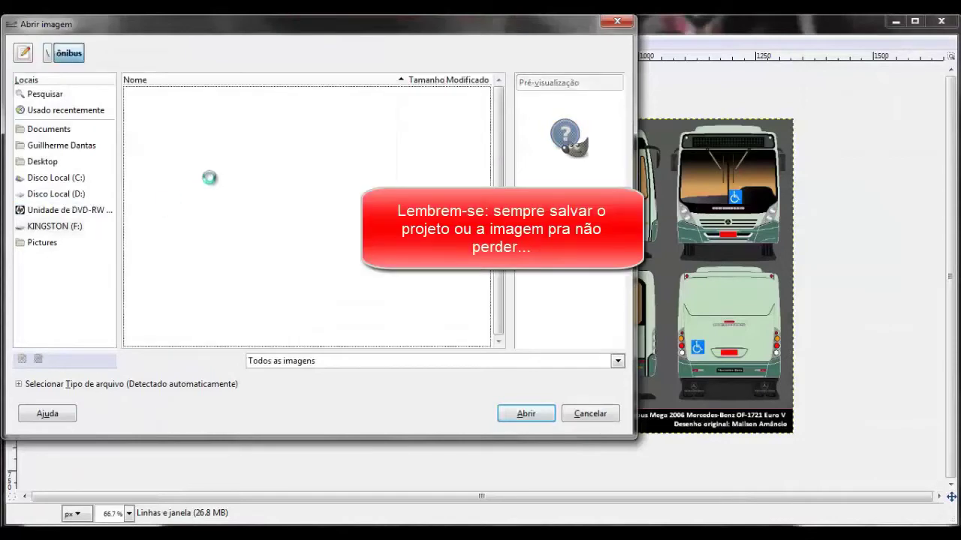
pyautogui.doubleClick(147, 126)
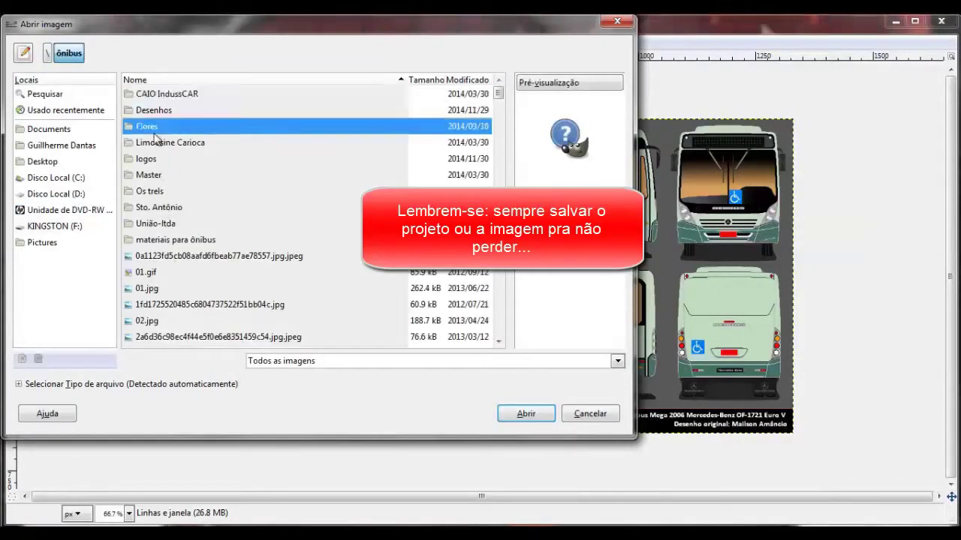
# Preview the Flores images and open Flores RJ 128.219.png as a new layer
pyautogui.moveTo(502, 112); pyautogui.dragTo(501, 270)
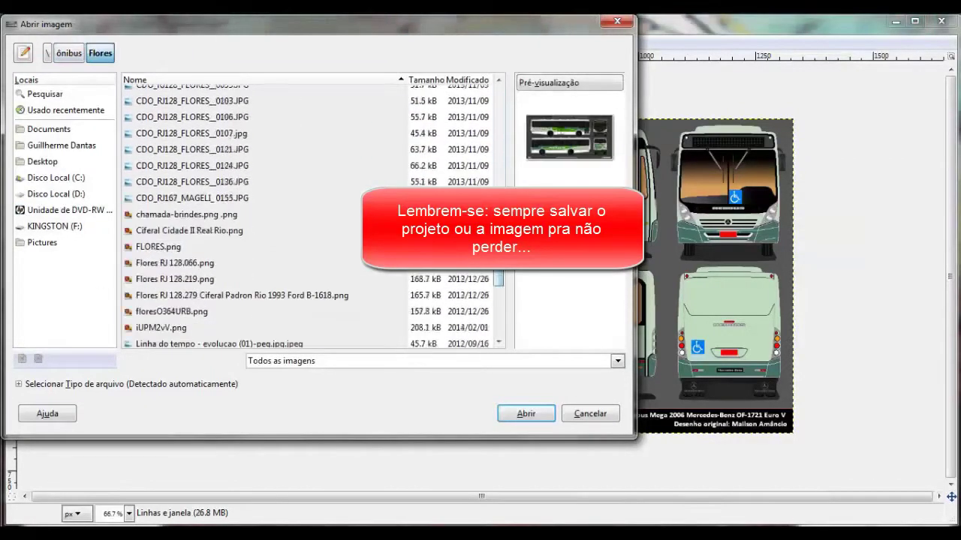
pyautogui.click(195, 262)
pyautogui.click(166, 247)
pyautogui.click(178, 281)
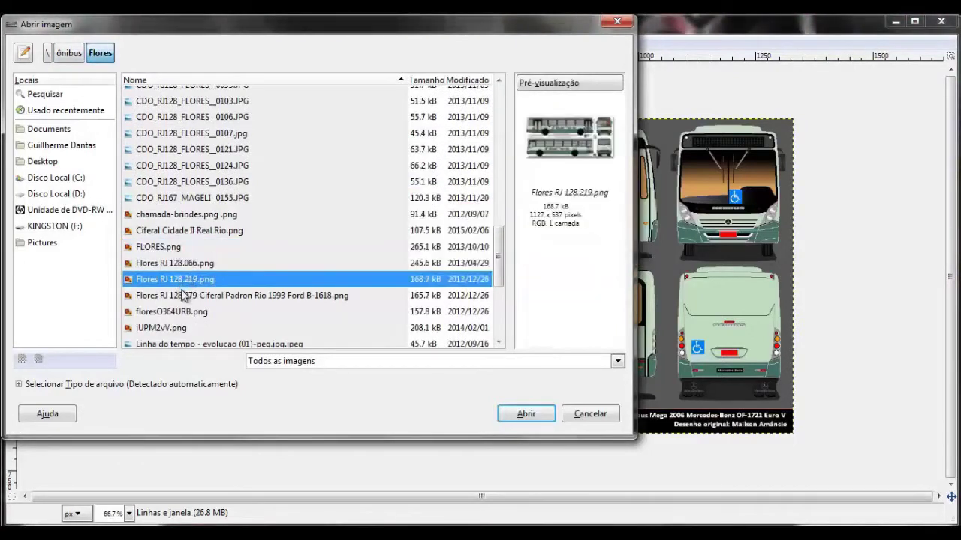
pyautogui.click(183, 295)
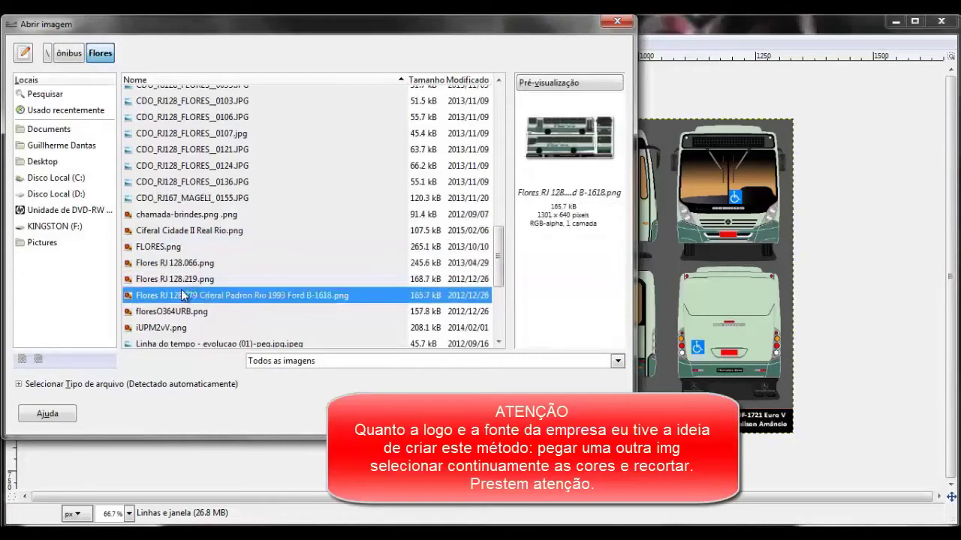
pyautogui.click(181, 280)
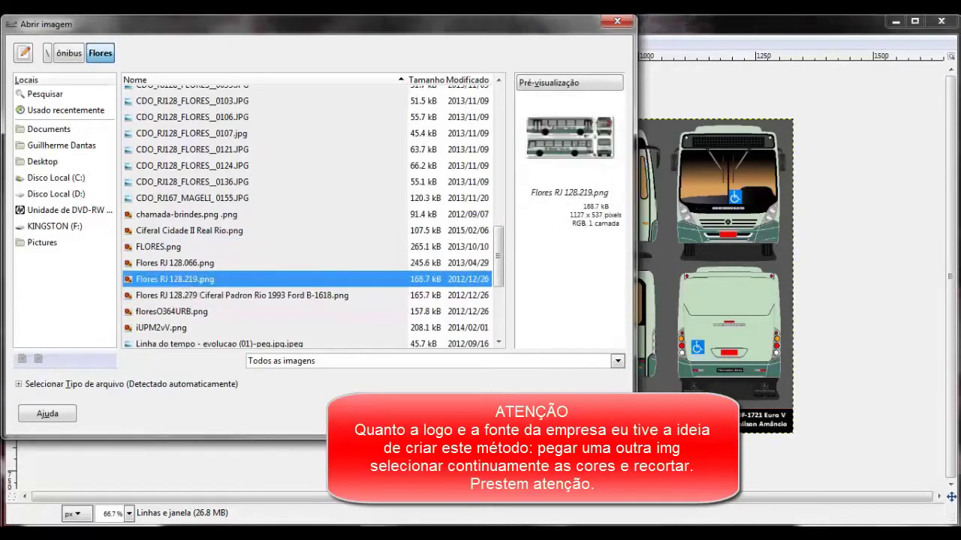
pyautogui.doubleClick(180, 280)
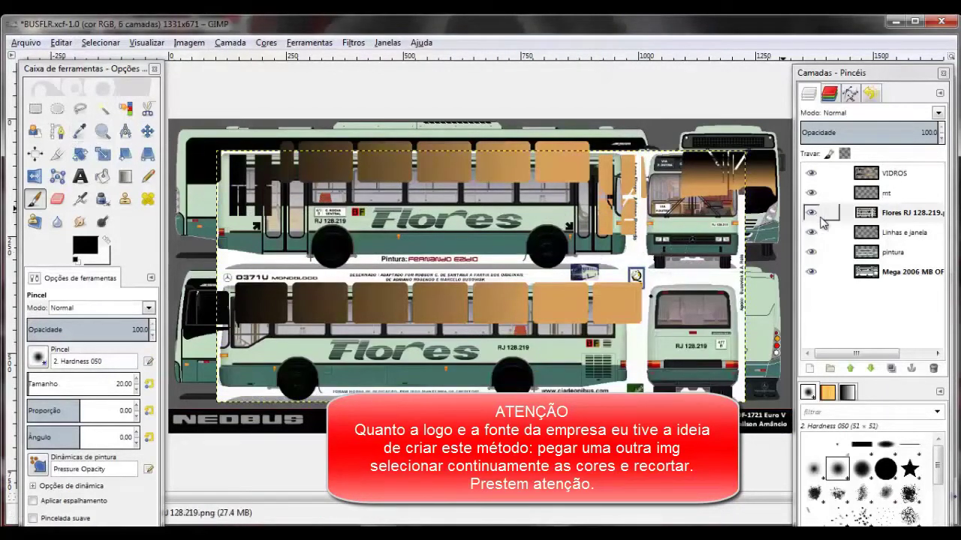
# Activate the Flores RJ 128.219 layer and hide the VIDROS and mt window overlays
pyautogui.click(903, 214)
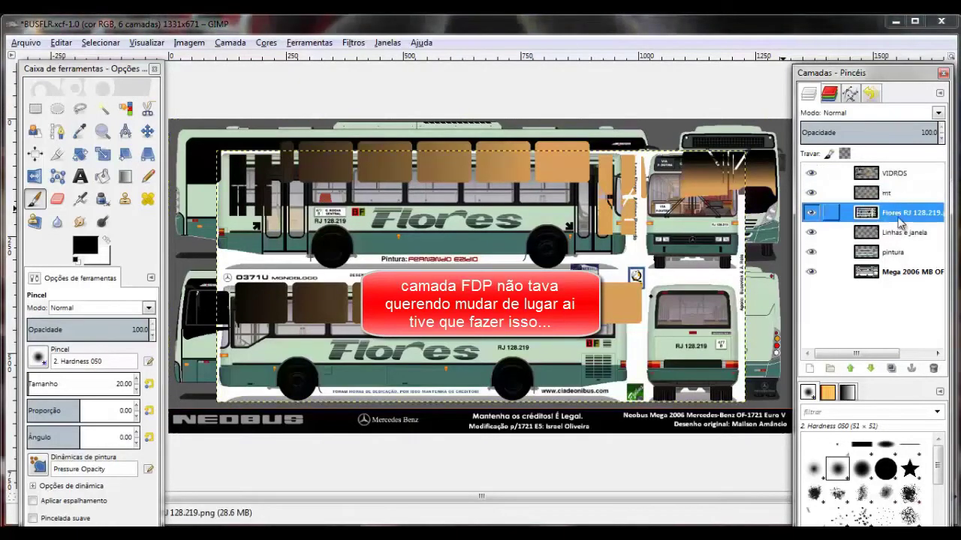
pyautogui.moveTo(901, 223); pyautogui.dragTo(890, 218)
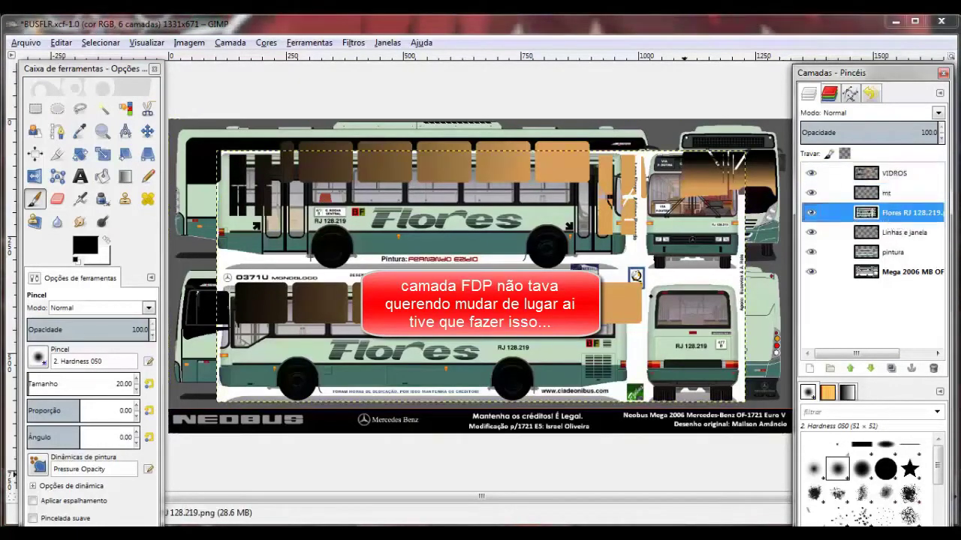
pyautogui.click(810, 212)
pyautogui.click(810, 172)
pyautogui.click(810, 193)
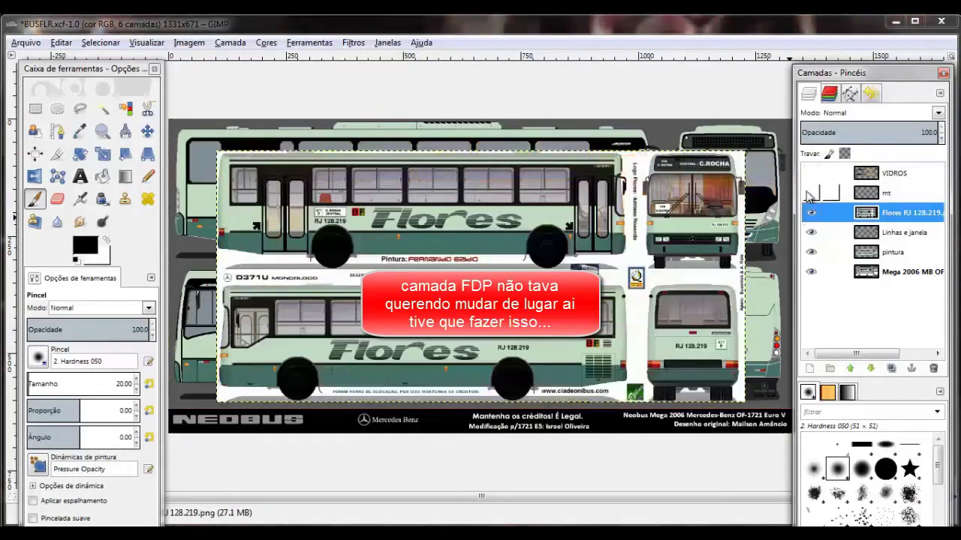
pyautogui.scroll(2, 340, 210)
pyautogui.scroll(2, 341, 199)
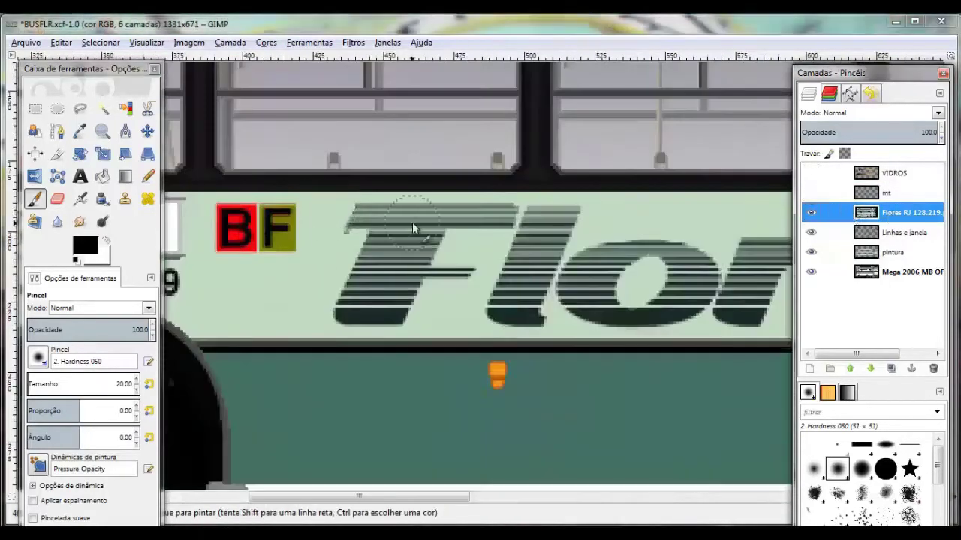
pyautogui.scroll(2, 412, 222)
# Fuzzy-select the stripes of the Flores 'F', adding each stripe to the selection
pyautogui.press('u')
pyautogui.click(425, 204)
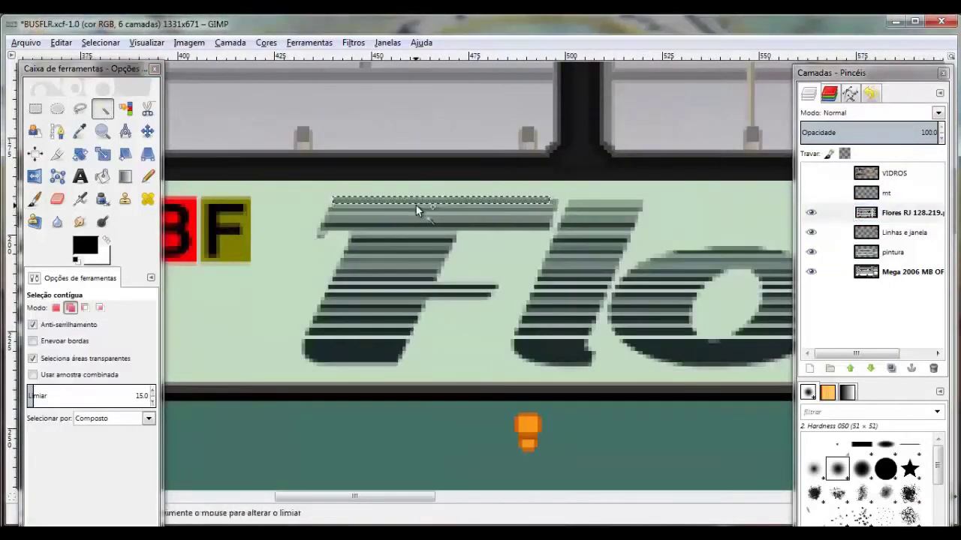
pyautogui.keyDown('shift'); pyautogui.click(416, 215); pyautogui.keyUp('shift')
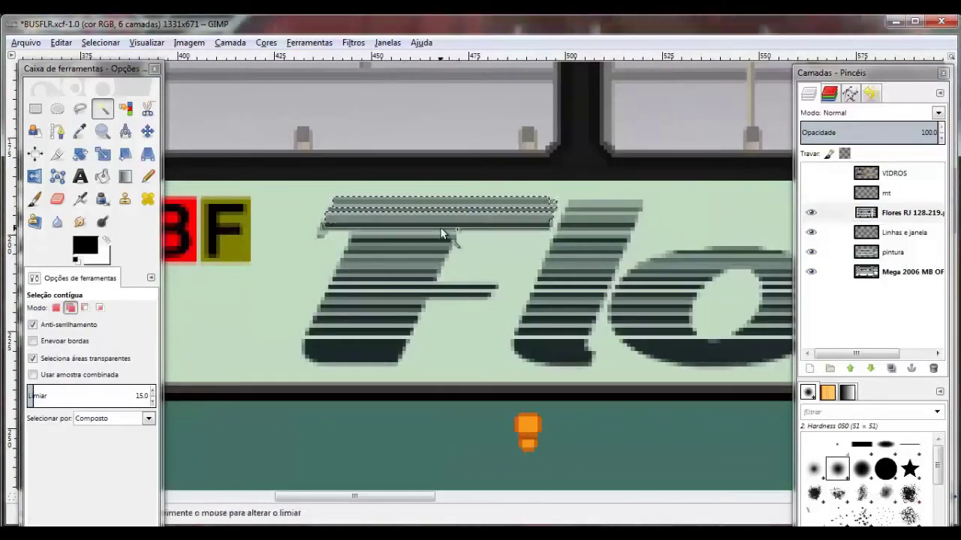
pyautogui.hotkey('ctrl', 'shift', 'a')
pyautogui.click(356, 341)
pyautogui.click(365, 329)
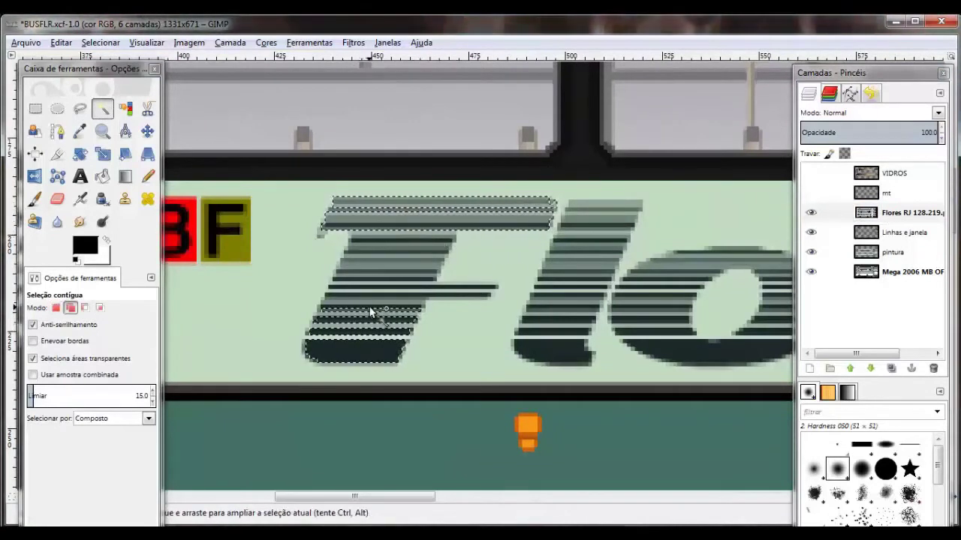
pyautogui.click(375, 302)
pyautogui.click(387, 277)
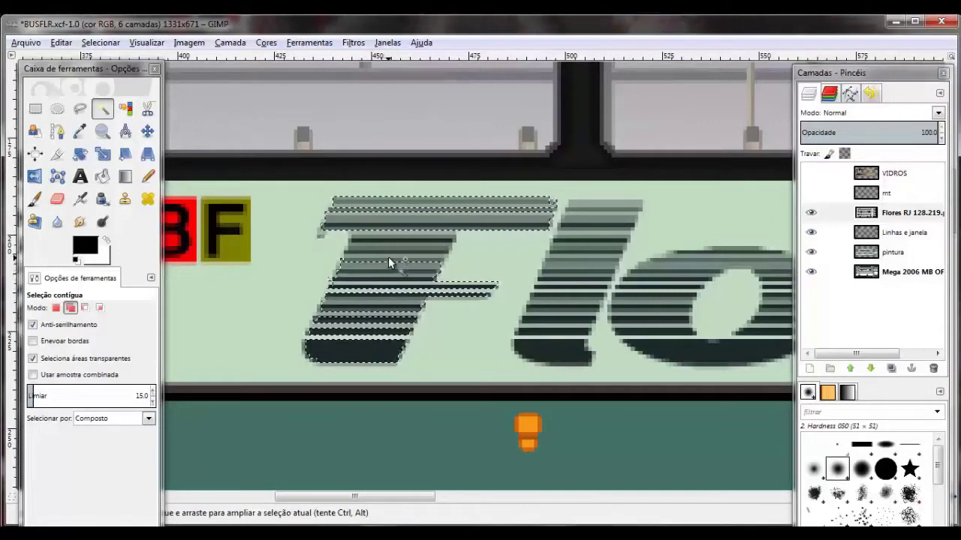
pyautogui.click(394, 254)
pyautogui.click(412, 239)
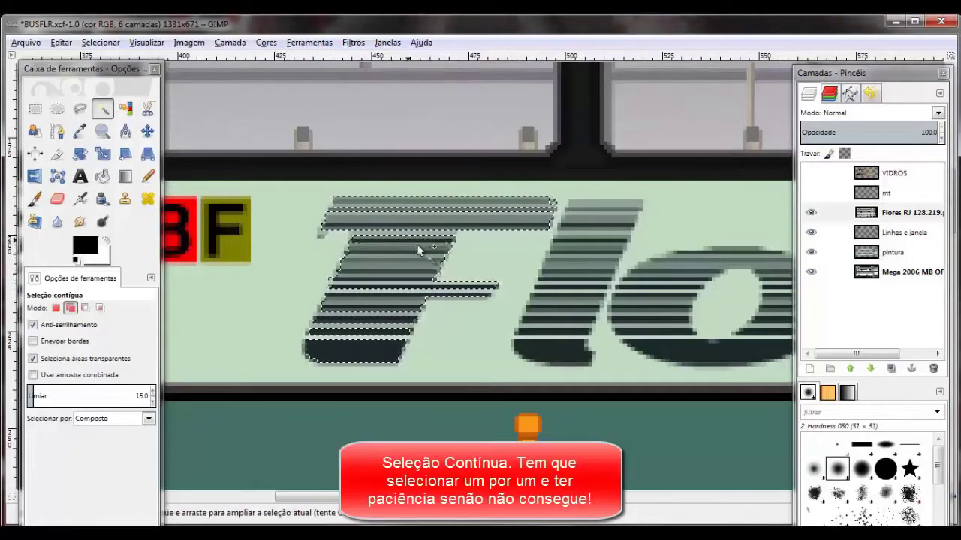
# Add the stripes of the 'l' and the top stripes of the 'o' to the selection
pyautogui.click(601, 211)
pyautogui.click(554, 347)
pyautogui.click(557, 329)
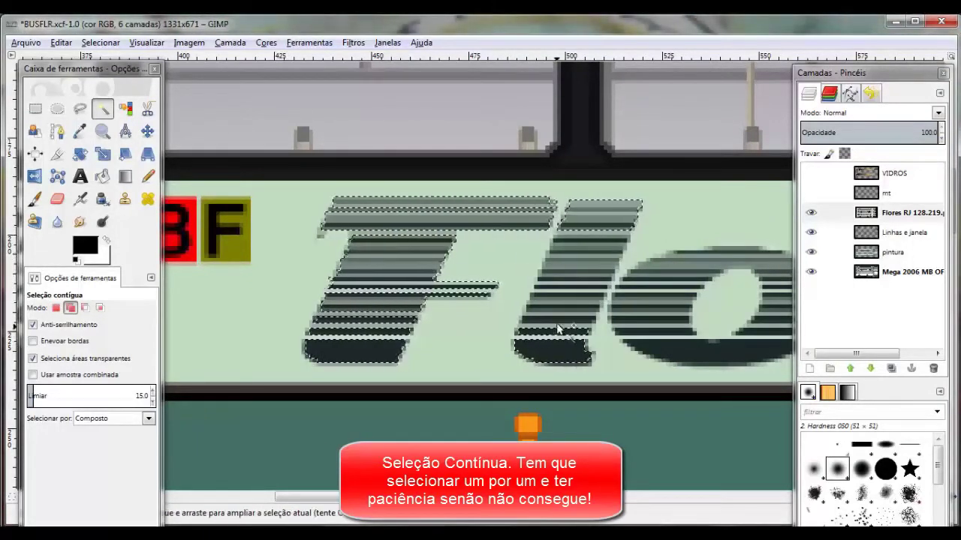
pyautogui.click(571, 301)
pyautogui.click(581, 281)
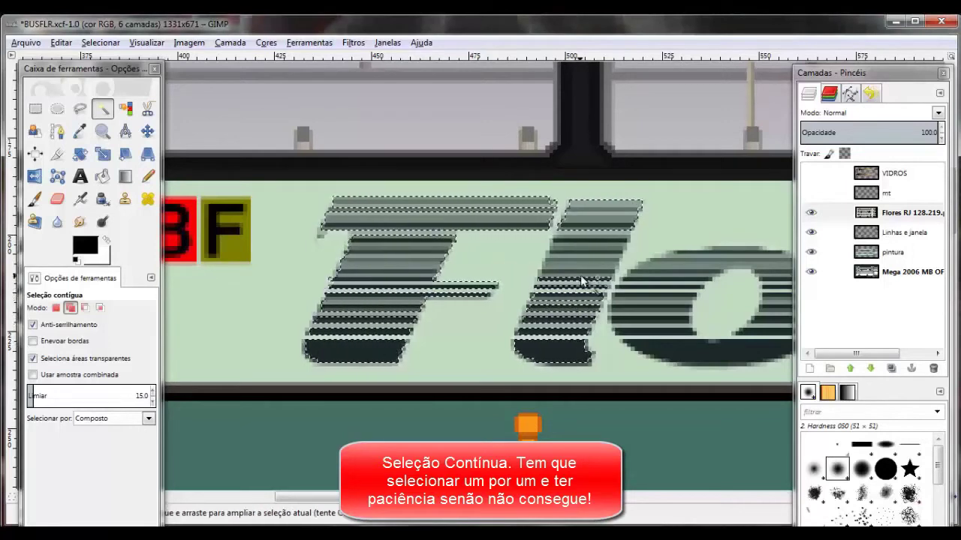
pyautogui.click(593, 257)
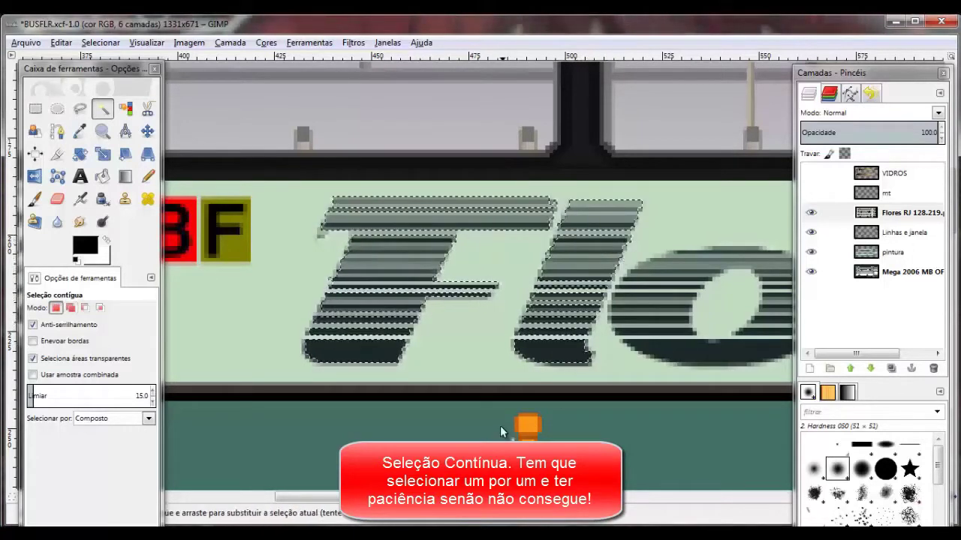
pyautogui.hscroll(5, 502, 432)
pyautogui.keyDown('shift'); pyautogui.click(508, 256); pyautogui.keyUp('shift')
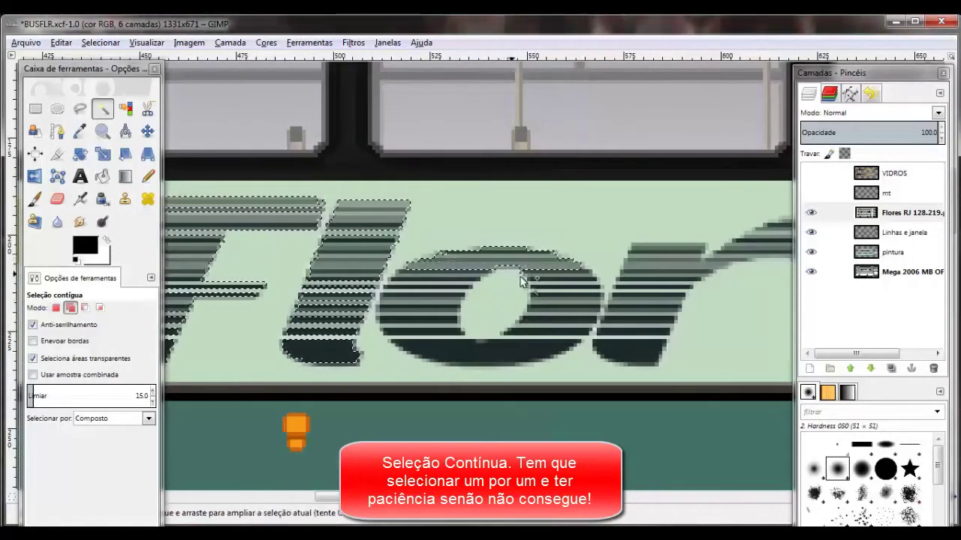
pyautogui.hotkey('ctrl', 'shift', 'a')
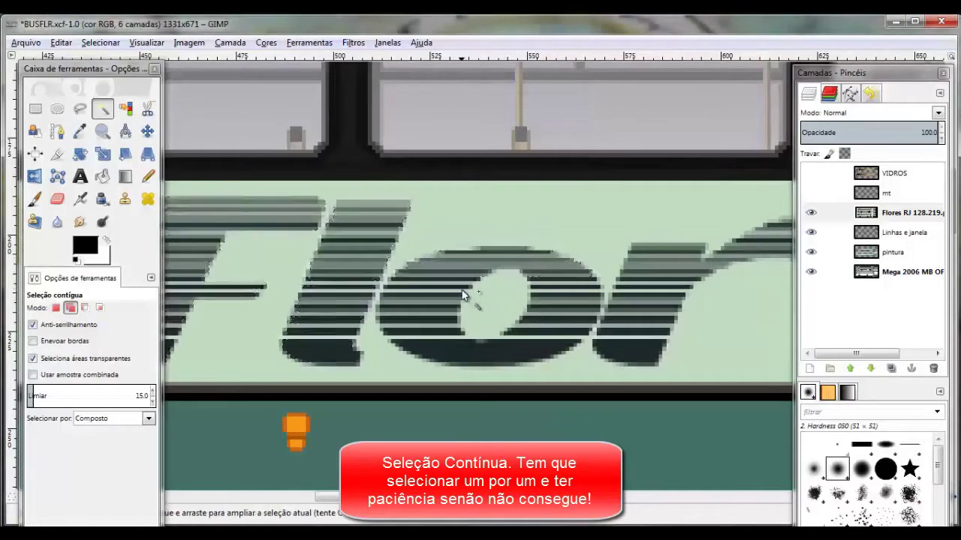
pyautogui.hotkey('ctrl', 'z')
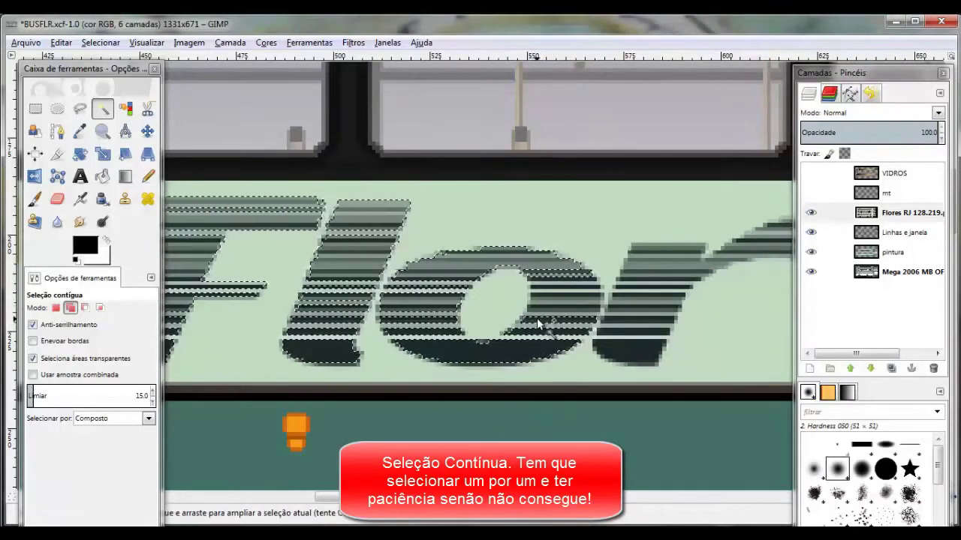
# Add the stripes and arch of the 'r' and the top and lower stripes of the 's'
pyautogui.hscroll(5, 525, 328)
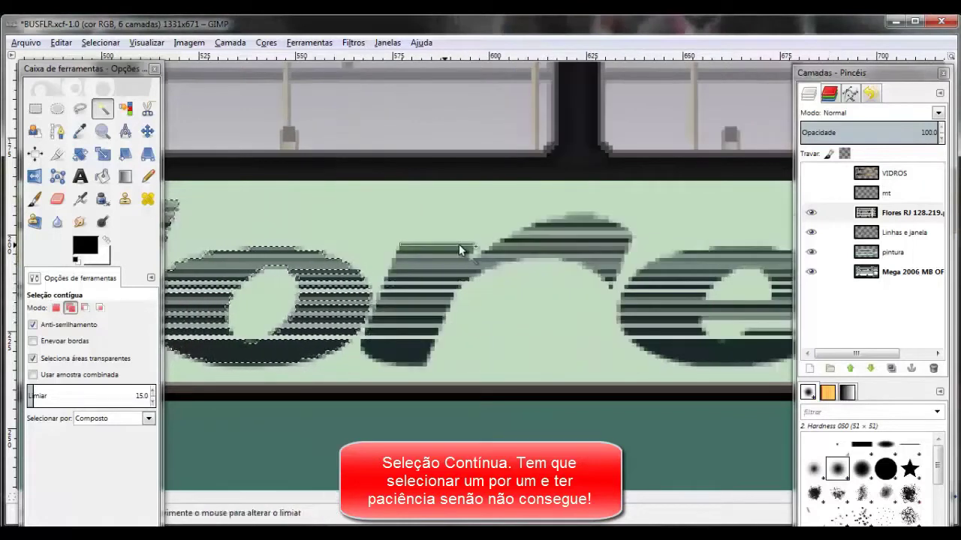
pyautogui.click(461, 251)
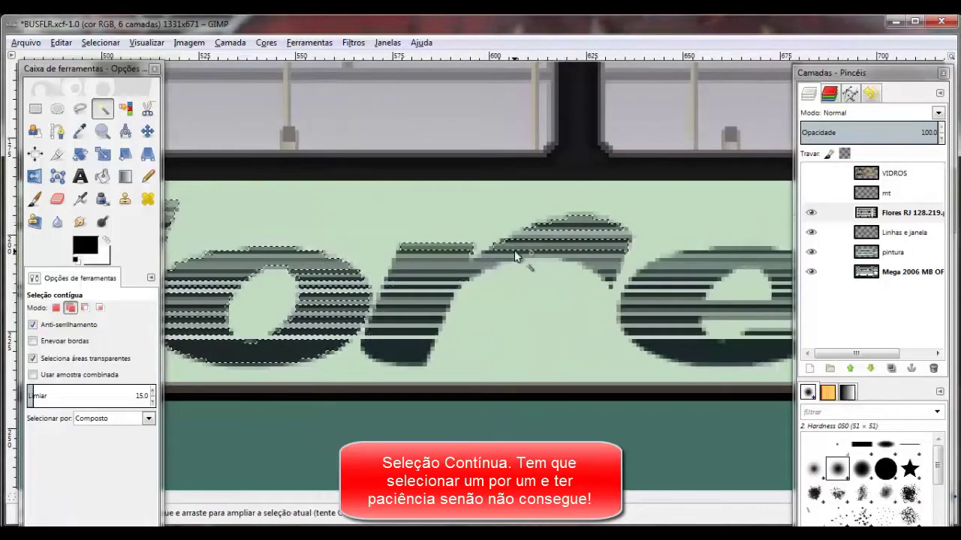
pyautogui.click(577, 260)
pyautogui.click(434, 310)
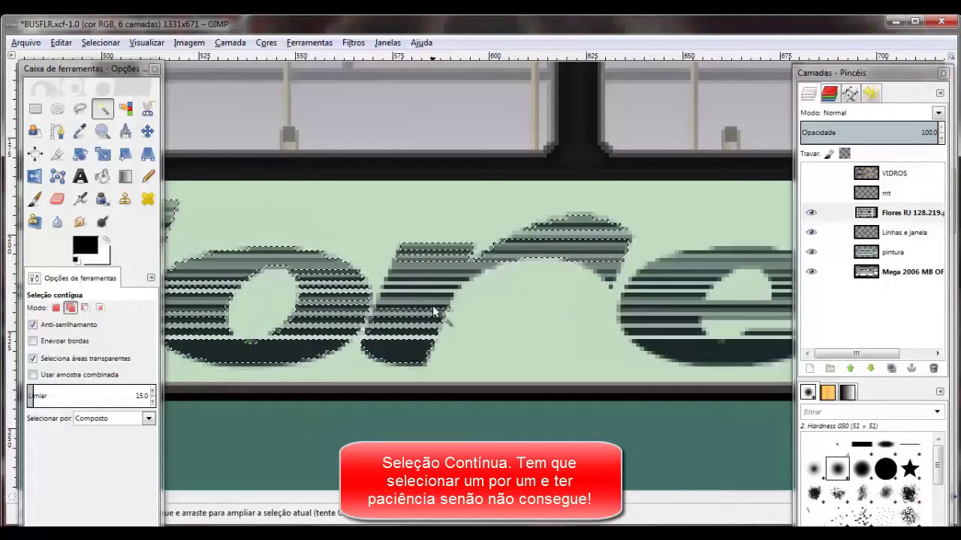
pyautogui.click(610, 288)
pyautogui.hscroll(-5, 573, 287)
pyautogui.hscroll(8, 540, 271)
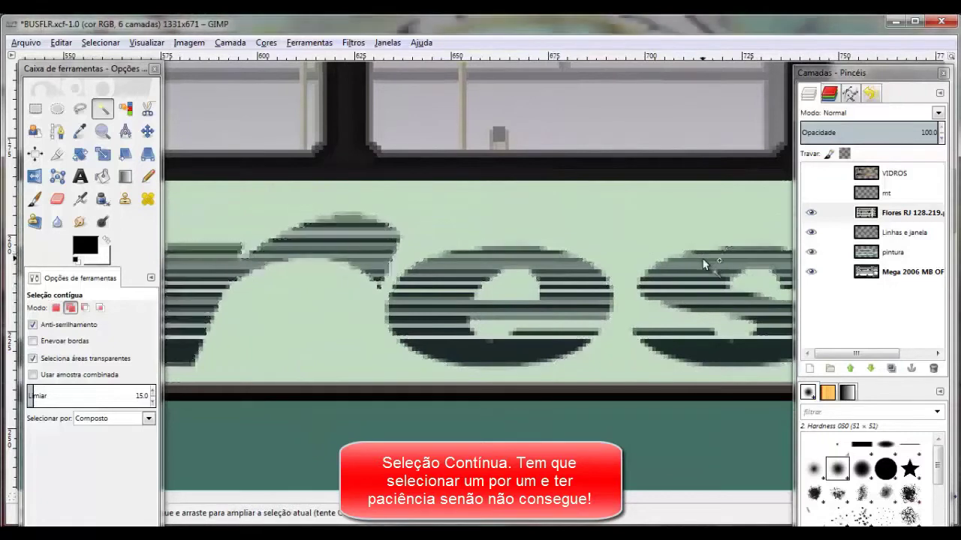
pyautogui.click(704, 265)
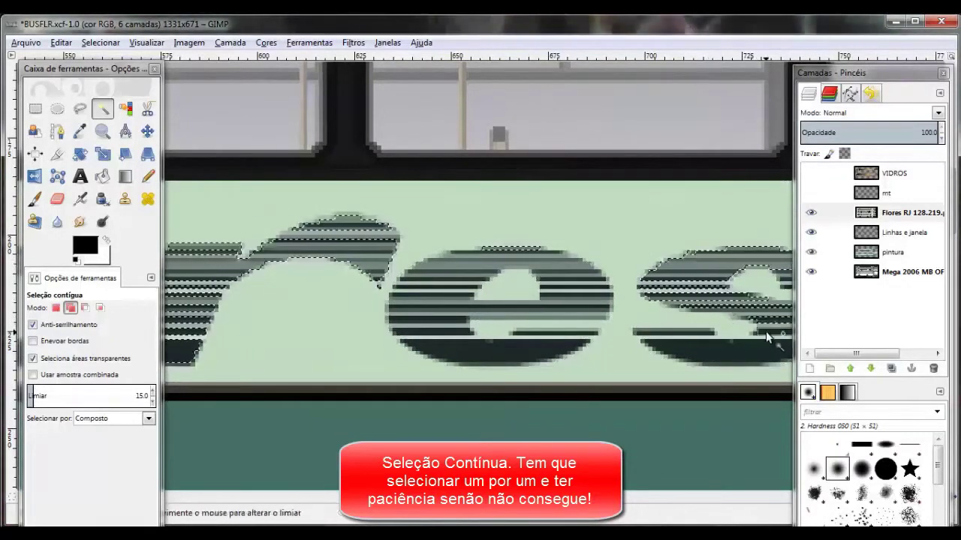
pyautogui.click(691, 335)
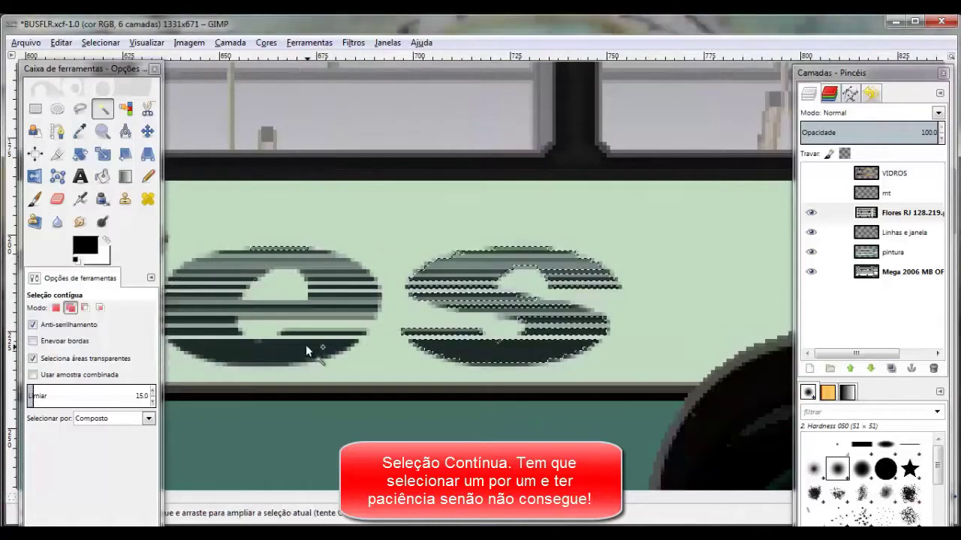
# Add the 'e' stripes, then deselect and restart by selecting the 'e' and 's' stripes
pyautogui.click(240, 332)
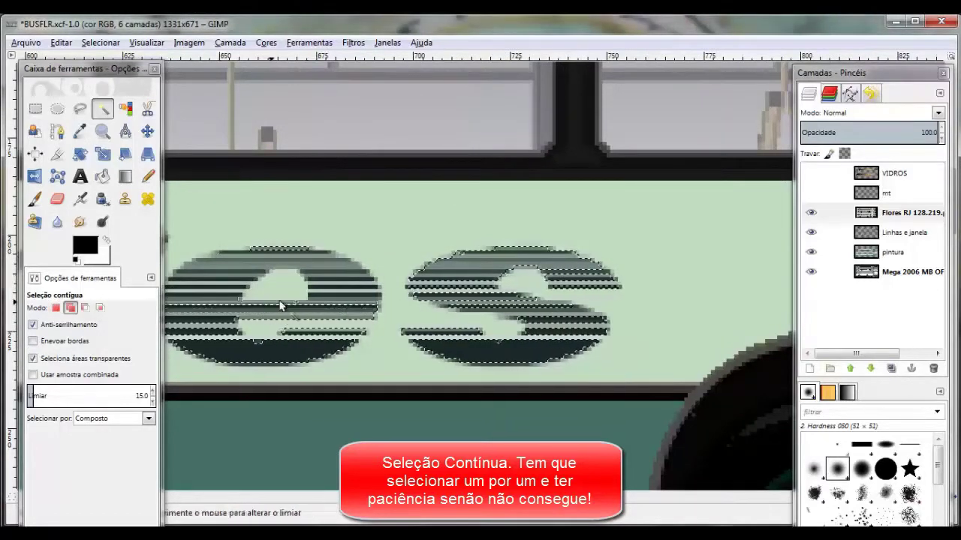
pyautogui.click(233, 293)
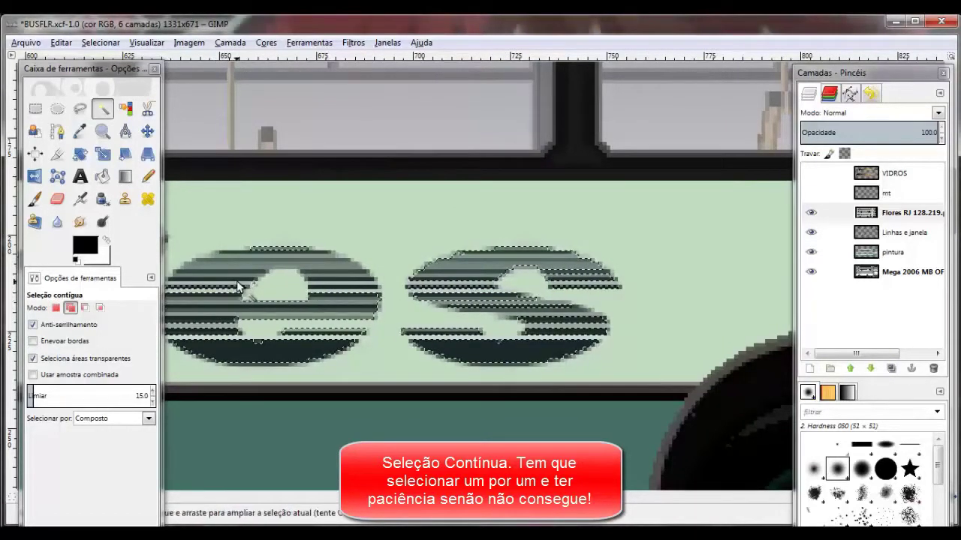
pyautogui.moveTo(235, 292); pyautogui.dragTo(259, 282)
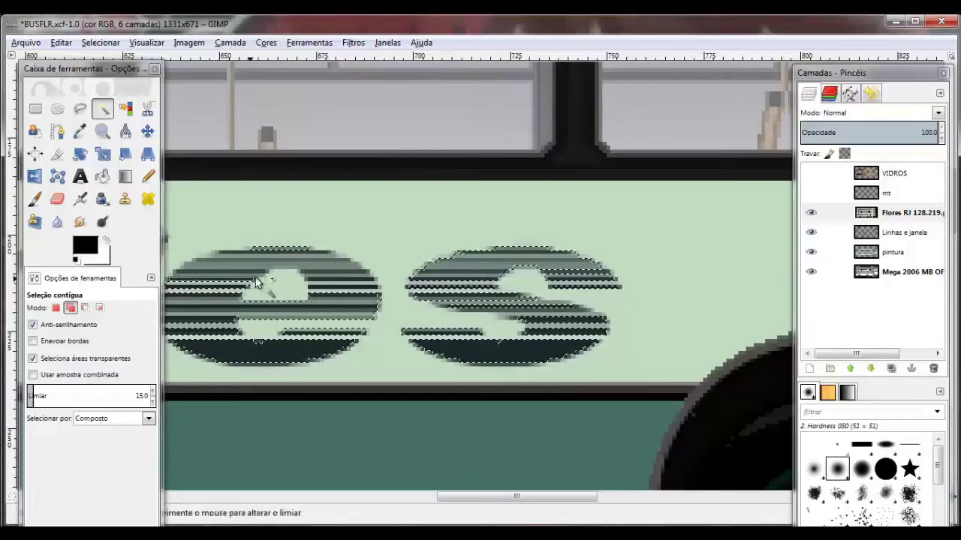
pyautogui.click(317, 278)
pyautogui.click(321, 285)
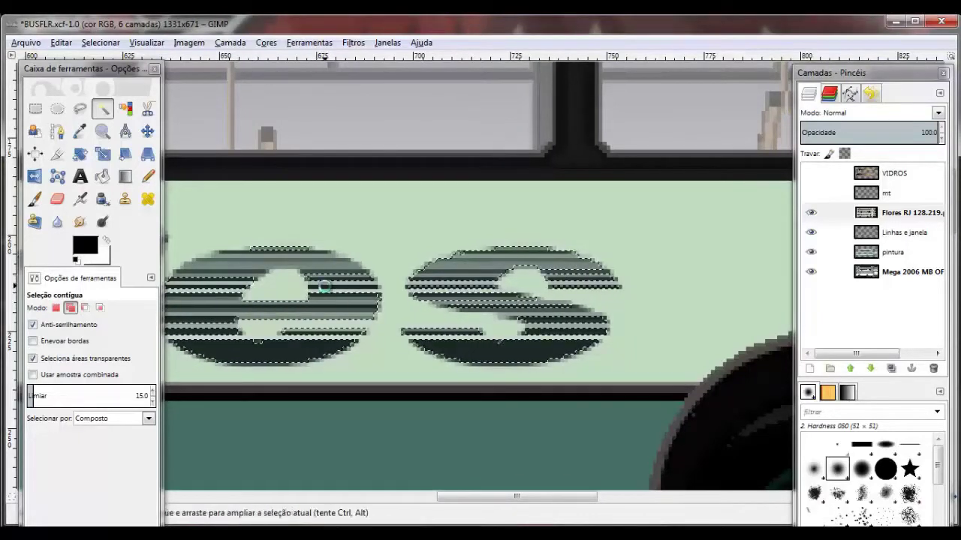
pyautogui.click(320, 278)
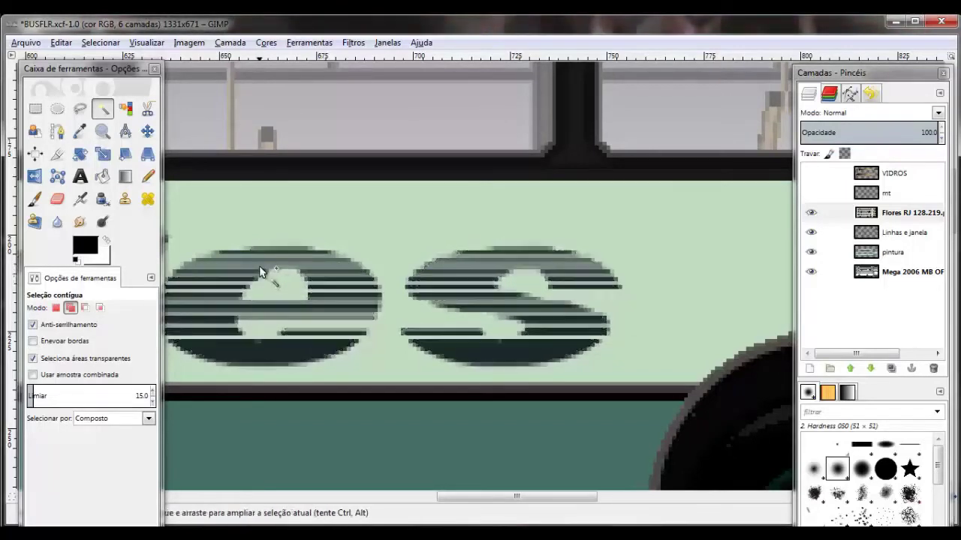
pyautogui.hotkey('ctrl', 'shift', 'a')
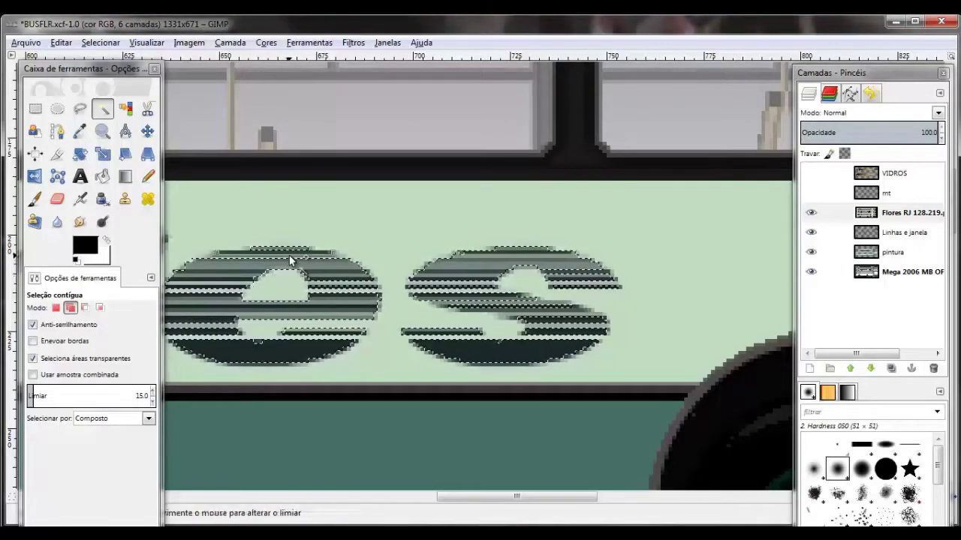
pyautogui.keyDown('shift'); pyautogui.click(289, 256); pyautogui.keyUp('shift')
pyautogui.keyDown('shift'); pyautogui.click(523, 270); pyautogui.keyUp('shift')
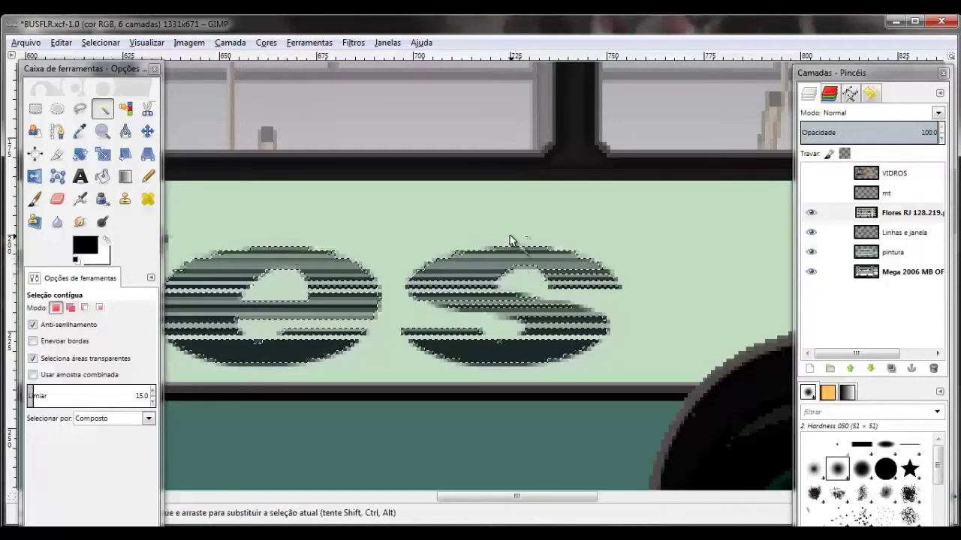
# Zoom in on the 's', add its last grey stripe, then fit the whole bus image back in view
pyautogui.keyDown('ctrl'); pyautogui.scroll(-1, 509, 235); pyautogui.keyUp('ctrl')
pyautogui.keyDown('ctrl'); pyautogui.scroll(-1, 509, 242); pyautogui.keyUp('ctrl')
pyautogui.keyDown('ctrl'); pyautogui.scroll(-1, 518, 255); pyautogui.keyUp('ctrl')
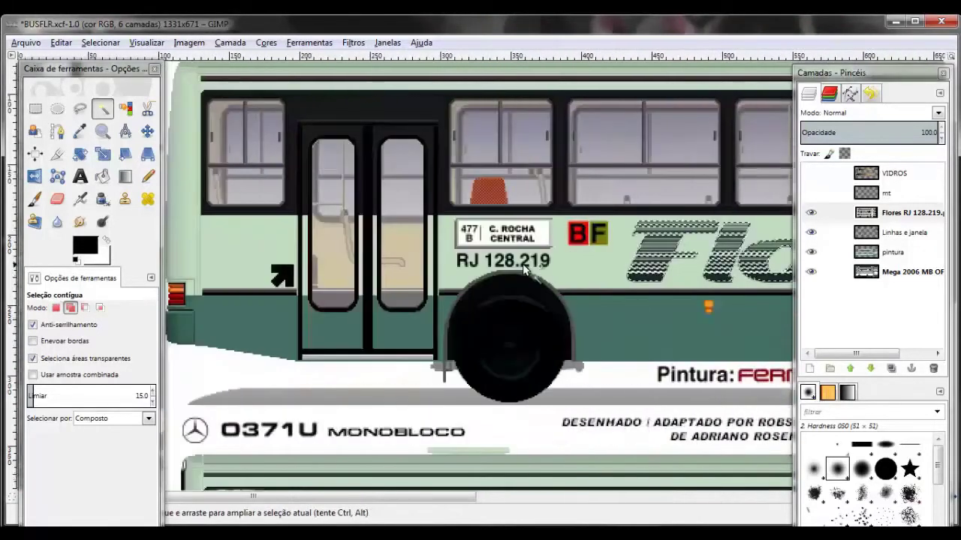
pyautogui.keyDown('shift'); pyautogui.hscroll(6, 522, 267); pyautogui.keyUp('shift')
pyautogui.keyDown('shift'); pyautogui.hscroll(3, 480, 261); pyautogui.keyUp('shift')
pyautogui.keyDown('ctrl'); pyautogui.scroll(3, 352, 262); pyautogui.keyUp('ctrl')
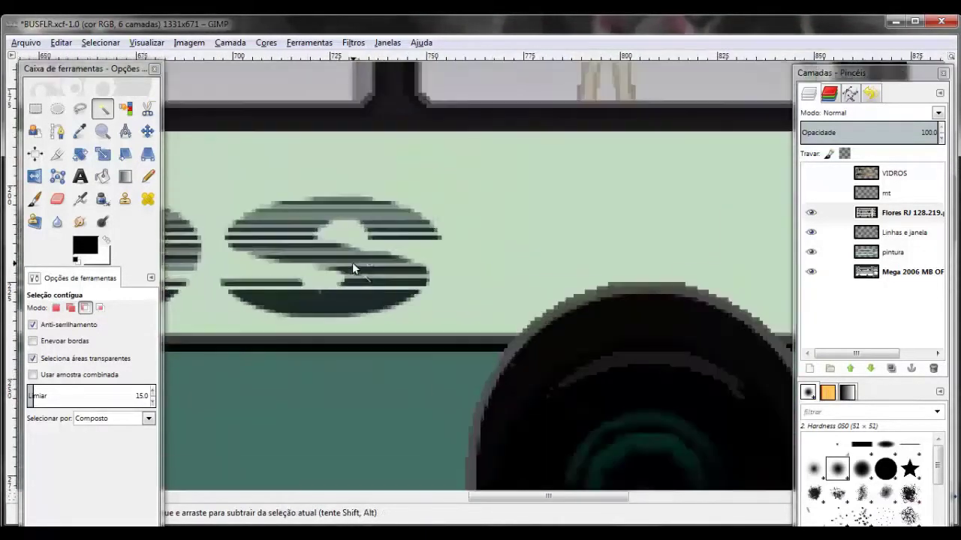
pyautogui.keyDown('ctrl'); pyautogui.scroll(3, 352, 262); pyautogui.keyUp('ctrl')
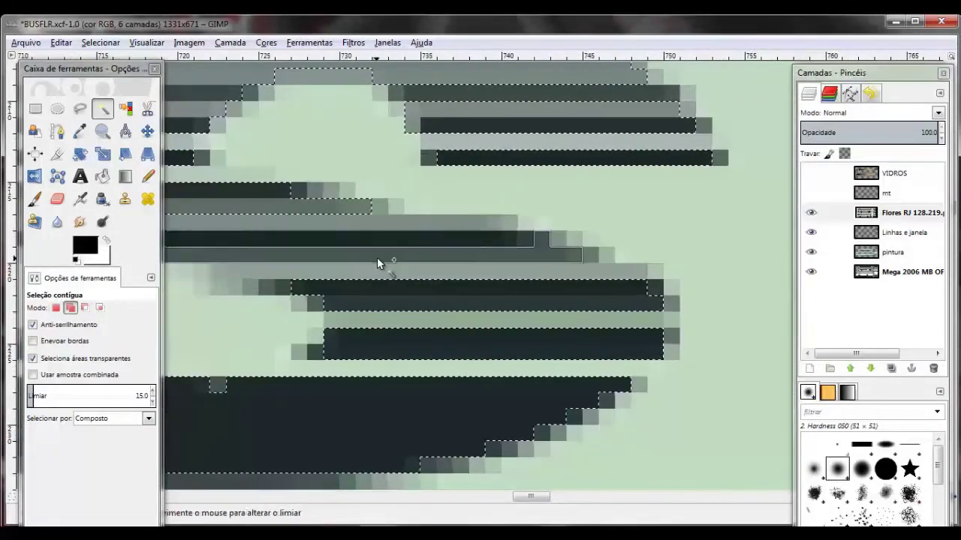
pyautogui.keyDown('shift'); pyautogui.click(377, 257); pyautogui.keyUp('shift')
pyautogui.keyDown('ctrl'); pyautogui.scroll(-5, 382, 268); pyautogui.keyUp('ctrl')
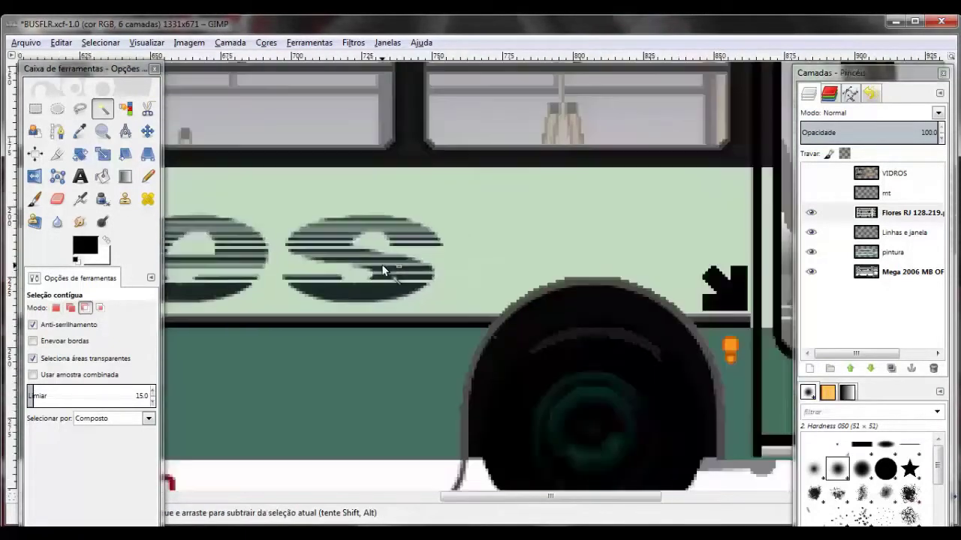
pyautogui.hotkey('shift', 'ctrl', 'j')
pyautogui.keyDown('ctrl'); pyautogui.scroll(2, 449, 223); pyautogui.keyUp('ctrl')
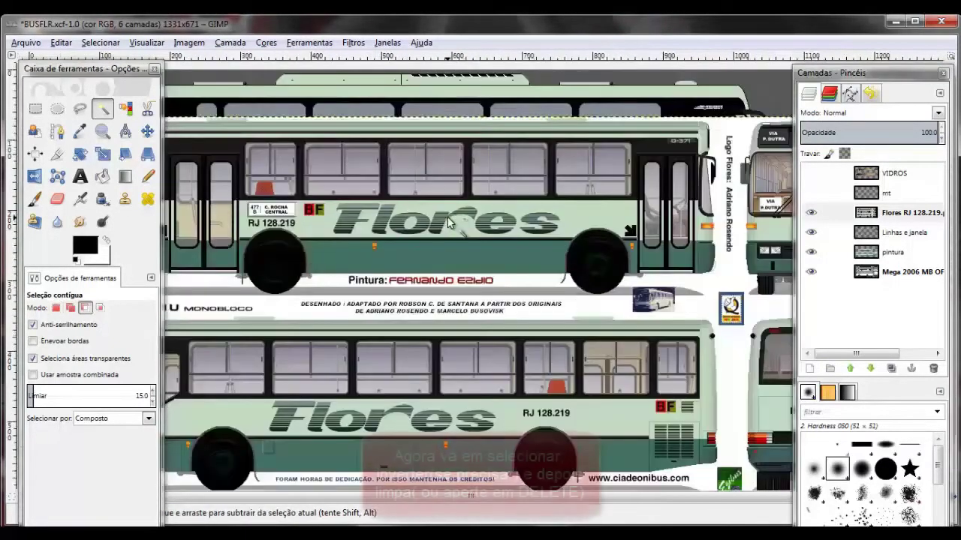
pyautogui.keyDown('ctrl'); pyautogui.scroll(2, 450, 221); pyautogui.keyUp('ctrl')
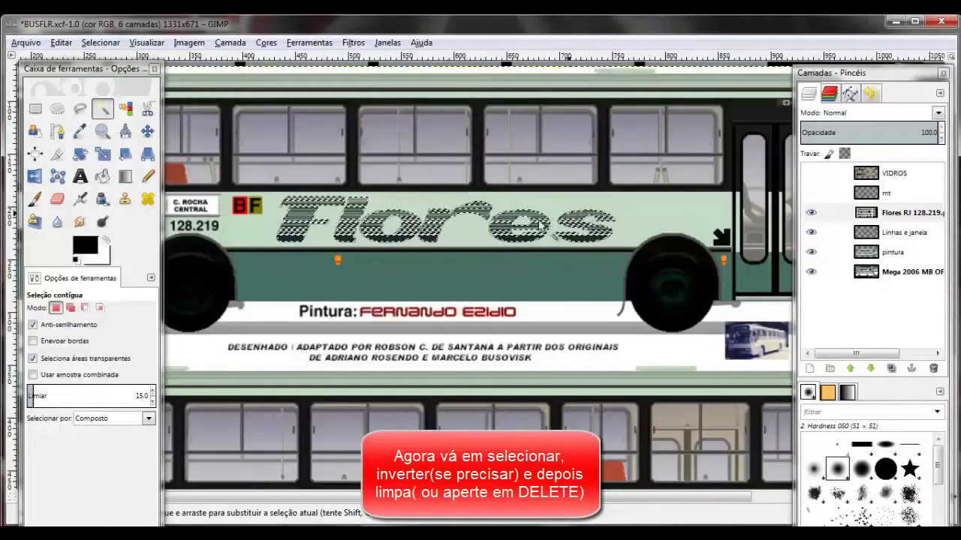
pyautogui.keyDown('ctrl'); pyautogui.scroll(1, 420, 219); pyautogui.keyUp('ctrl')
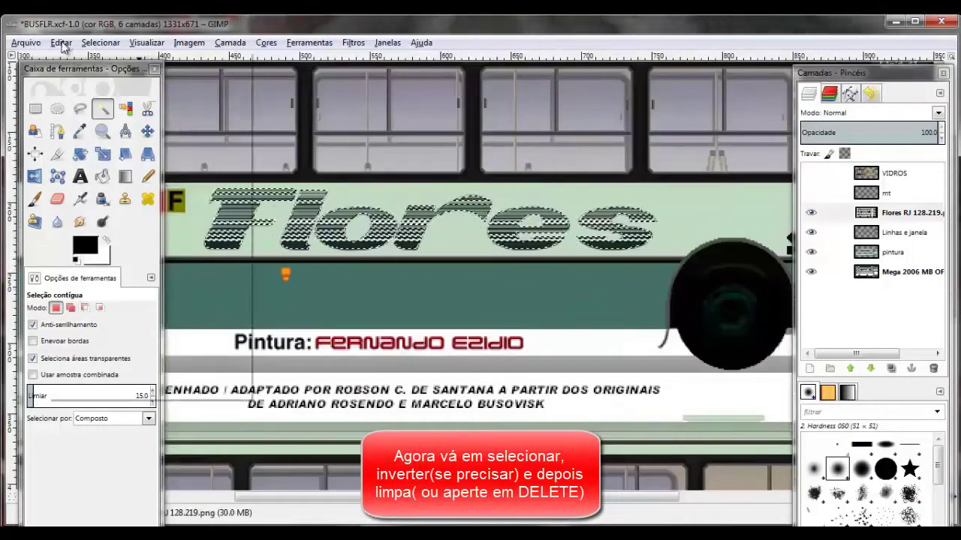
# Try clearing the selected Flores lettering, then undo the clear to restore it
pyautogui.click(61, 42)
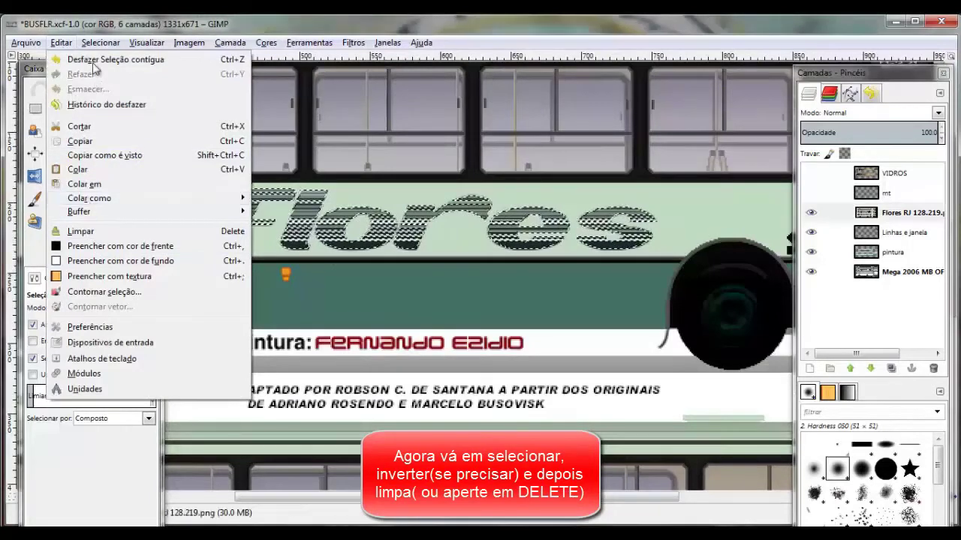
pyautogui.click(85, 233)
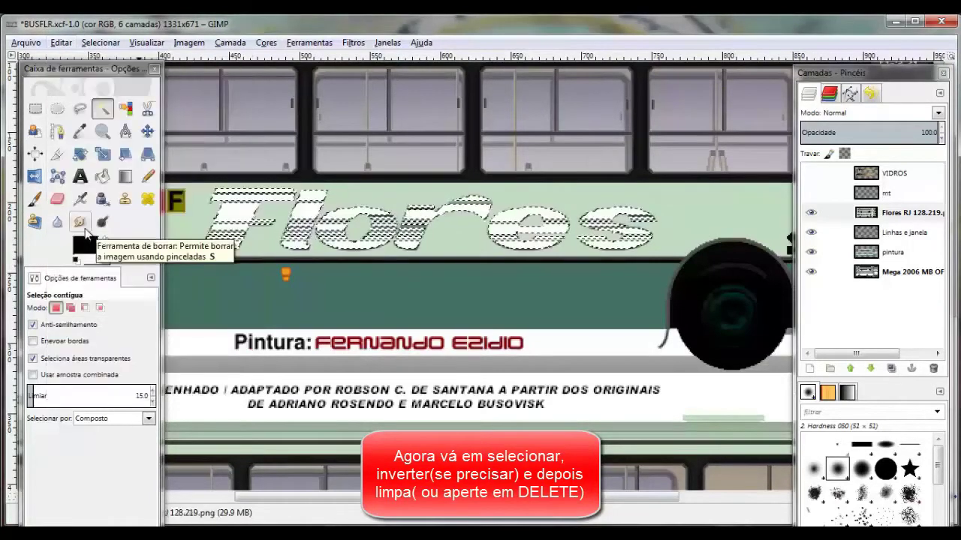
pyautogui.click(61, 43)
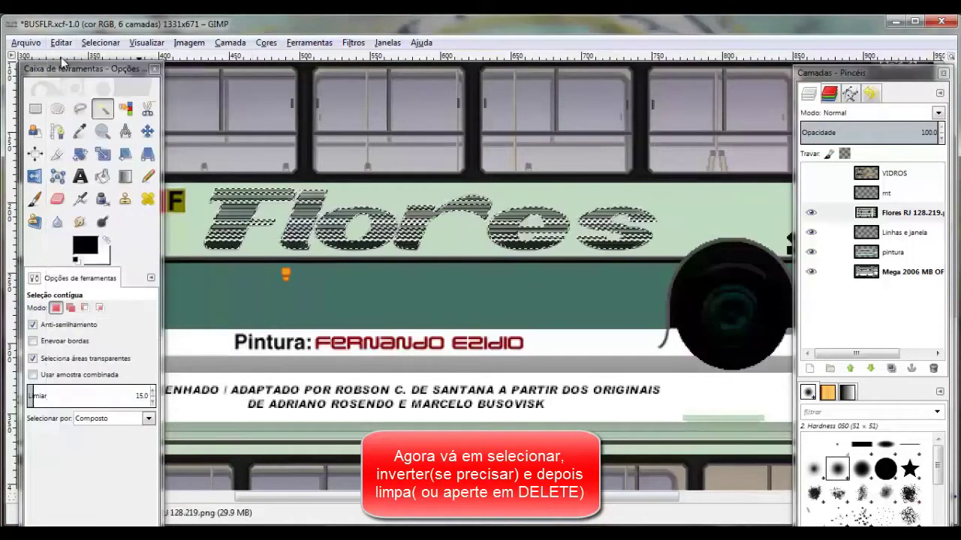
pyautogui.click(63, 43)
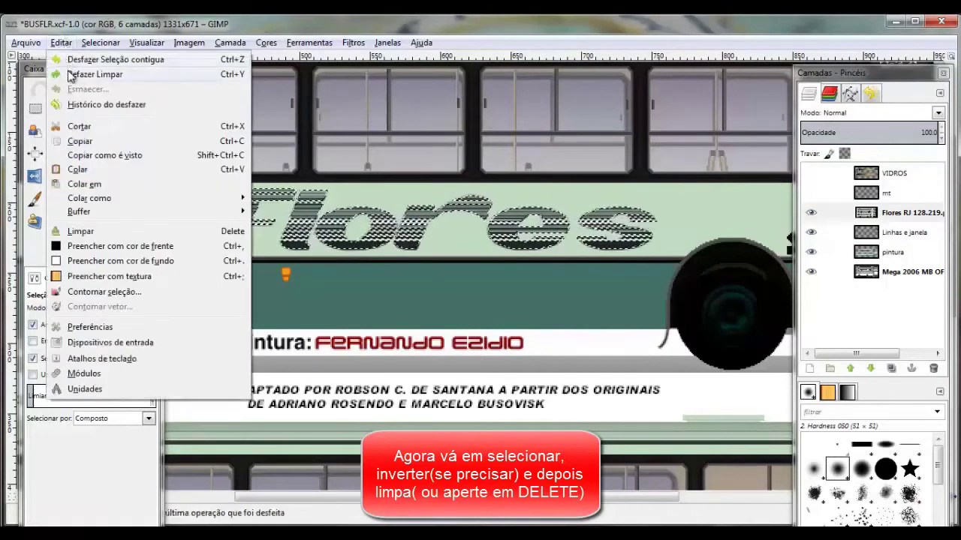
pyautogui.click(68, 70)
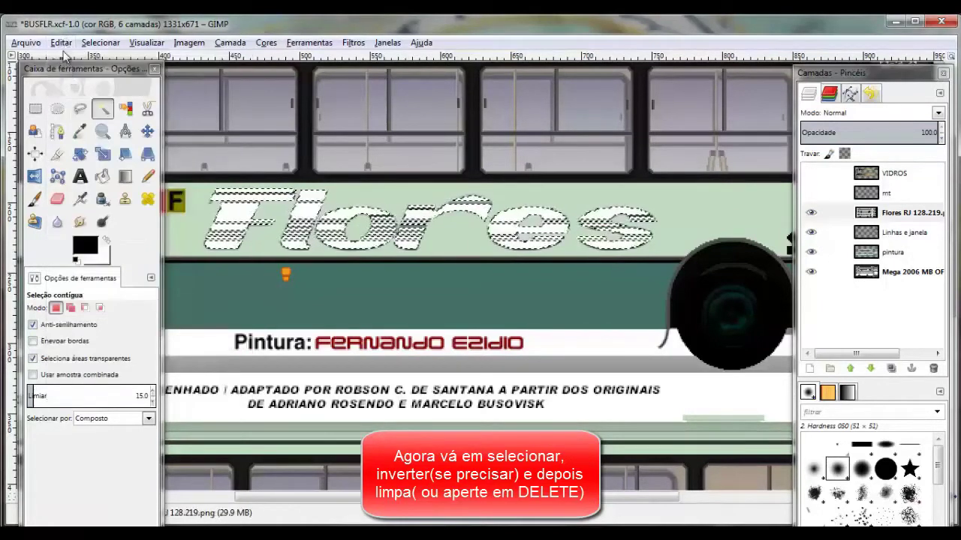
pyautogui.click(62, 43)
pyautogui.click(65, 60)
# Invert the selection and clear everything around the Flores lettering
pyautogui.click(90, 45)
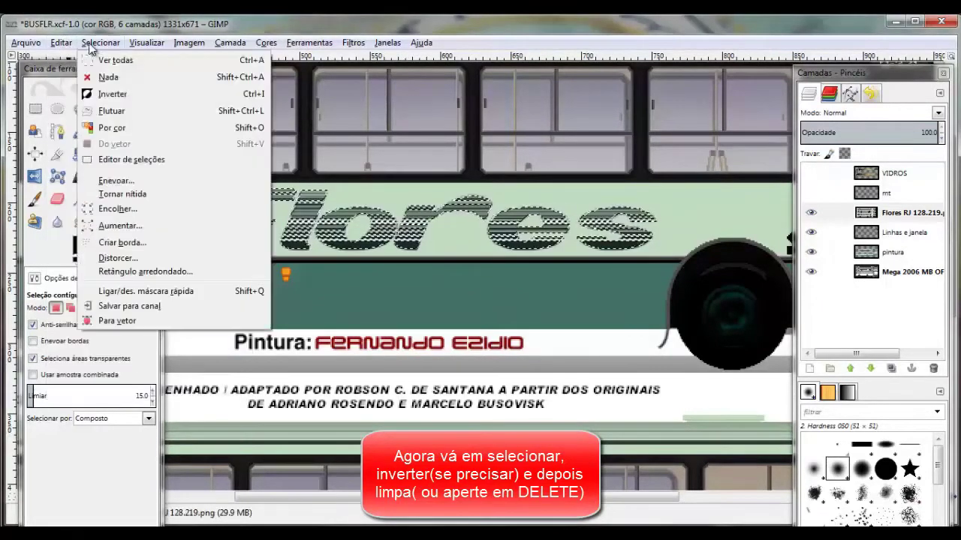
pyautogui.click(97, 96)
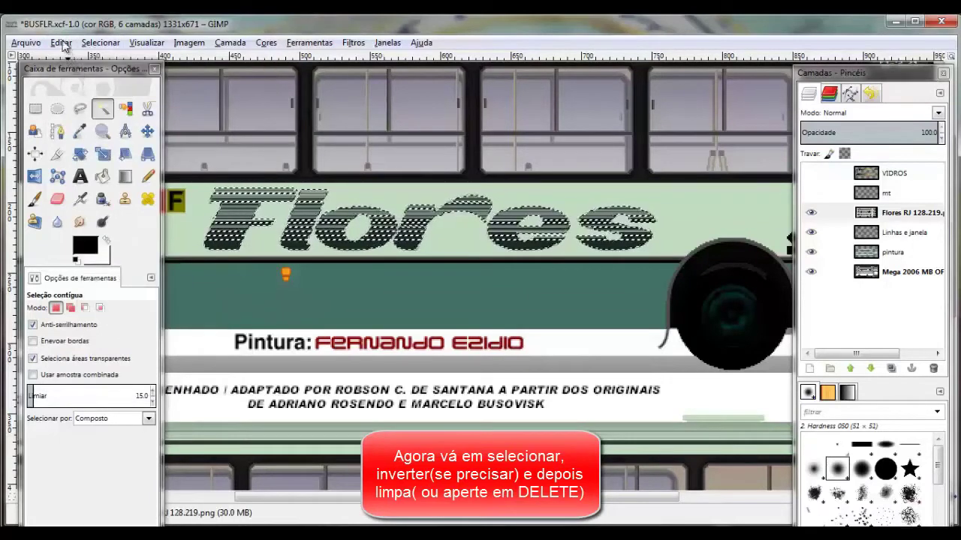
pyautogui.click(61, 43)
pyautogui.click(81, 231)
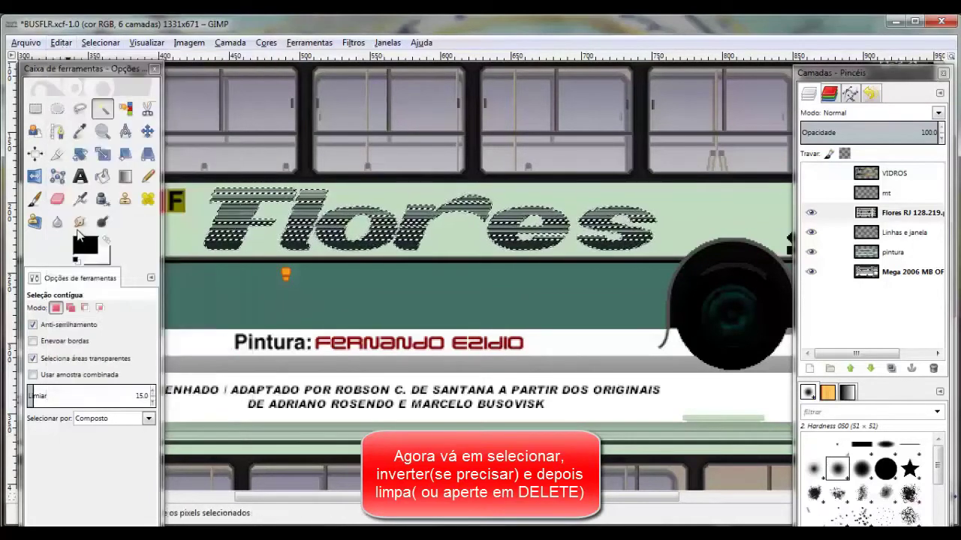
pyautogui.scroll(-2, 471, 188)
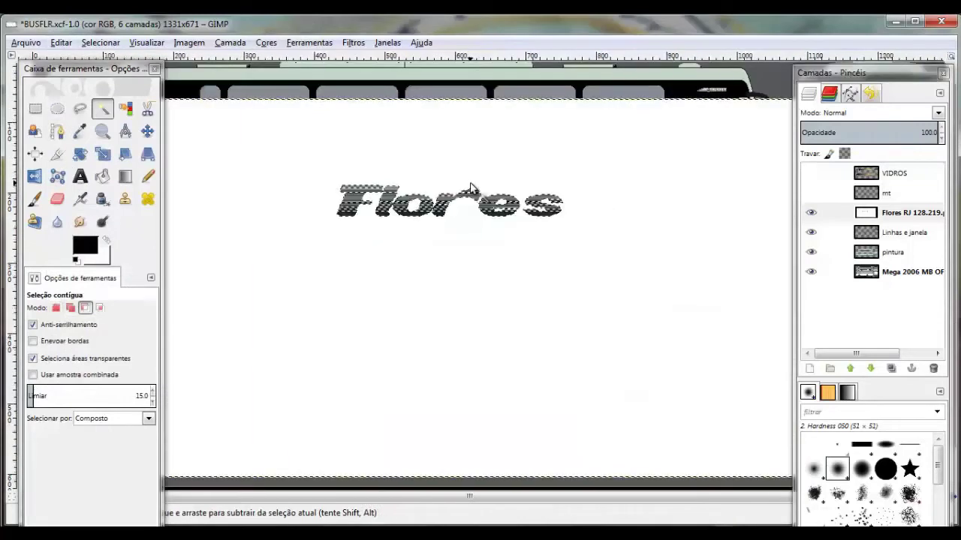
pyautogui.scroll(-1, 471, 187)
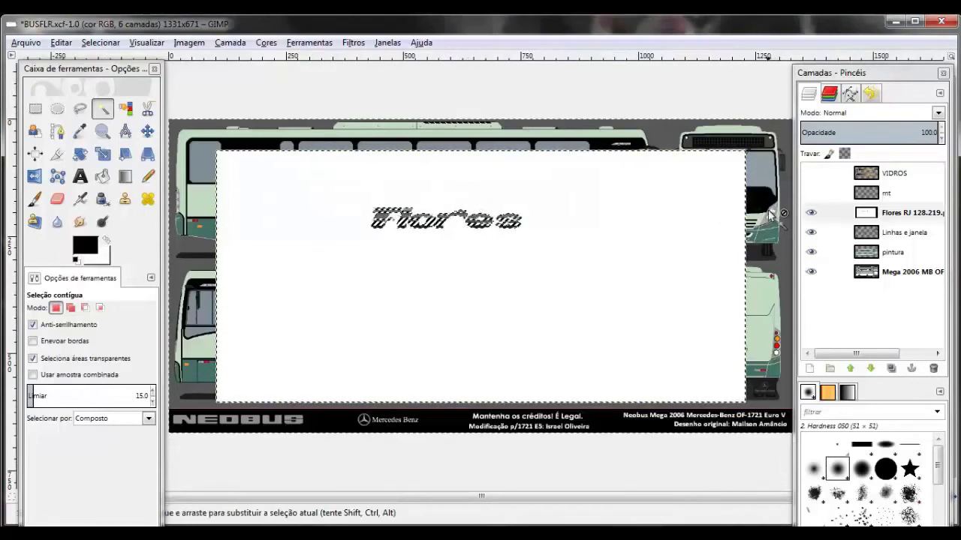
pyautogui.scroll(2, 430, 233)
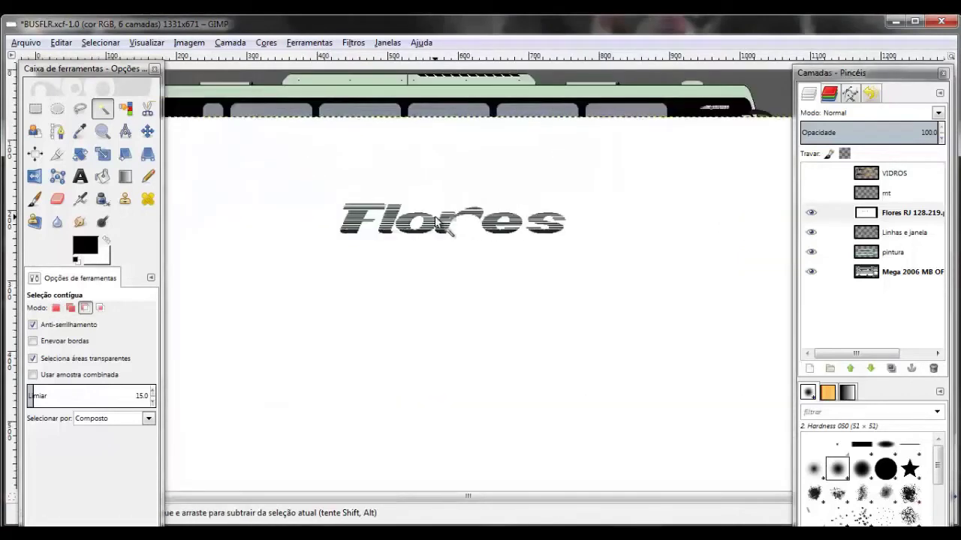
pyautogui.scroll(1, 435, 225)
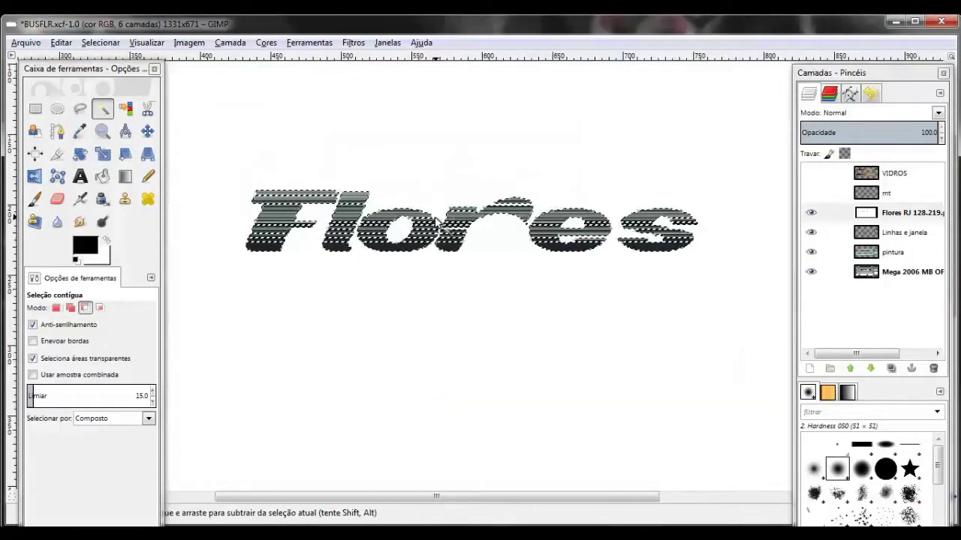
# Make the Flores RJ logo layer active and clear the selected area on it again
pyautogui.scroll(-2, 437, 226)
pyautogui.scroll(1, 441, 237)
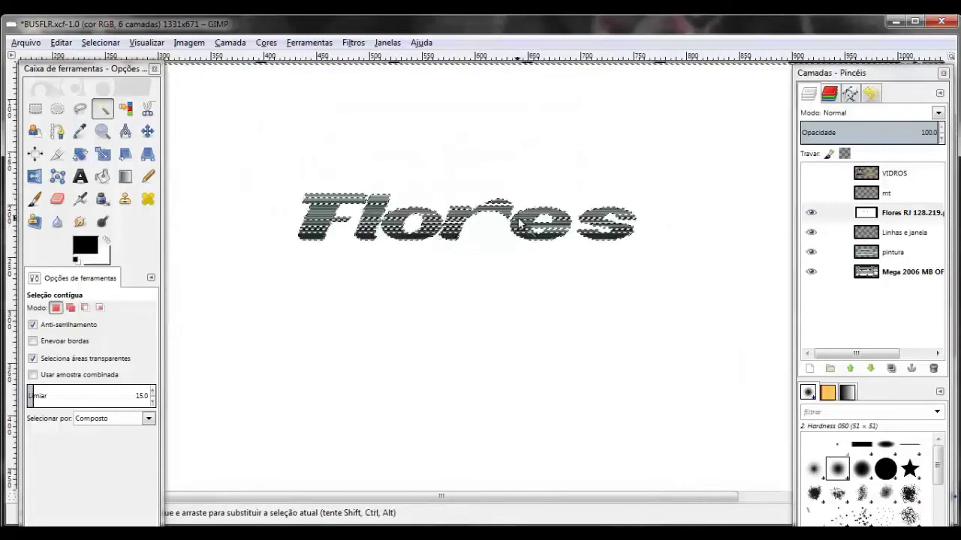
pyautogui.scroll(2, 451, 247)
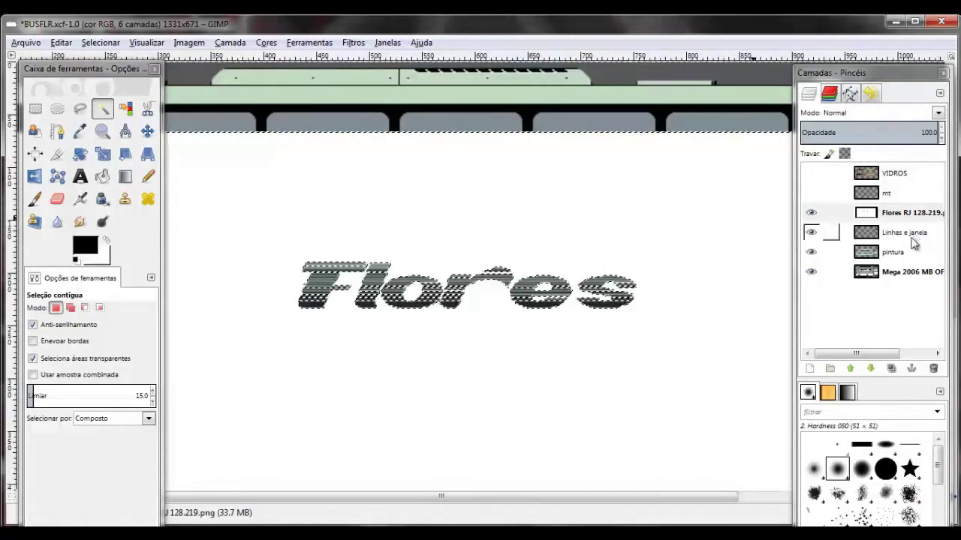
pyautogui.moveTo(908, 214)
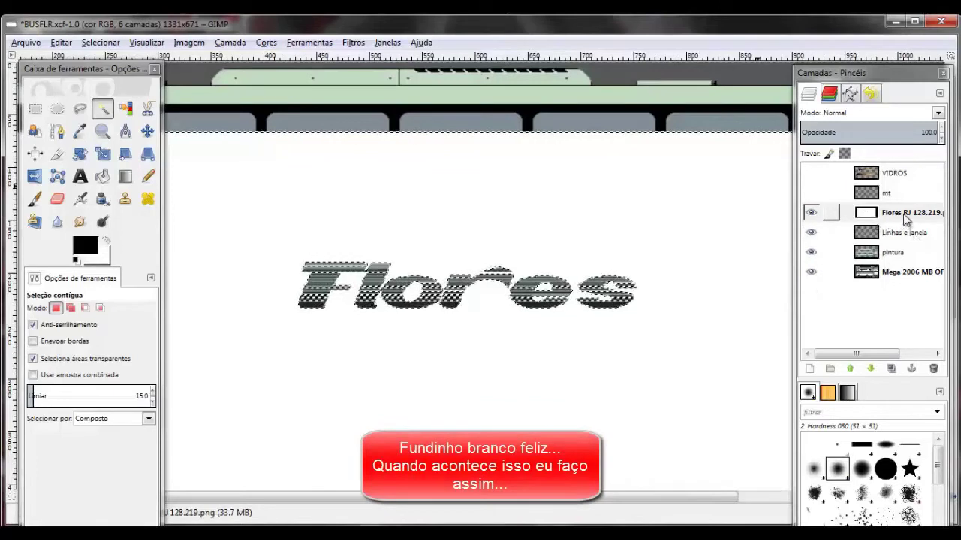
pyautogui.click(906, 217)
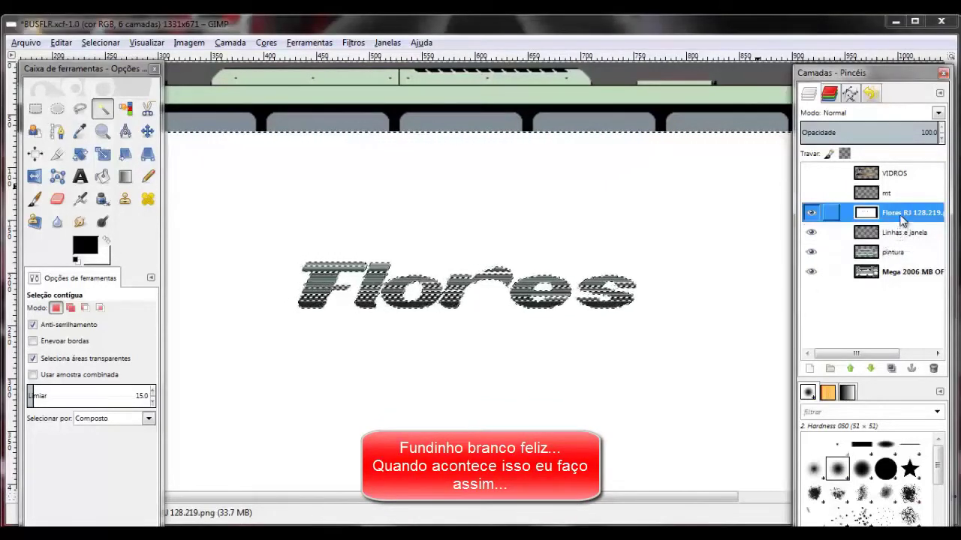
pyautogui.click(61, 42)
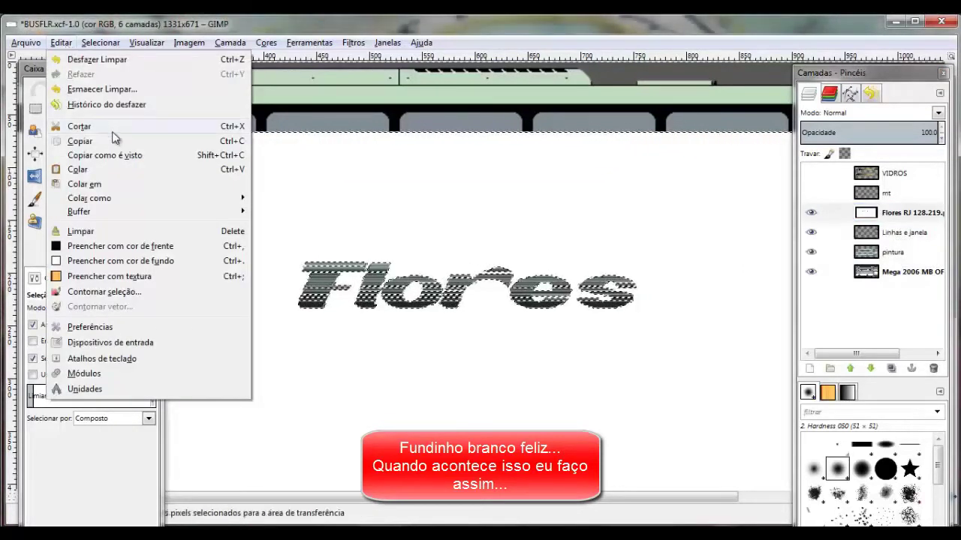
pyautogui.click(106, 232)
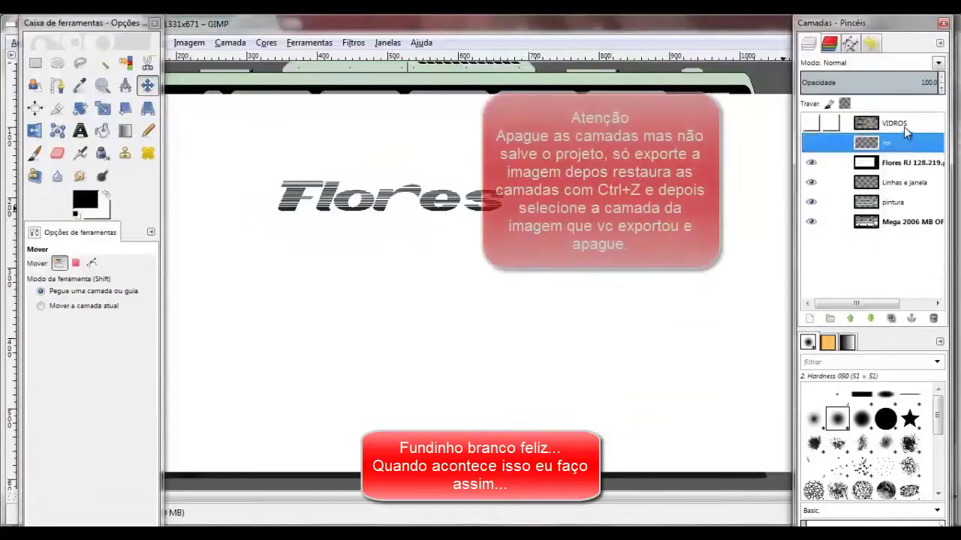
# Delete the other layers and export the logo alone as Flores.png in Pictures
pyautogui.click(933, 319)
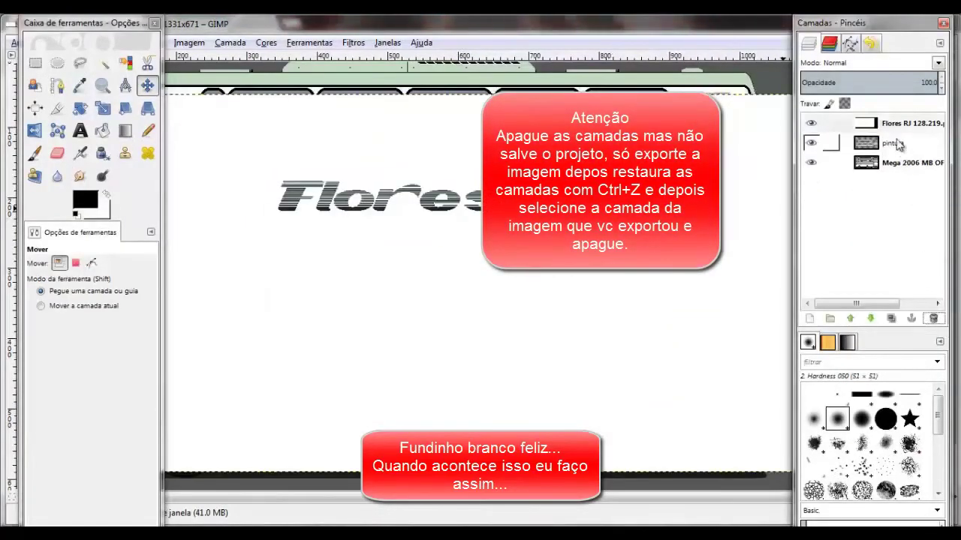
pyautogui.click(933, 319)
pyautogui.click(16, 43)
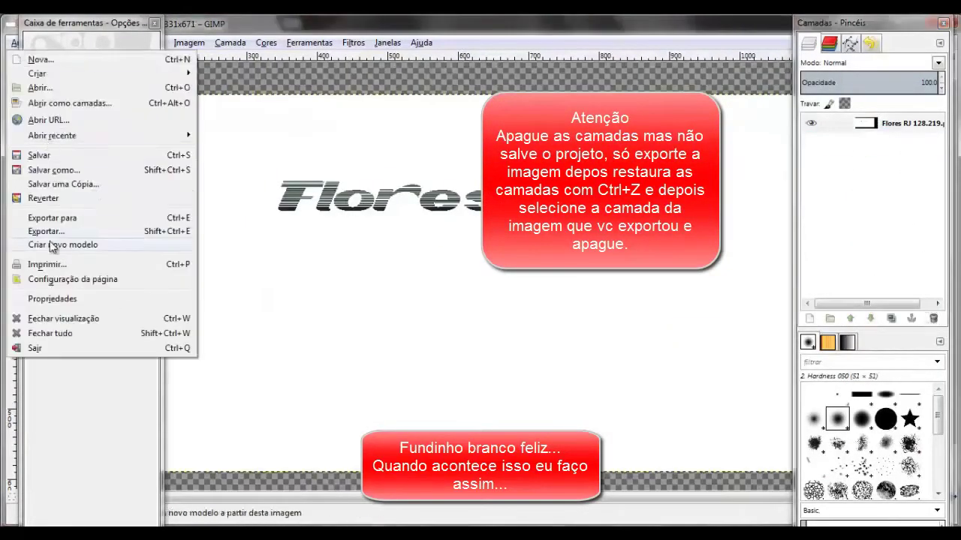
pyautogui.click(61, 172)
pyautogui.write('Flores.png')
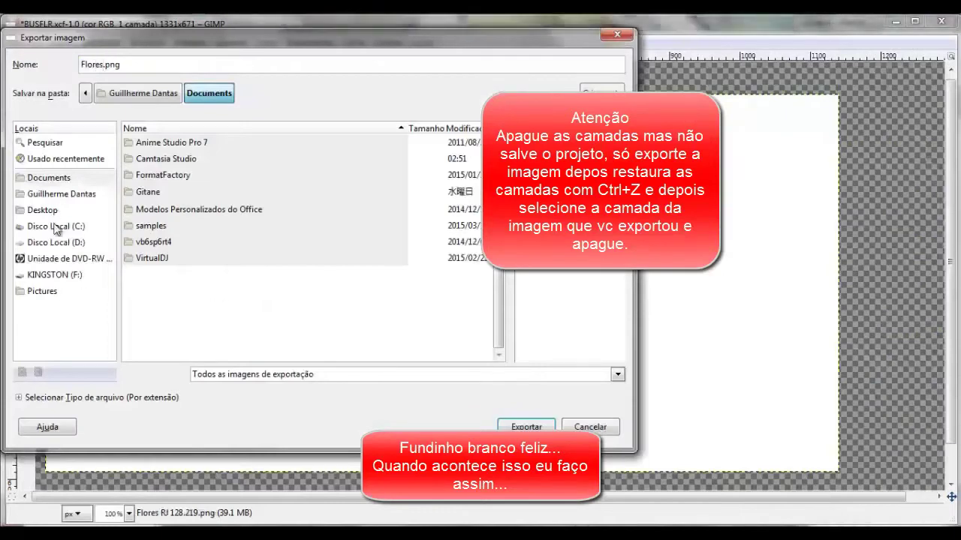
pyautogui.click(42, 291)
pyautogui.click(525, 427)
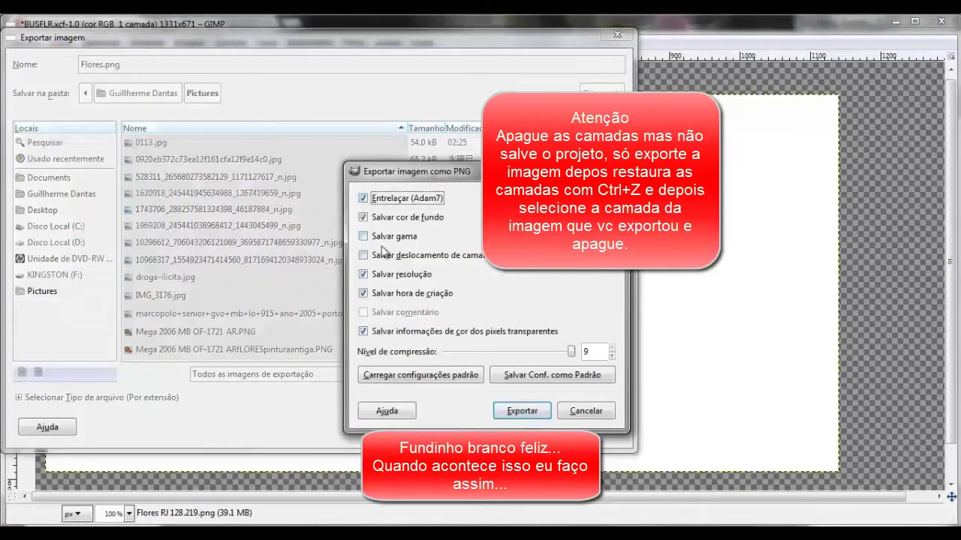
pyautogui.click(522, 411)
# Restore the deleted layers and open the exported Flores image in Photo Viewer
pyautogui.hotkey('ctrl', 'z')
pyautogui.hotkey('ctrl', 'z')
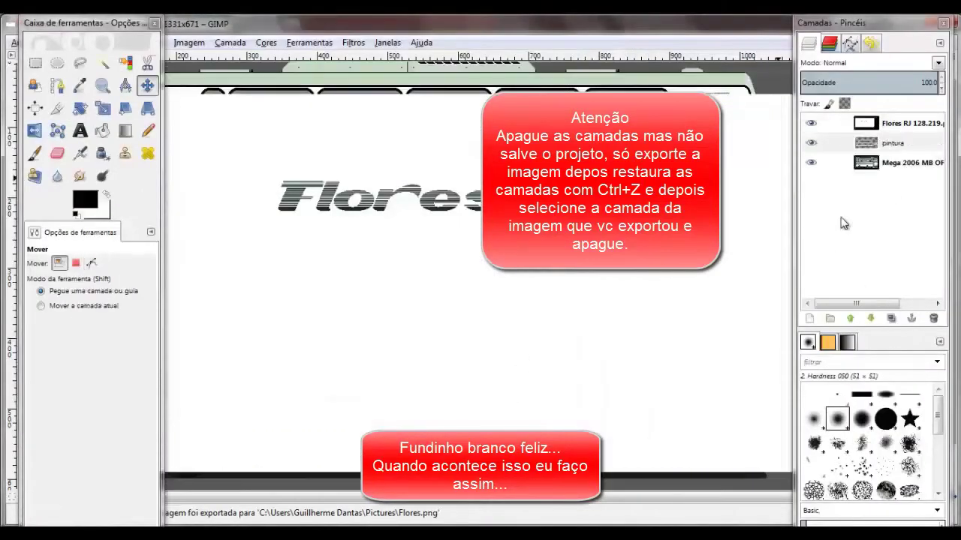
pyautogui.hotkey('ctrl', 'z')
pyautogui.hotkey('ctrl', 'z')
pyautogui.hotkey('ctrl', 'z')
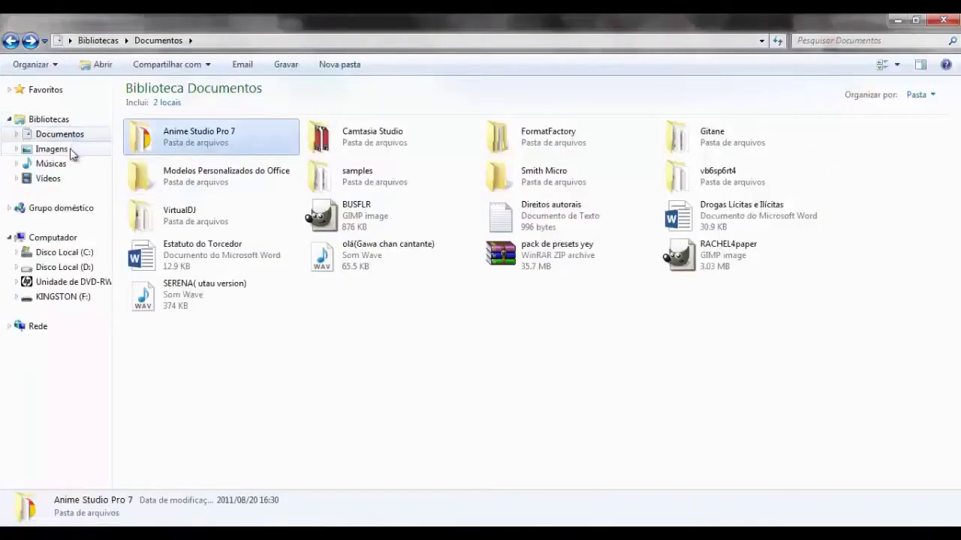
pyautogui.click(71, 151)
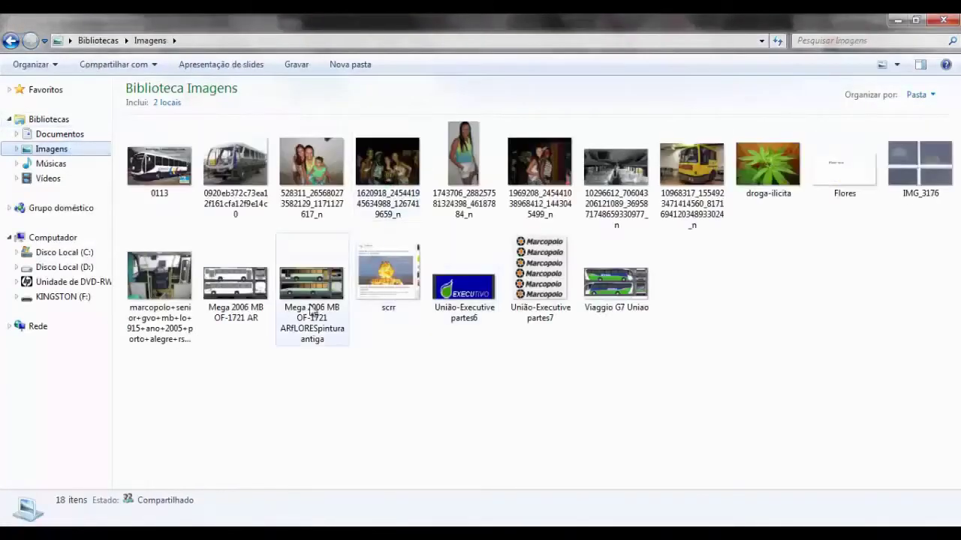
pyautogui.click(826, 172)
pyautogui.rightClick(848, 156)
pyautogui.click(784, 114)
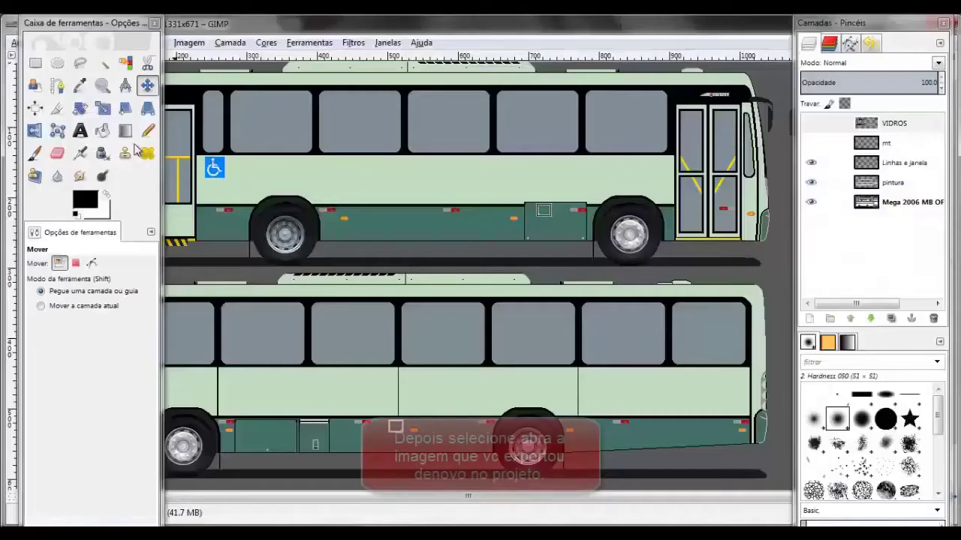
# Open Flores.png from Pictures into the GIMP project
pyautogui.click(15, 42)
pyautogui.click(46, 103)
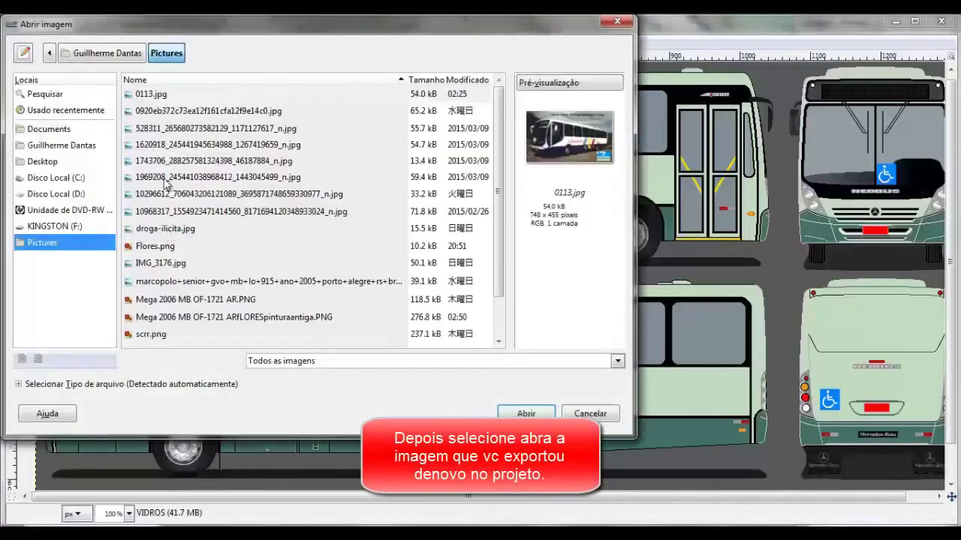
pyautogui.click(161, 96)
pyautogui.scroll(-2, 501, 246)
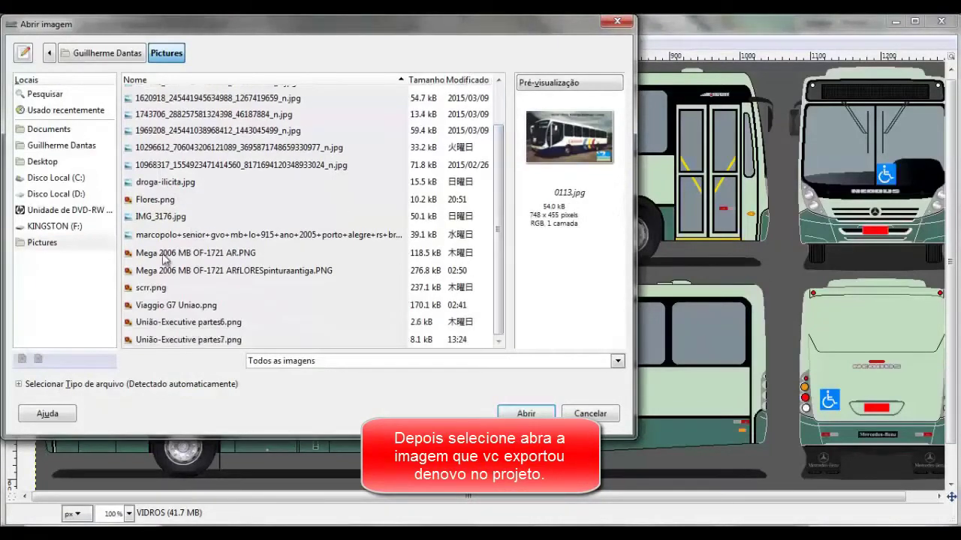
pyautogui.click(165, 287)
pyautogui.click(169, 270)
pyautogui.click(176, 304)
pyautogui.click(176, 235)
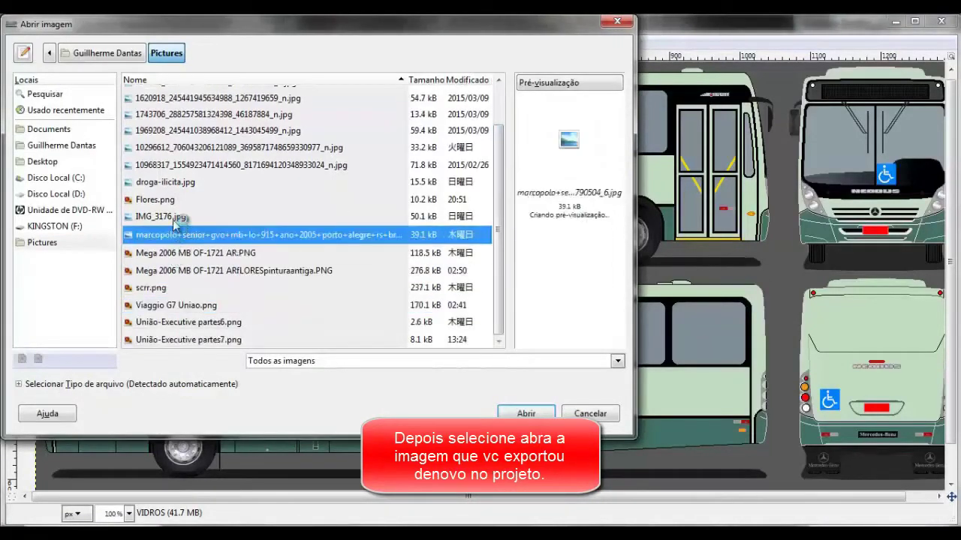
pyautogui.click(174, 217)
pyautogui.click(179, 199)
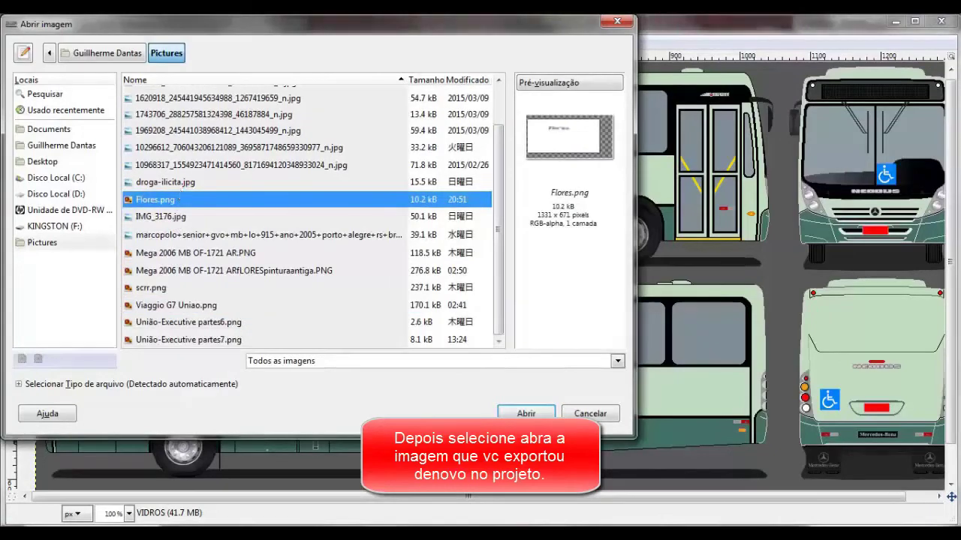
pyautogui.press('Return')
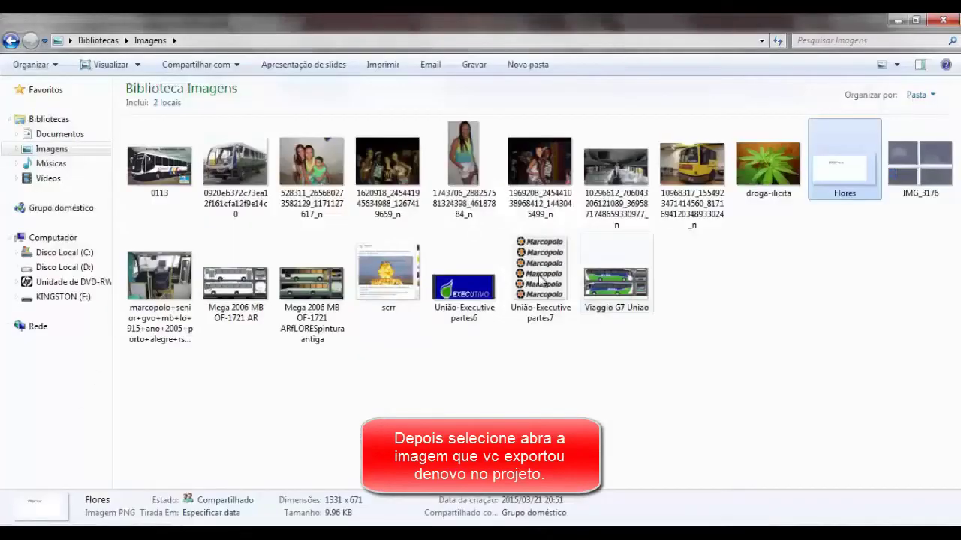
# Browse to F:\ônibus\Flores as thumbnails and open the BRASÍLIA image in Photo Viewer
pyautogui.click(63, 296)
pyautogui.click(60, 350)
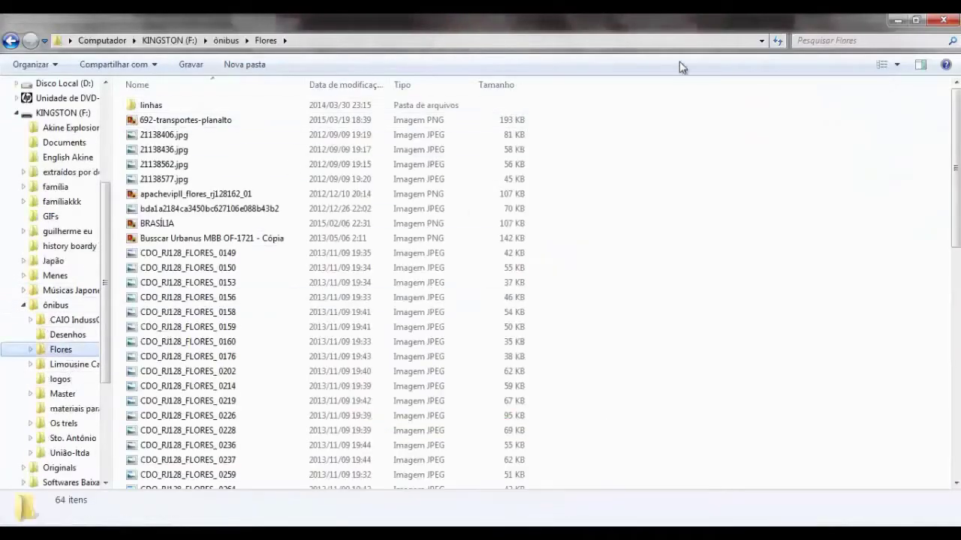
pyautogui.click(882, 65)
pyautogui.click(197, 171)
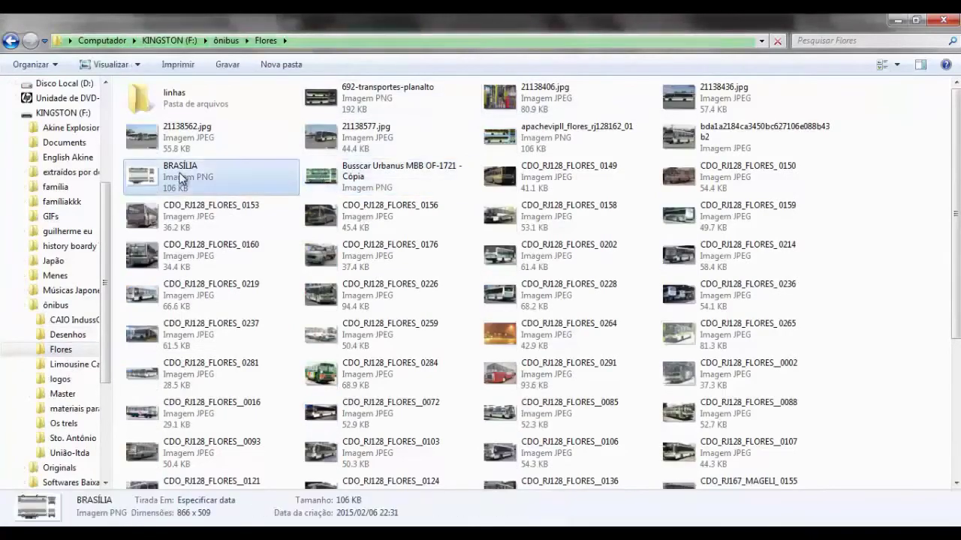
pyautogui.rightClick(197, 166)
pyautogui.click(211, 178)
# Step forward through the Flores bus photos to the Flores bus drawings
pyautogui.click(515, 508)
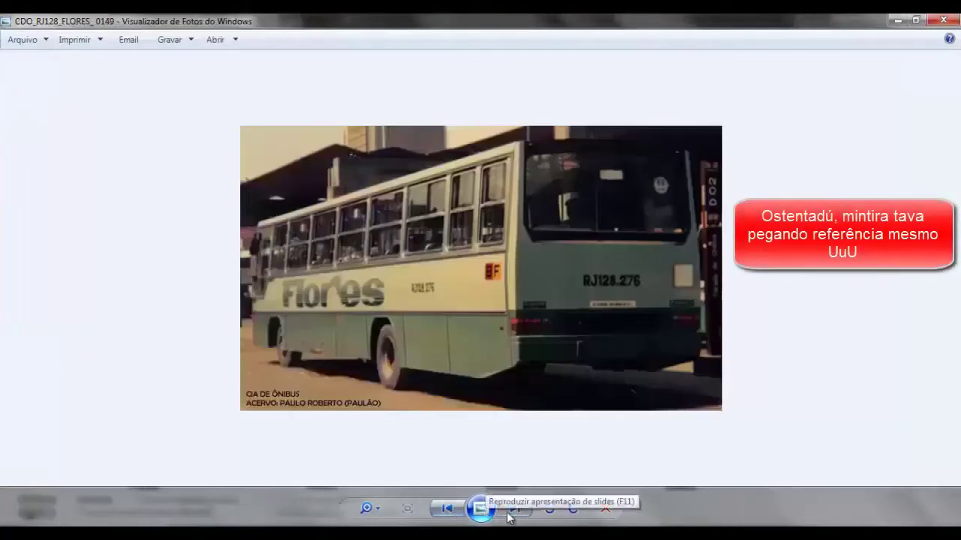
pyautogui.click(514, 510)
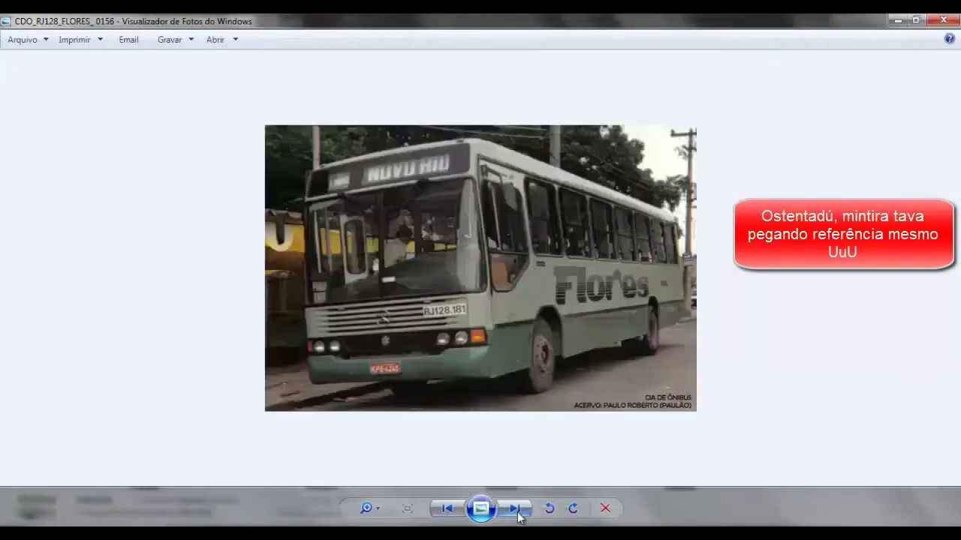
pyautogui.click(515, 510)
pyautogui.click(515, 510)
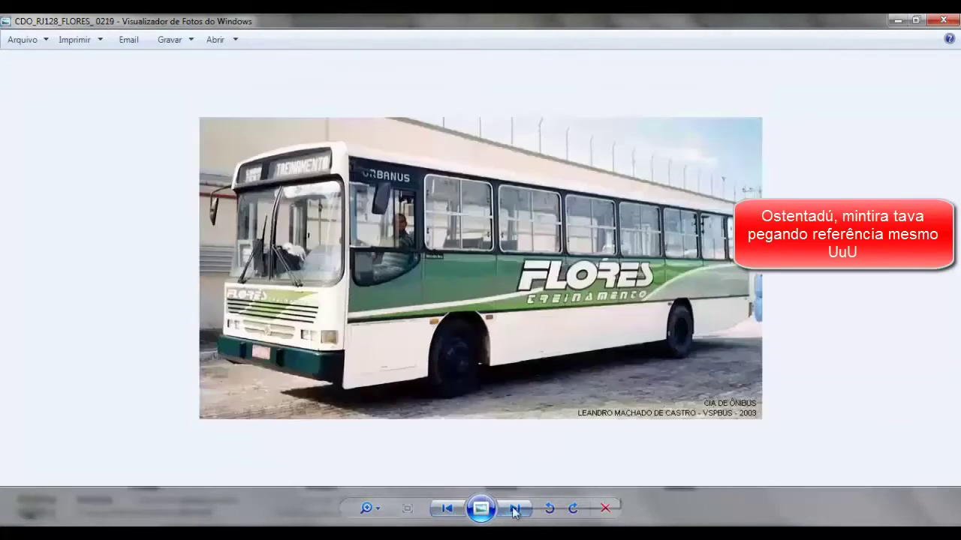
pyautogui.click(515, 510)
pyautogui.click(515, 511)
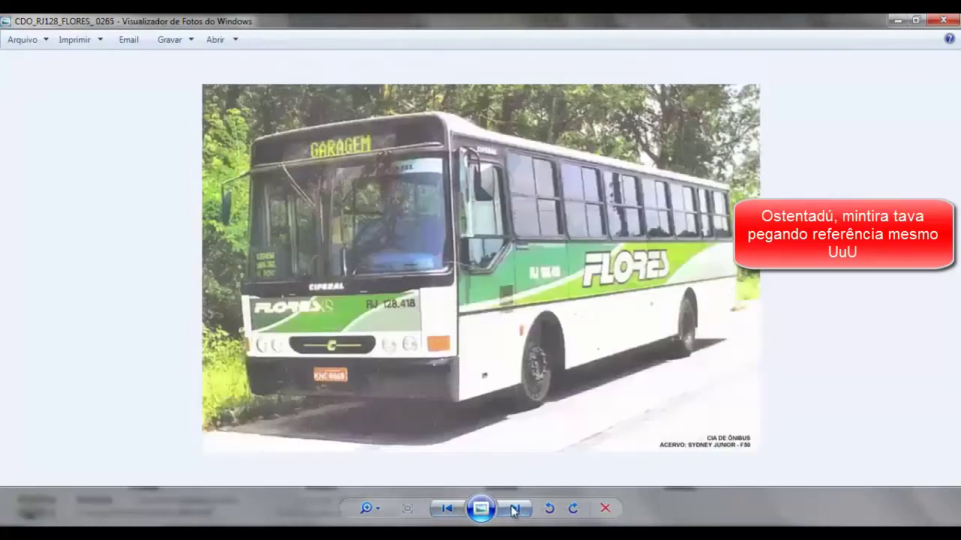
pyautogui.click(514, 510)
pyautogui.click(515, 510)
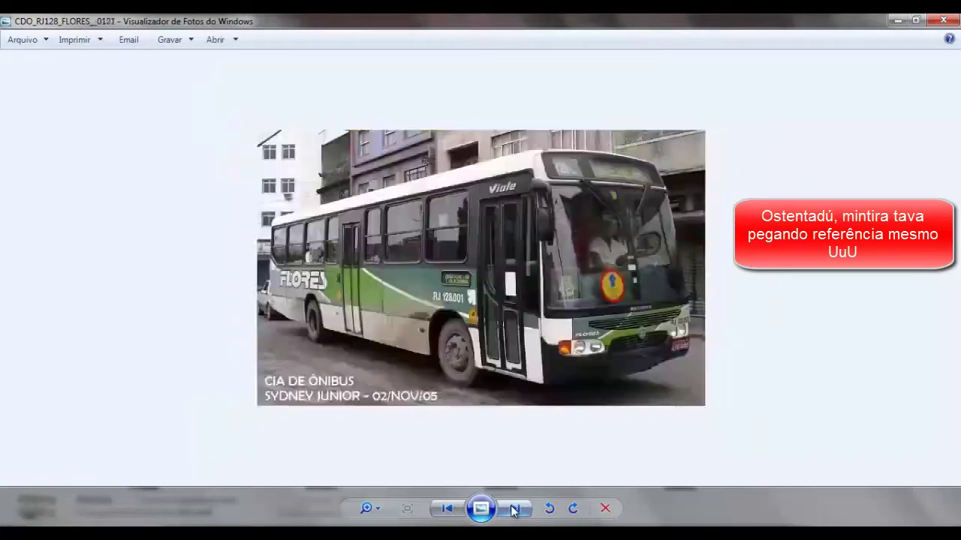
pyautogui.click(515, 511)
# Compare the Flores RJ drawings, then close the viewer and return to the Imagens library
pyautogui.click(444, 513)
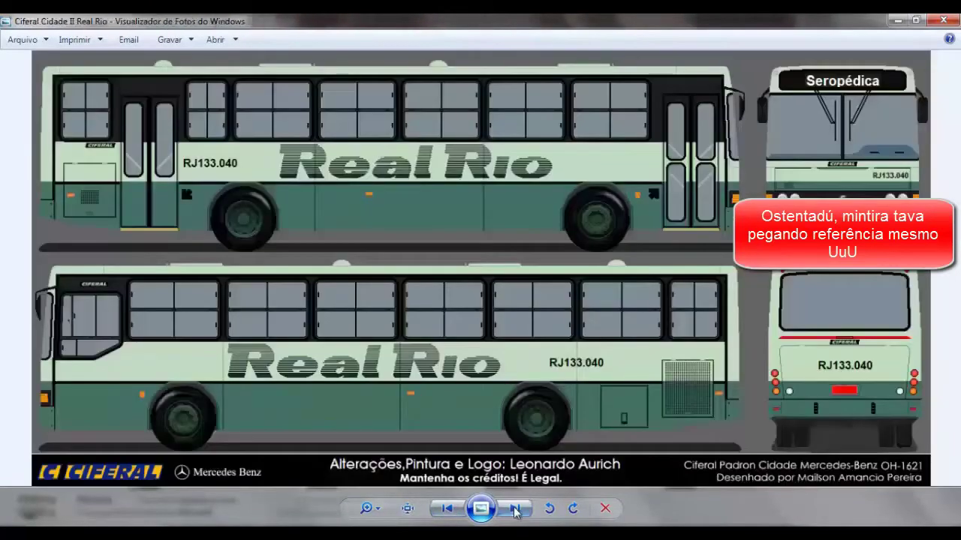
pyautogui.click(517, 513)
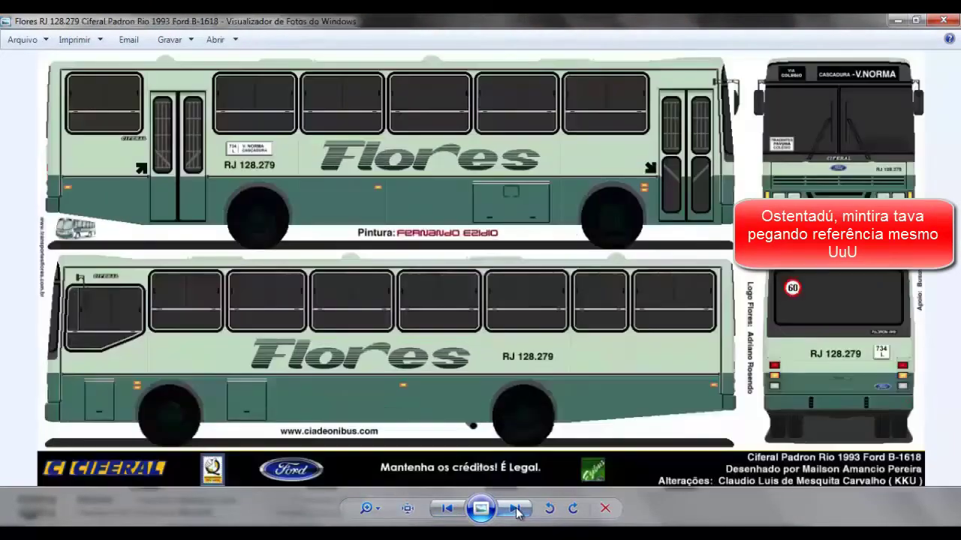
pyautogui.click(517, 513)
pyautogui.click(450, 513)
pyautogui.click(448, 511)
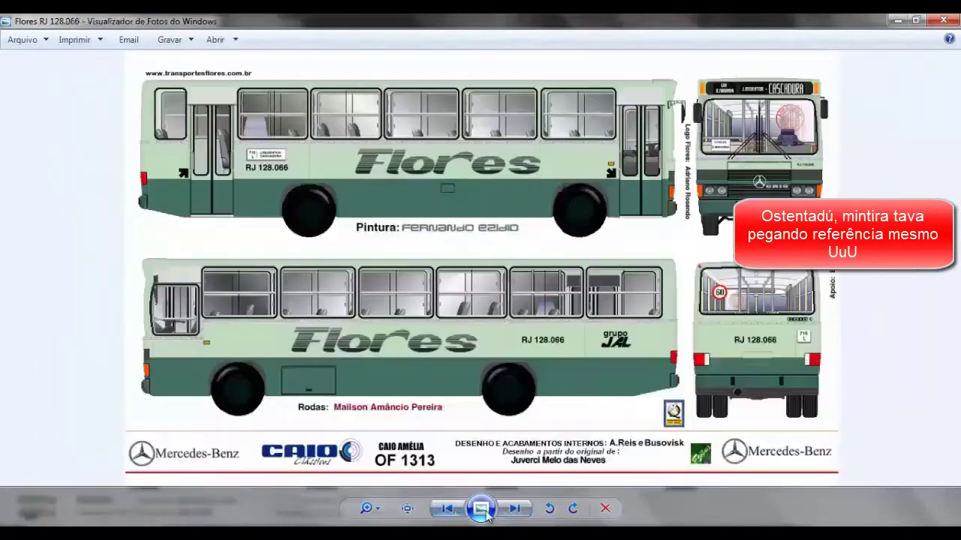
pyautogui.click(515, 510)
pyautogui.click(944, 23)
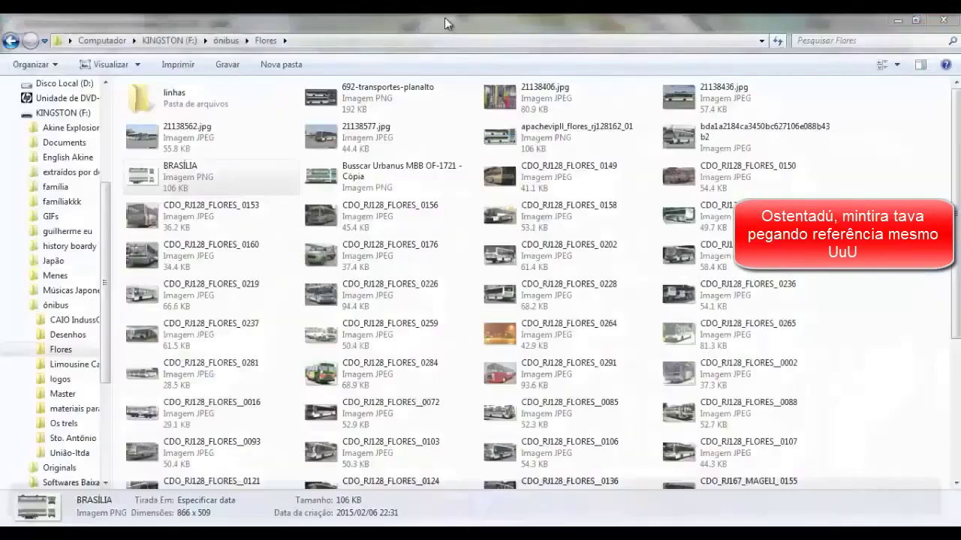
pyautogui.click(15, 134)
pyautogui.click(39, 148)
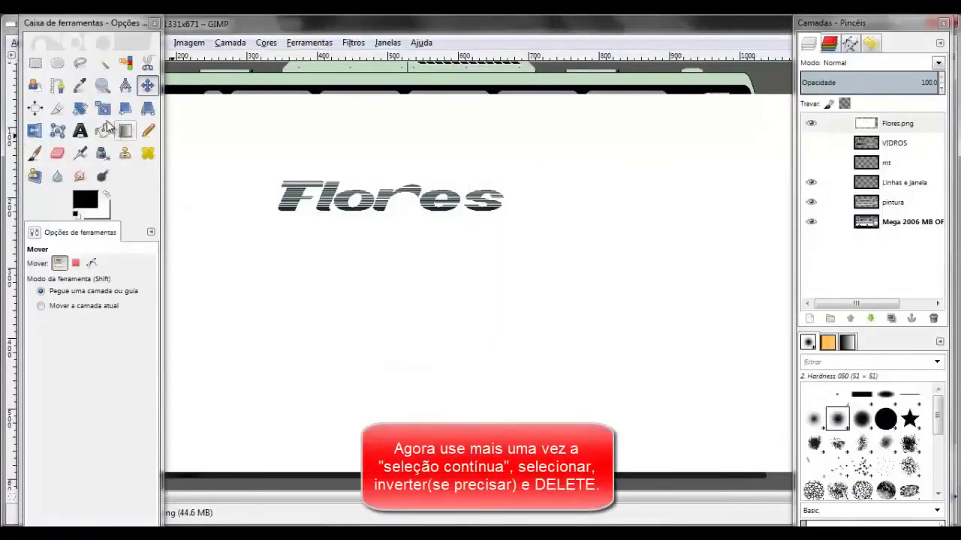
# Fuzzy-select on the Flores.png layer, invert the selection and clear the white background
pyautogui.click(104, 66)
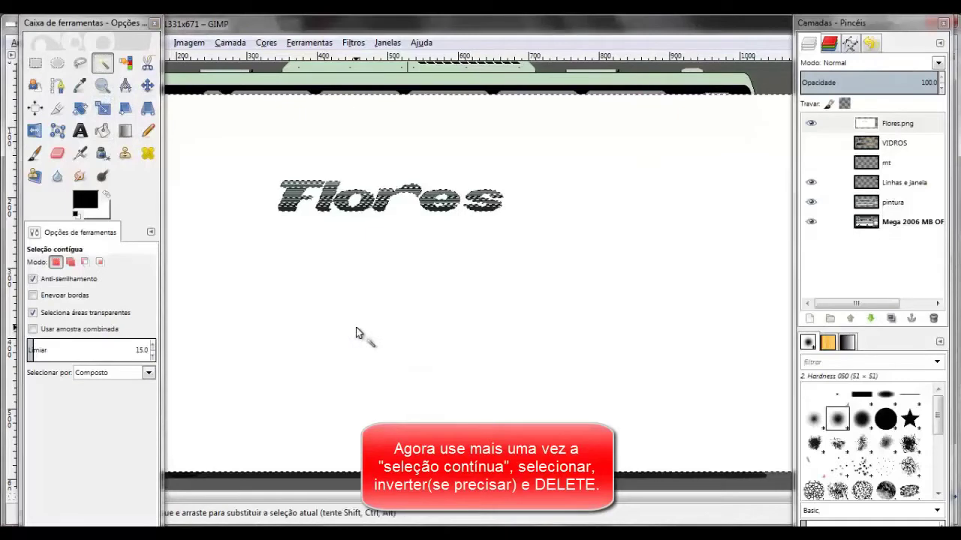
pyautogui.moveTo(114, 26); pyautogui.dragTo(108, 101)
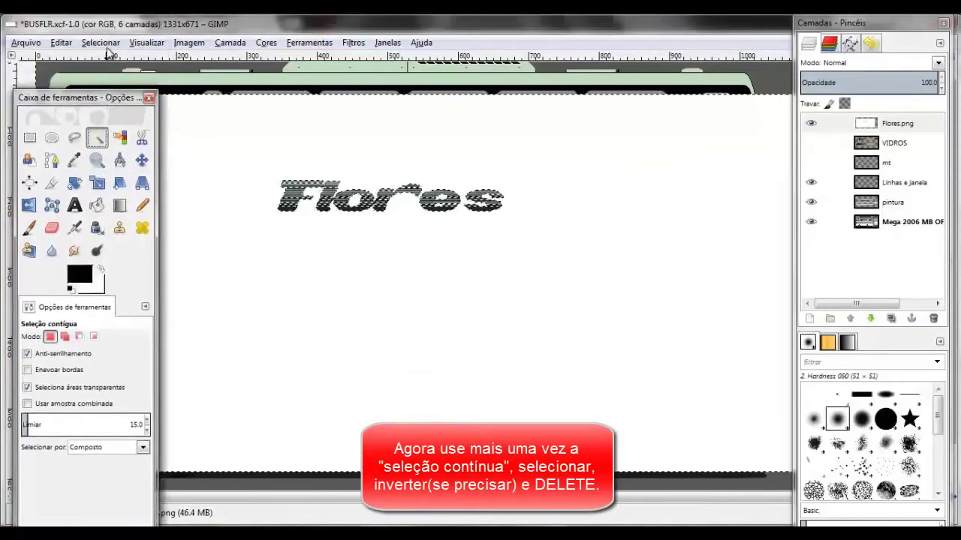
pyautogui.click(111, 45)
pyautogui.click(128, 96)
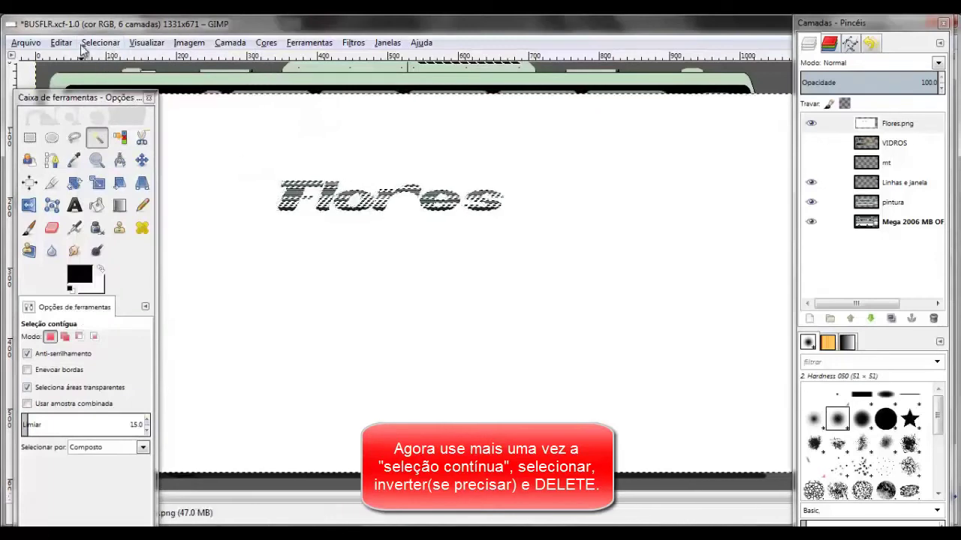
pyautogui.click(58, 43)
pyautogui.click(210, 137)
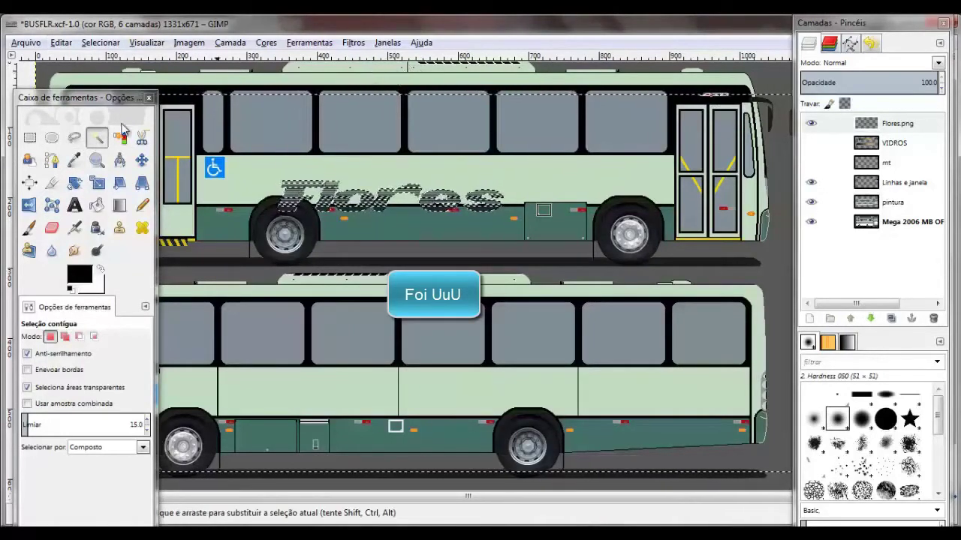
# Drag the Flores logo with the Move tool to sit above the upper bus's wheels
pyautogui.moveTo(88, 105); pyautogui.dragTo(91, 82)
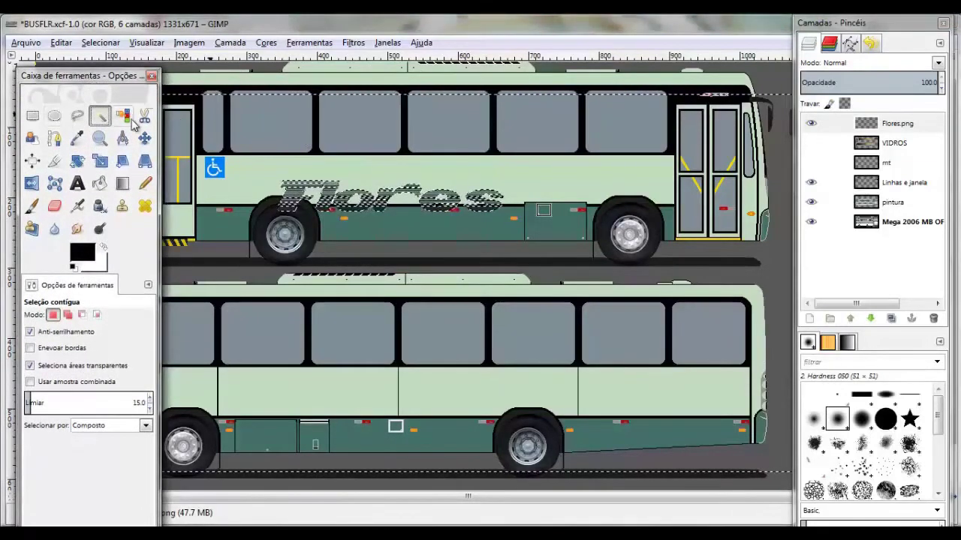
pyautogui.click(145, 140)
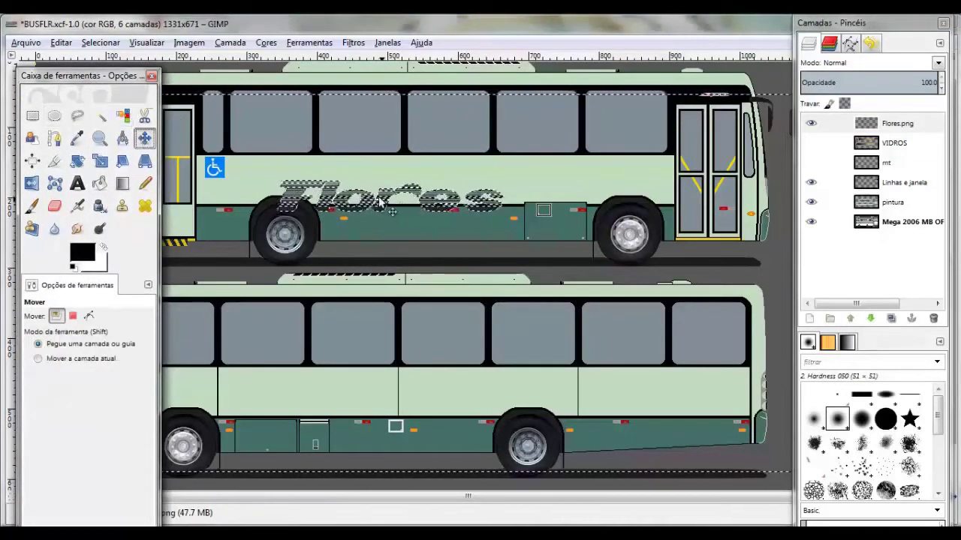
pyautogui.moveTo(347, 207); pyautogui.dragTo(345, 205)
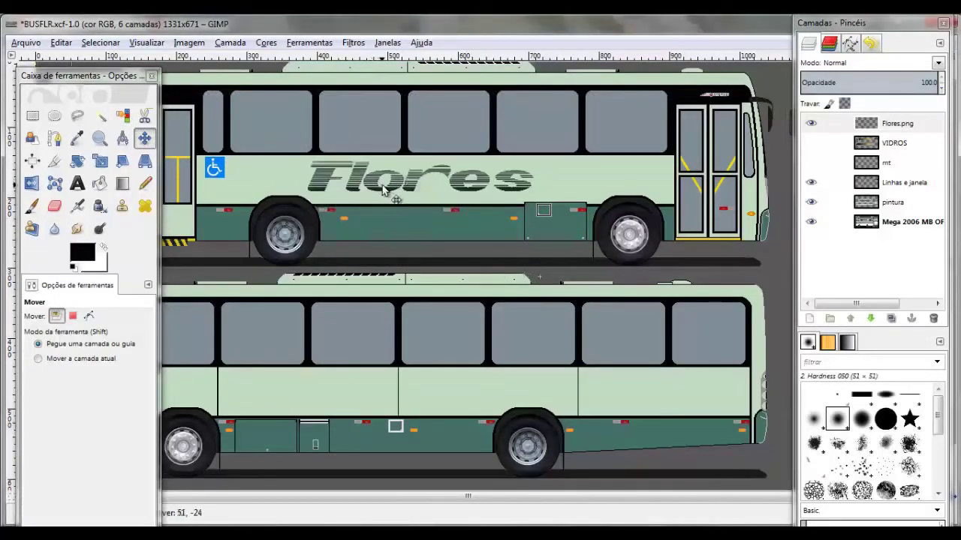
pyautogui.moveTo(385, 191); pyautogui.dragTo(384, 190)
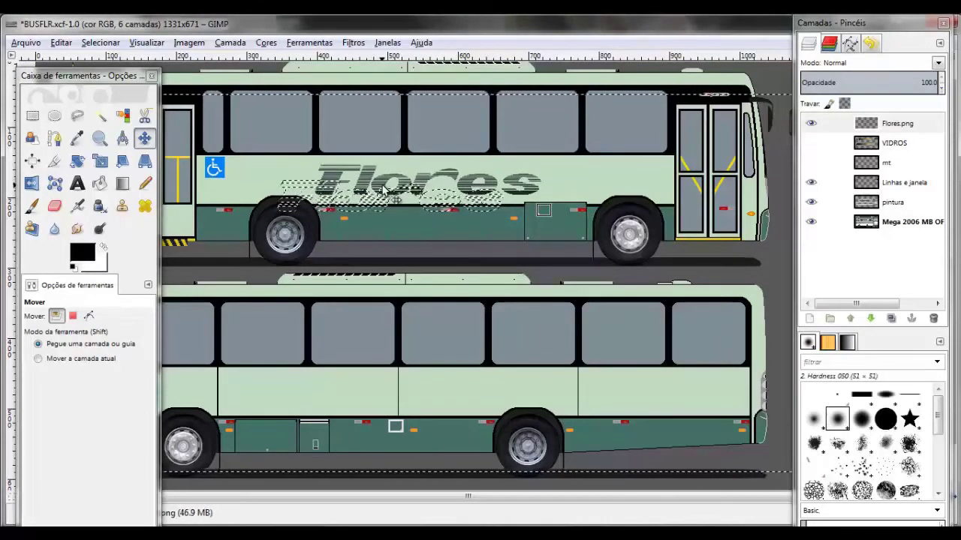
# Copy the Flores logo, paste and anchor it on the lower bus, then undo it
pyautogui.rightClick(407, 190)
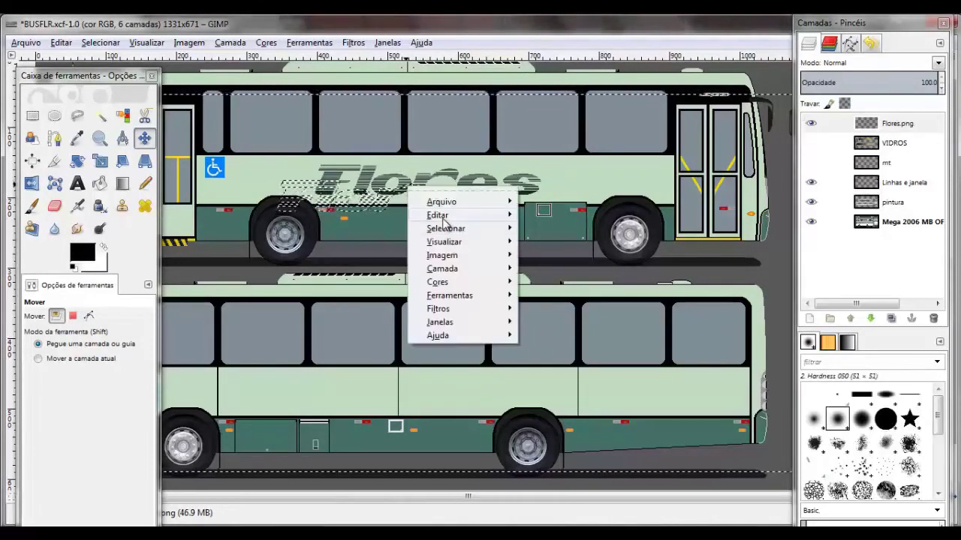
pyautogui.click(555, 291)
pyautogui.rightClick(350, 362)
pyautogui.moveTo(380, 384)
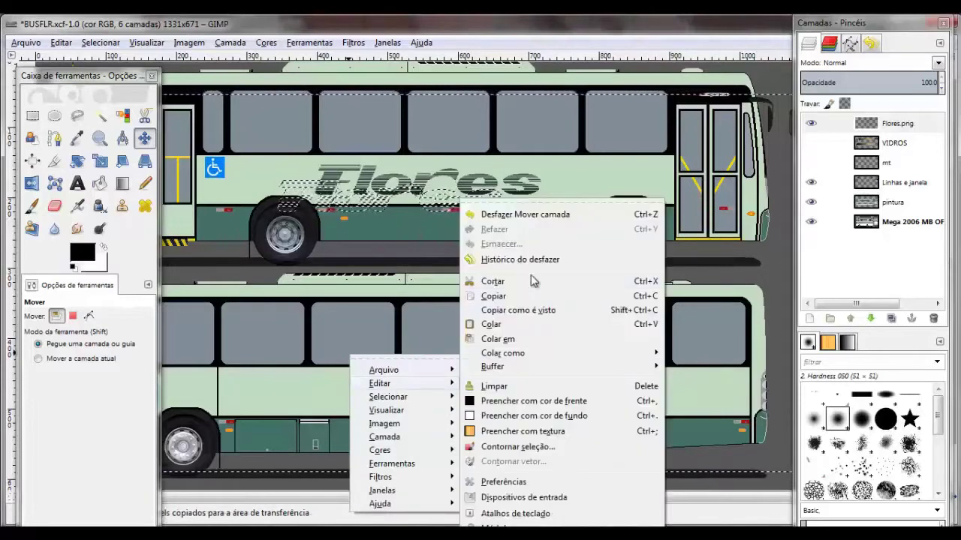
pyautogui.click(488, 319)
pyautogui.click(890, 179)
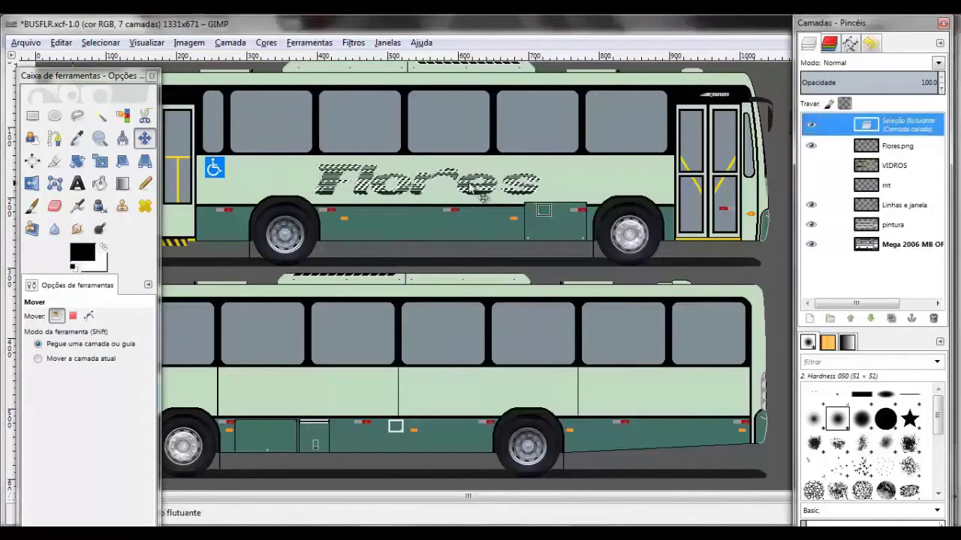
pyautogui.moveTo(482, 196); pyautogui.dragTo(429, 407)
pyautogui.moveTo(132, 78)
pyautogui.mouseDown()
pyautogui.moveTo(736, 165)
pyautogui.moveTo(746, 107)
pyautogui.mouseUp()
pyautogui.hotkey('ctrl', 'h')
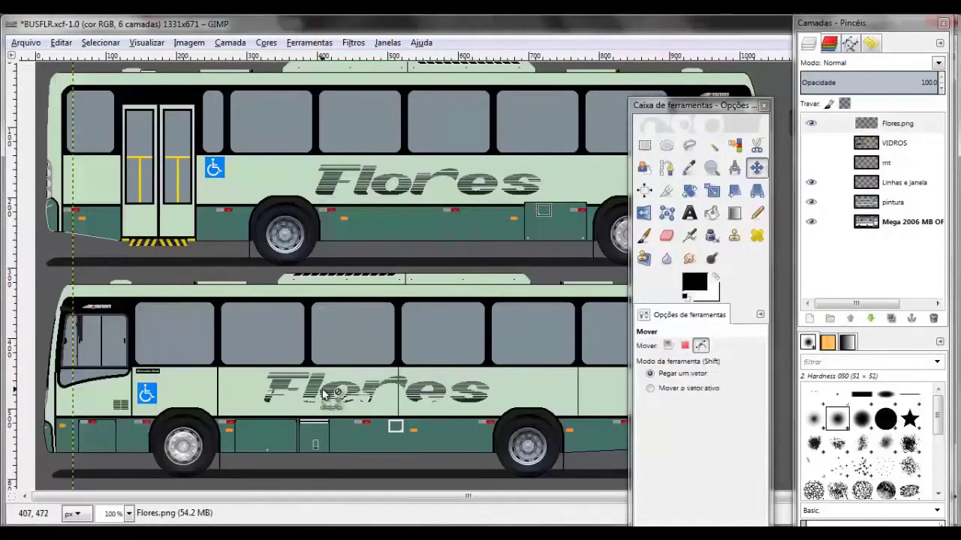
pyautogui.hotkey('ctrl', 'z')
pyautogui.hotkey('ctrl', 'z')
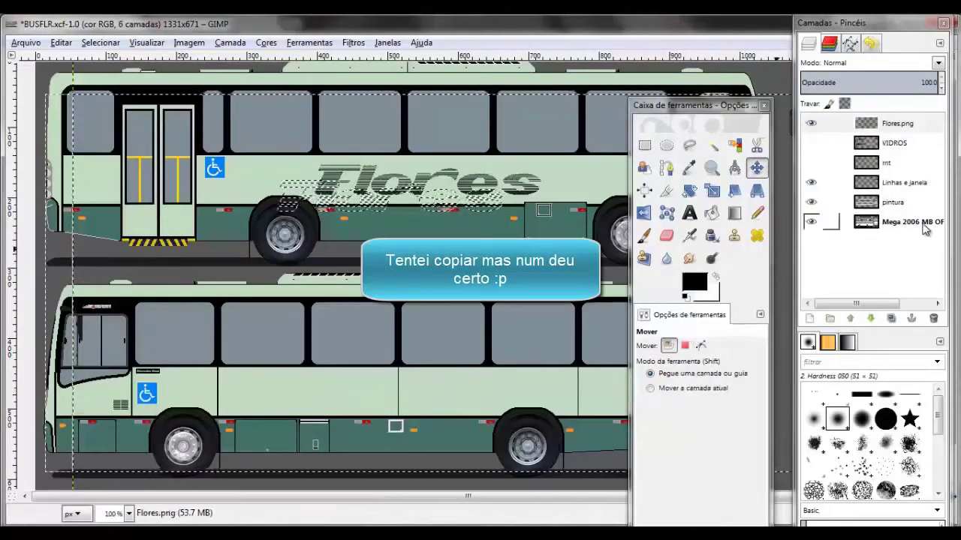
# With the Mega base layer active, select an upper-bus region and bring up the open-file dialog
pyautogui.click(924, 222)
pyautogui.moveTo(698, 105)
pyautogui.mouseDown()
pyautogui.moveTo(73, 47)
pyautogui.moveTo(123, 59)
pyautogui.mouseUp()
pyautogui.click(86, 88)
pyautogui.click(240, 172)
pyautogui.click(26, 42)
# Open Flores.png from Pictures as a new layer
pyautogui.click(62, 103)
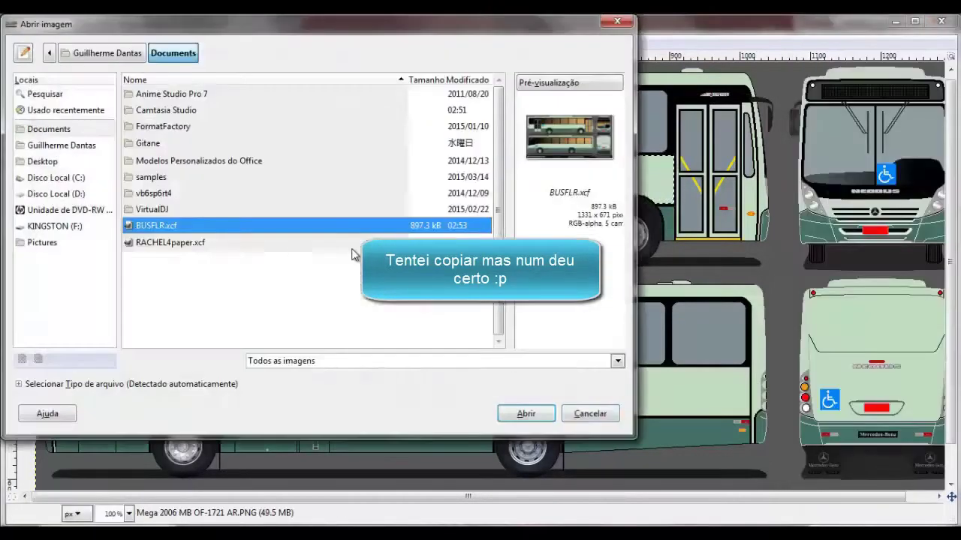
pyautogui.press('Escape')
pyautogui.click(25, 42)
pyautogui.click(51, 111)
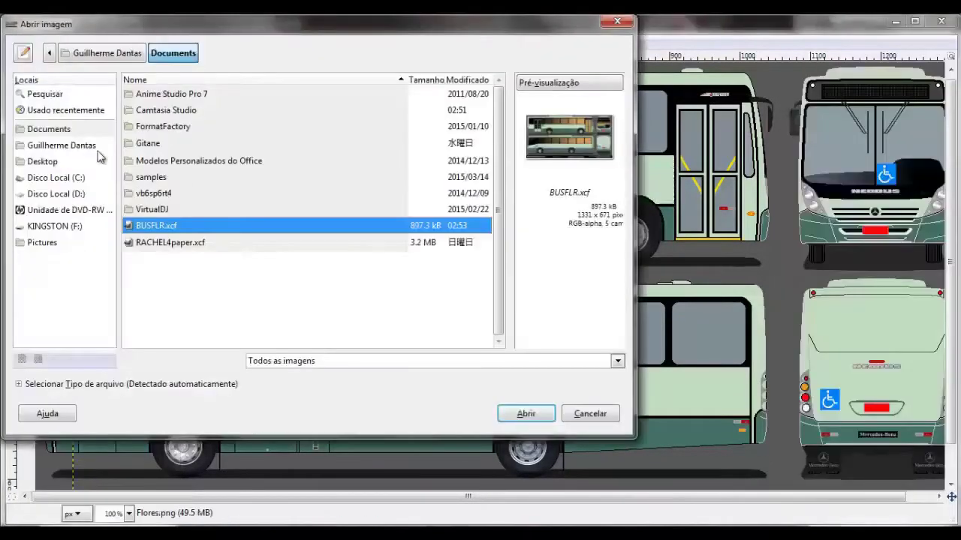
pyautogui.click(42, 242)
pyautogui.click(154, 246)
pyautogui.click(524, 414)
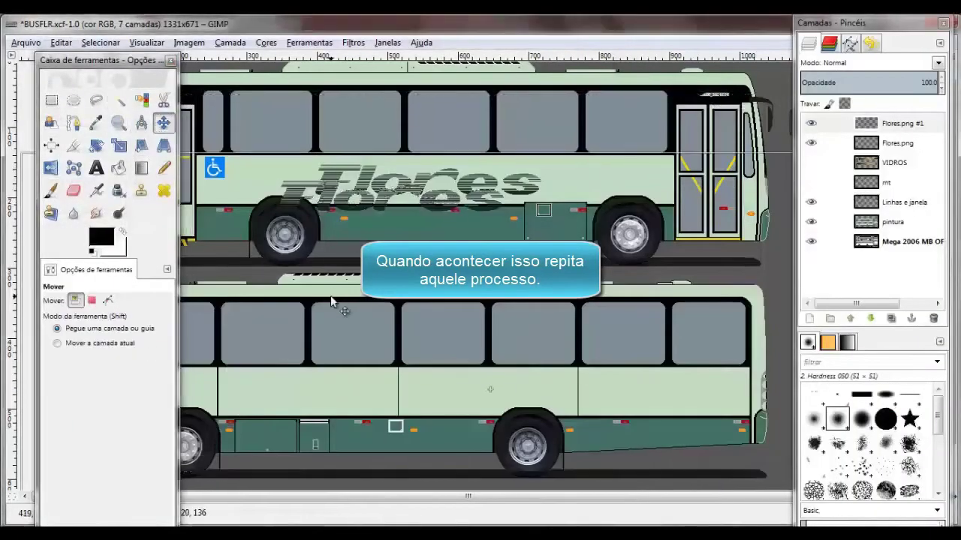
# Position the new Flores logo on the lower bus side and zoom out to check placement
pyautogui.moveTo(351, 207); pyautogui.dragTo(302, 402)
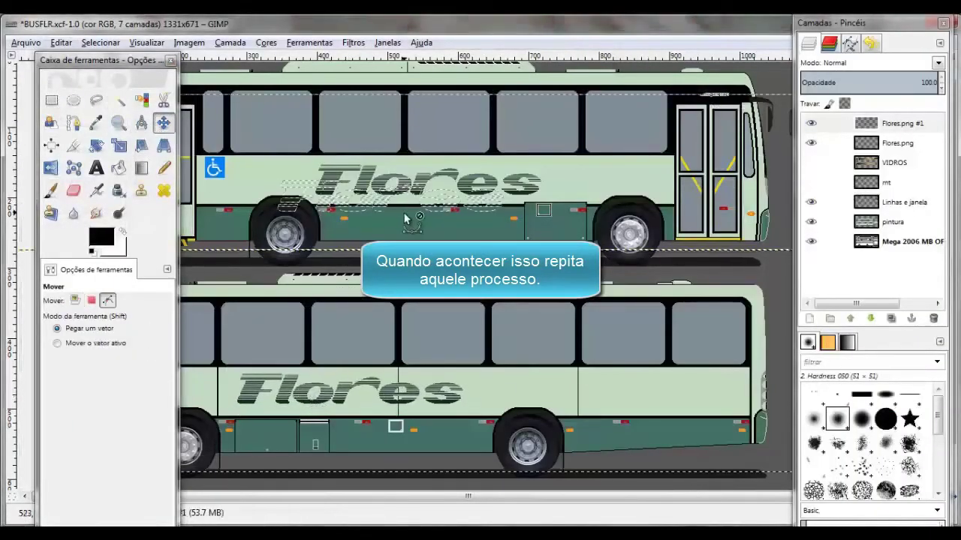
pyautogui.press('-')
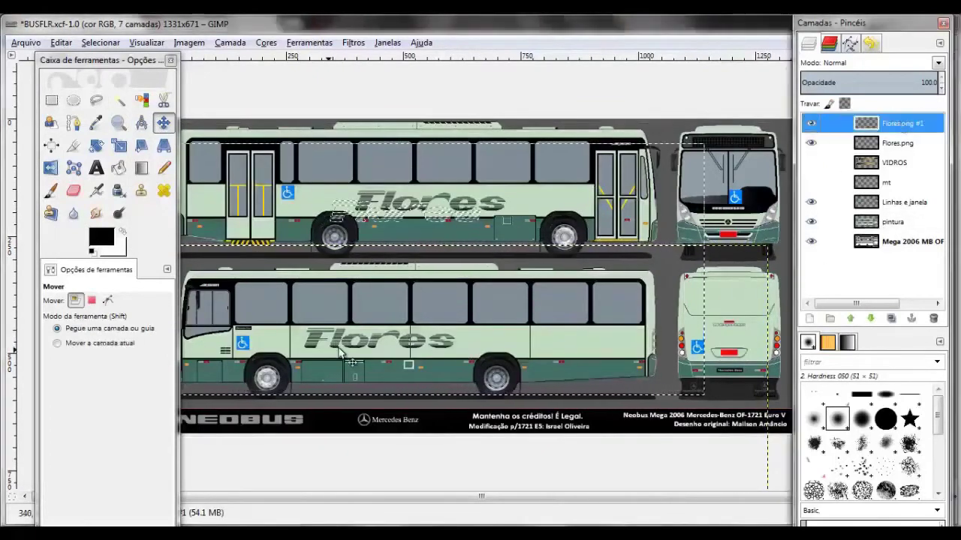
pyautogui.moveTo(341, 336); pyautogui.dragTo(351, 346)
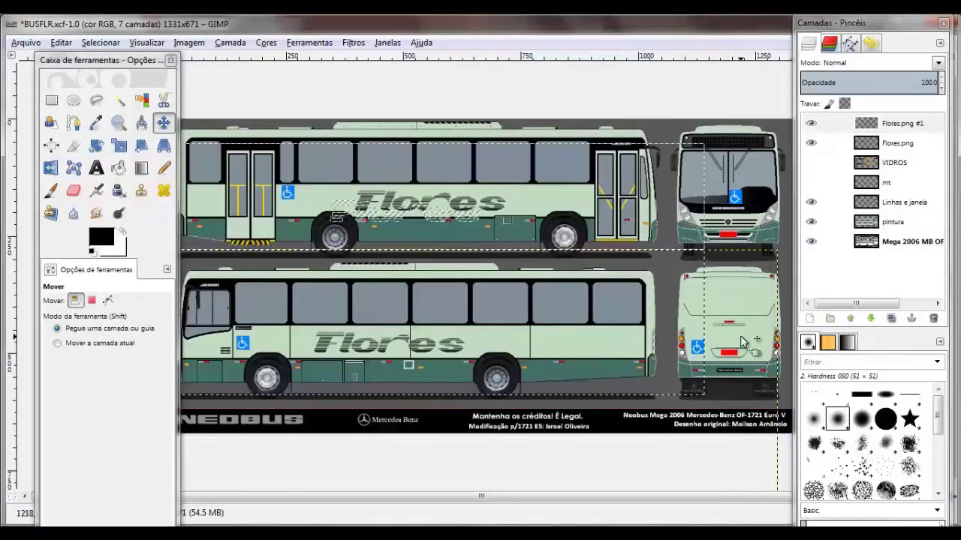
pyautogui.click(899, 246)
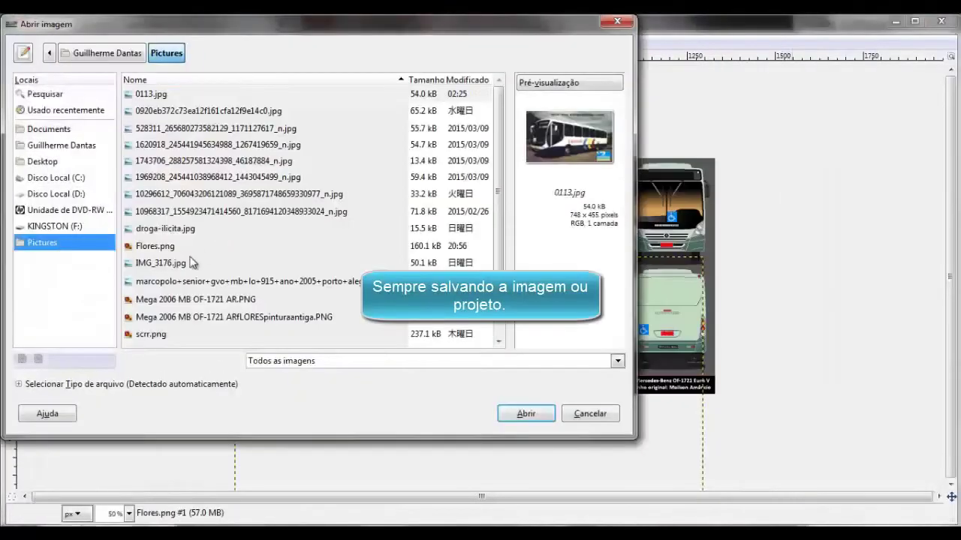
pyautogui.click(516, 413)
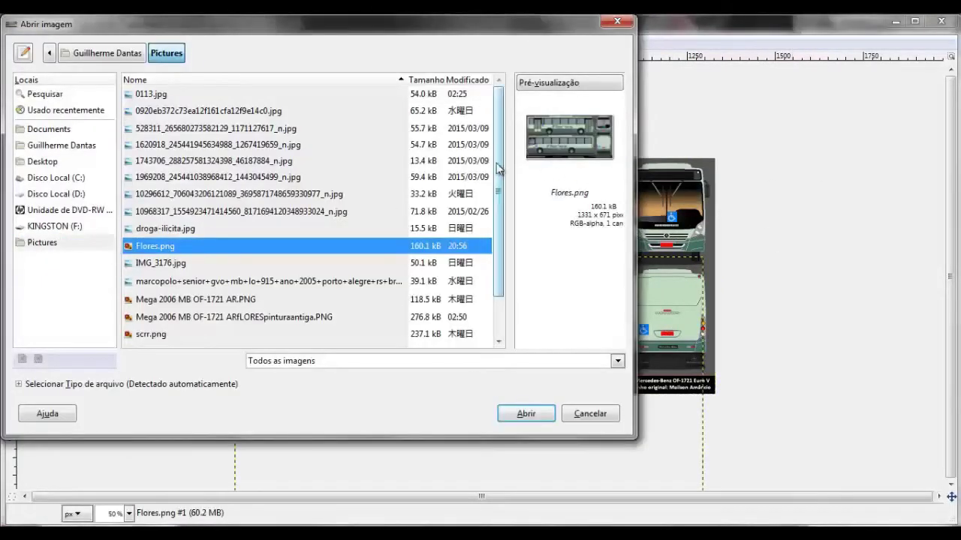
pyautogui.scroll(-2, 309, 237)
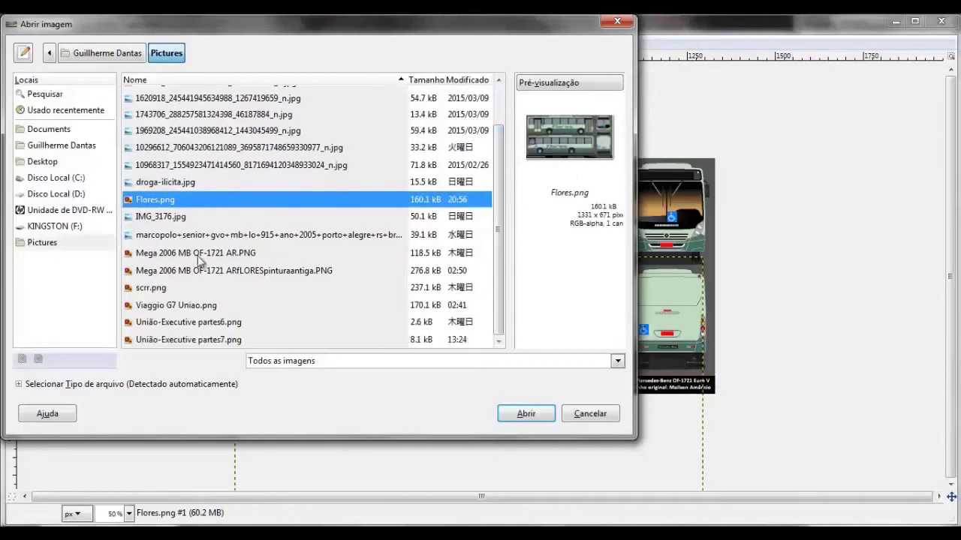
pyautogui.scroll(2, 501, 194)
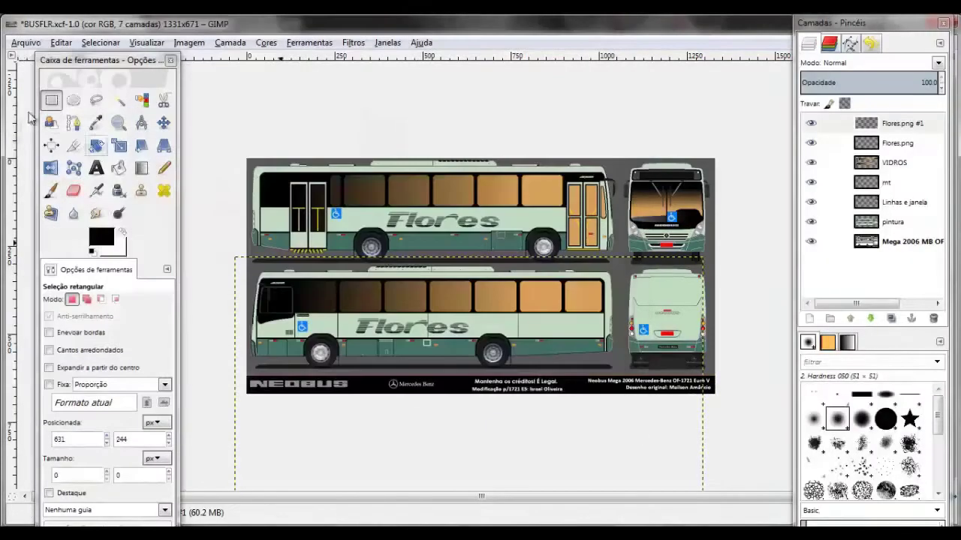
pyautogui.click(25, 42)
# Hide and delete every layer except Flores.png #1
pyautogui.press('Escape')
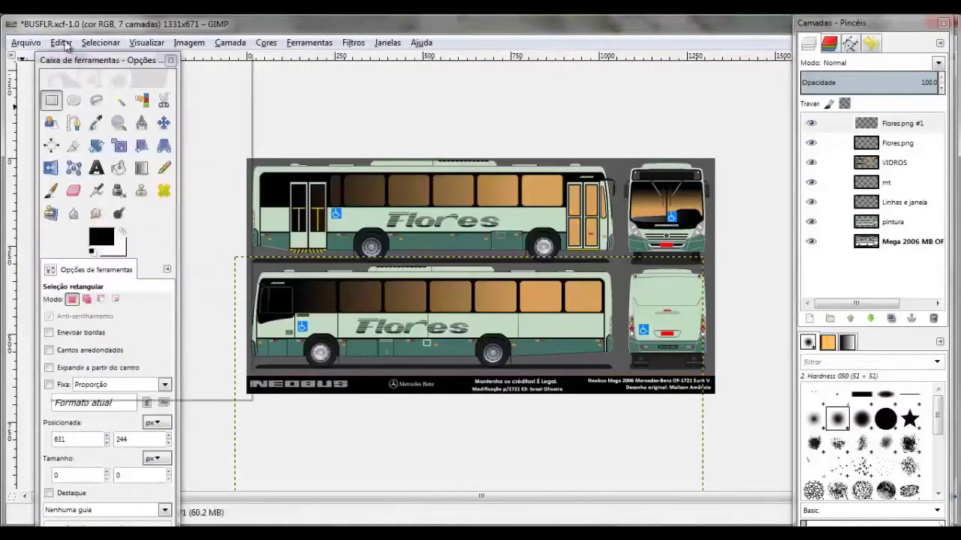
pyautogui.click(61, 42)
pyautogui.press('Escape')
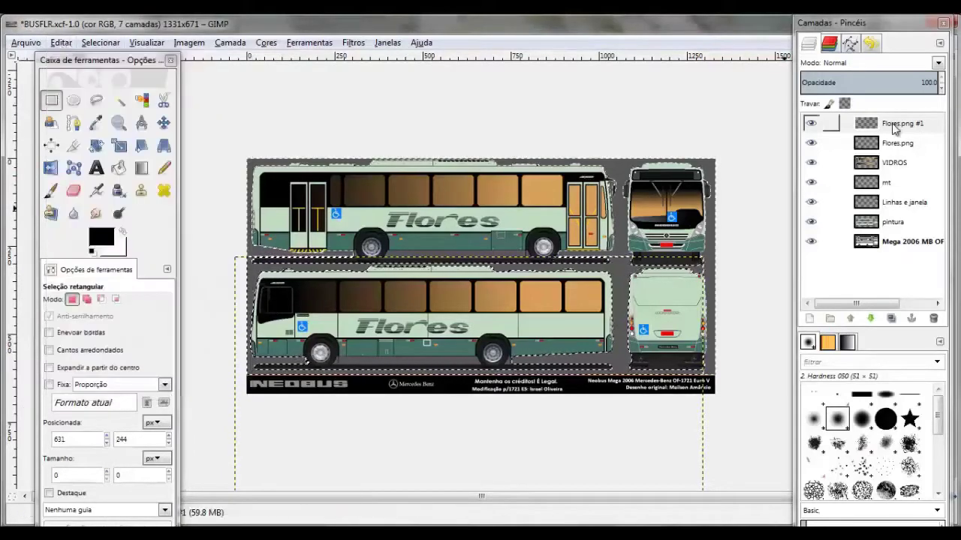
pyautogui.moveTo(811, 123); pyautogui.dragTo(810, 241)
pyautogui.click(811, 123)
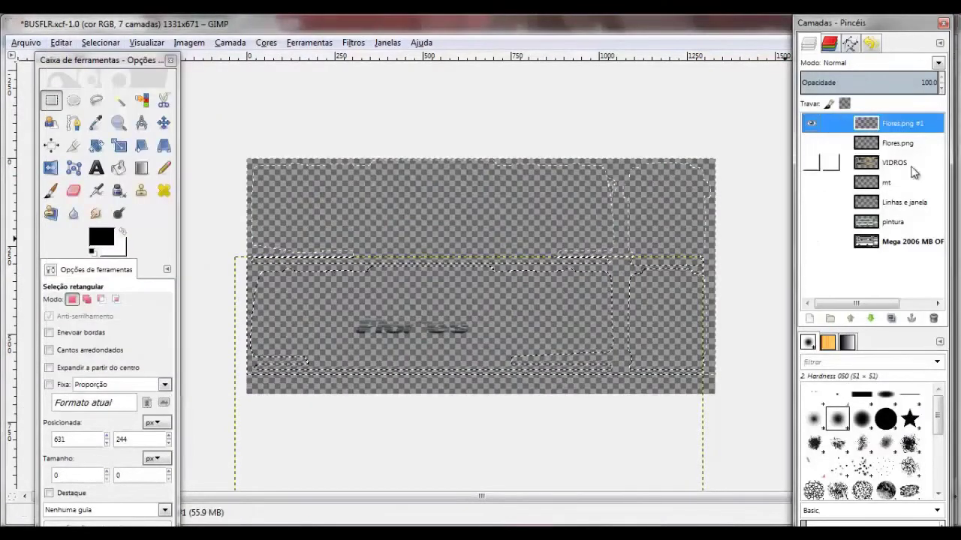
pyautogui.click(897, 143)
pyautogui.click(933, 318)
pyautogui.click(933, 319)
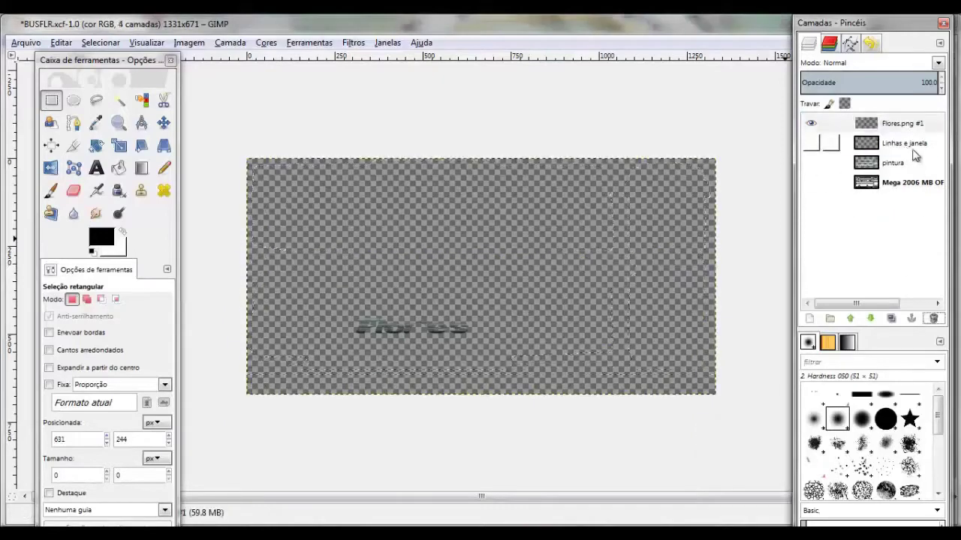
pyautogui.click(933, 318)
pyautogui.press('m')
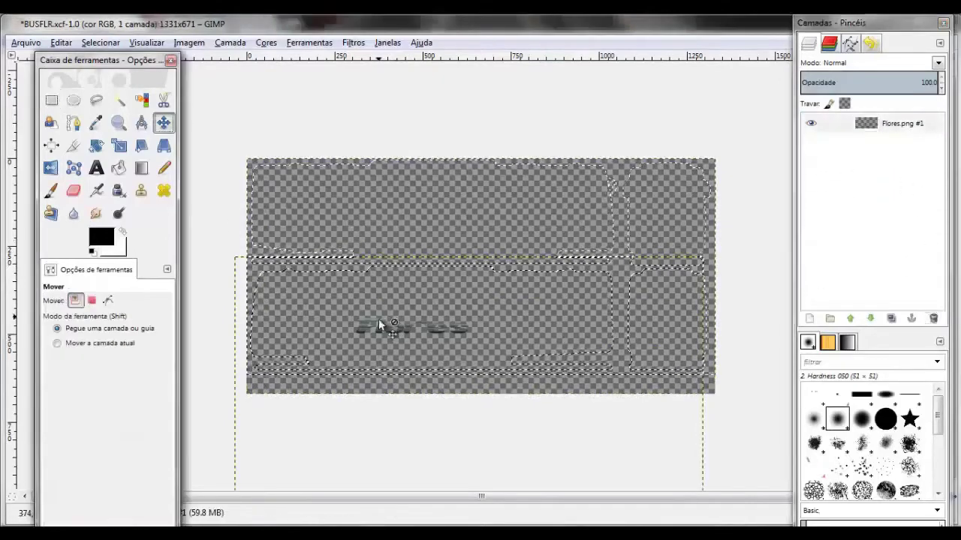
# Export the lone logo as Flores.png, then undo to restore all layers
pyautogui.moveTo(375, 326); pyautogui.dragTo(412, 278)
pyautogui.click(25, 42)
pyautogui.click(99, 217)
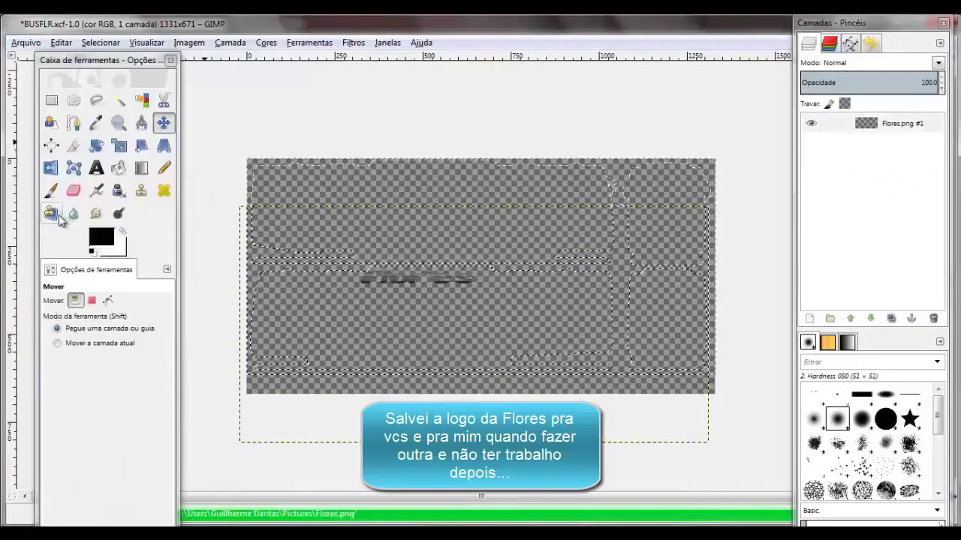
pyautogui.hotkey('ctrl', 'z')
pyautogui.hotkey('ctrl', 'z')
pyautogui.hotkey('ctrl', 'z')
pyautogui.hotkey('ctrl', 'z')
pyautogui.hotkey('ctrl', 'z')
pyautogui.hotkey('ctrl', 'z')
pyautogui.hotkey('ctrl', 'z')
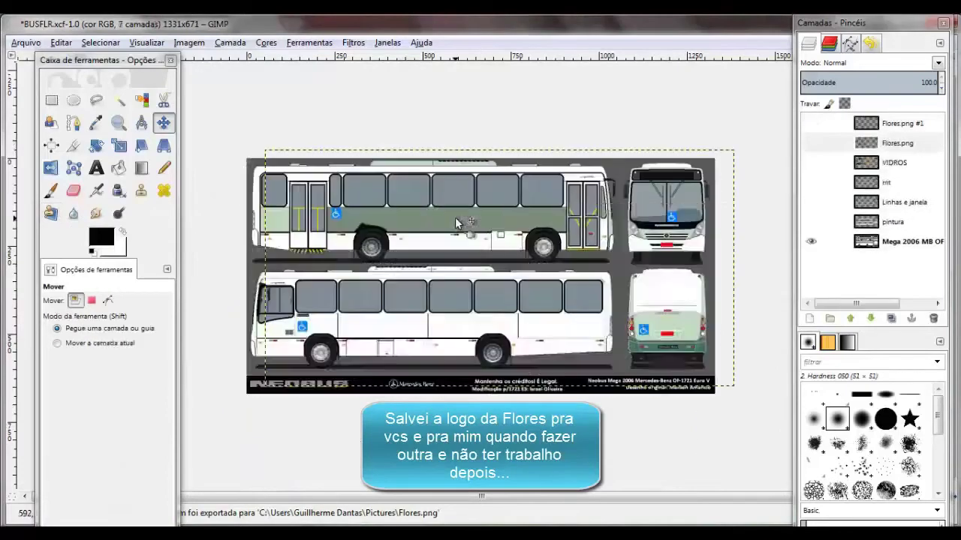
# Export the template over Mega 2006 MB OF-1721 ARfLORESpinturaantiga.PNG, confirming the overwrite
pyautogui.click(26, 42)
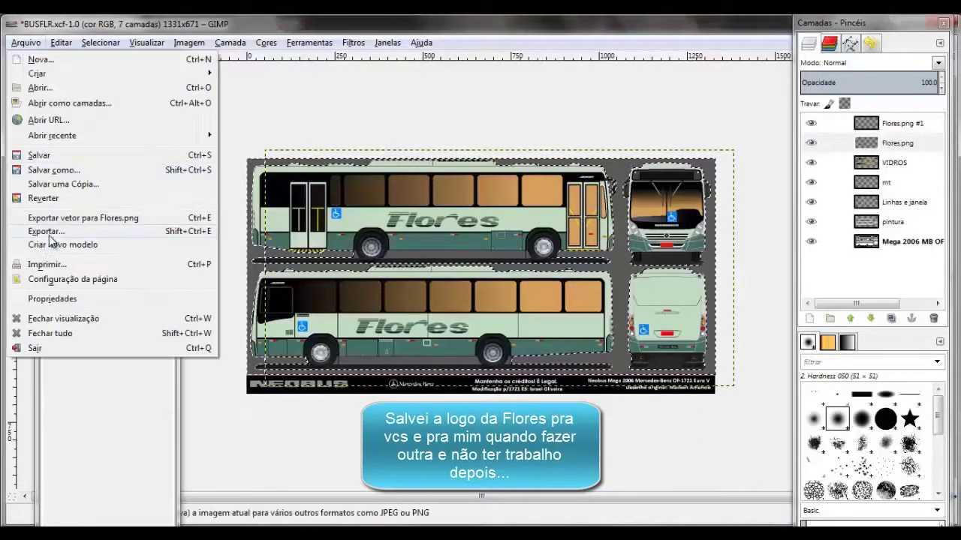
pyautogui.click(60, 230)
pyautogui.scroll(-2, 263, 248)
pyautogui.click(165, 195)
pyautogui.click(201, 270)
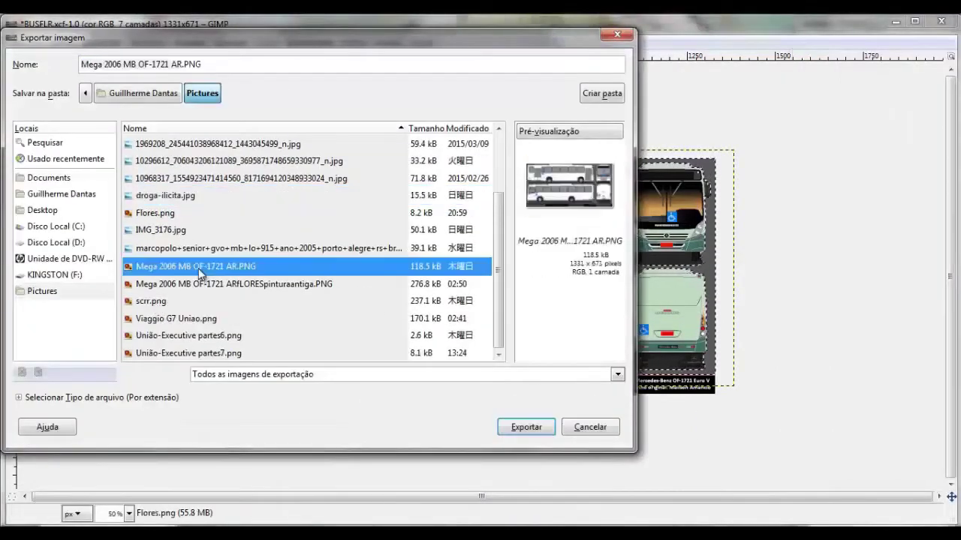
pyautogui.click(526, 427)
pyautogui.click(421, 310)
pyautogui.click(375, 219)
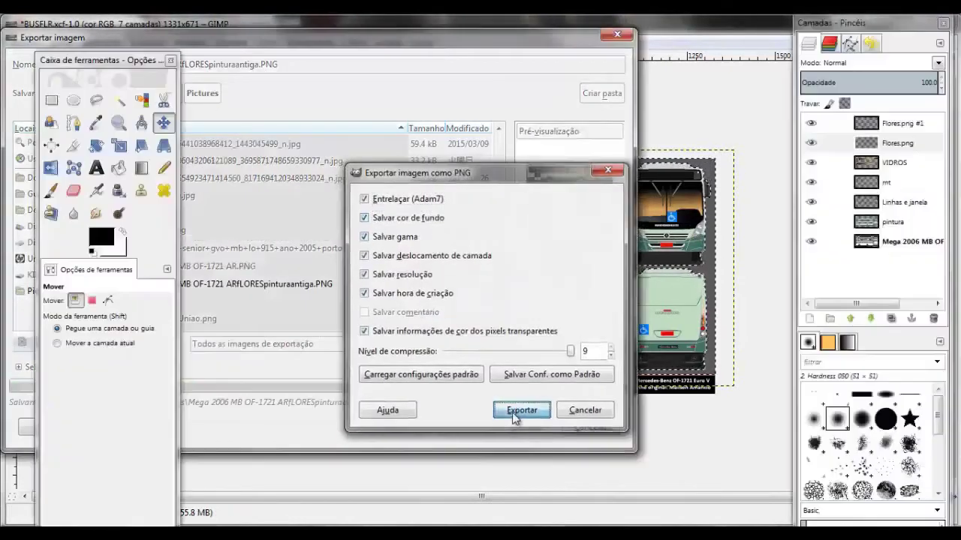
pyautogui.click(521, 411)
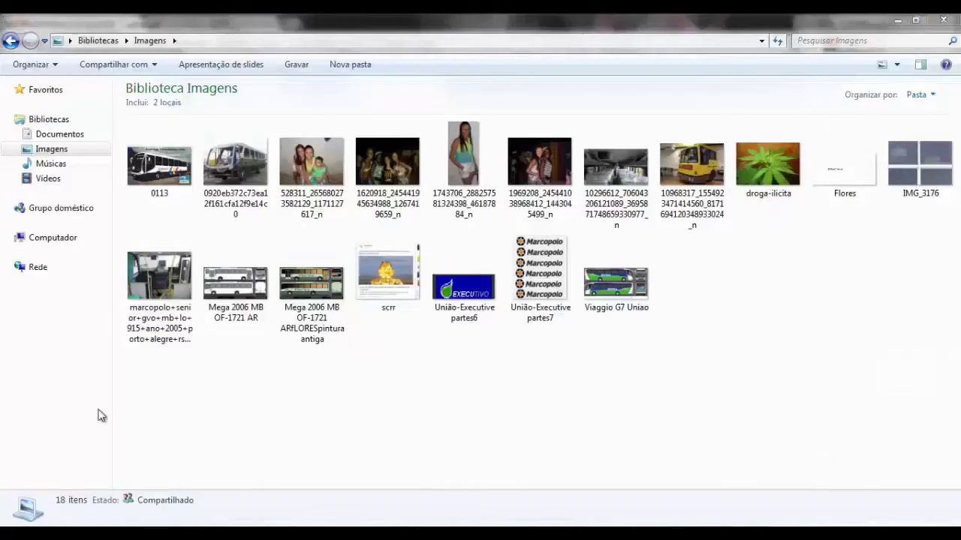
# View the exported PNG in Windows Photo Viewer, then close it
pyautogui.click(335, 298)
pyautogui.doubleClick(336, 298)
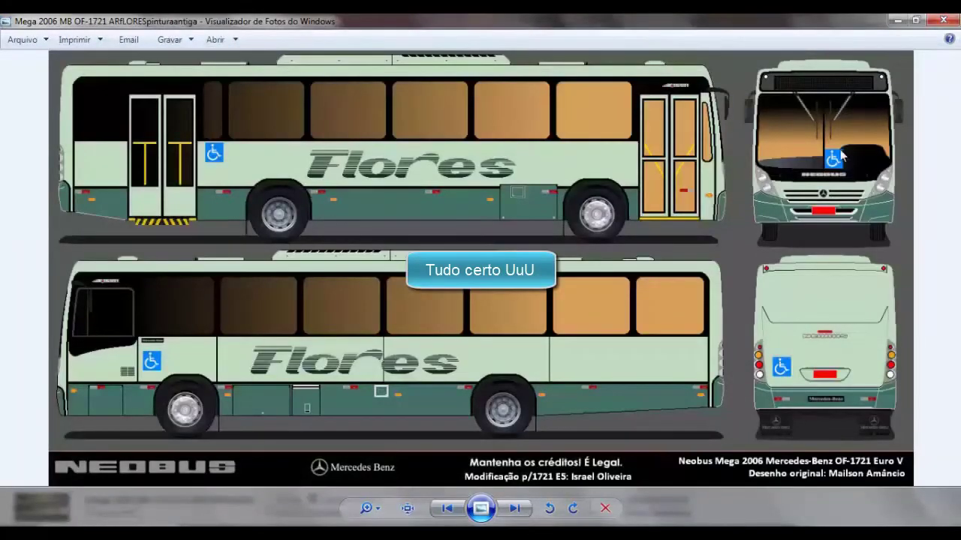
pyautogui.click(931, 24)
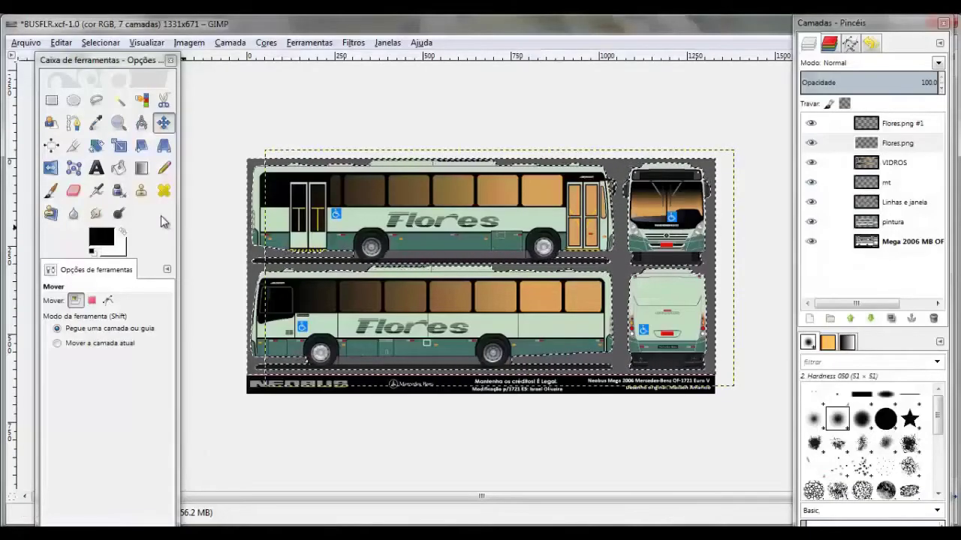
# Import Flores.png from Pictures as a new layer and move it onto the bus rear view
pyautogui.click(25, 43)
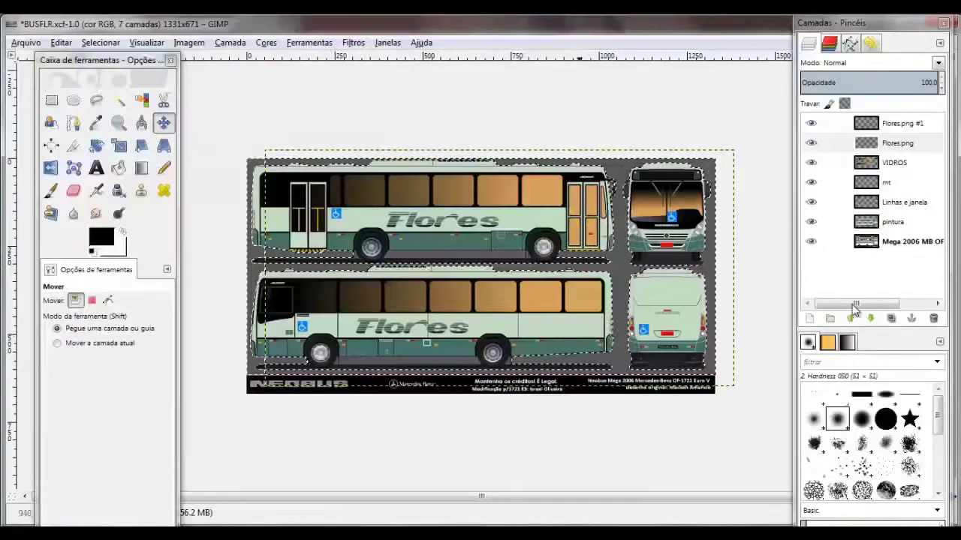
pyautogui.click(25, 42)
pyautogui.click(45, 101)
pyautogui.click(42, 242)
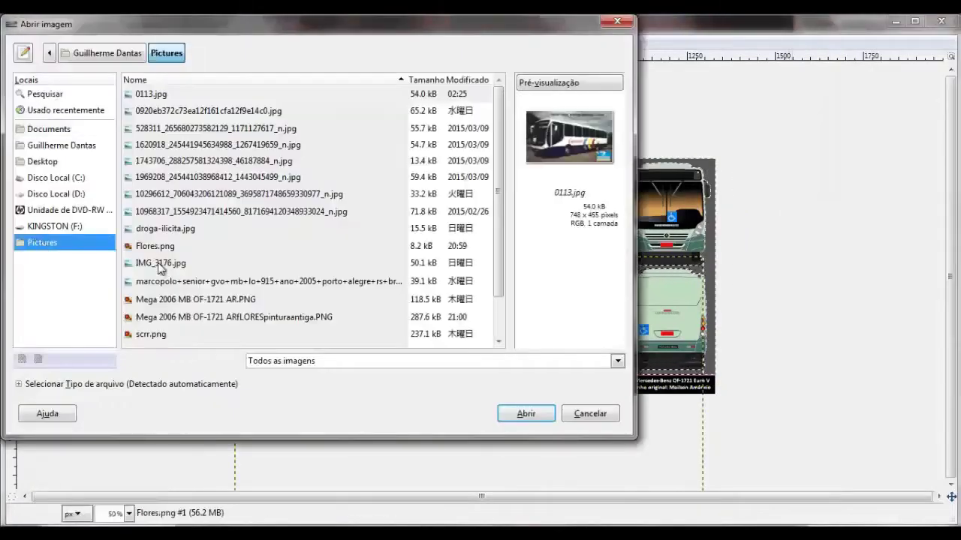
pyautogui.click(173, 246)
pyautogui.click(525, 414)
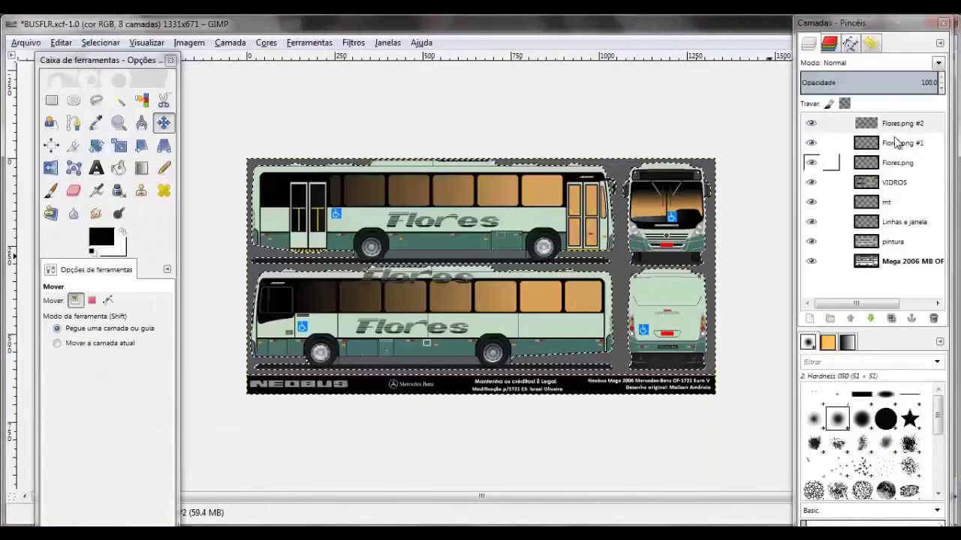
pyautogui.press('r')
pyautogui.click(420, 285)
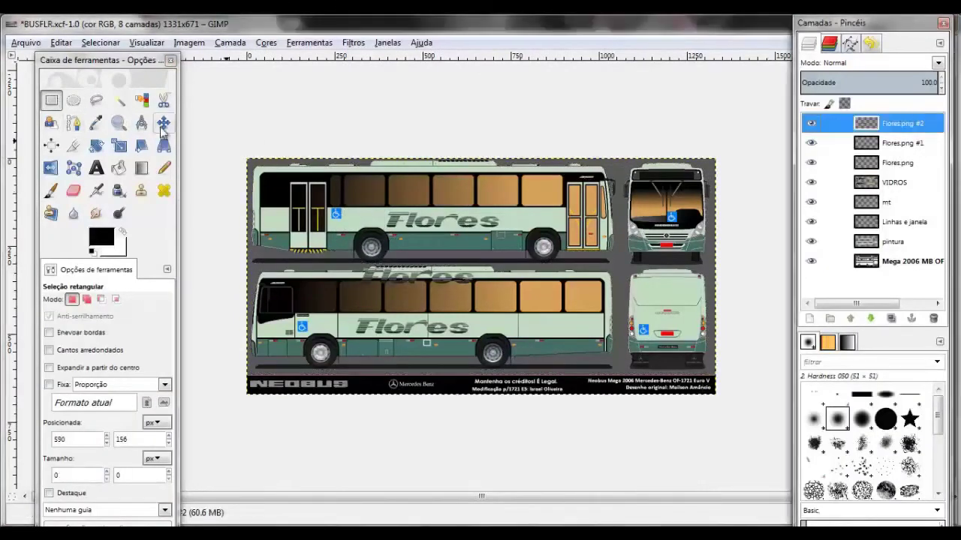
pyautogui.press('m')
pyautogui.moveTo(466, 289); pyautogui.dragTo(672, 296)
# Scale the rear Flores logo to about 684 pixels wide to fit the rear view
pyautogui.click(119, 145)
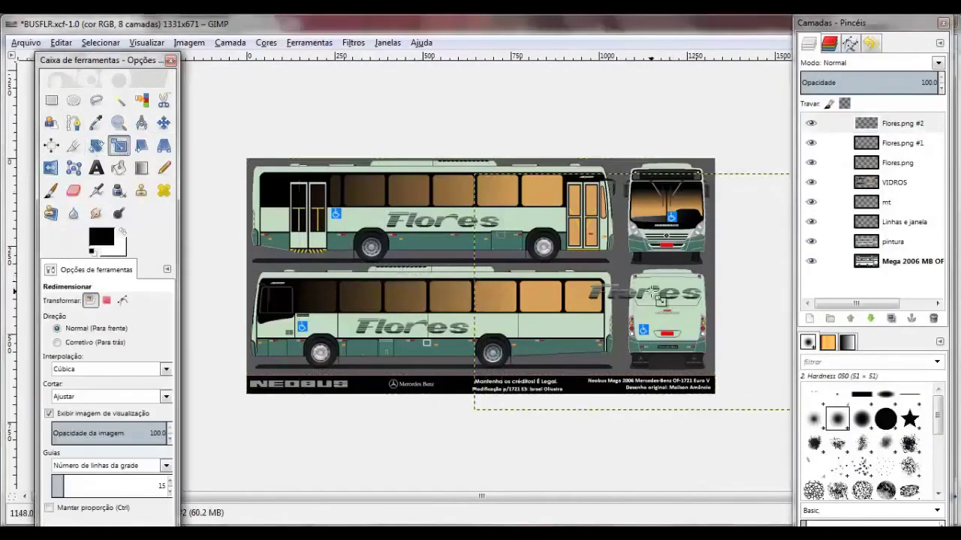
pyautogui.click(601, 338)
pyautogui.write('684')
pyautogui.moveTo(750, 32); pyautogui.dragTo(300, 20)
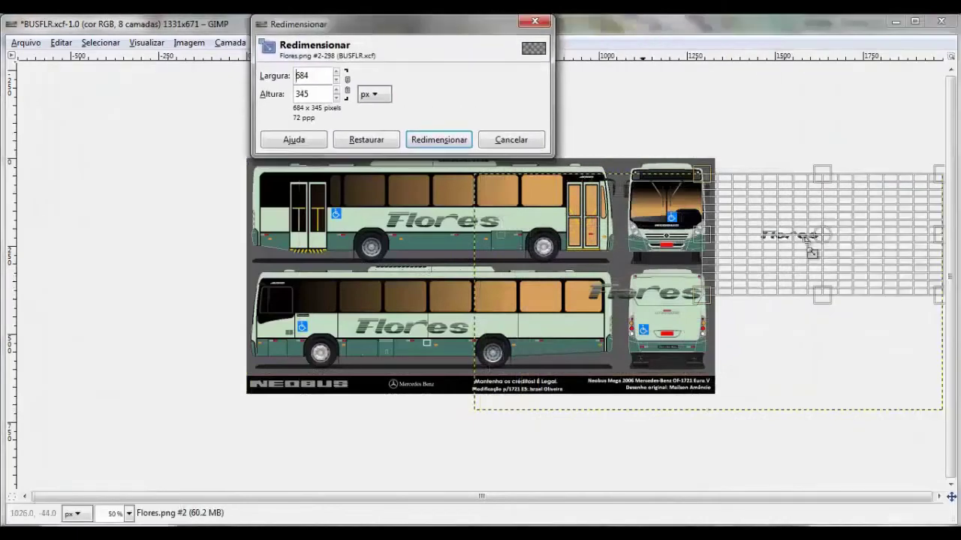
pyautogui.press('1')
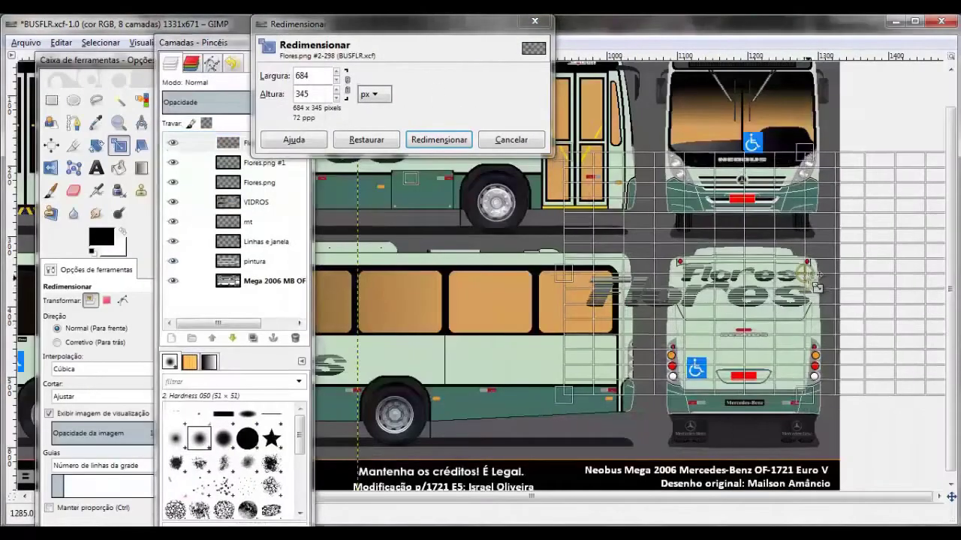
pyautogui.click(439, 139)
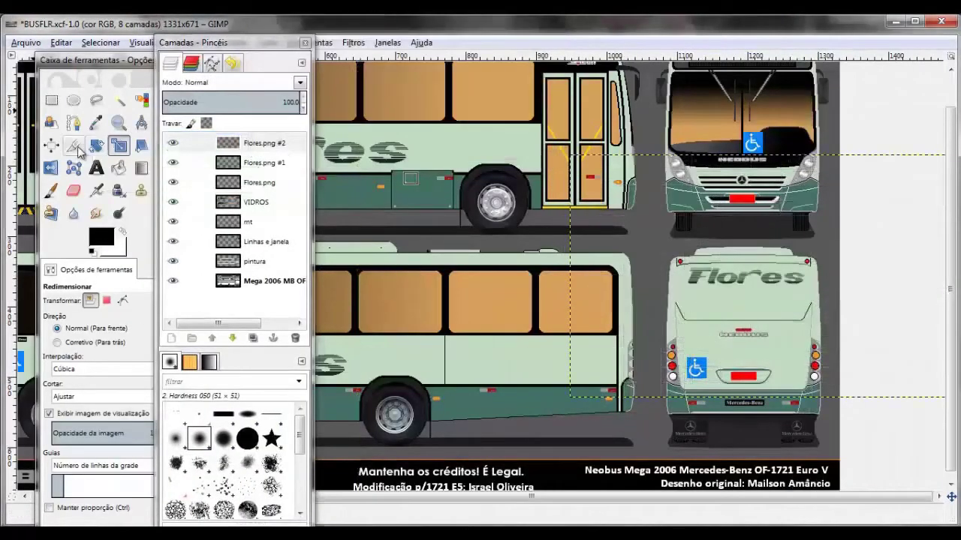
pyautogui.click(760, 285)
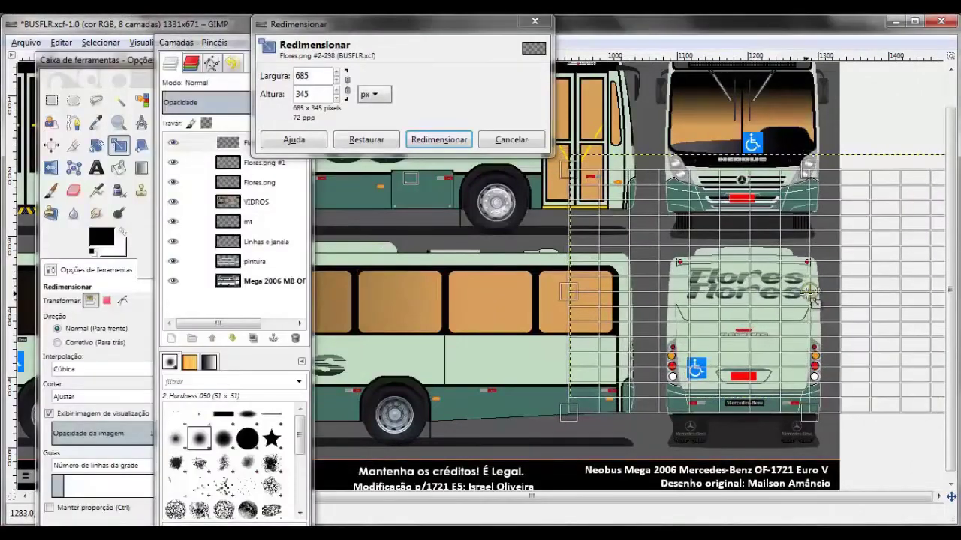
pyautogui.click(439, 140)
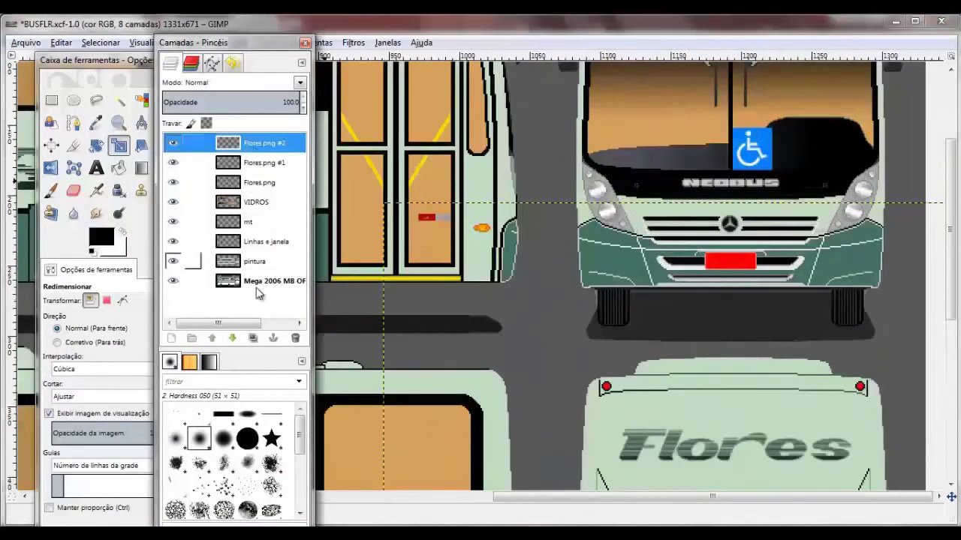
pyautogui.click(25, 42)
pyautogui.click(90, 101)
# Import Flores.png again and shrink it to fit the bus front view
pyautogui.click(175, 243)
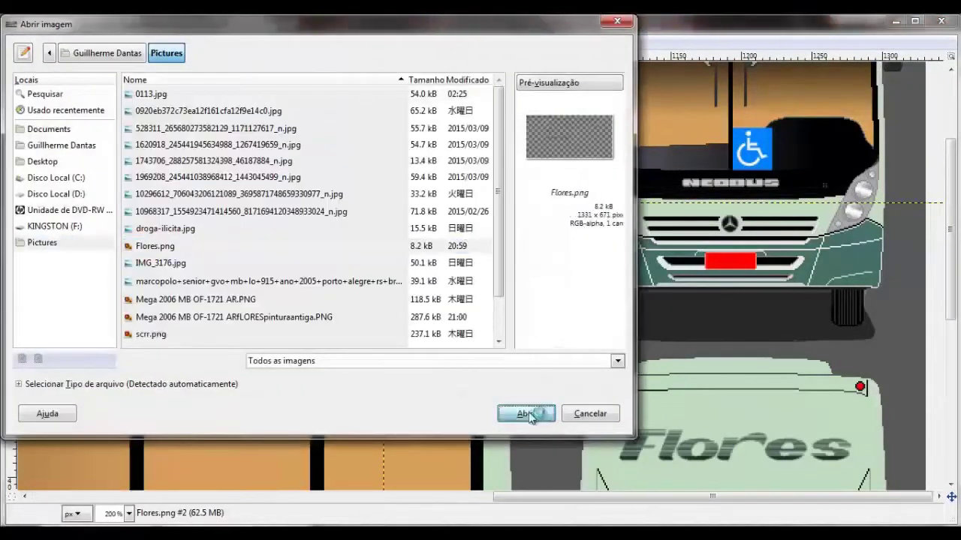
pyautogui.click(528, 413)
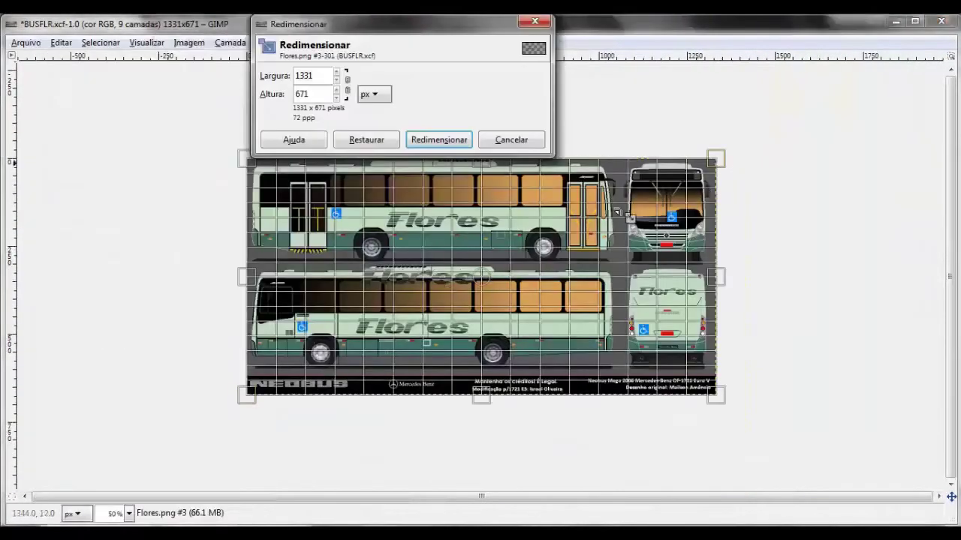
pyautogui.scroll(1, 674, 241)
pyautogui.scroll(1, 674, 242)
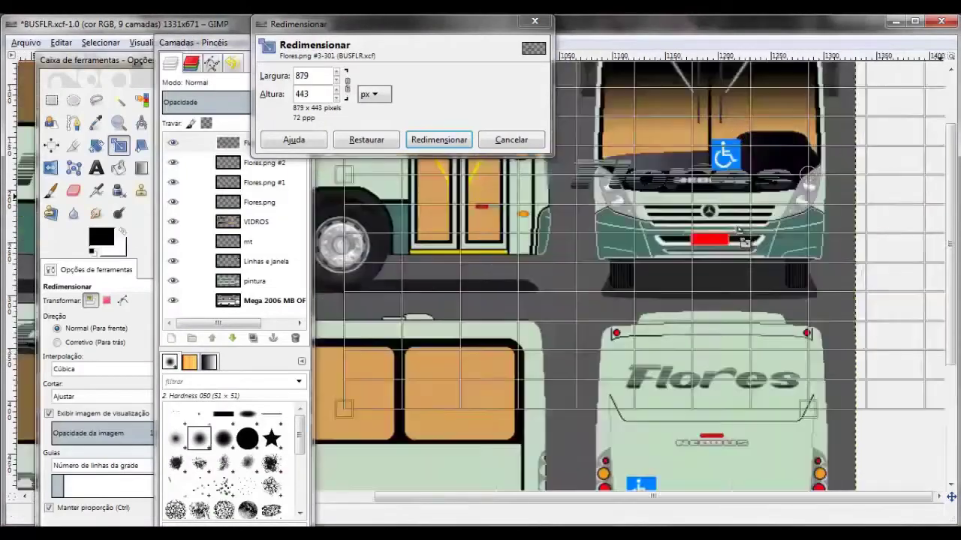
pyautogui.scroll(1, 674, 241)
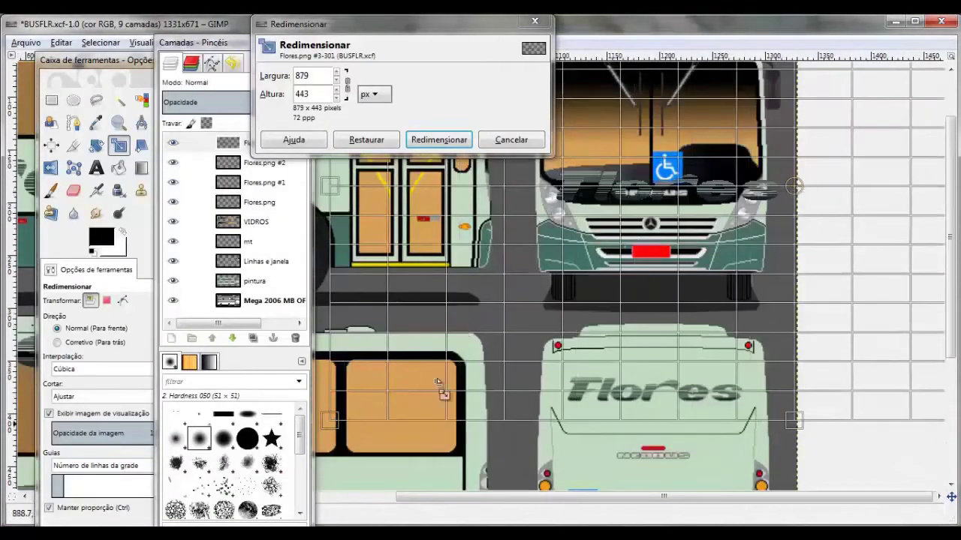
pyautogui.moveTo(719, 196); pyautogui.dragTo(762, 218)
pyautogui.scroll(-3, 747, 208)
pyautogui.scroll(3, 760, 220)
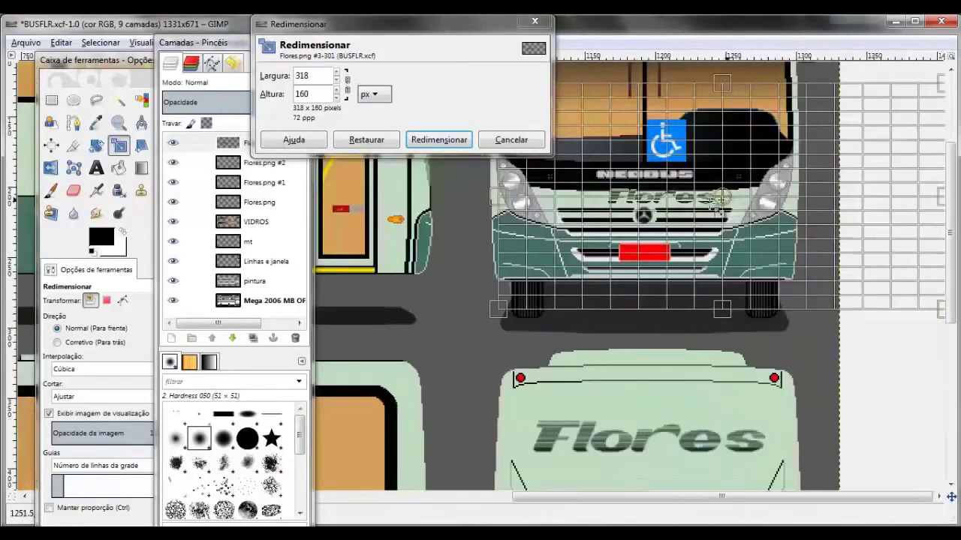
pyautogui.moveTo(863, 87)
pyautogui.mouseDown()
pyautogui.moveTo(873, 101)
pyautogui.moveTo(860, 105)
pyautogui.mouseUp()
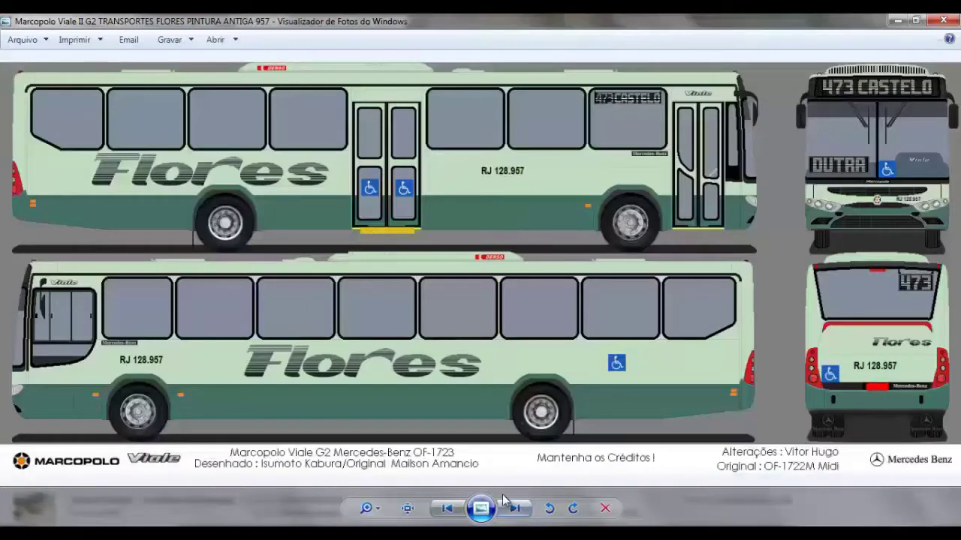
# Step through the reference bus photos and open the pictures library
pyautogui.click(505, 508)
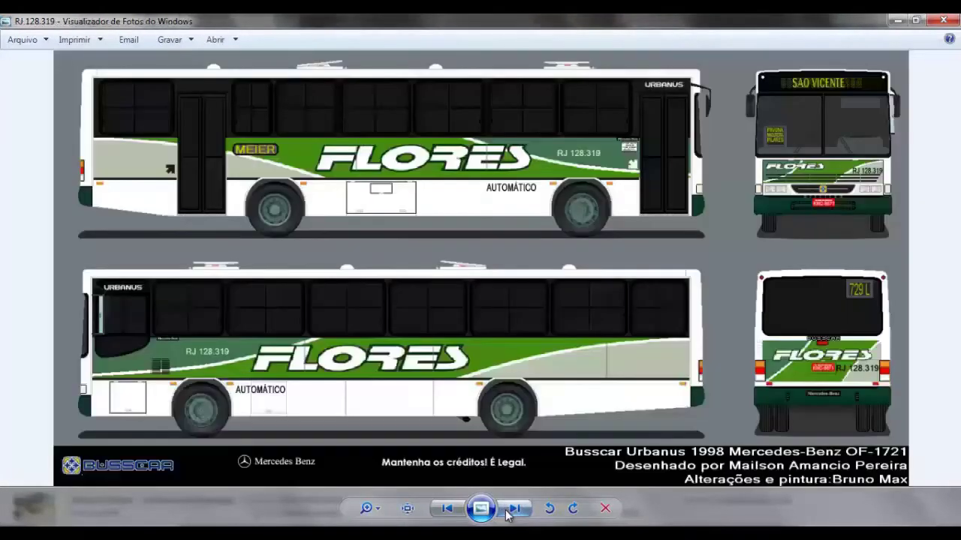
pyautogui.click(507, 513)
pyautogui.scroll(5, 46, 225)
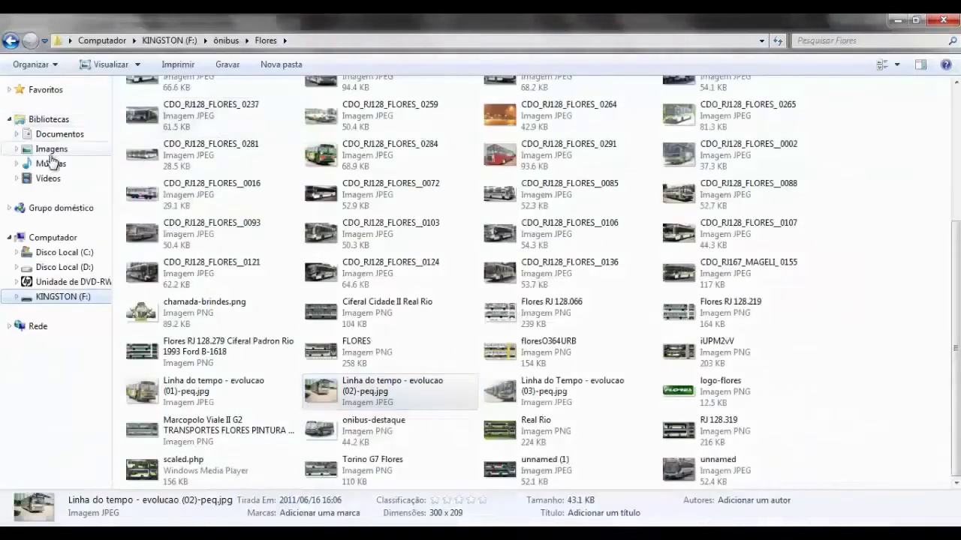
pyautogui.click(51, 149)
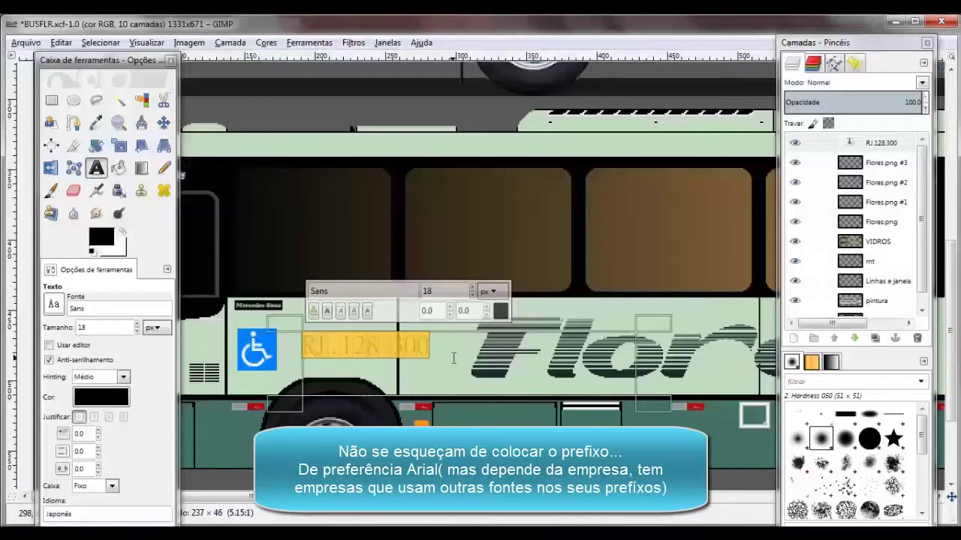
# Set the RJ.128.300 prefix font to Arial
pyautogui.click(53, 304)
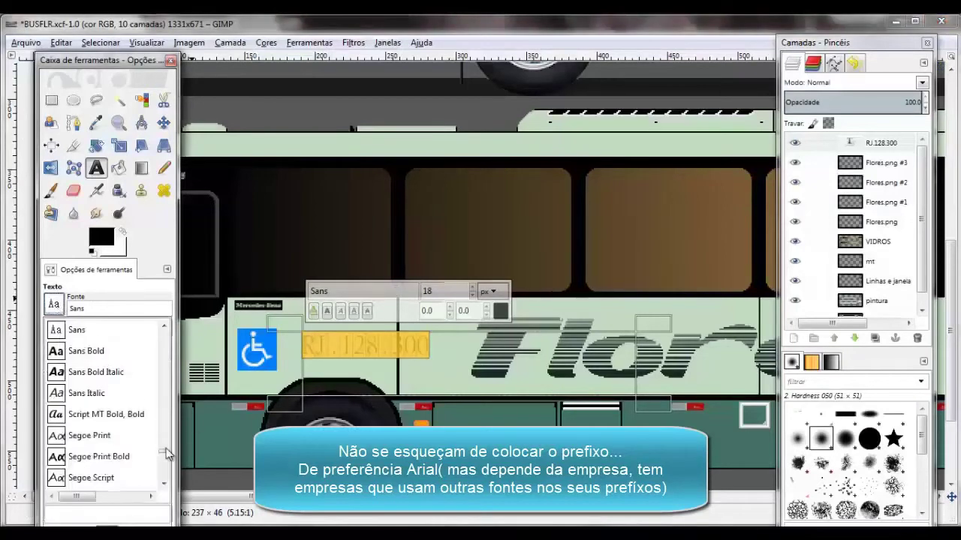
pyautogui.moveTo(164, 455); pyautogui.dragTo(163, 334)
pyautogui.scroll(-3, 112, 403)
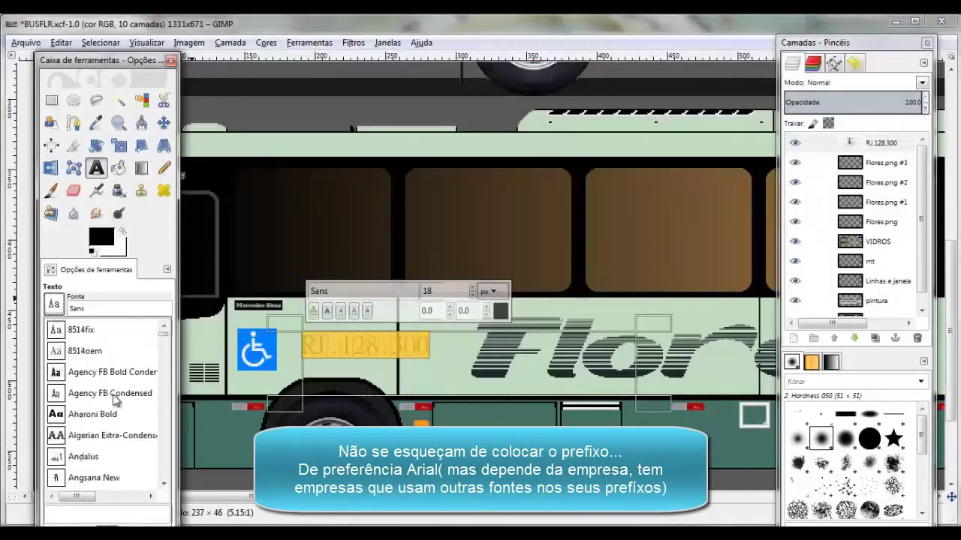
pyautogui.click(78, 342)
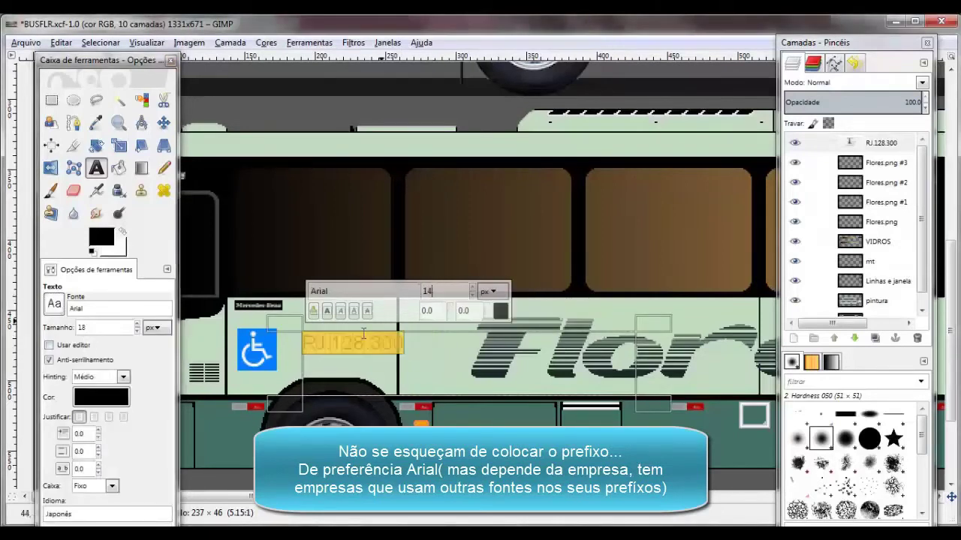
pyautogui.moveTo(85, 60)
pyautogui.mouseDown()
pyautogui.moveTo(77, 34)
pyautogui.moveTo(71, 60)
pyautogui.mouseUp()
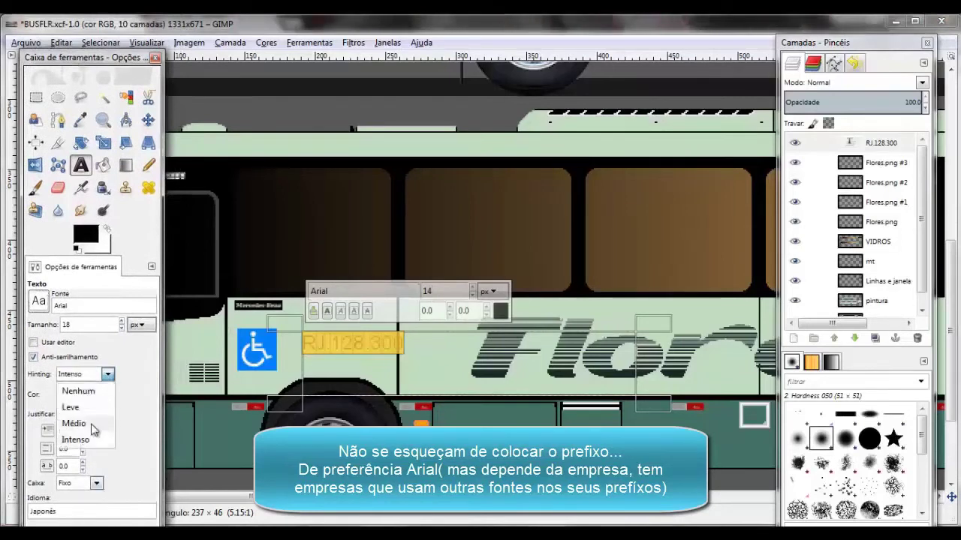
# Set the prefix text hinting to Médio
pyautogui.click(58, 342)
pyautogui.click(213, 422)
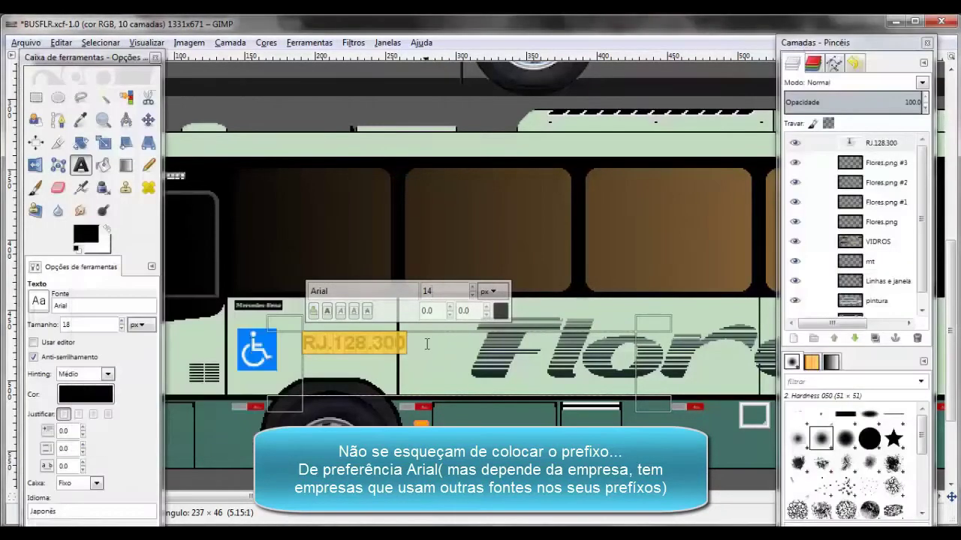
pyautogui.scroll(-1, 459, 191)
pyautogui.scroll(3, 405, 285)
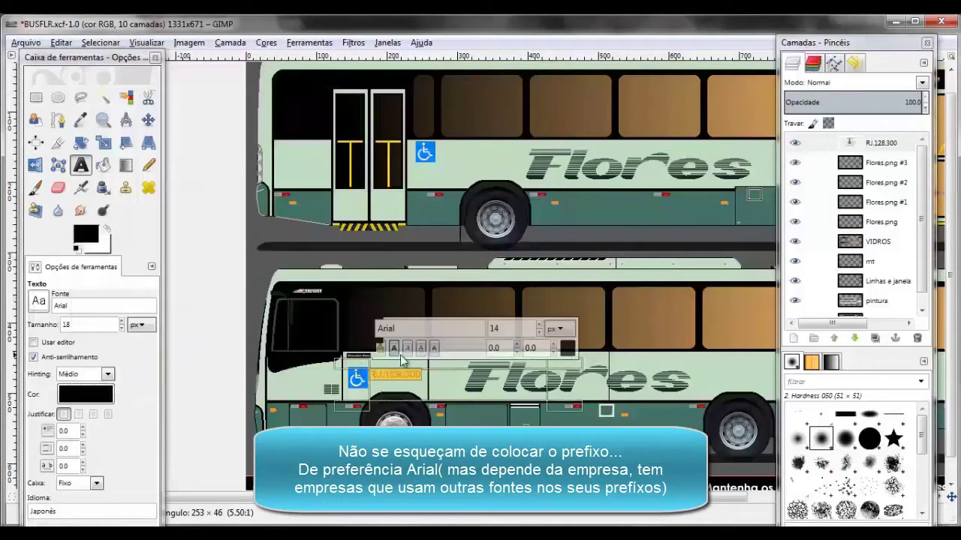
pyautogui.scroll(-2, 260, 321)
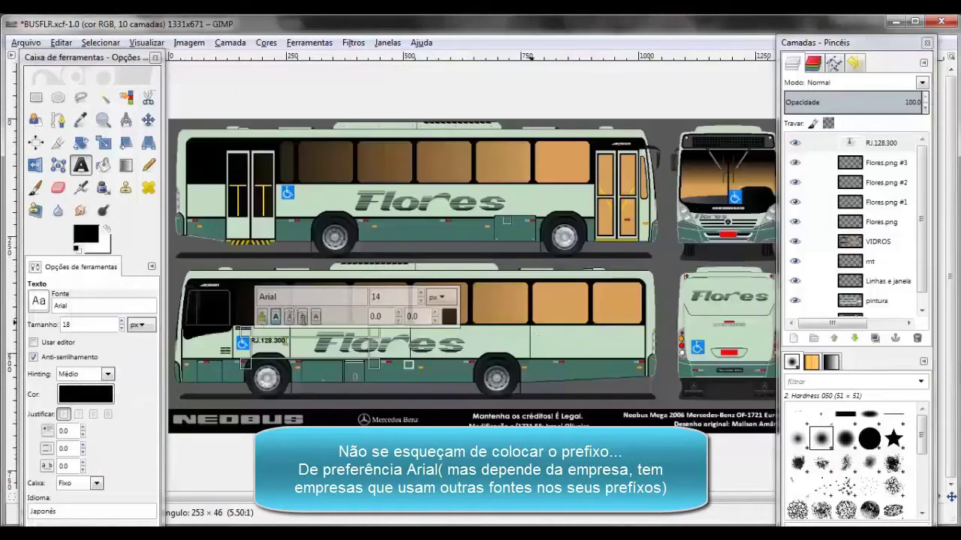
pyautogui.scroll(3, 235, 350)
pyautogui.scroll(1, 234, 350)
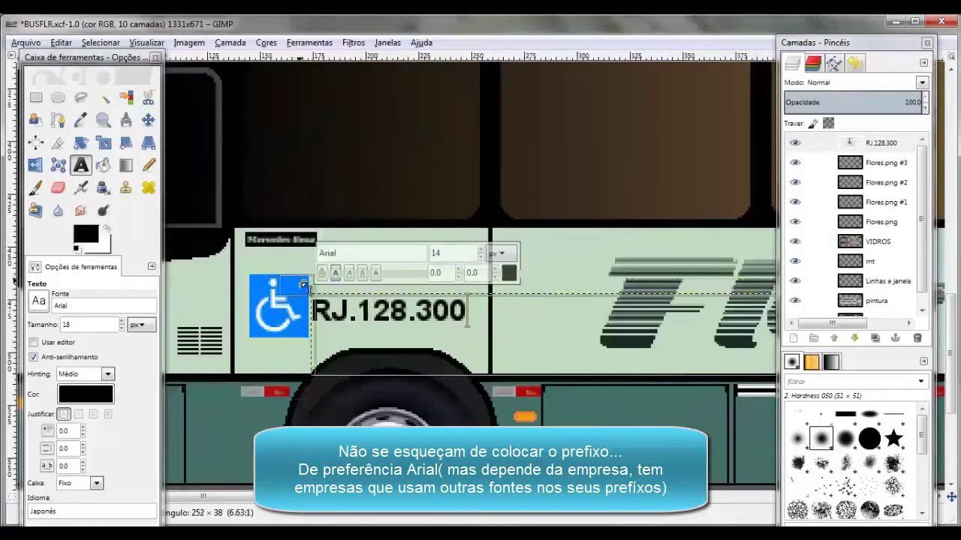
pyautogui.scroll(-4, 566, 182)
pyautogui.scroll(-5, 524, 256)
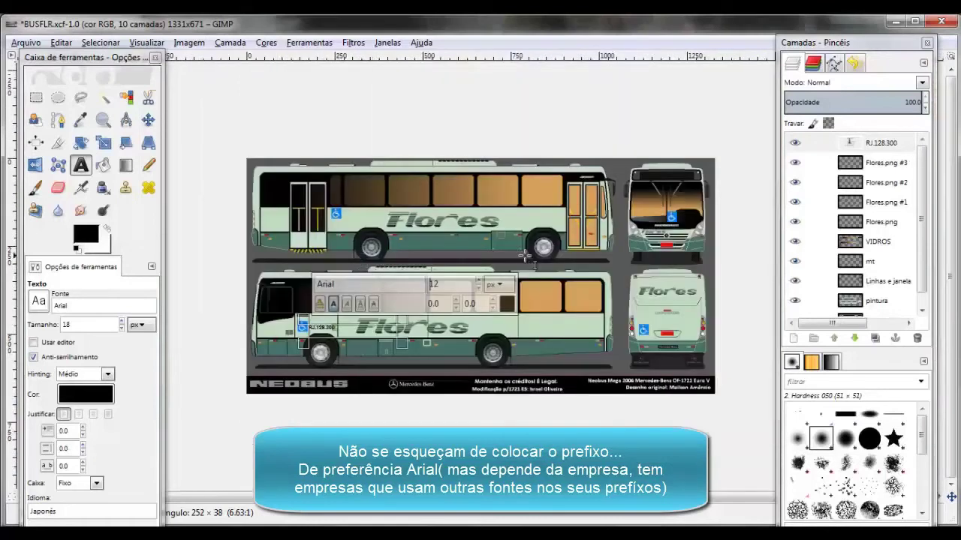
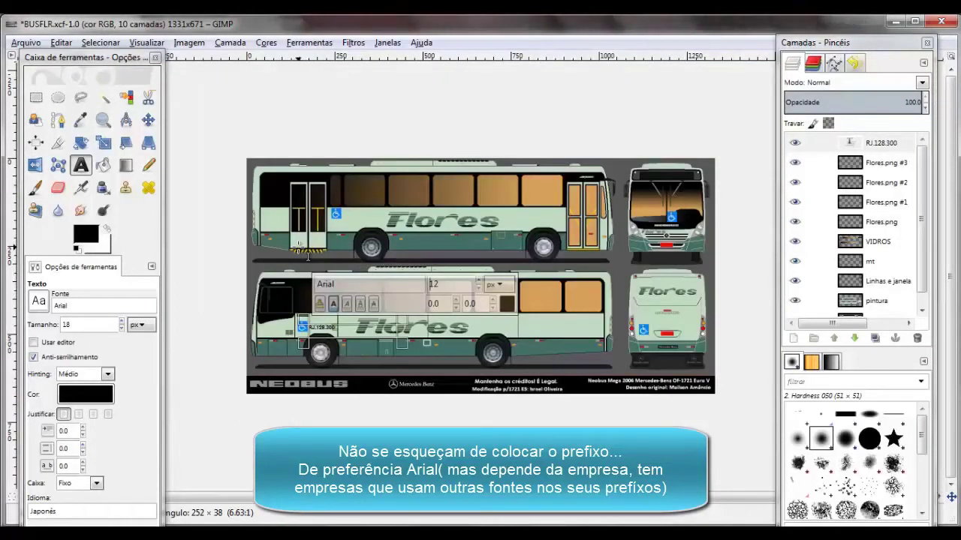
# Copy the RJ.128.300 text and paste it into a new text box on the rear view
pyautogui.keyDown('ctrl'); pyautogui.scroll(2, 343, 319); pyautogui.keyUp('ctrl')
pyautogui.keyDown('ctrl'); pyautogui.scroll(2, 341, 320); pyautogui.keyUp('ctrl')
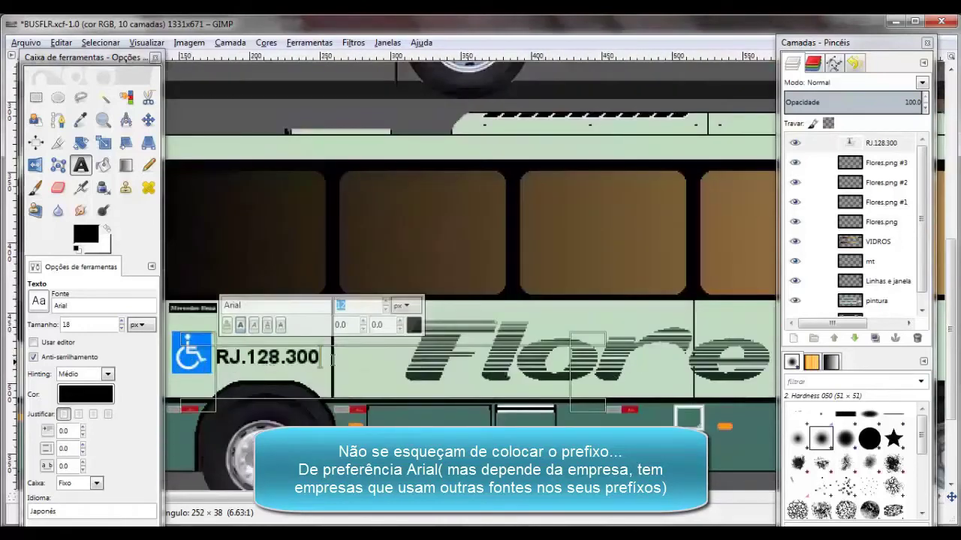
pyautogui.moveTo(323, 358); pyautogui.dragTo(220, 359)
pyautogui.rightClick(228, 362)
pyautogui.keyDown('ctrl'); pyautogui.scroll(-2, 675, 319); pyautogui.keyUp('ctrl')
pyautogui.keyDown('ctrl'); pyautogui.scroll(-2, 675, 319); pyautogui.keyUp('ctrl')
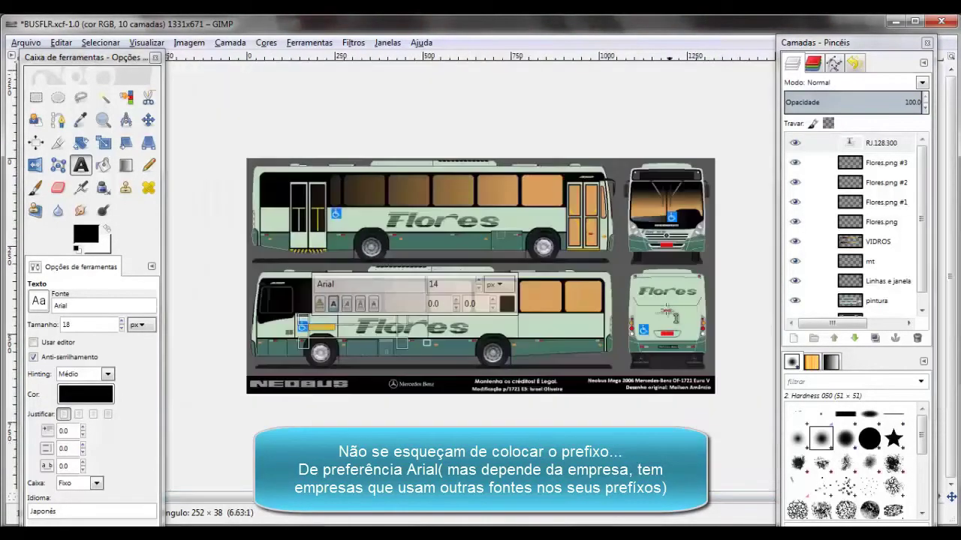
pyautogui.keyDown('ctrl'); pyautogui.scroll(2, 676, 319); pyautogui.keyUp('ctrl')
pyautogui.keyDown('ctrl'); pyautogui.scroll(2, 675, 319); pyautogui.keyUp('ctrl')
pyautogui.moveTo(796, 43); pyautogui.dragTo(238, 44)
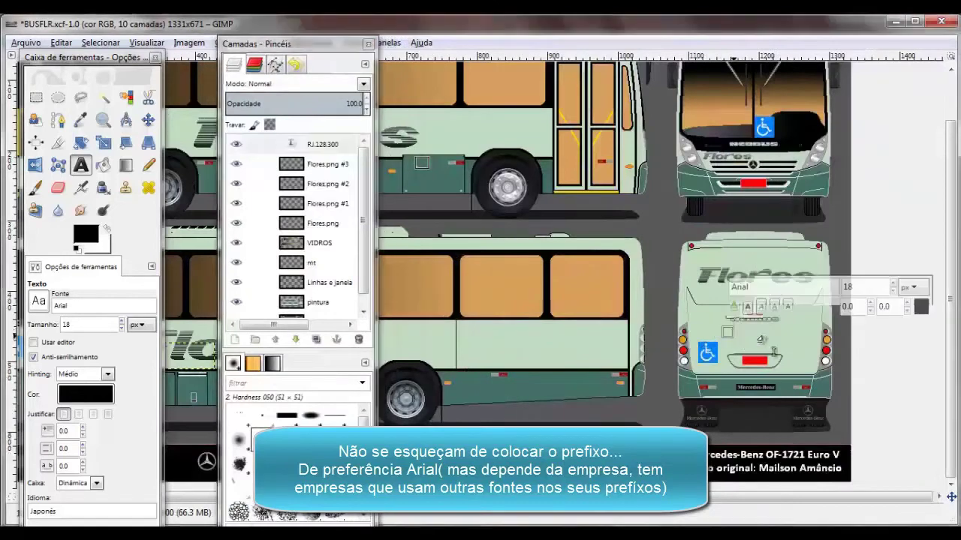
pyautogui.write('RJ.128.300')
# Move the rear prefix beside the wheelchair symbol and fit the whole bus image in view
pyautogui.keyDown('ctrl'); pyautogui.scroll(2, 739, 339); pyautogui.keyUp('ctrl')
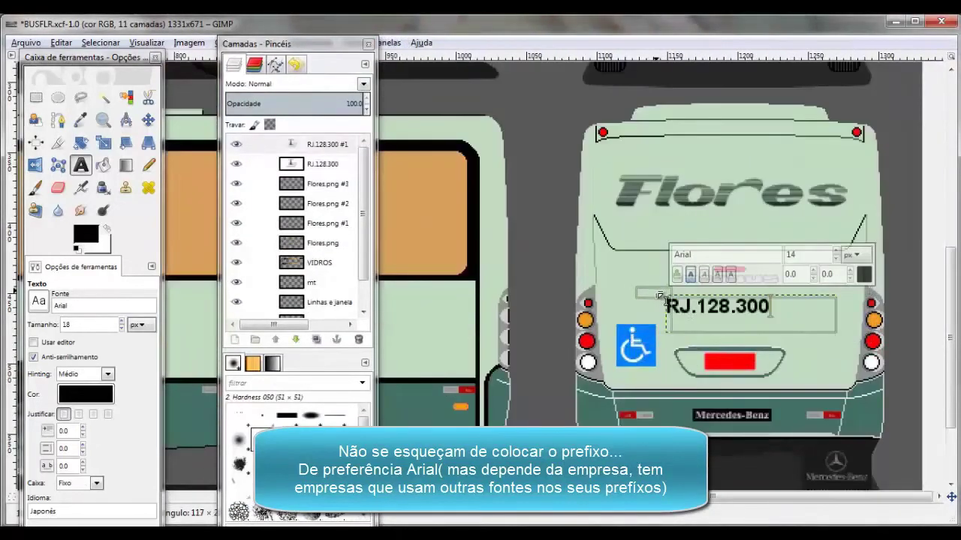
pyautogui.press('m')
pyautogui.moveTo(723, 308); pyautogui.dragTo(734, 330)
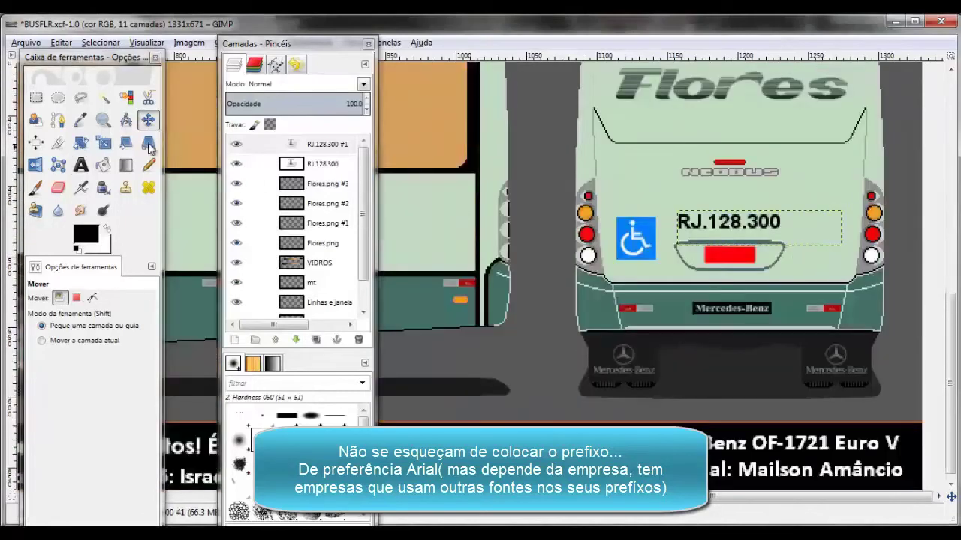
pyautogui.click(78, 167)
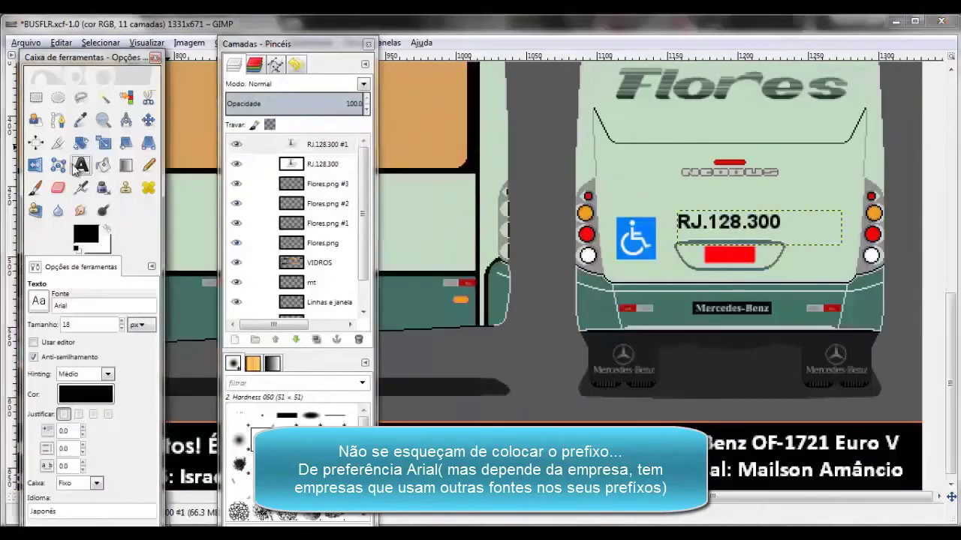
pyautogui.hotkey('shift', 'ctrl', 'j')
pyautogui.moveTo(255, 43); pyautogui.dragTo(762, 44)
# Paste RJ.128.300 onto the upper side view and nudge it above the right-hand wheel
pyautogui.keyDown('ctrl'); pyautogui.scroll(2, 570, 202); pyautogui.keyUp('ctrl')
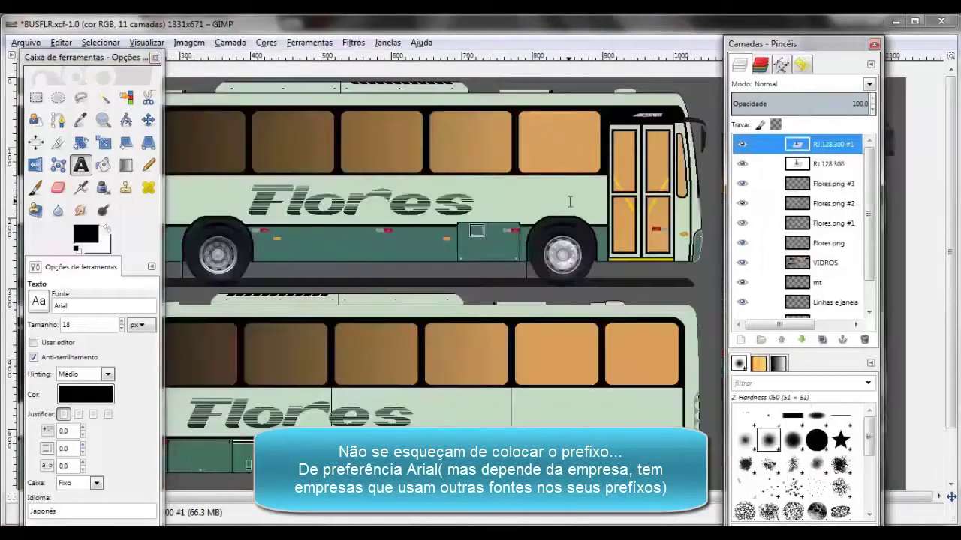
pyautogui.keyDown('ctrl'); pyautogui.scroll(2, 569, 202); pyautogui.keyUp('ctrl')
pyautogui.click(484, 197)
pyautogui.write('RJ.128.300')
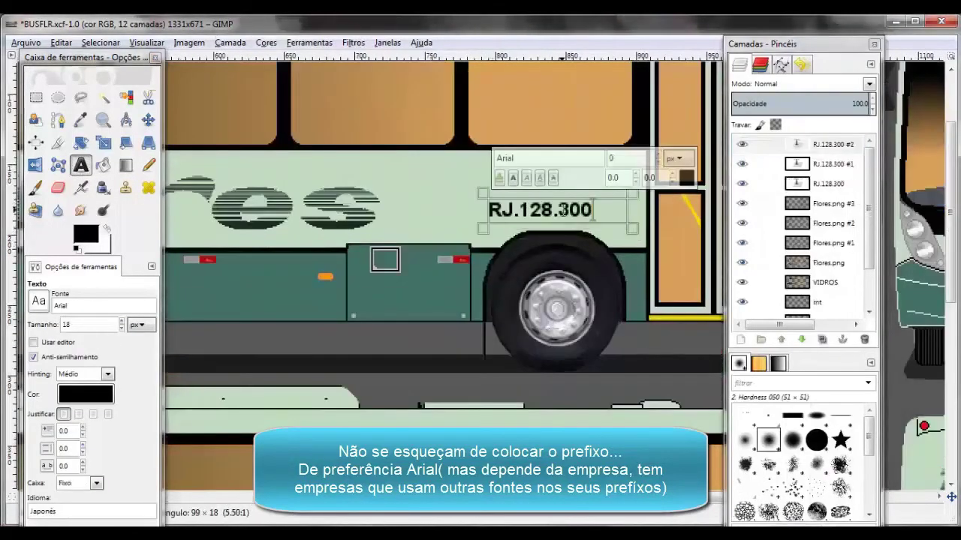
pyautogui.press('m')
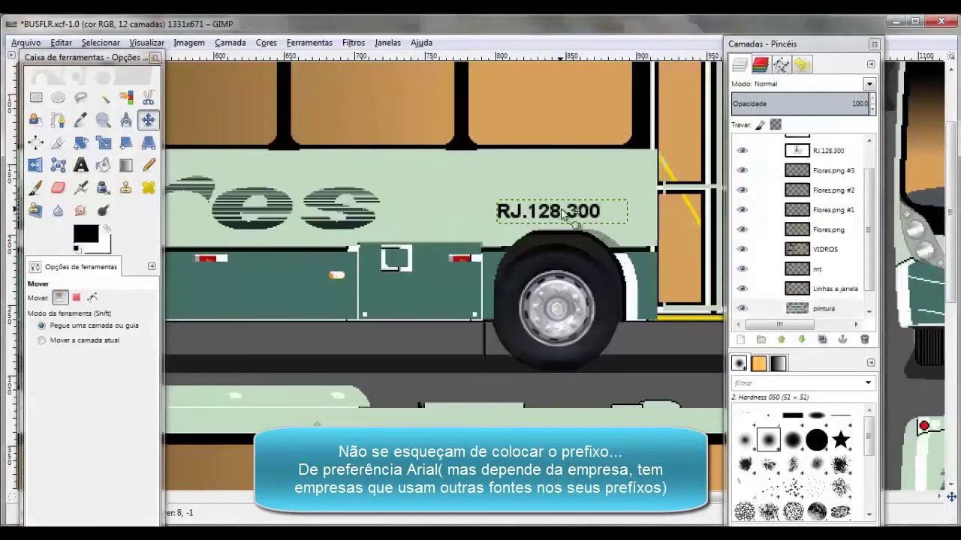
pyautogui.moveTo(556, 213); pyautogui.dragTo(564, 213)
# Narrow the side prefix's text box from the left edge, then zoom out
pyautogui.press('t')
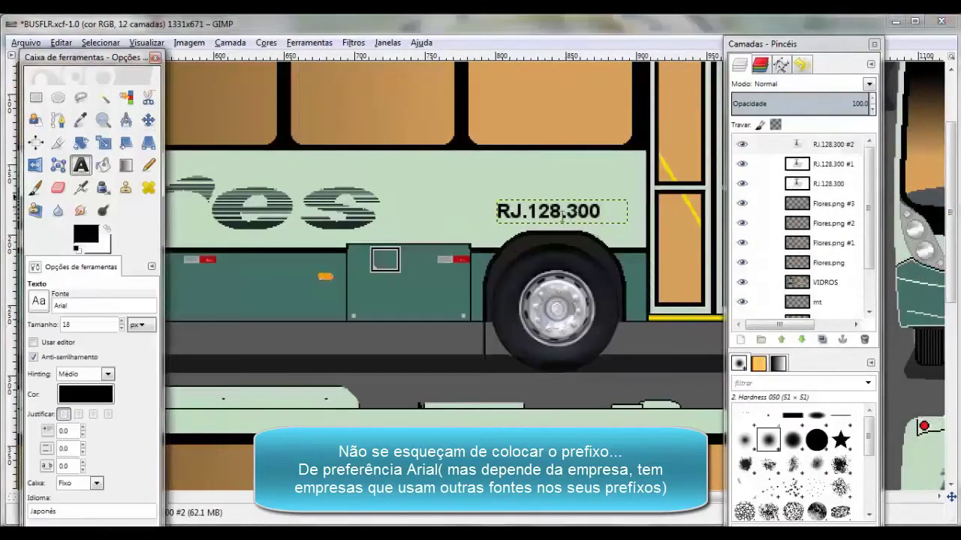
pyautogui.click(499, 203)
pyautogui.moveTo(498, 201); pyautogui.dragTo(498, 197)
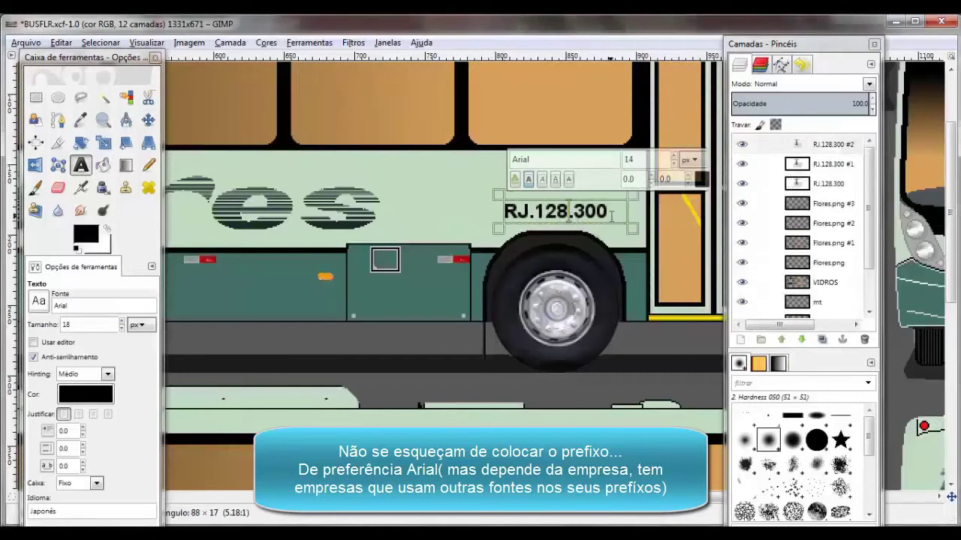
pyautogui.press('m')
pyautogui.press('-')
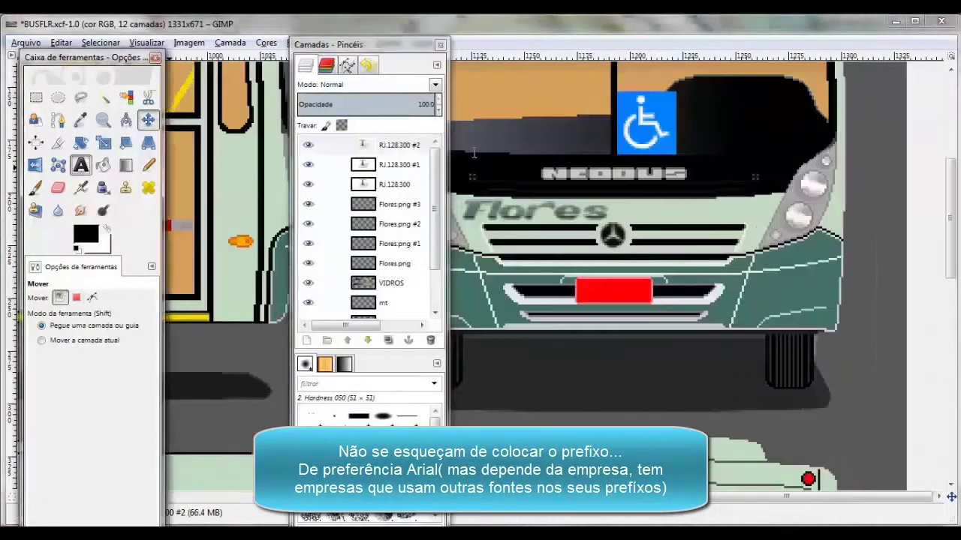
# Paste RJ.128.300 on the front view beside the Flores logo at font size 10
pyautogui.click(644, 211)
pyautogui.moveTo(628, 194); pyautogui.dragTo(627, 195)
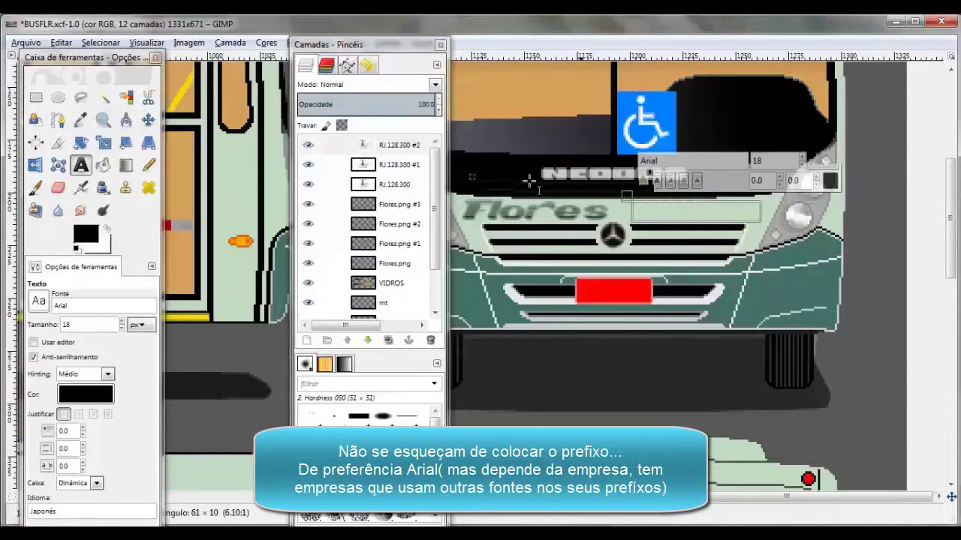
pyautogui.write('RJ.128.300')
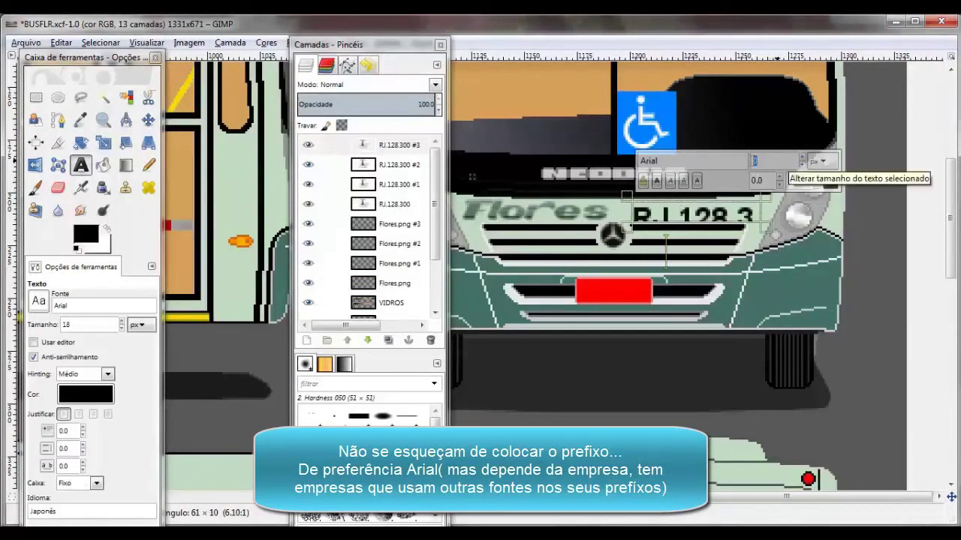
pyautogui.hotkey('ctrl', 'a')
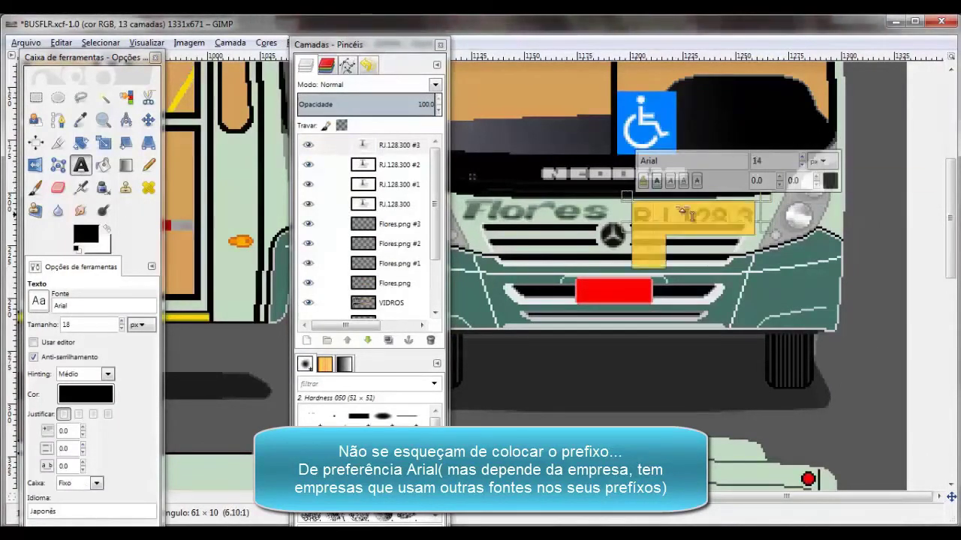
pyautogui.write('10')
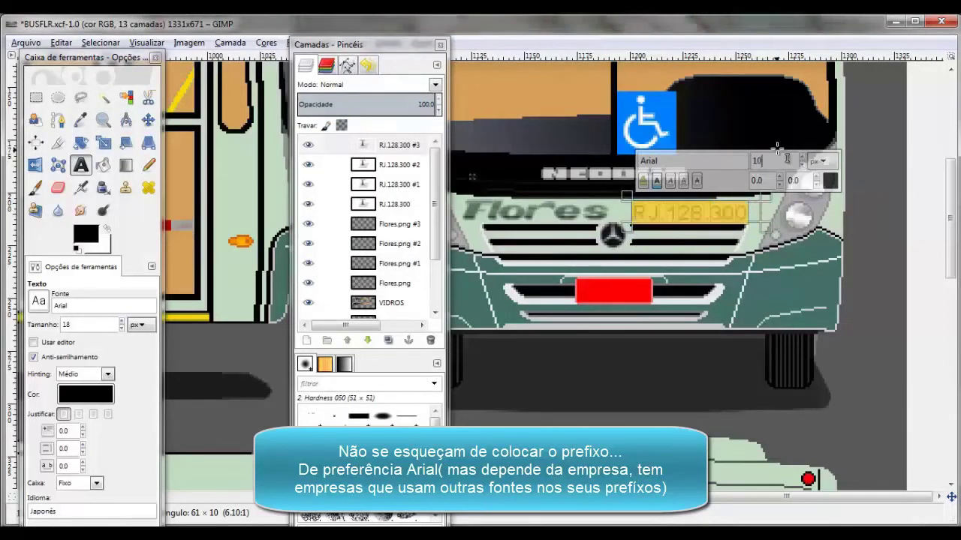
pyautogui.click(755, 214)
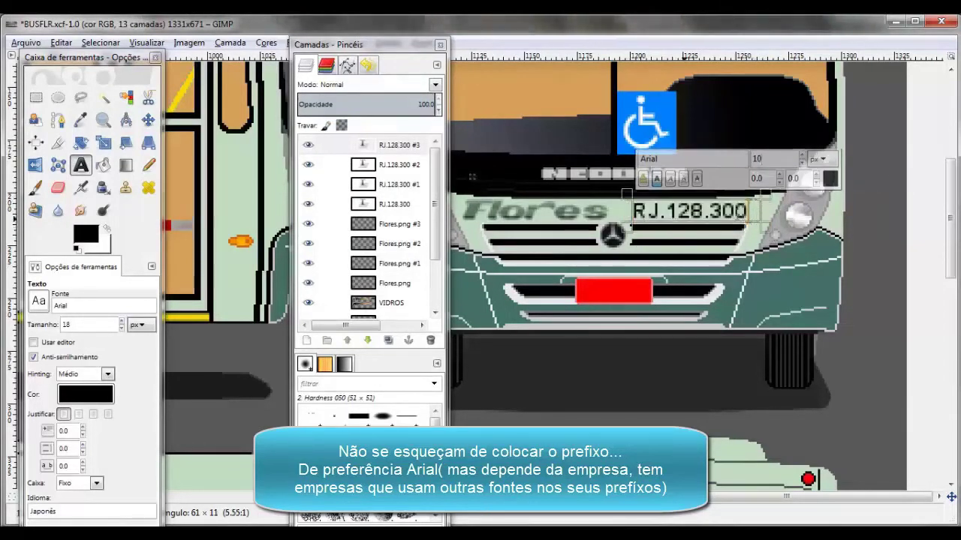
pyautogui.tripleClick(637, 211)
pyautogui.scroll(-2, 739, 212)
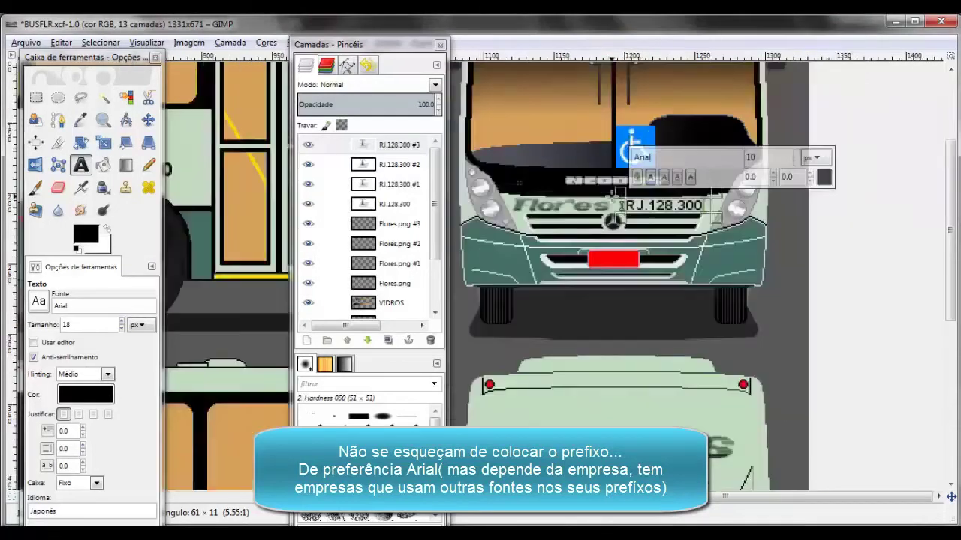
pyautogui.scroll(-2, 740, 212)
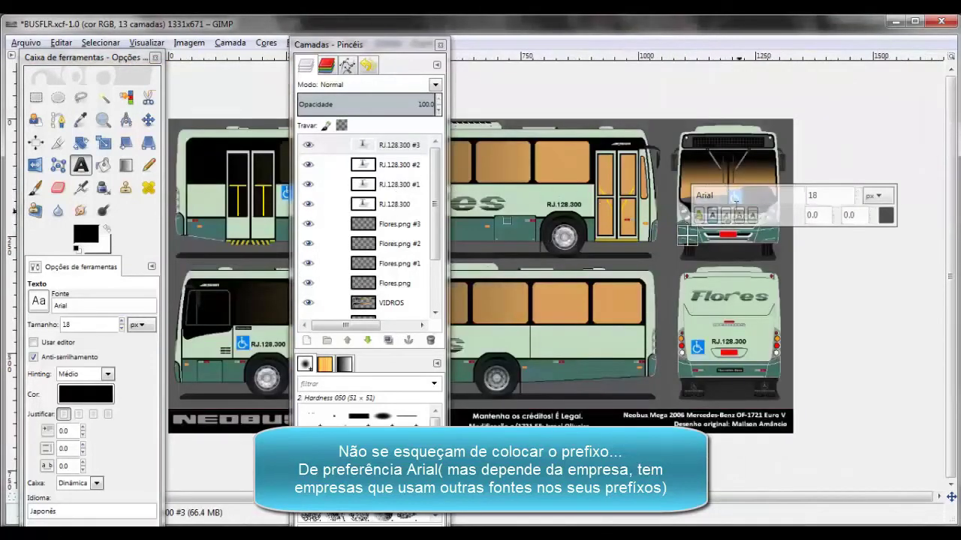
pyautogui.click(148, 120)
# Overwrite the bus PNG via Arquivo > Exportar para, then zoom back in
pyautogui.moveTo(391, 45); pyautogui.dragTo(937, 57)
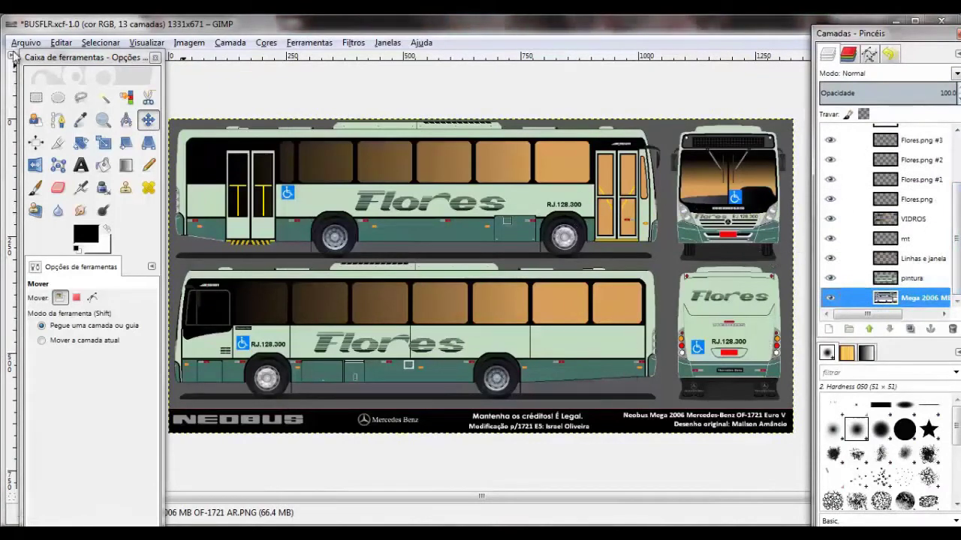
pyautogui.click(26, 42)
pyautogui.click(81, 216)
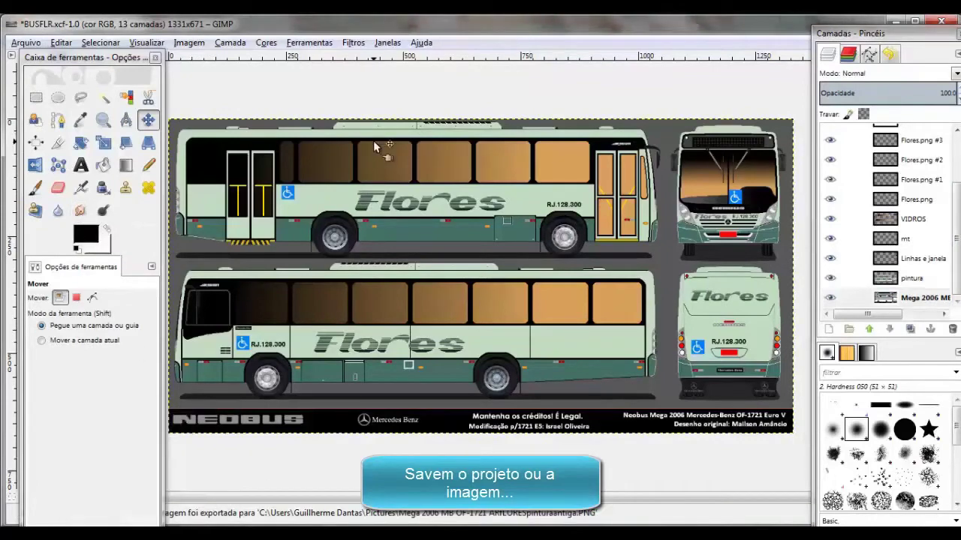
pyautogui.scroll(2, 465, 153)
pyautogui.scroll(-2, 440, 97)
pyautogui.scroll(-2, 431, 244)
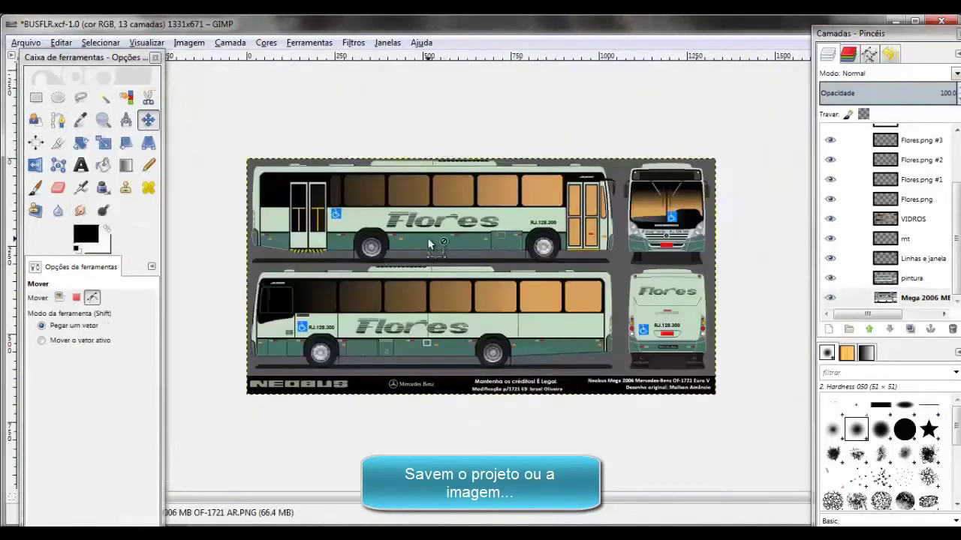
pyautogui.press('+')
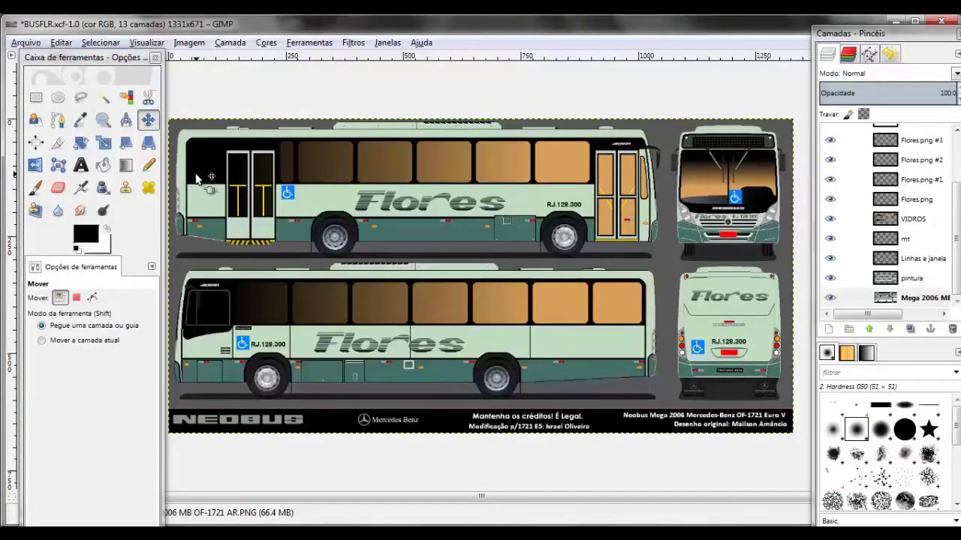
pyautogui.click(80, 165)
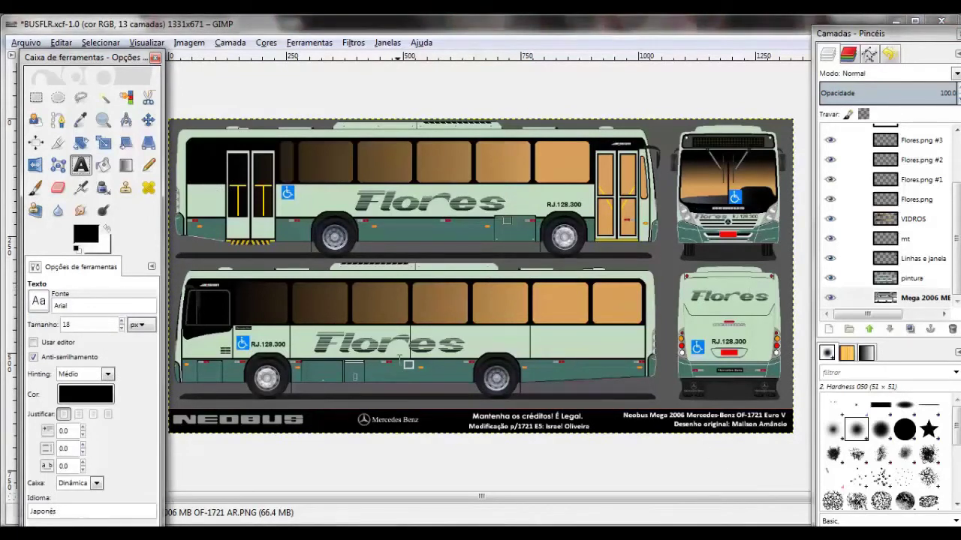
pyautogui.scroll(1, 704, 295)
pyautogui.scroll(2, 704, 295)
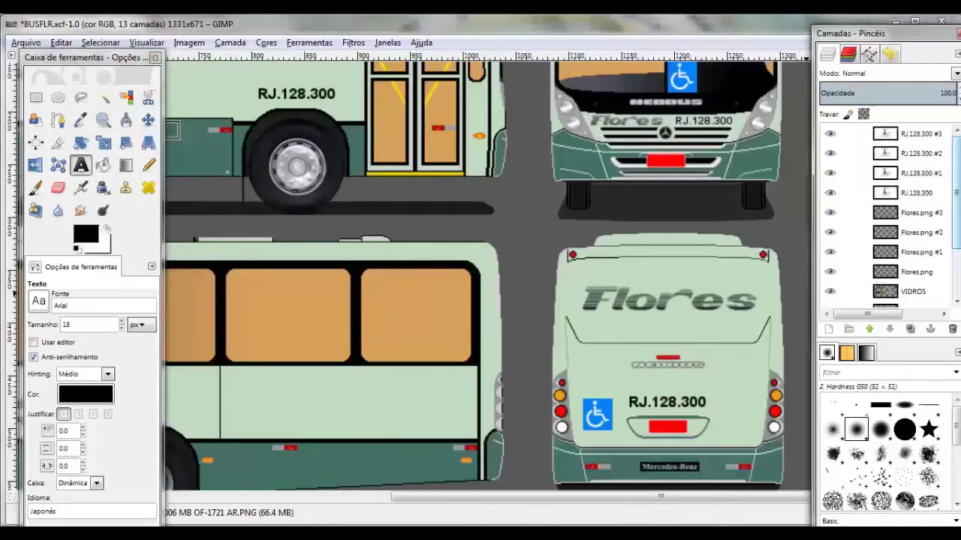
# With Flores.png active, rectangle-select the area over the rear Flores lettering
pyautogui.click(917, 198)
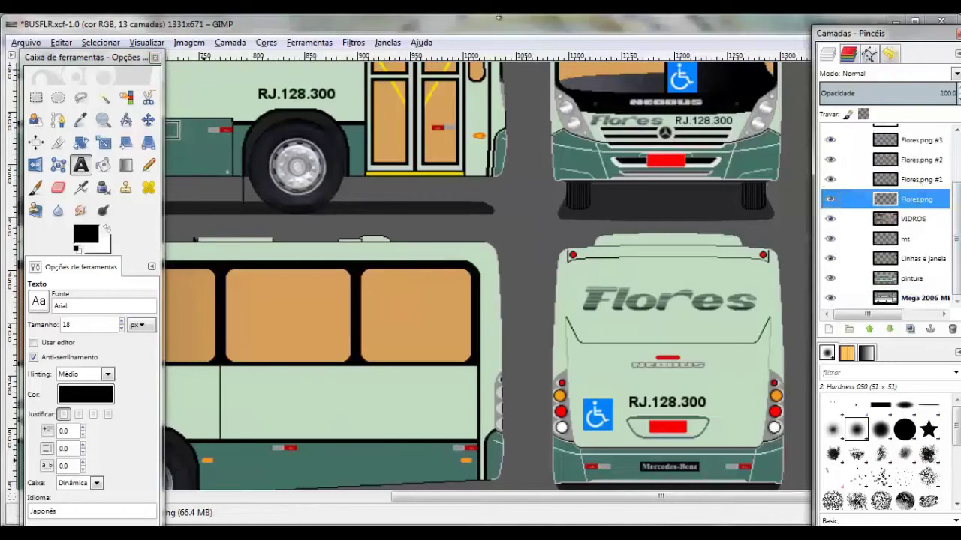
pyautogui.click(26, 43)
pyautogui.press('Escape')
pyautogui.press('r')
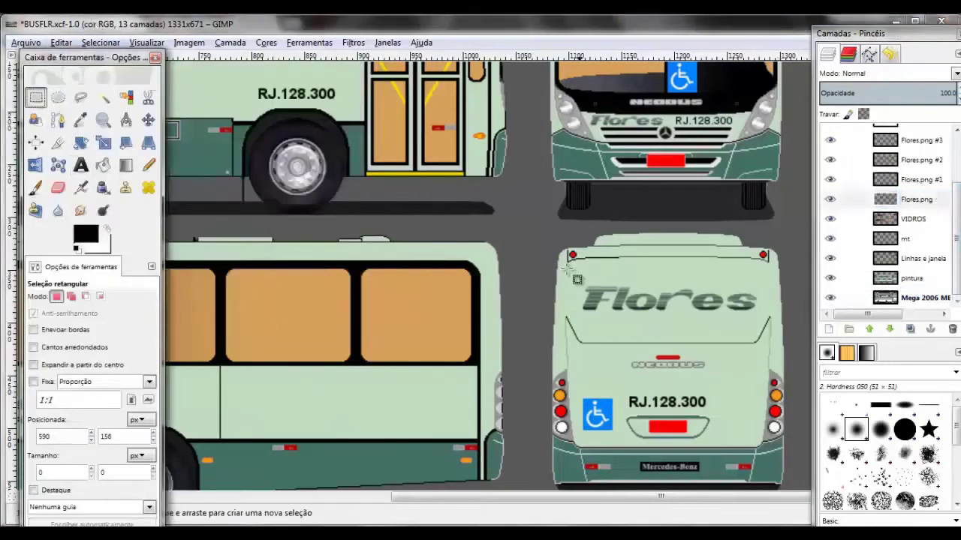
pyautogui.moveTo(566, 269); pyautogui.dragTo(766, 318)
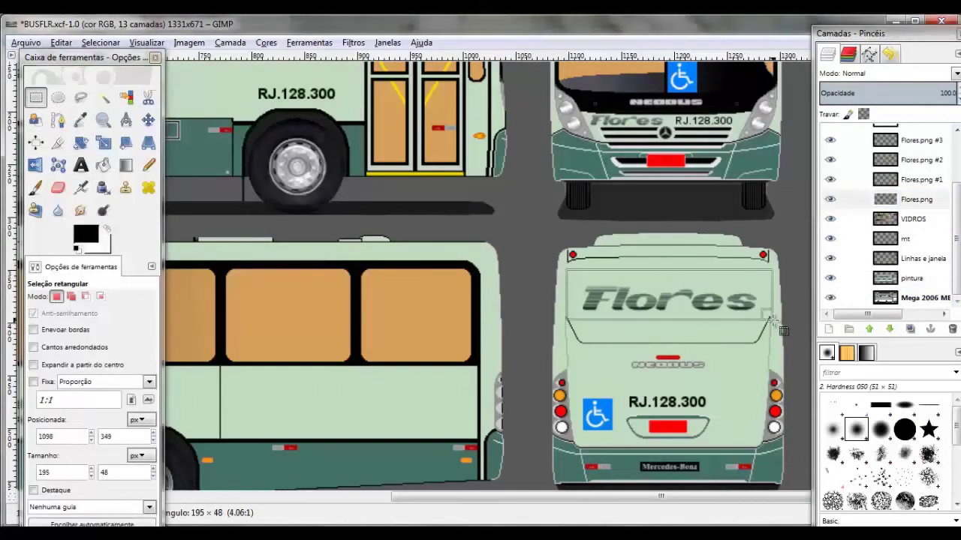
pyautogui.moveTo(571, 296); pyautogui.dragTo(580, 296)
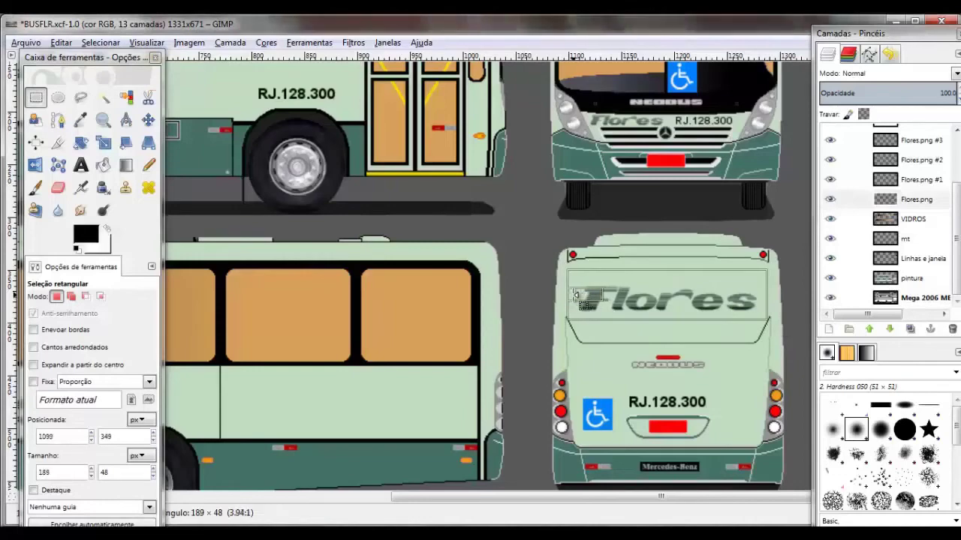
# Load Flores.png from the Pictures folder as a new layer
pyautogui.click(25, 43)
pyautogui.click(38, 88)
pyautogui.click(42, 242)
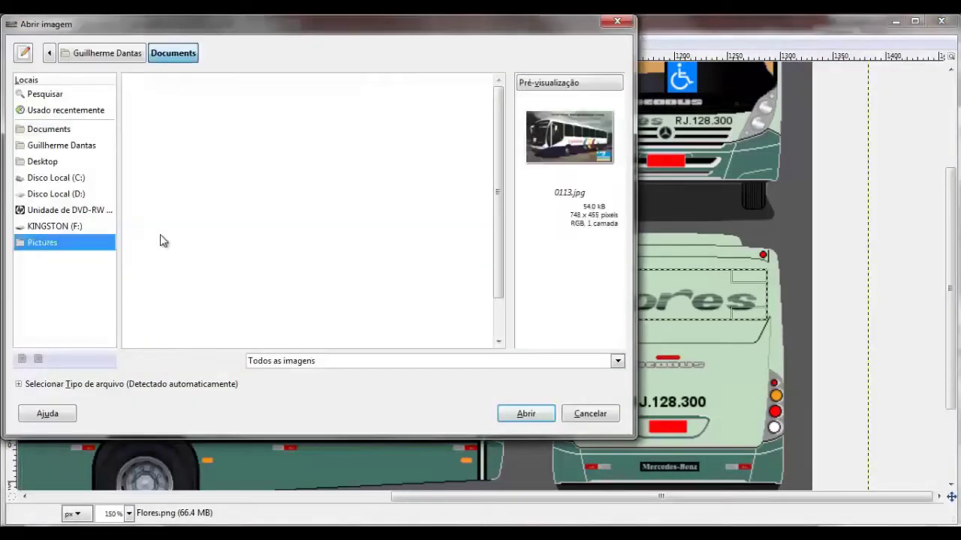
pyautogui.click(161, 247)
pyautogui.click(525, 414)
# Move the new Flores.png #4 logo layer onto the rear panel
pyautogui.press('m')
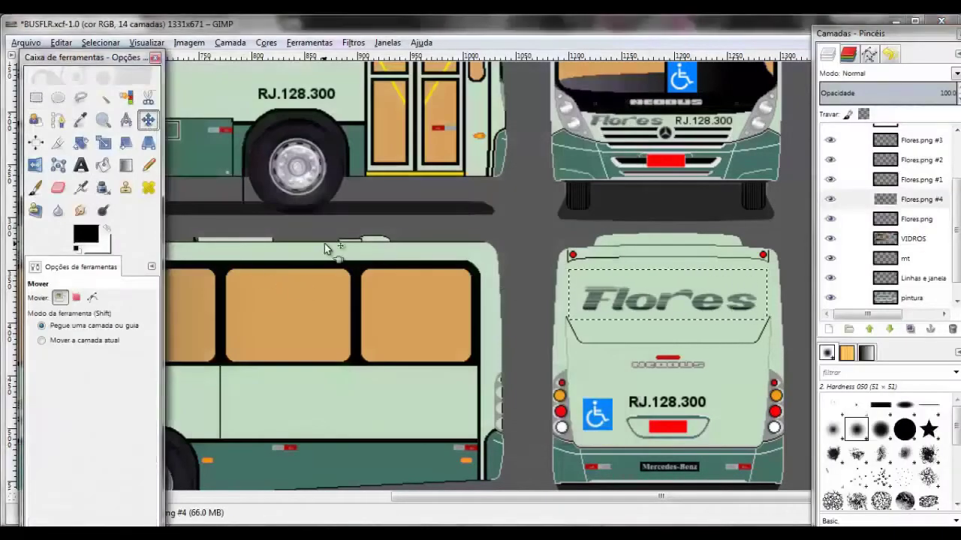
pyautogui.hotkey('shift', 'ctrl', 'j')
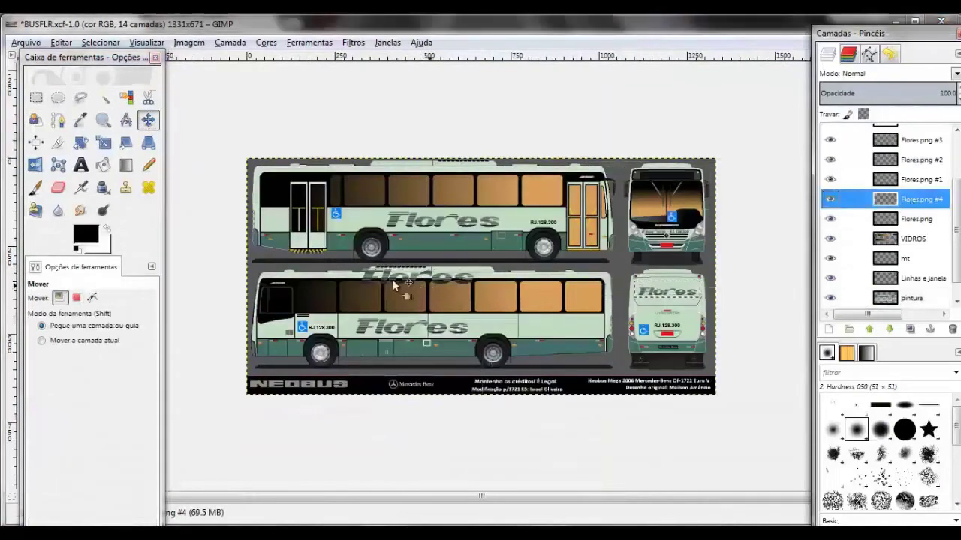
pyautogui.moveTo(655, 286); pyautogui.dragTo(661, 297)
pyautogui.scroll(3, 661, 297)
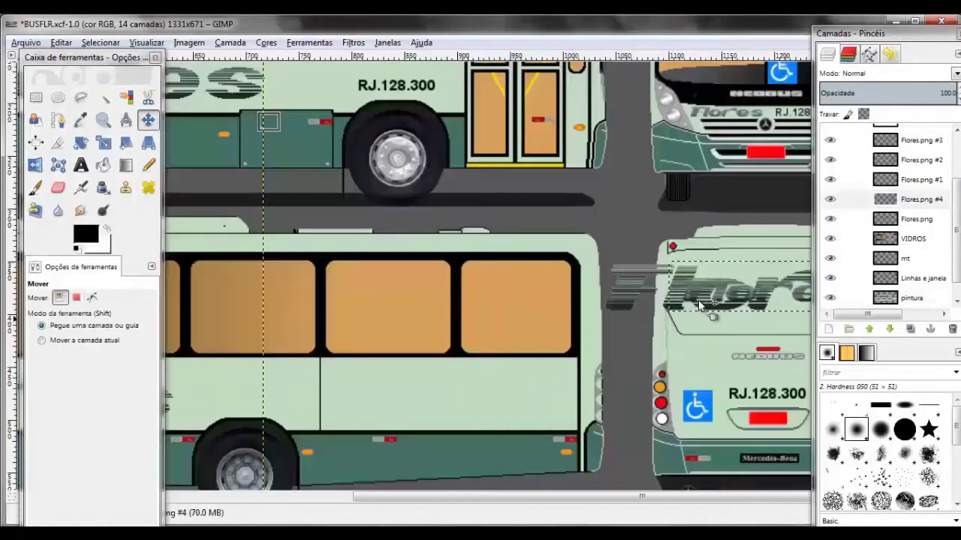
pyautogui.scroll(2, 487, 377)
pyautogui.moveTo(904, 33); pyautogui.dragTo(178, 34)
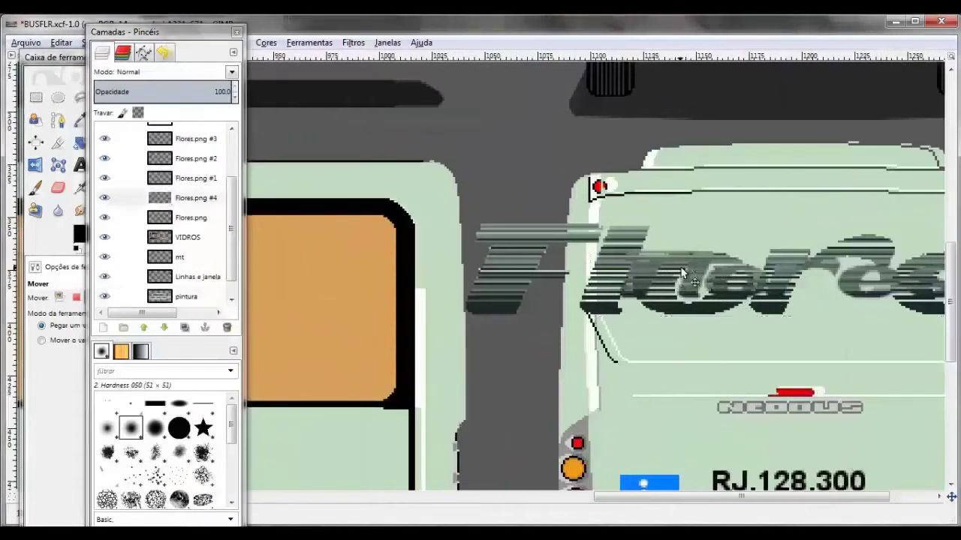
pyautogui.moveTo(787, 286); pyautogui.dragTo(794, 279)
pyautogui.click(790, 238)
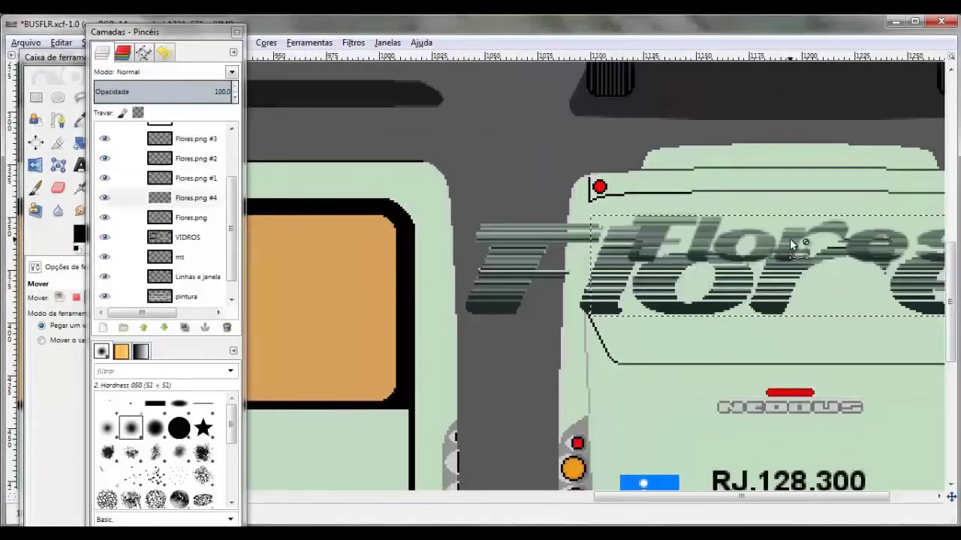
pyautogui.moveTo(523, 267); pyautogui.dragTo(544, 265)
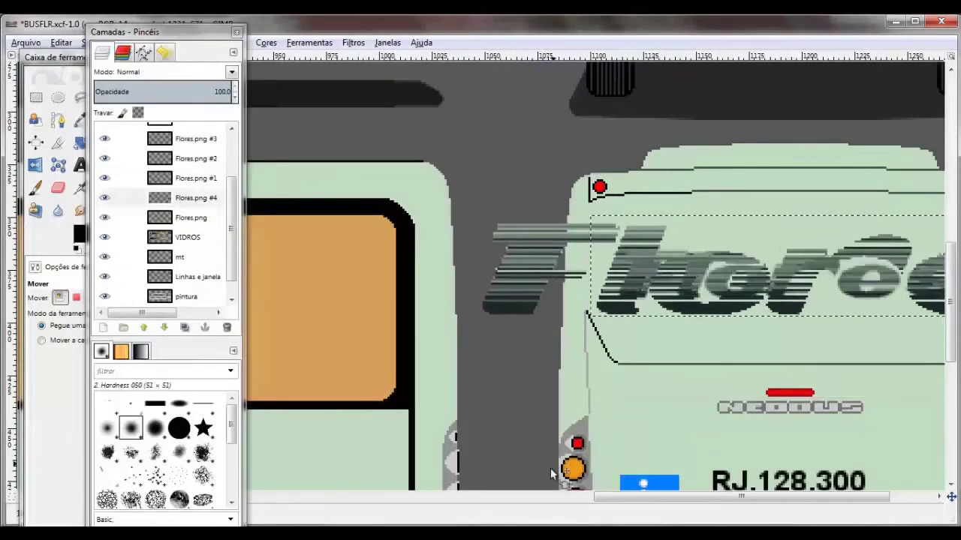
pyautogui.hscroll(3, 550, 467)
# Scale the rear logo down to about 161×41 px and reposition it in the layer stack
pyautogui.hotkey('shift', 't')
pyautogui.click(403, 271)
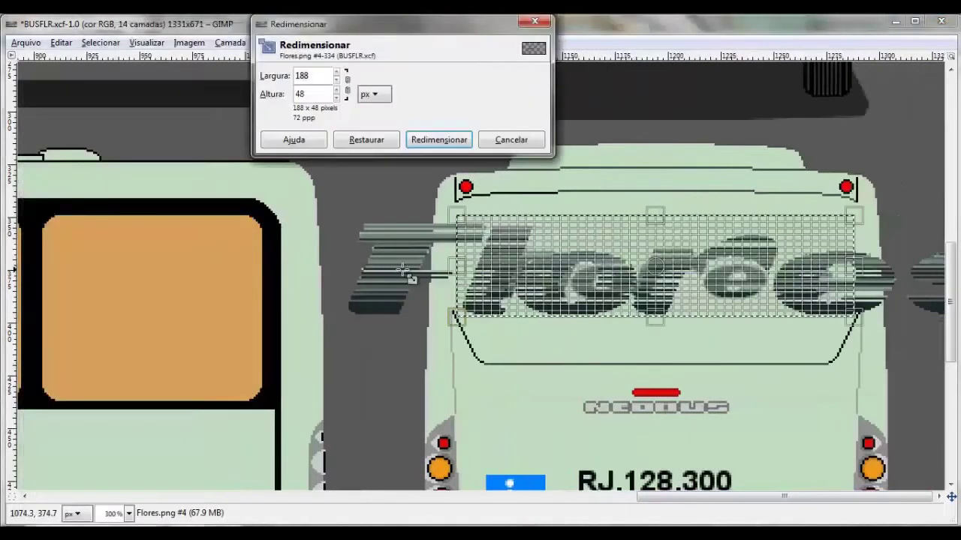
pyautogui.moveTo(418, 266); pyautogui.dragTo(371, 280)
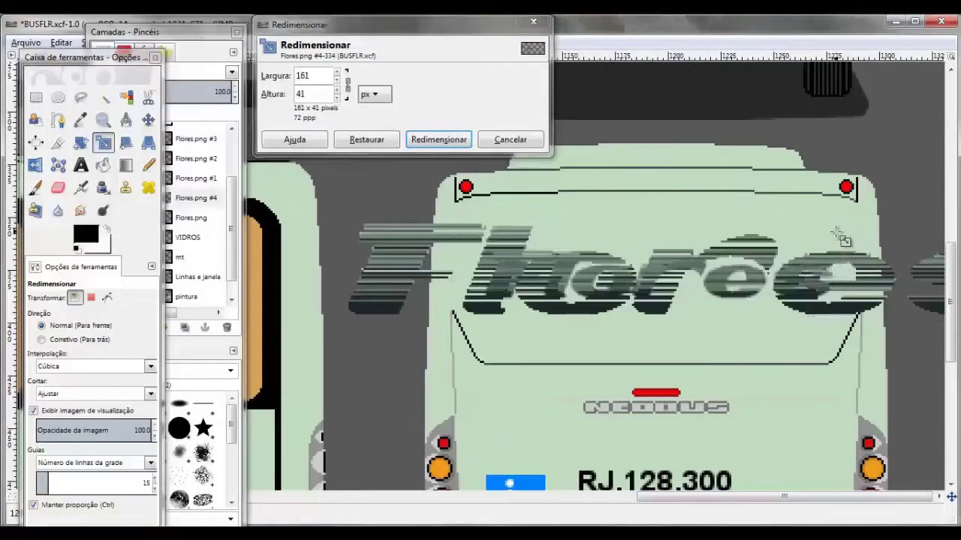
pyautogui.press('Return')
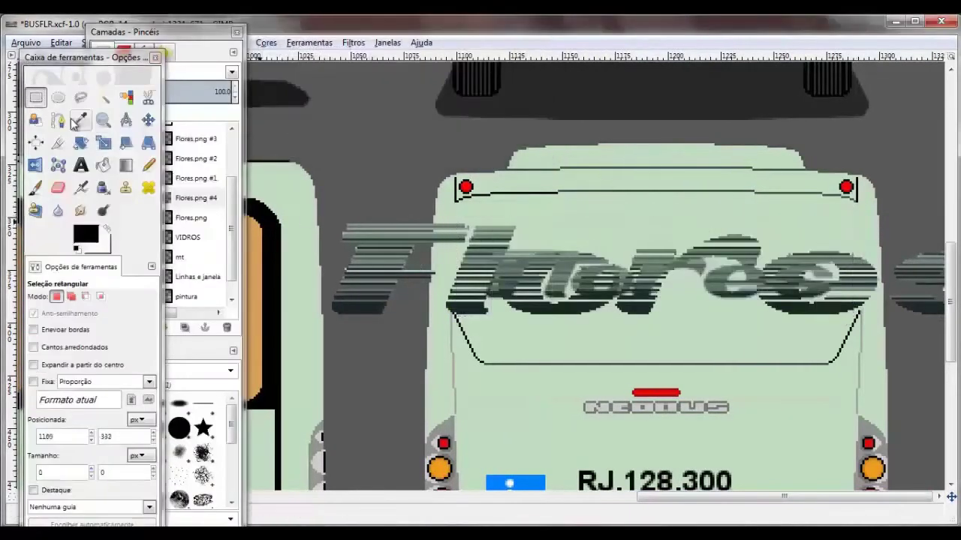
pyautogui.click(403, 273)
pyautogui.scroll(-5, 403, 274)
pyautogui.moveTo(854, 208); pyautogui.dragTo(767, 239)
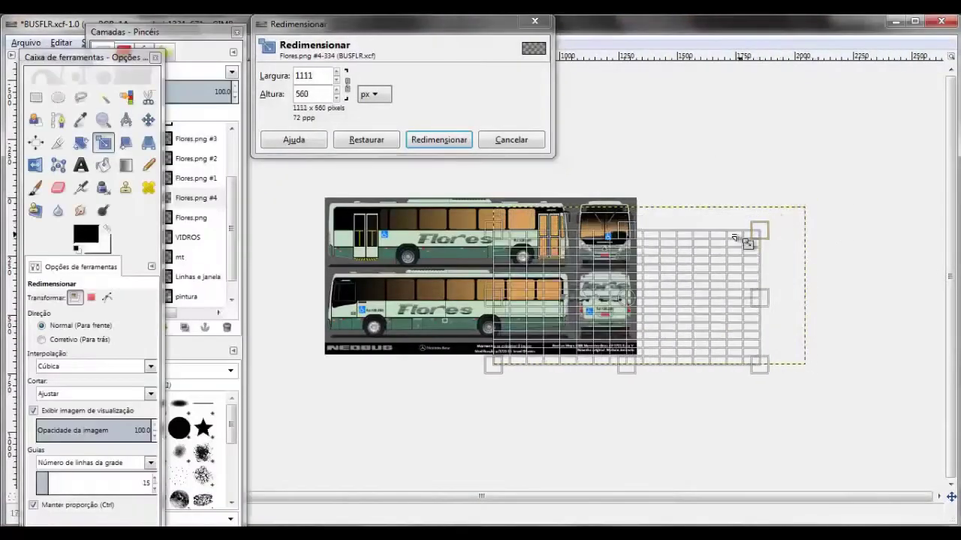
pyautogui.scroll(5, 767, 239)
pyautogui.scroll(3, 424, 281)
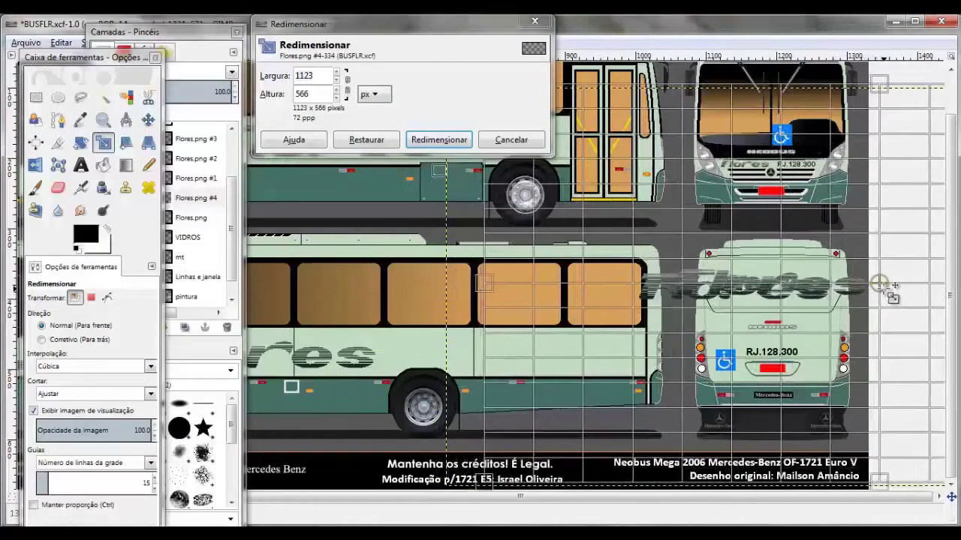
pyautogui.click(439, 139)
pyautogui.moveTo(211, 204)
pyautogui.mouseDown()
pyautogui.moveTo(186, 193)
pyautogui.moveTo(195, 208)
pyautogui.mouseUp()
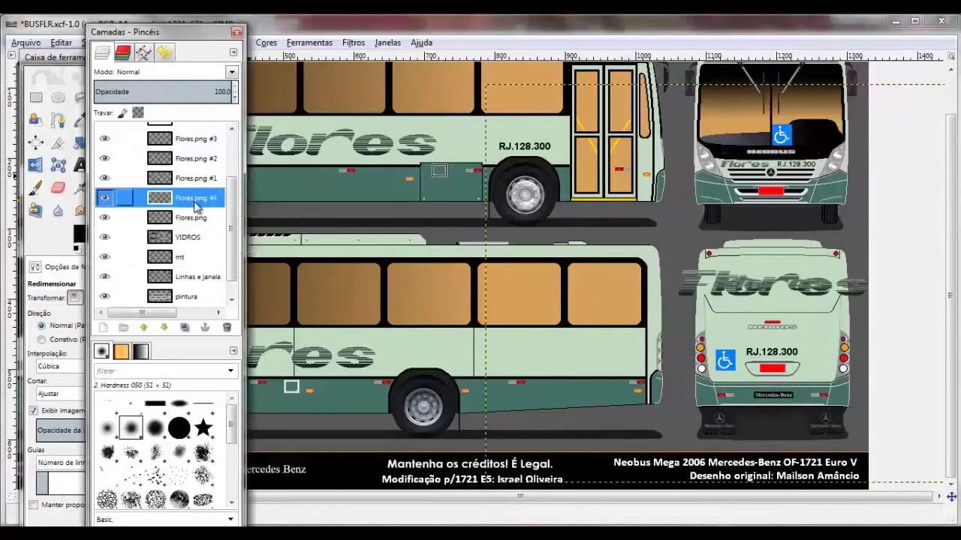
pyautogui.keyDown('ctrl'); pyautogui.scroll(3, 836, 303); pyautogui.keyUp('ctrl')
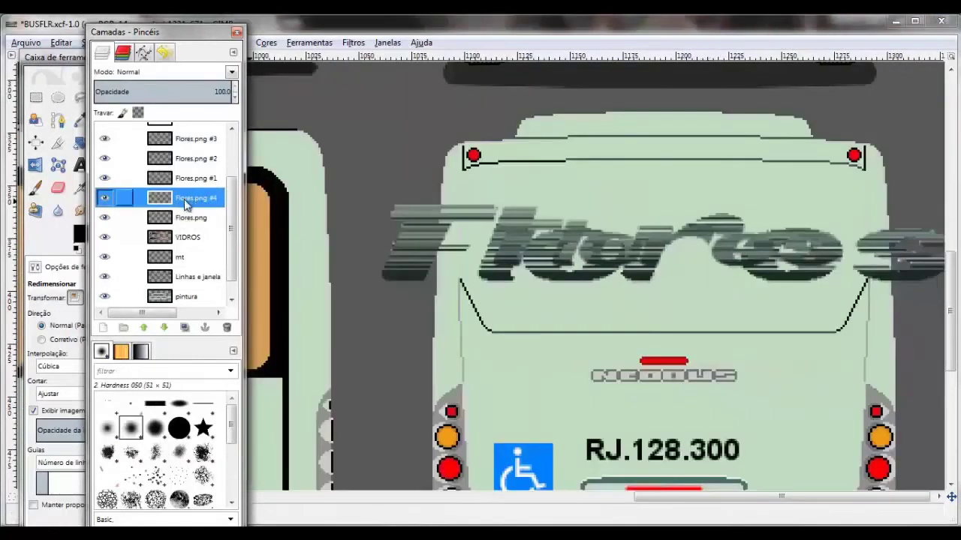
# Rename the new rear logo layer to FAE
pyautogui.rightClick(188, 201)
pyautogui.click(248, 18)
pyautogui.write('FAE')
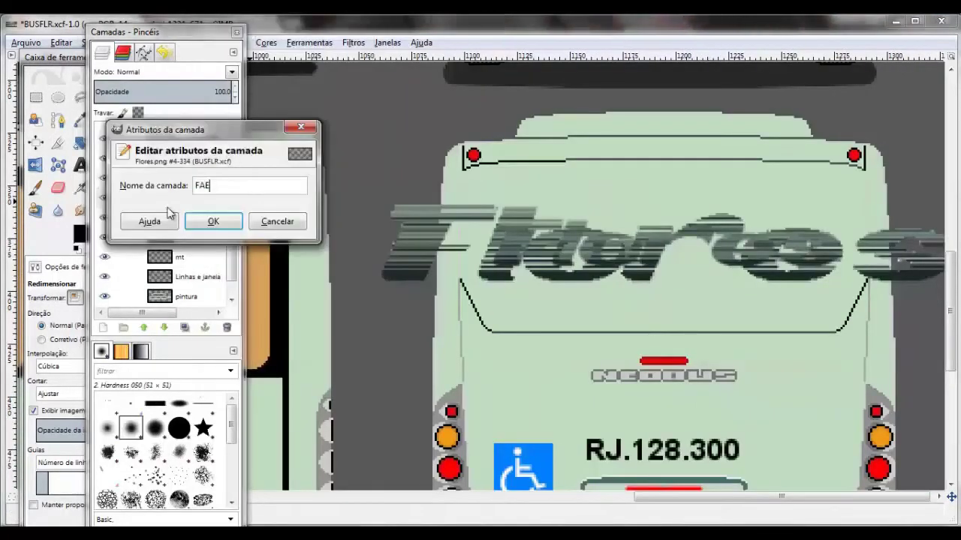
pyautogui.press('Return')
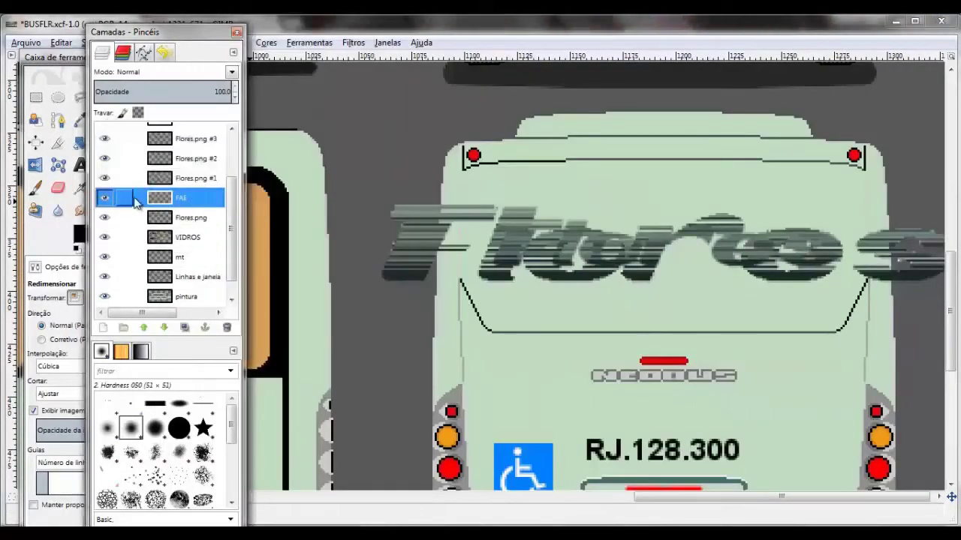
# Move FAE lower in the stack, fade it to 32.1 opacity, and select around the rear logo
pyautogui.moveTo(135, 203)
pyautogui.mouseDown()
pyautogui.moveTo(177, 221)
pyautogui.moveTo(200, 278)
pyautogui.mouseUp()
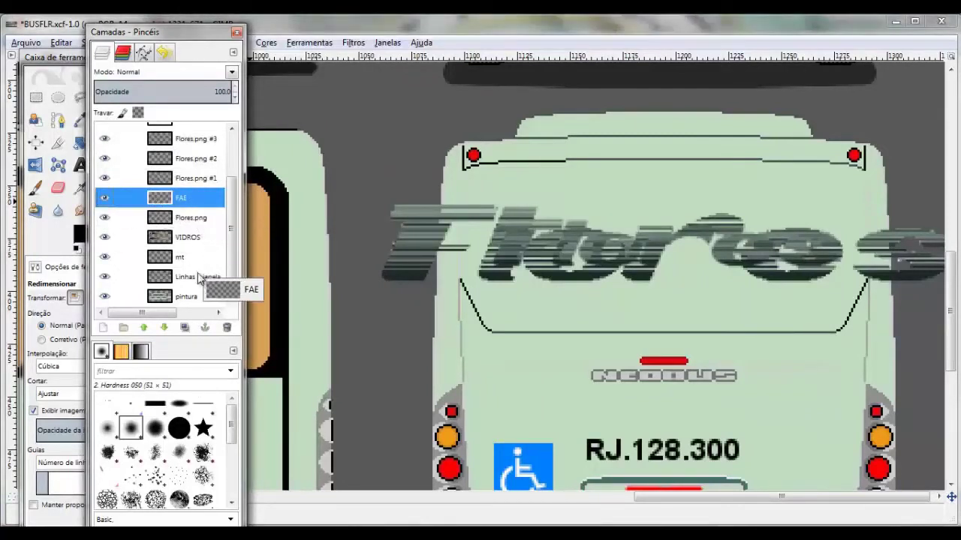
pyautogui.moveTo(187, 199); pyautogui.dragTo(188, 201)
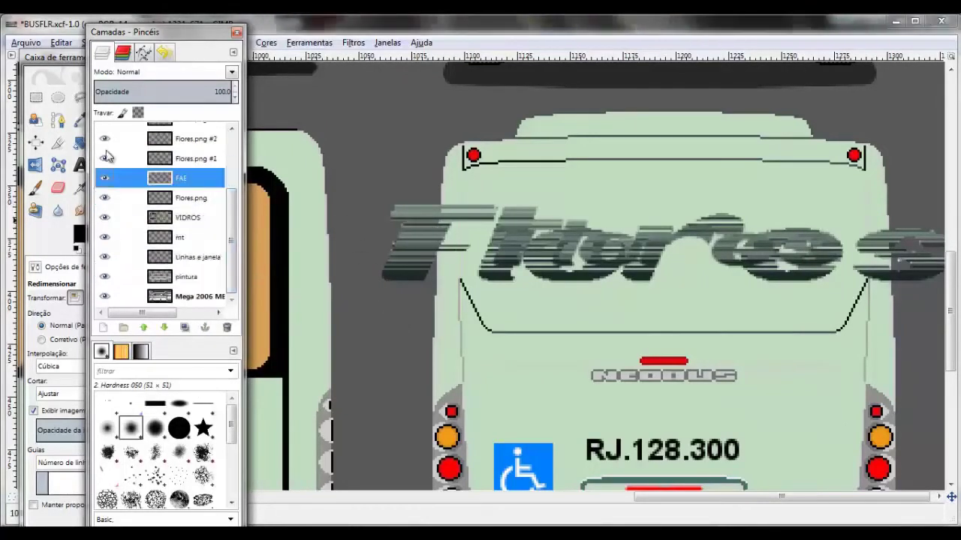
pyautogui.click(146, 94)
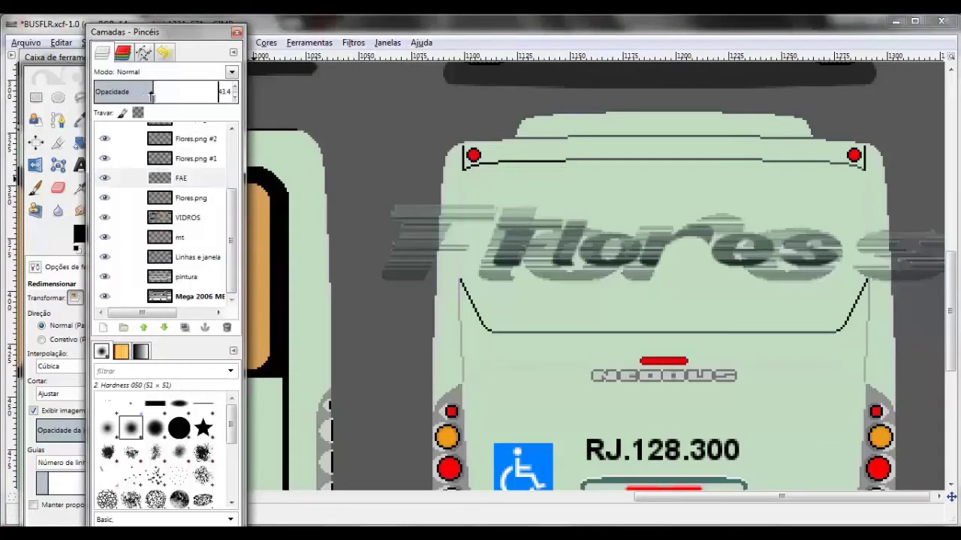
pyautogui.moveTo(151, 94); pyautogui.dragTo(137, 94)
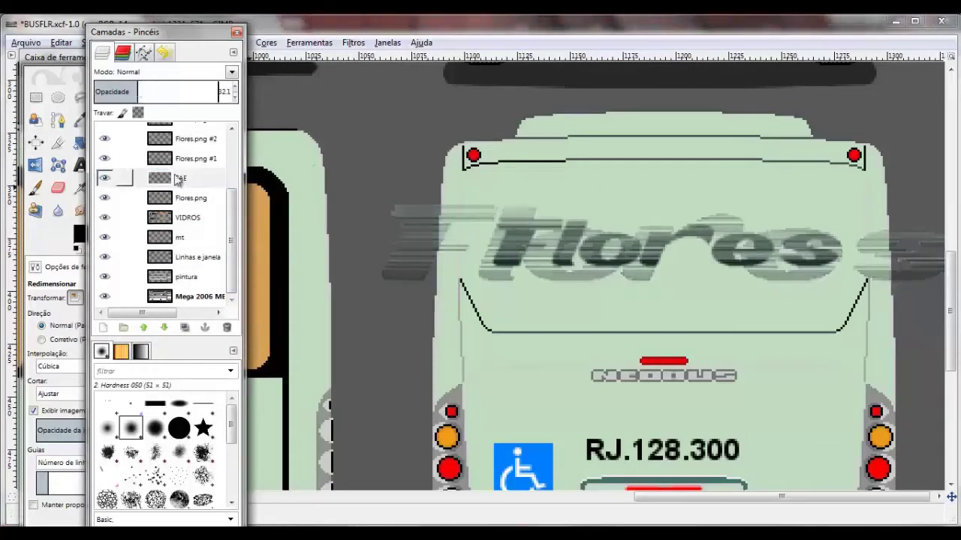
pyautogui.click(36, 98)
pyautogui.moveTo(463, 199)
pyautogui.mouseDown()
pyautogui.moveTo(849, 287)
pyautogui.moveTo(866, 283)
pyautogui.mouseUp()
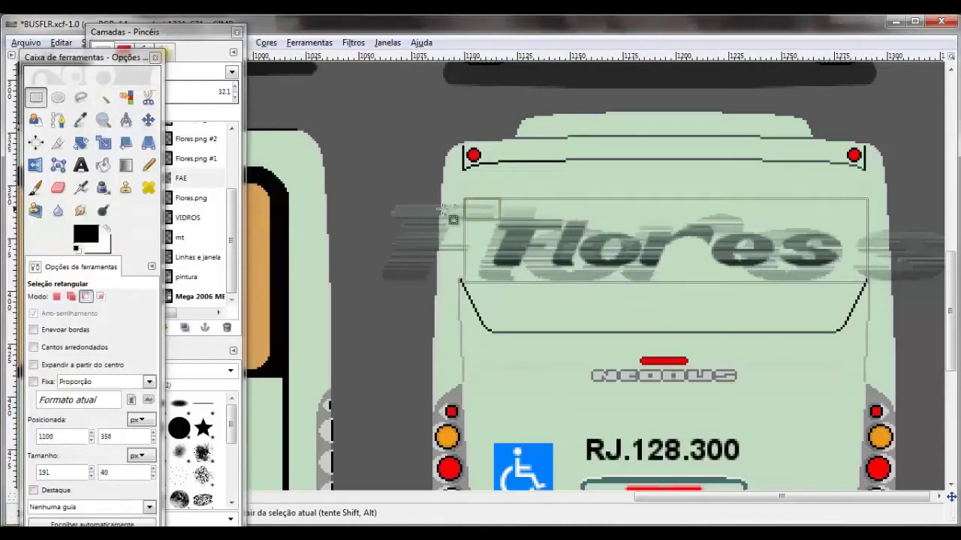
# Start scaling the rear Flores logo layer with the Scale tool, then cancel the first attempt
pyautogui.keyDown('ctrl'); pyautogui.scroll(3, 453, 219); pyautogui.keyUp('ctrl')
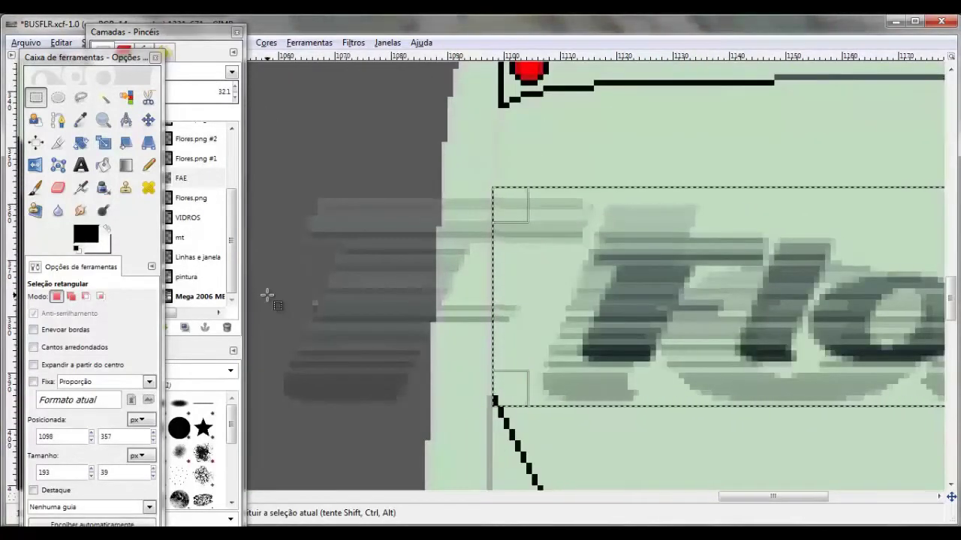
pyautogui.keyDown('ctrl'); pyautogui.scroll(-2, 267, 295); pyautogui.keyUp('ctrl')
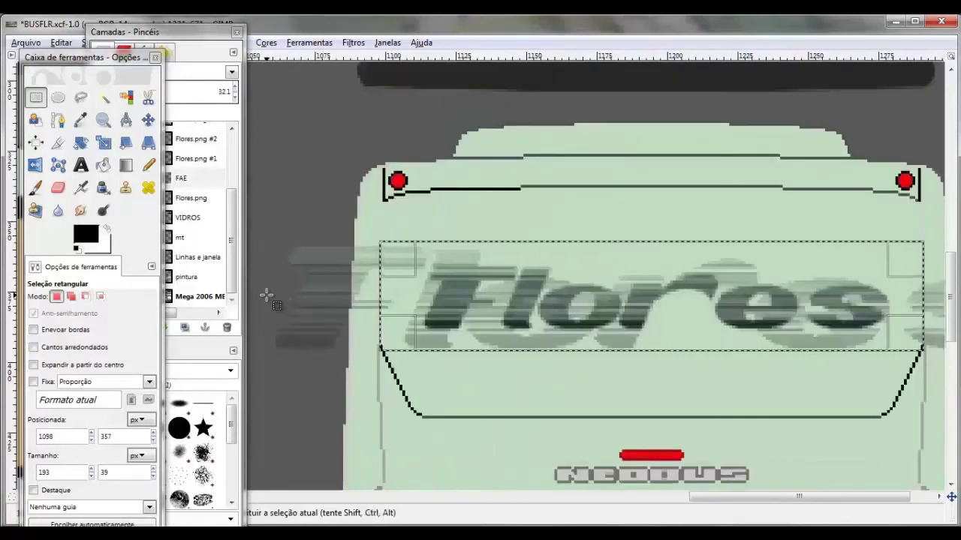
pyautogui.keyDown('ctrl'); pyautogui.scroll(2, 873, 258); pyautogui.keyUp('ctrl')
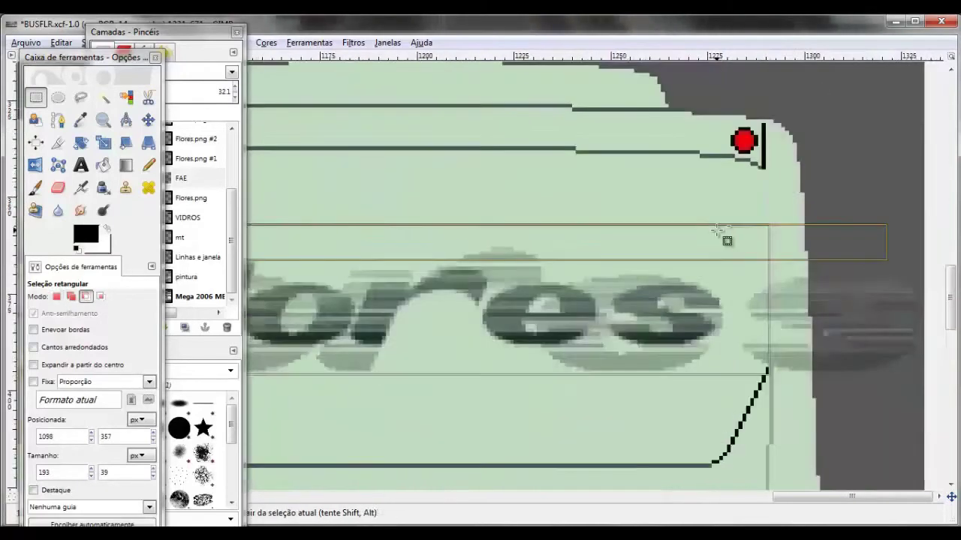
pyautogui.keyDown('ctrl'); pyautogui.scroll(-2, 718, 231); pyautogui.keyUp('ctrl')
pyautogui.moveTo(669, 493); pyautogui.dragTo(660, 496)
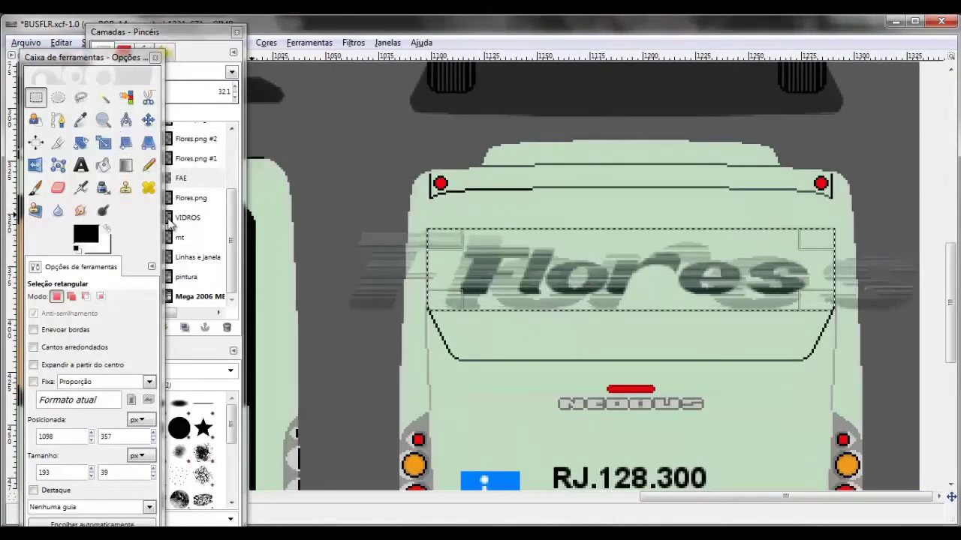
pyautogui.click(103, 143)
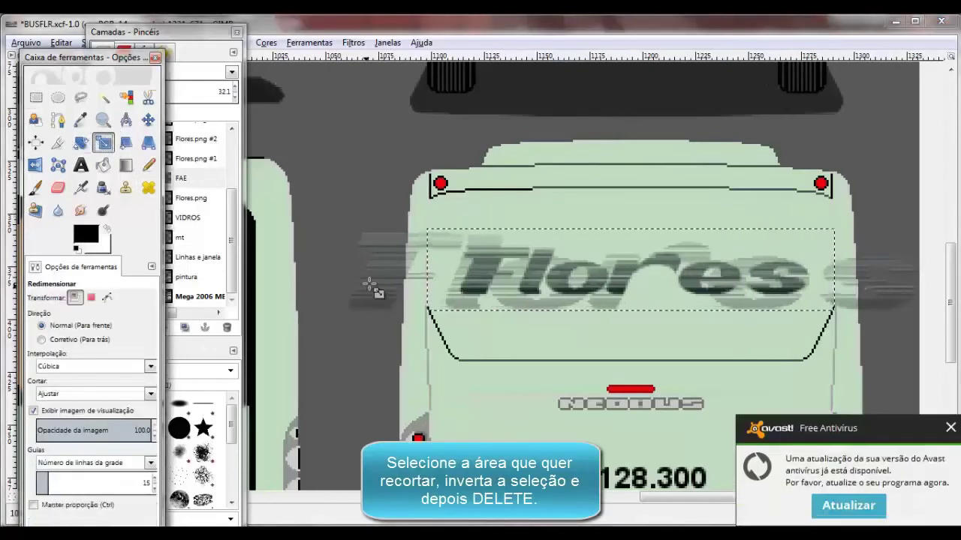
pyautogui.click(438, 272)
pyautogui.click(511, 140)
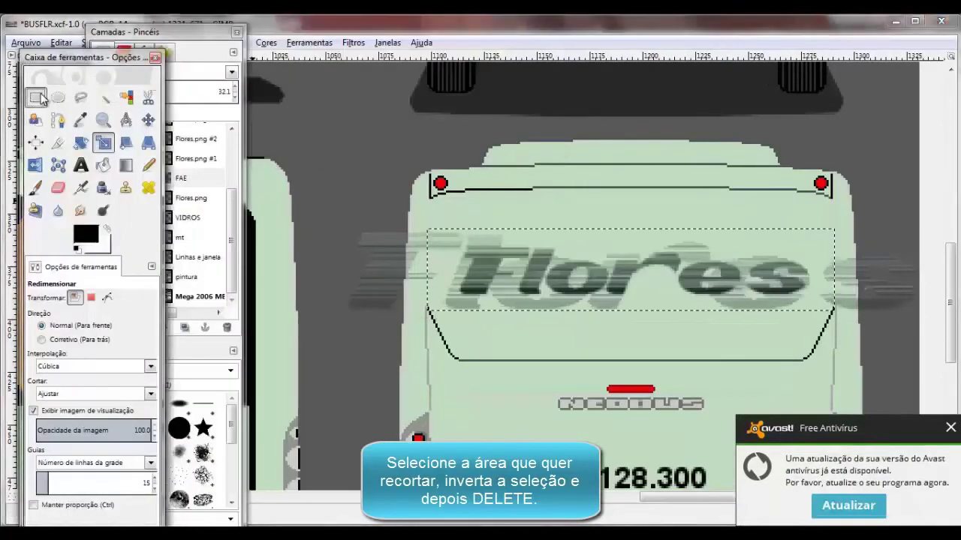
# Scale the faded FAE logo layer down to 930×469 px across the rear panel
pyautogui.click(402, 277)
pyautogui.press('-')
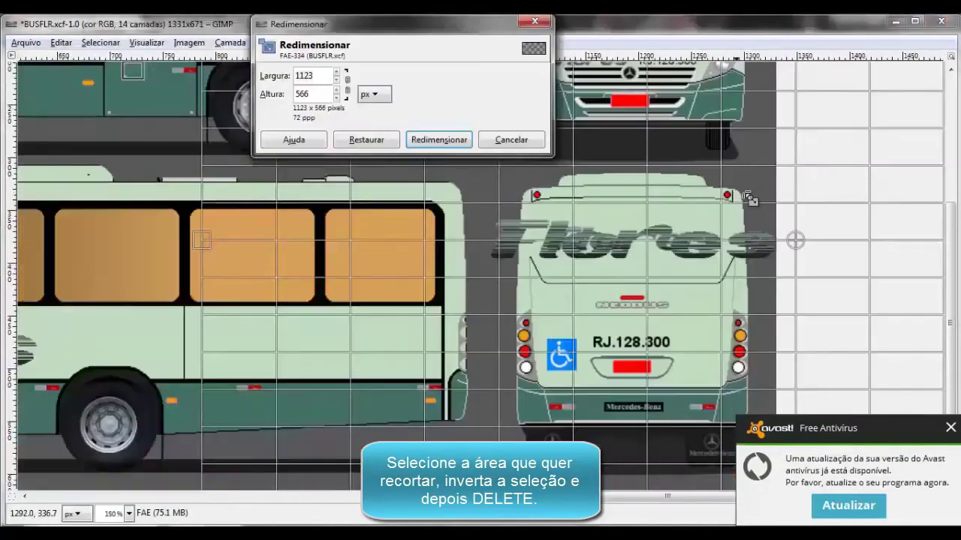
pyautogui.press('-')
pyautogui.press('-')
pyautogui.moveTo(565, 184); pyautogui.dragTo(595, 199)
pyautogui.scroll(2, 833, 342)
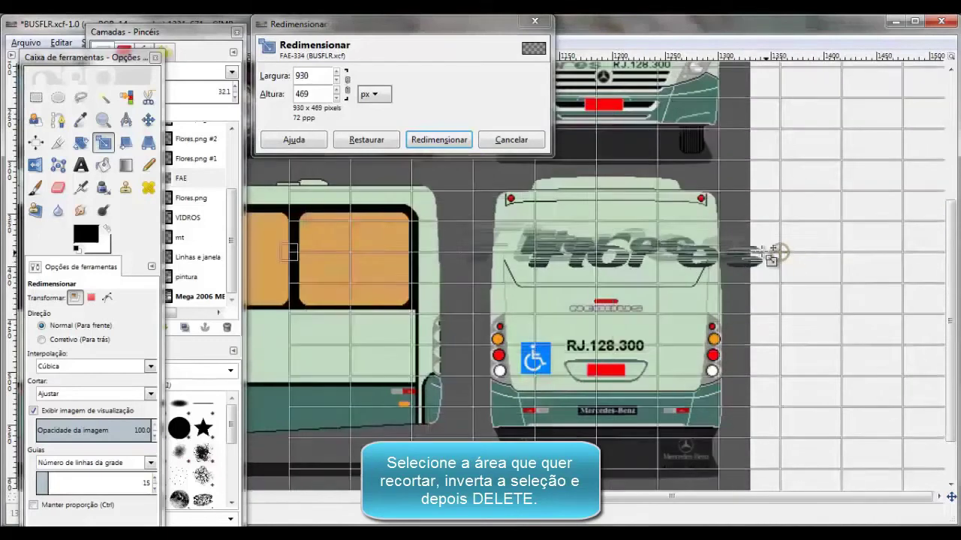
pyautogui.click(447, 141)
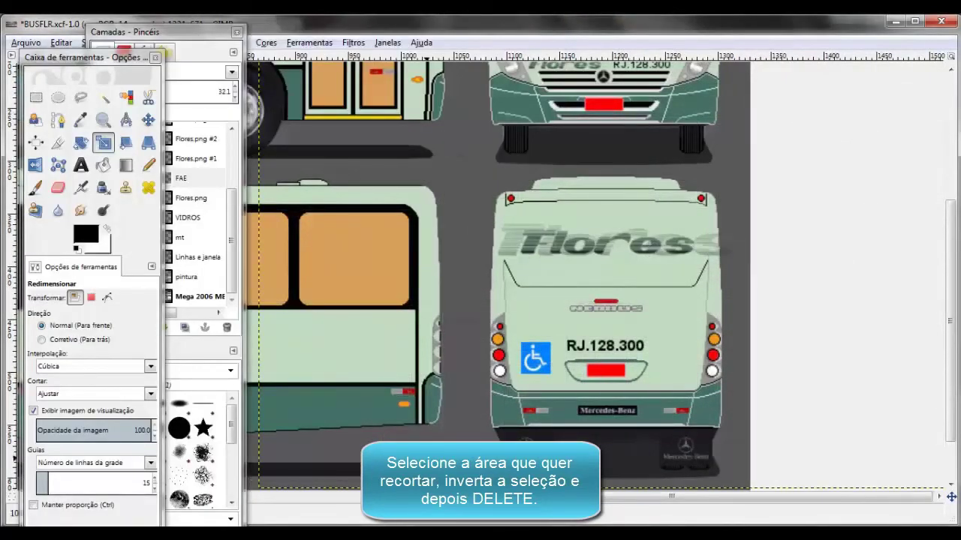
# Rectangle-select the rear Flores lettering, stretching it to the rear panel's right edge
pyautogui.click(35, 97)
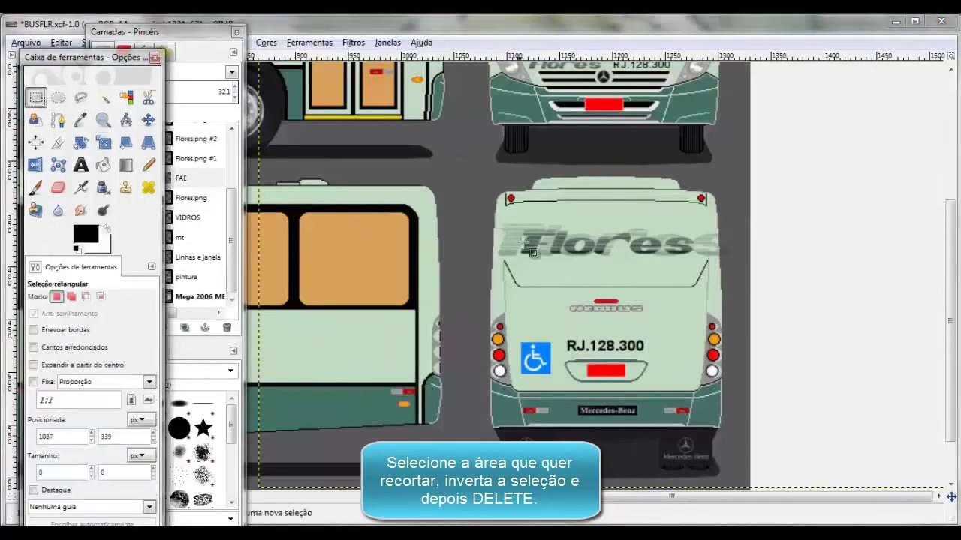
pyautogui.scroll(3, 521, 244)
pyautogui.moveTo(457, 169); pyautogui.dragTo(800, 243)
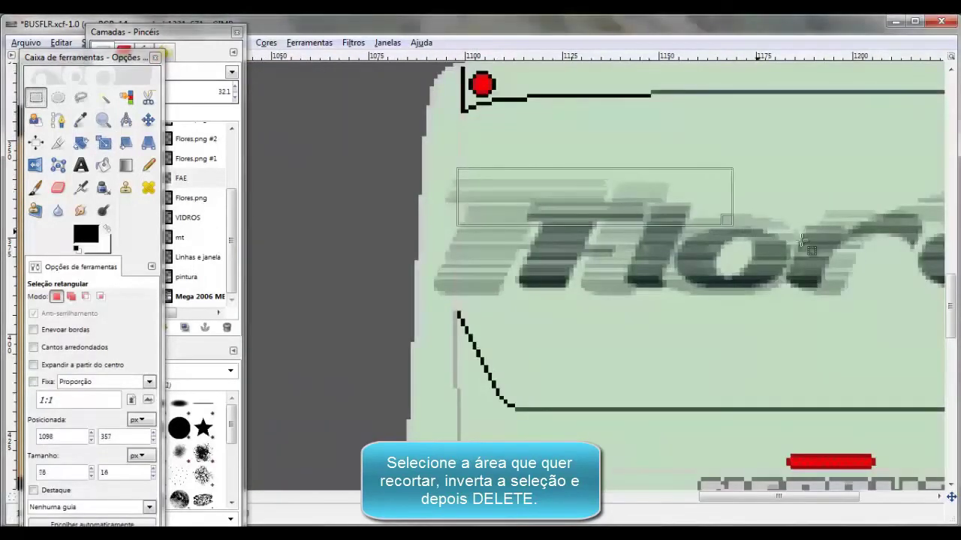
pyautogui.moveTo(483, 235); pyautogui.dragTo(474, 301)
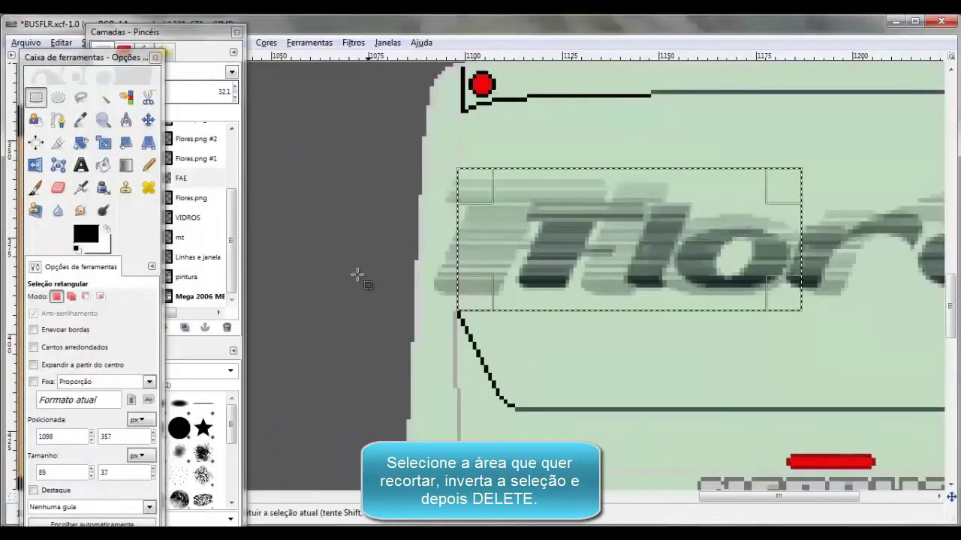
pyautogui.hscroll(5, 358, 276)
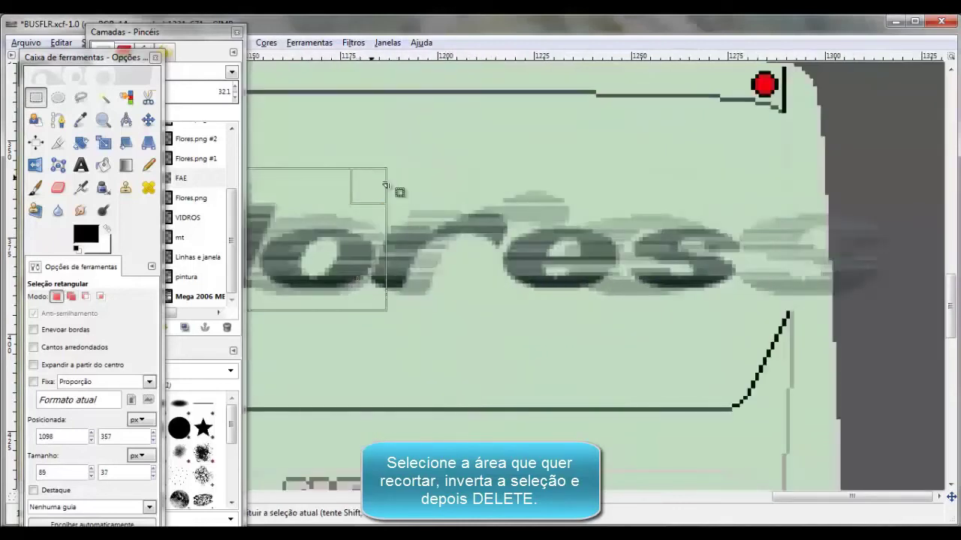
pyautogui.moveTo(385, 186); pyautogui.dragTo(771, 180)
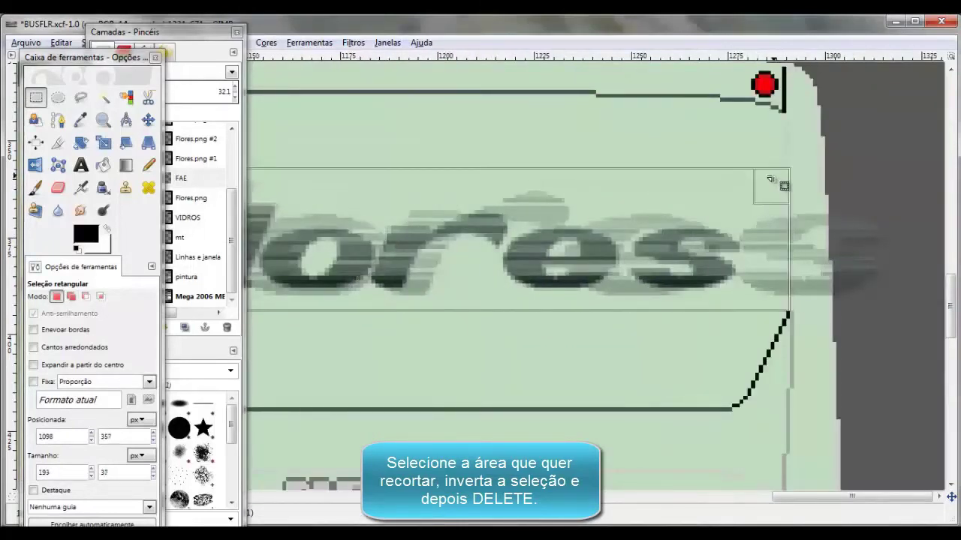
pyautogui.scroll(-1, 601, 193)
pyautogui.scroll(-1, 600, 192)
pyautogui.moveTo(178, 32)
pyautogui.mouseDown()
pyautogui.moveTo(827, 129)
pyautogui.moveTo(876, 83)
pyautogui.mouseUp()
# Invert the selection and clear the logo parts spilling outside the rear panel
pyautogui.click(100, 43)
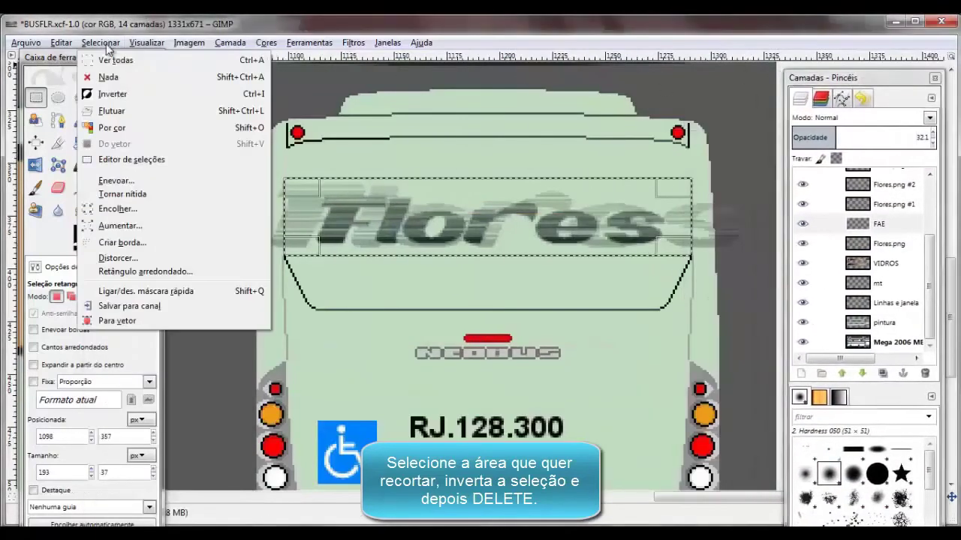
pyautogui.click(111, 95)
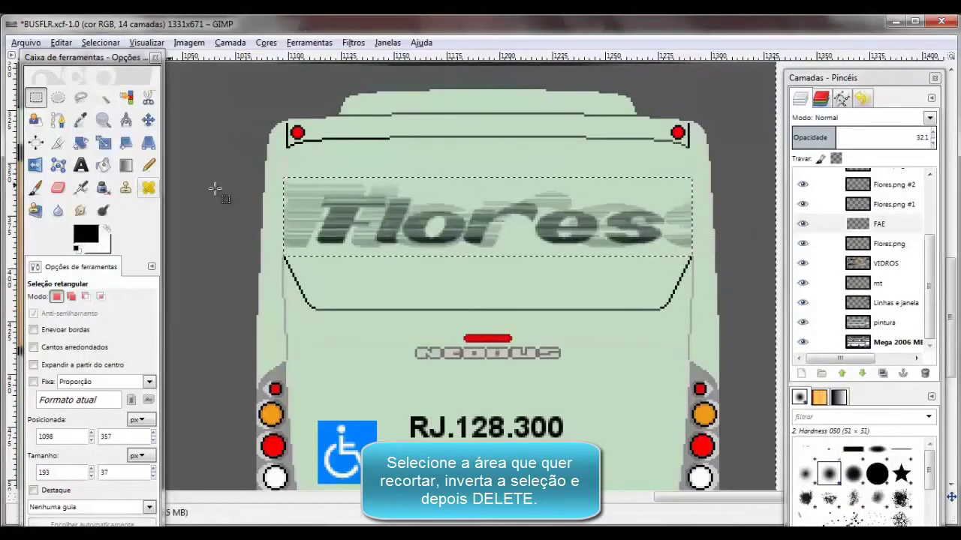
pyautogui.scroll(-3, 336, 195)
pyautogui.scroll(2, 294, 188)
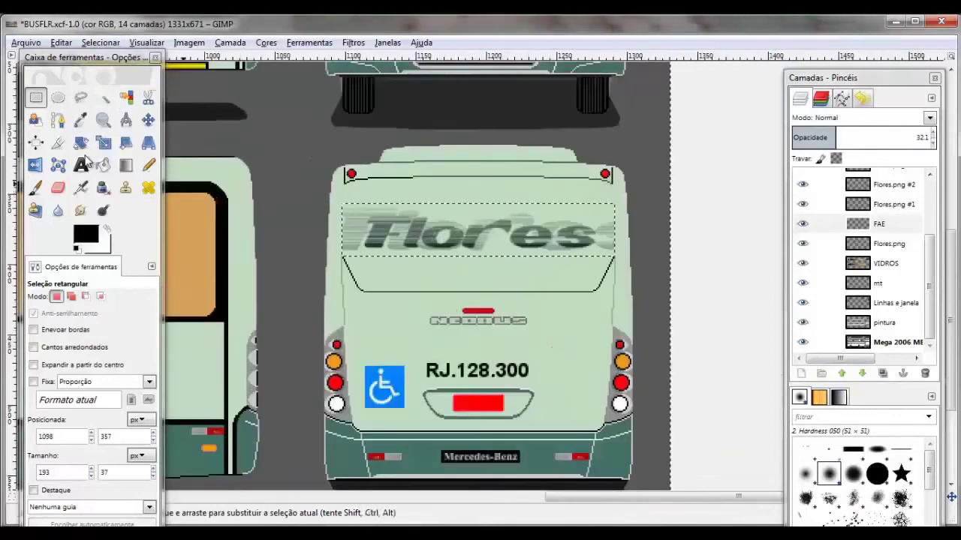
pyautogui.click(304, 242)
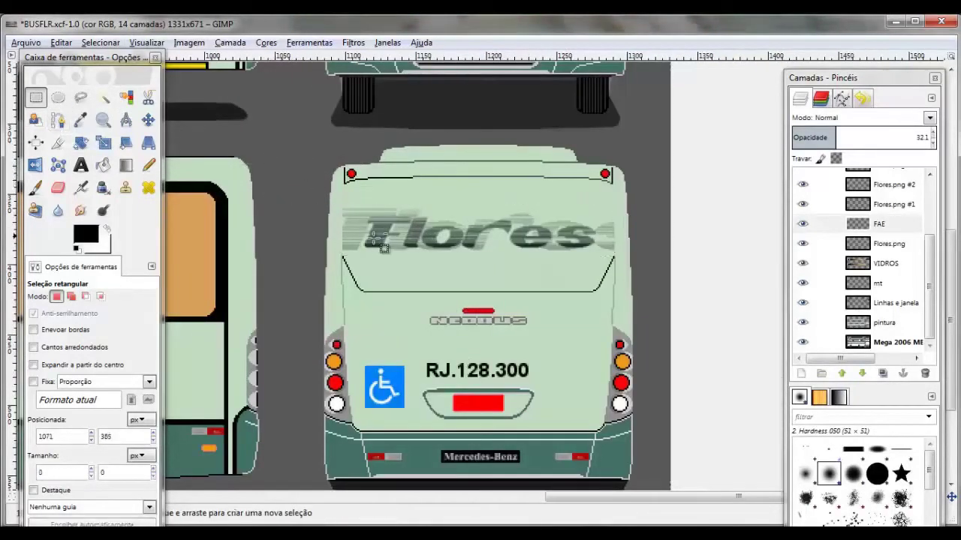
pyautogui.scroll(2, 379, 241)
pyautogui.scroll(-3, 379, 242)
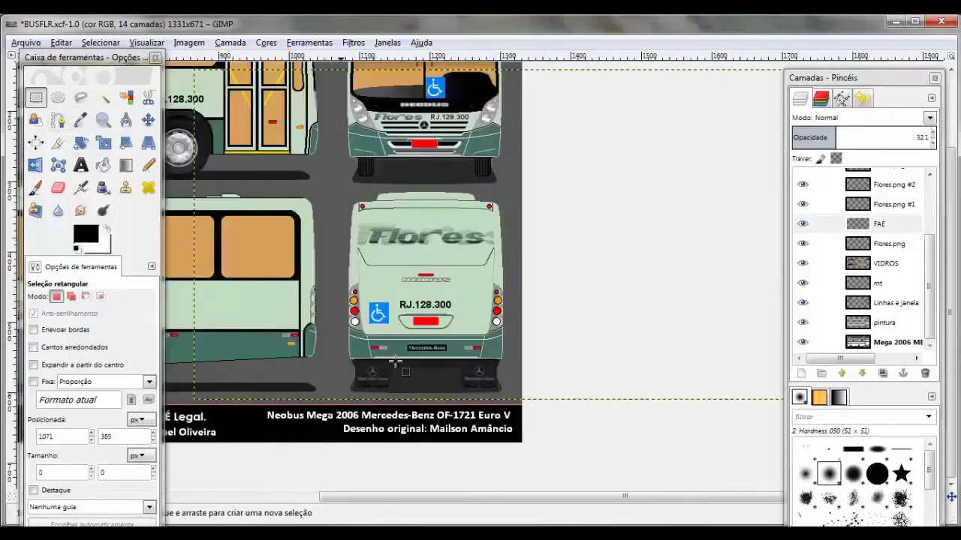
# Zoom around to review the bus views, then activate the Mega 2006 layer
pyautogui.moveTo(556, 496); pyautogui.dragTo(426, 499)
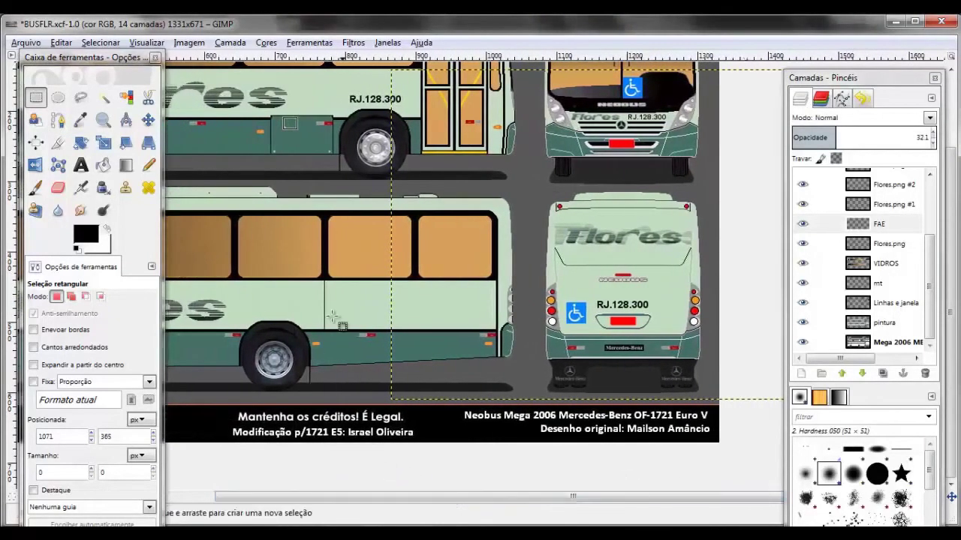
pyautogui.keyDown('ctrl'); pyautogui.scroll(-2, 337, 237); pyautogui.keyUp('ctrl')
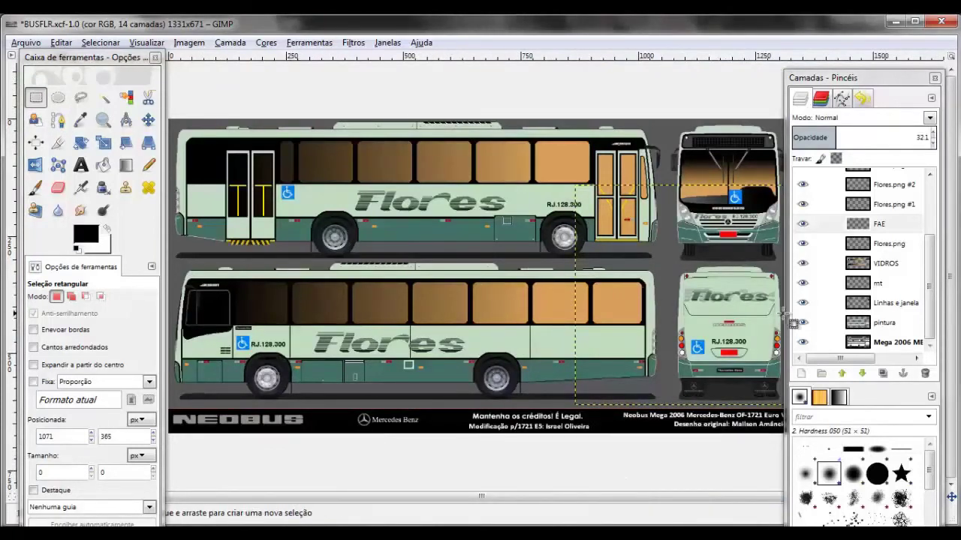
pyautogui.keyDown('ctrl'); pyautogui.scroll(2, 781, 306); pyautogui.keyUp('ctrl')
pyautogui.keyDown('ctrl'); pyautogui.scroll(1, 758, 307); pyautogui.keyUp('ctrl')
pyautogui.keyDown('ctrl'); pyautogui.scroll(2, 743, 308); pyautogui.keyUp('ctrl')
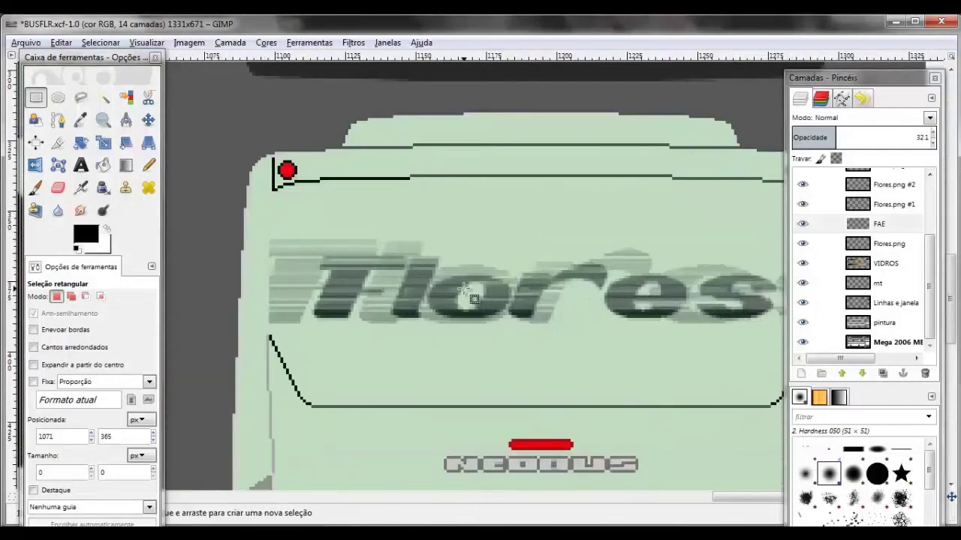
pyautogui.keyDown('ctrl'); pyautogui.scroll(-1, 465, 297); pyautogui.keyUp('ctrl')
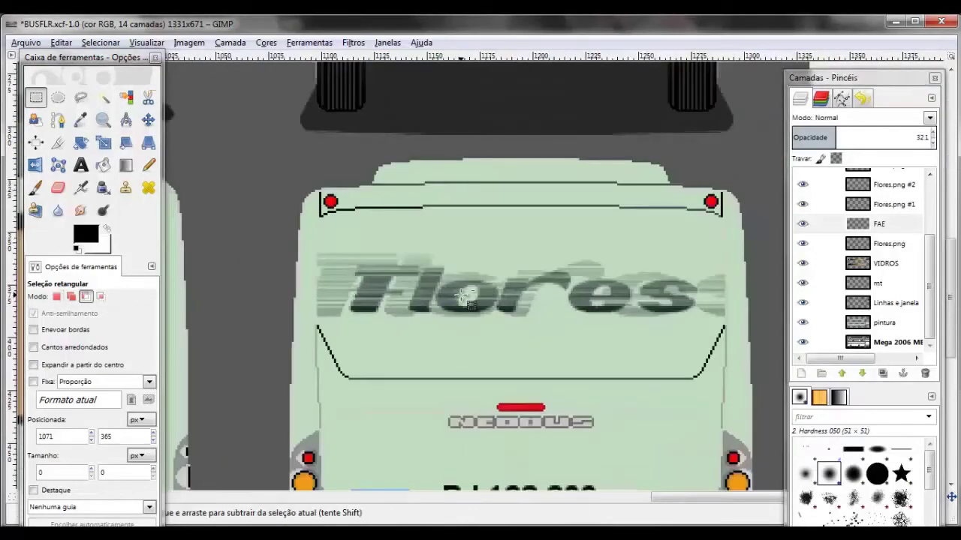
pyautogui.keyDown('ctrl'); pyautogui.scroll(-3, 466, 297); pyautogui.keyUp('ctrl')
pyautogui.keyDown('ctrl'); pyautogui.scroll(-1, 458, 293); pyautogui.keyUp('ctrl')
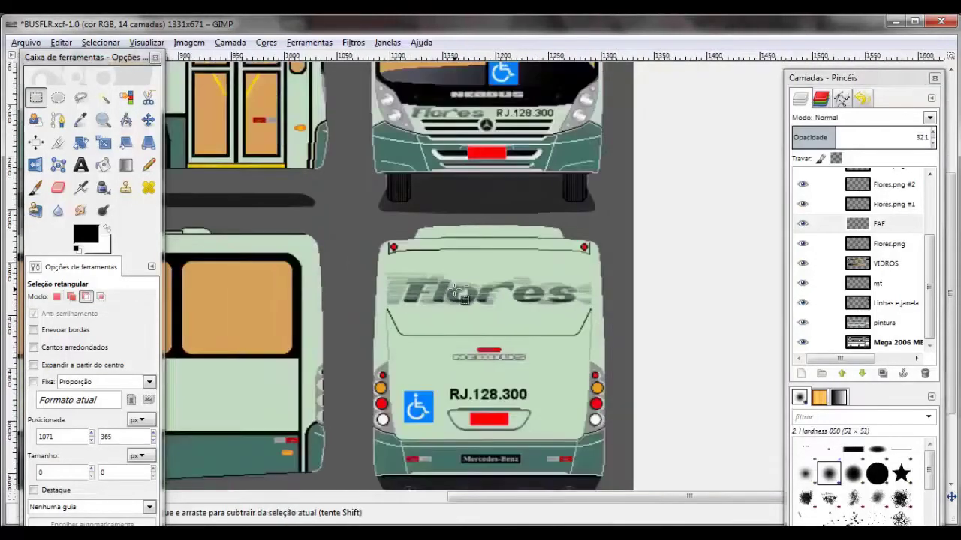
pyautogui.keyDown('ctrl'); pyautogui.scroll(-3, 450, 288); pyautogui.keyUp('ctrl')
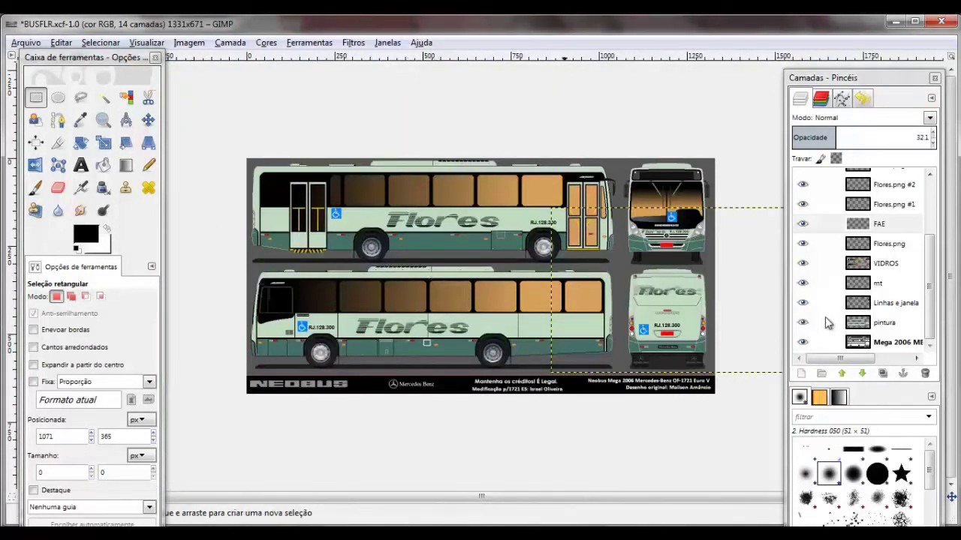
pyautogui.click(911, 342)
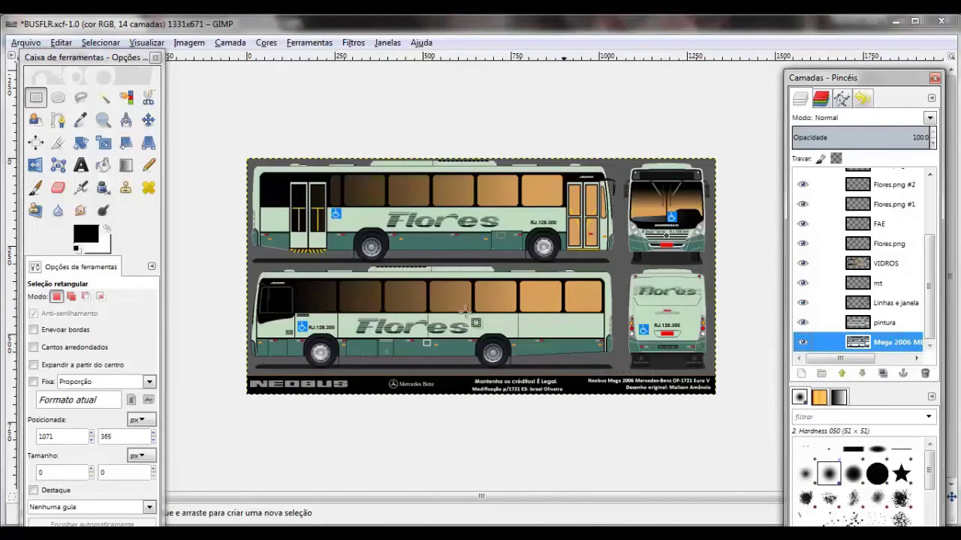
# Re-export the bus livery over 'Mega 2006 MB OF-1721 ARFLORESpinturaantiga.PNG'
pyautogui.click(25, 42)
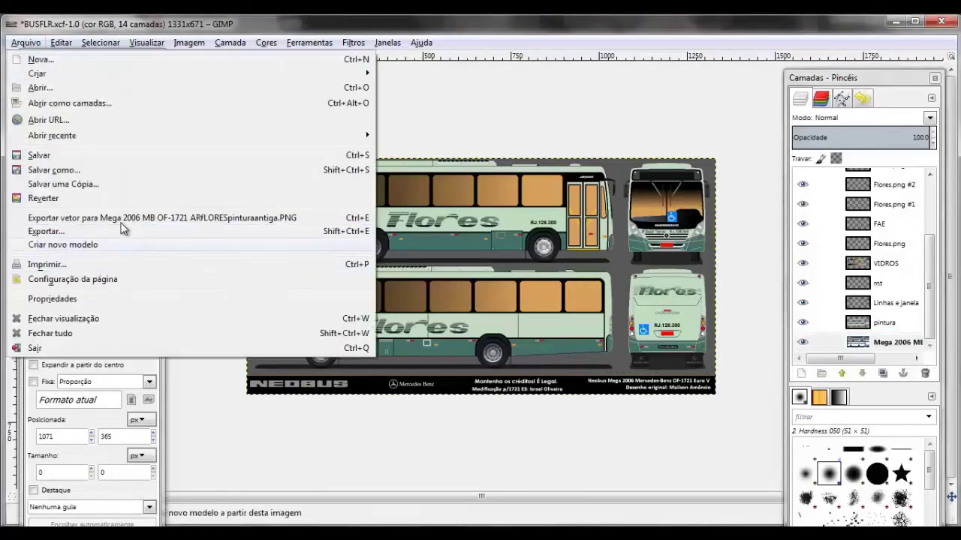
pyautogui.press('Escape')
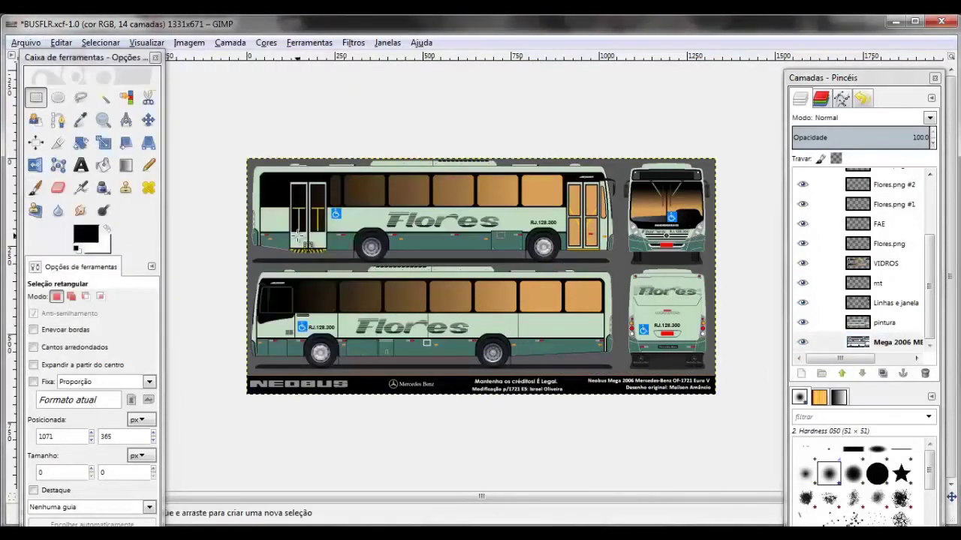
pyautogui.hotkey('ctrl', 'e')
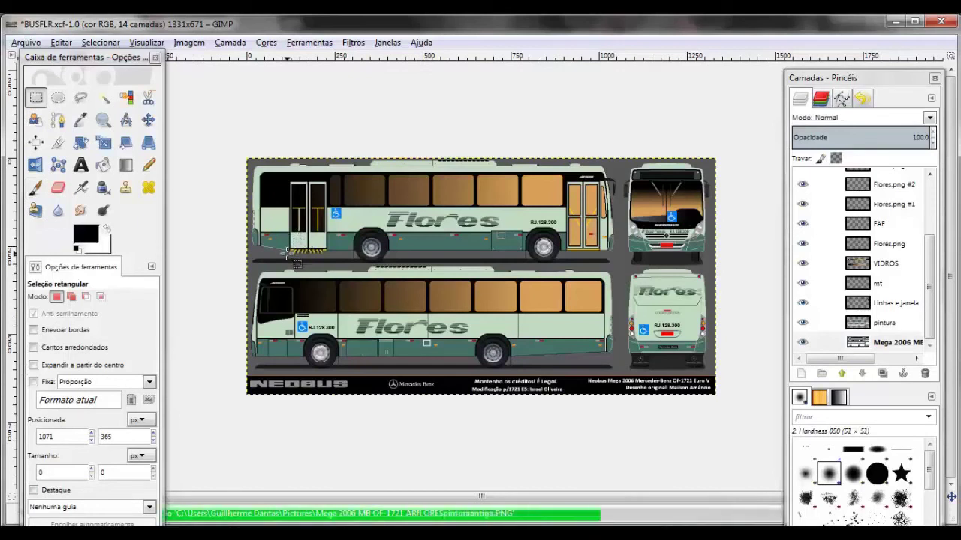